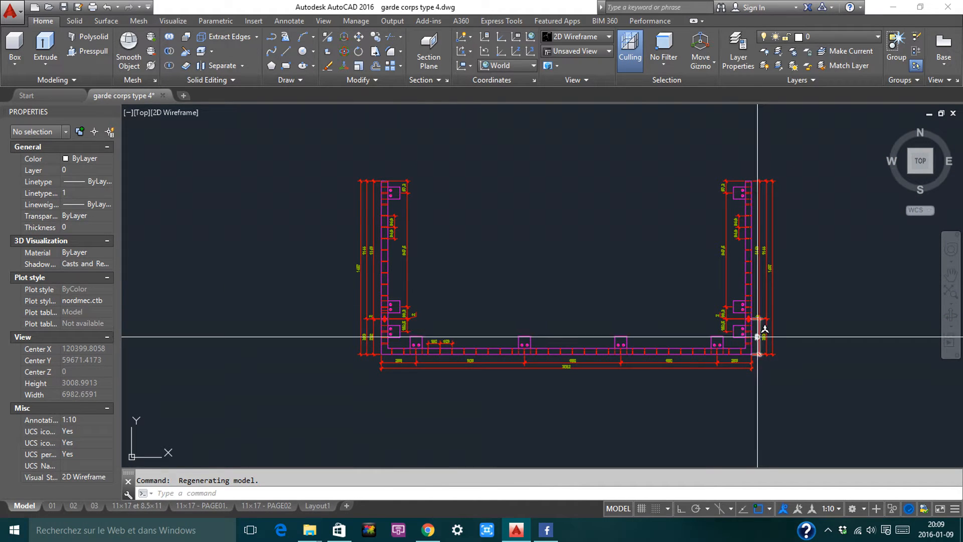
Examine the guardrail's U-shaped plan view and its front and side elevations, including their dimensions
scroll(702, 351, up, 2)
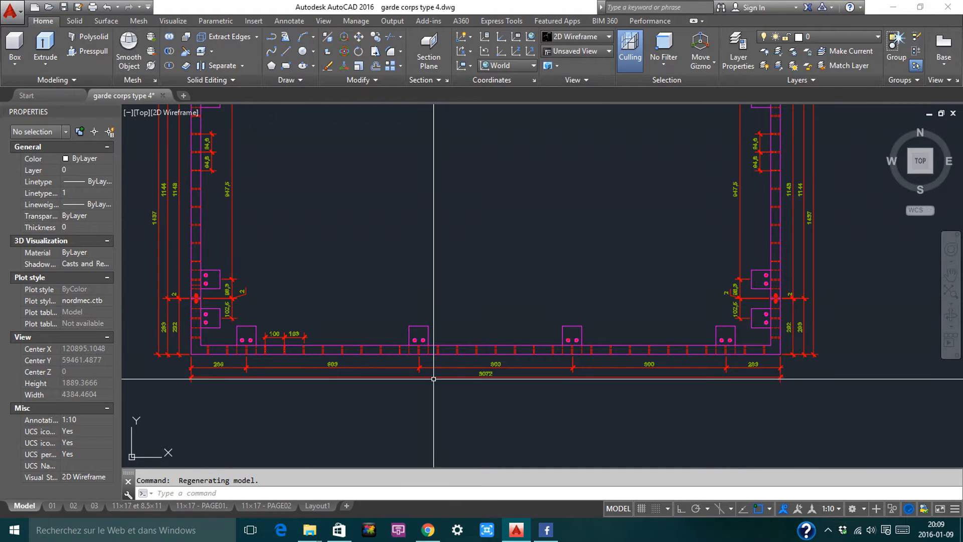
middle_drag(709, 328, 636, 369)
middle_drag(690, 233, 685, 282)
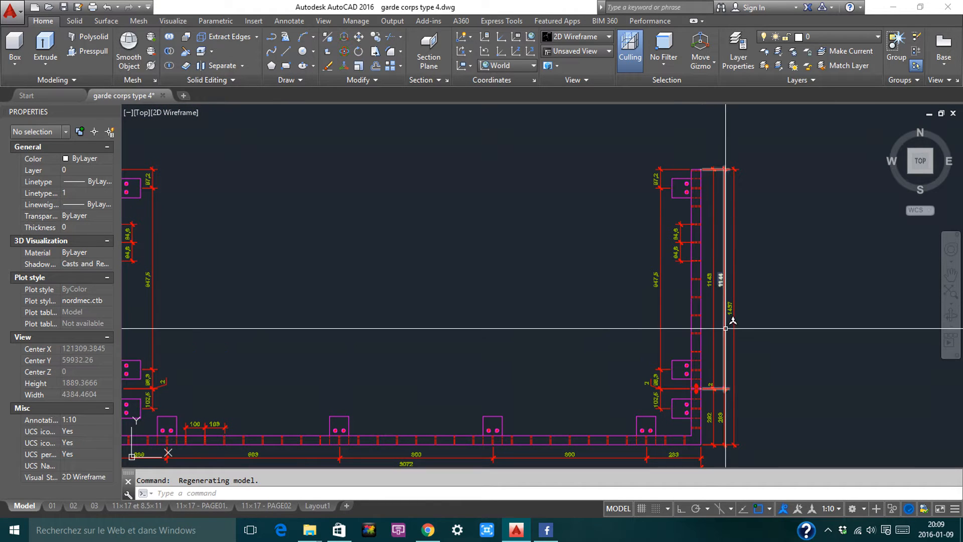
middle_drag(639, 308, 770, 293)
mouse_move(266, 270)
middle_down()
mouse_move(352, 252)
mouse_move(482, 278)
middle_up()
scroll(505, 233, down, 3)
scroll(434, 284, up, 3)
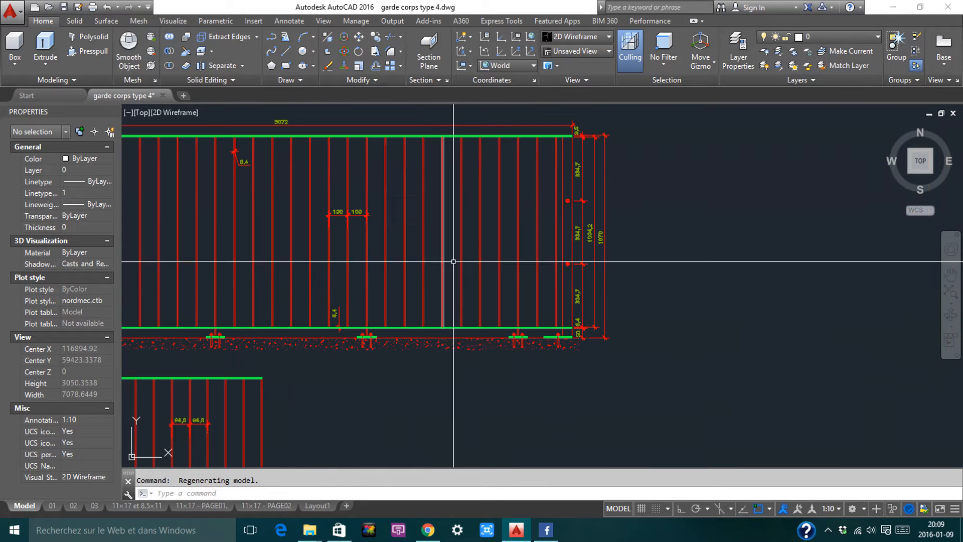
scroll(512, 236, down, 1)
middle_drag(357, 297, 428, 217)
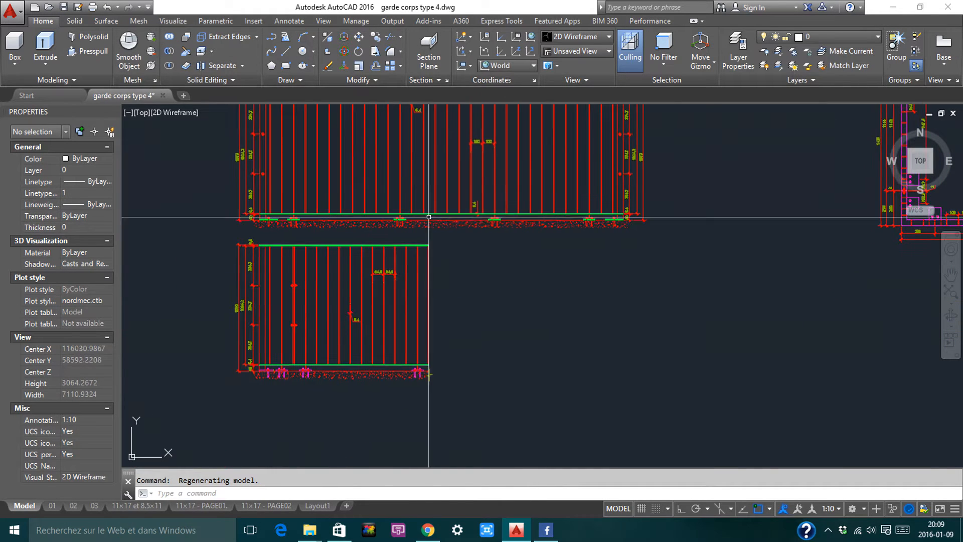
scroll(295, 336, up, 2)
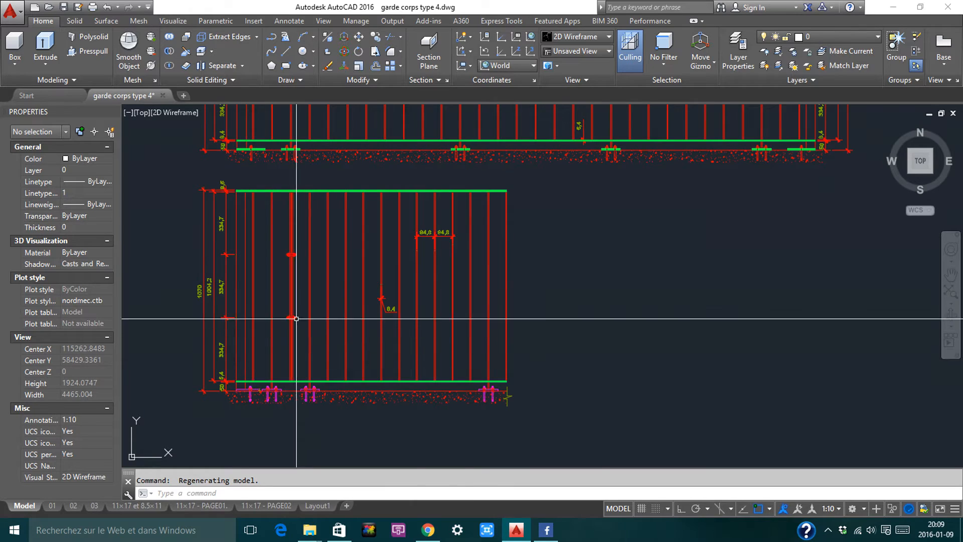
scroll(296, 319, up, 4)
scroll(442, 293, down, 6)
middle_drag(451, 297, 377, 311)
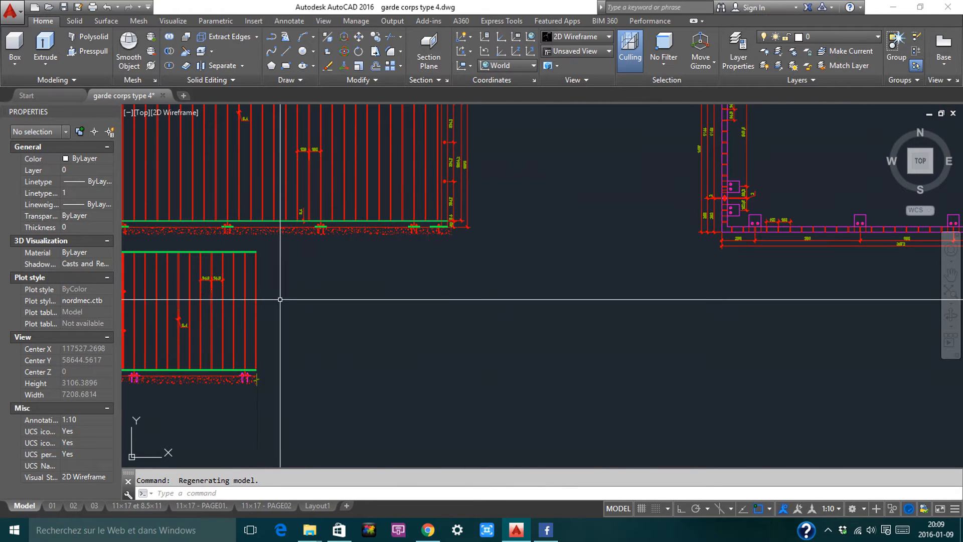
middle_drag(454, 300, 321, 333)
middle_drag(586, 221, 376, 262)
middle_drag(416, 158, 456, 226)
Model the uppermost anchor plate of the plan's left wing as a box extending to the rail's outer edge, with height -9.5
scroll(456, 227, up, 6)
middle_drag(391, 235, 459, 282)
text(rec)
key(Return)
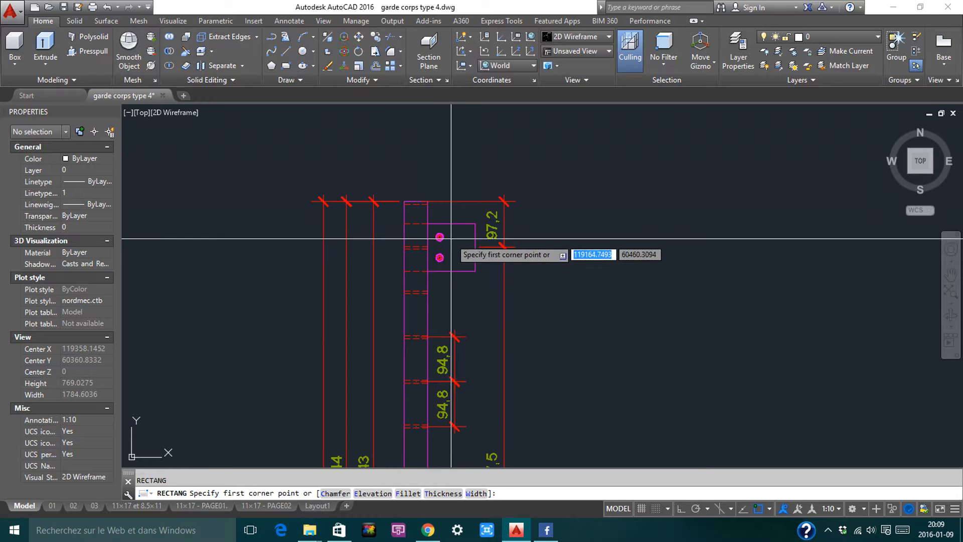
click(11, 46)
scroll(312, 327, down, 4)
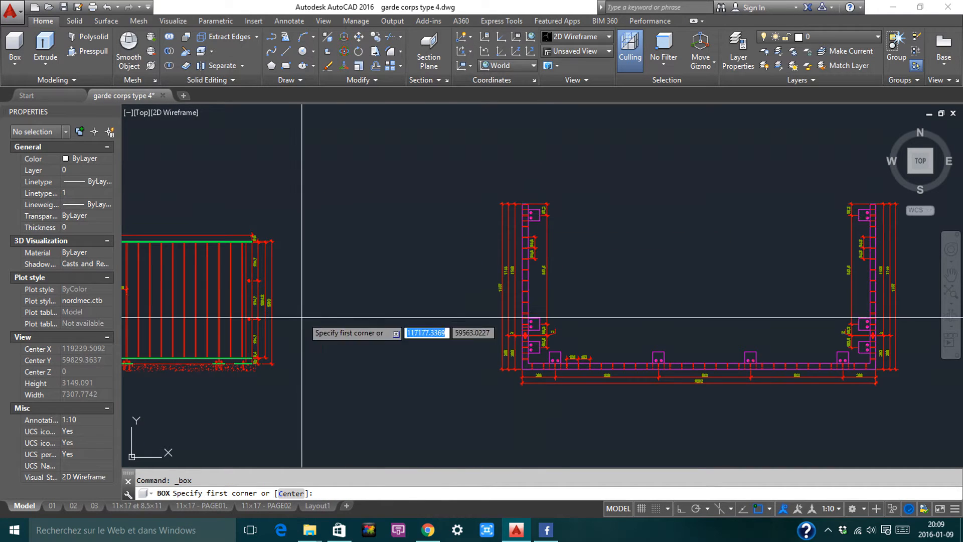
scroll(409, 302, up, 2)
scroll(369, 328, up, 8)
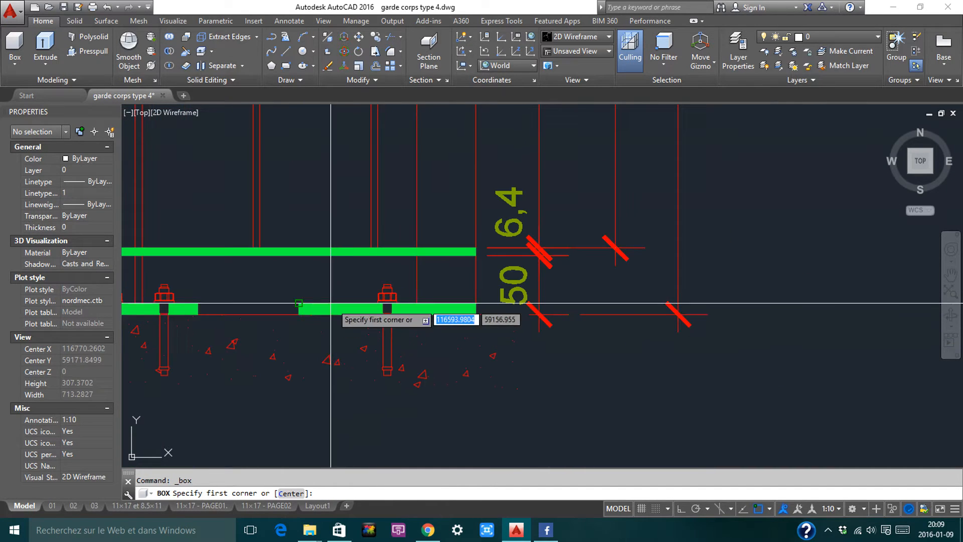
scroll(351, 301, down, 11)
scroll(522, 276, down, 2)
scroll(526, 232, up, 10)
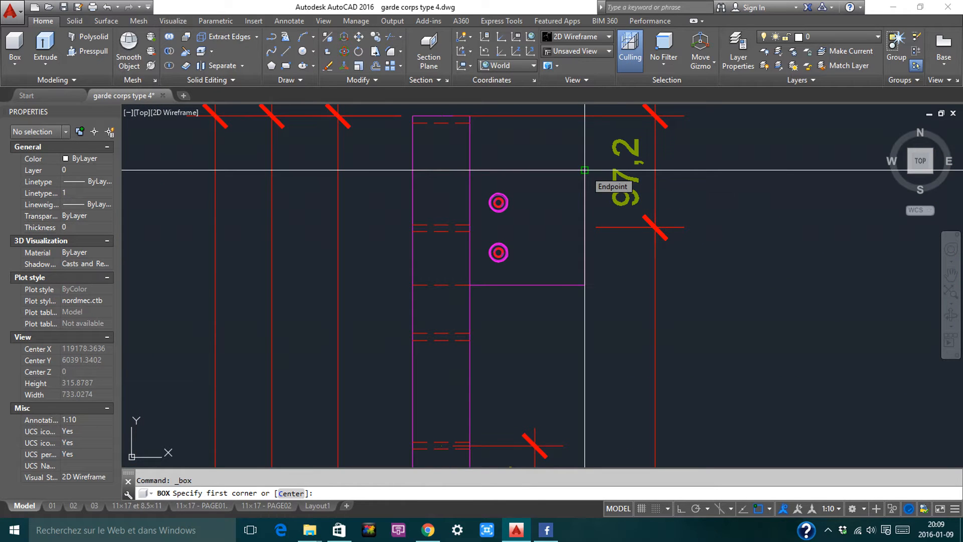
click(585, 170)
click(412, 285)
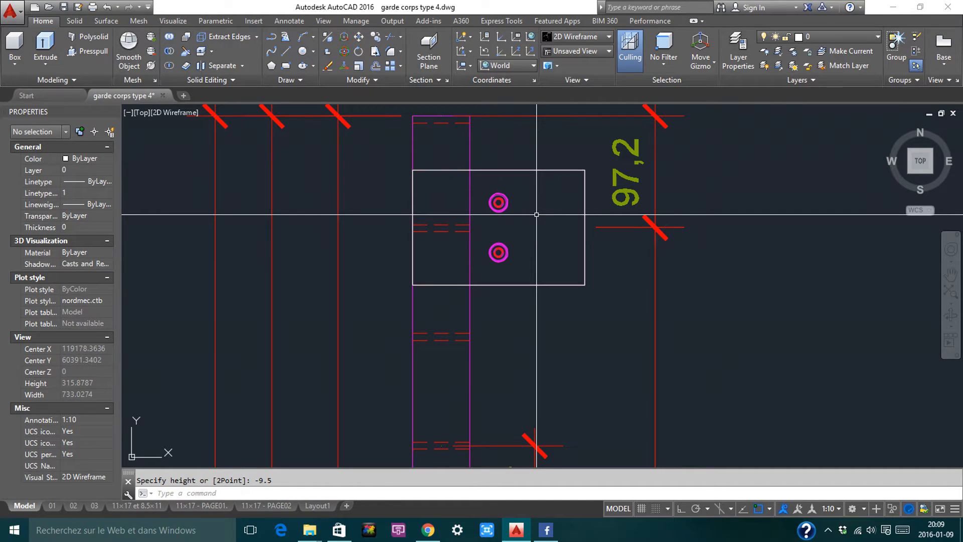
Examine the front elevation's lower rail and anchor plate levels and compare them with the plate in plan
scroll(427, 187, down, 3)
scroll(393, 211, down, 2)
scroll(365, 291, up, 5)
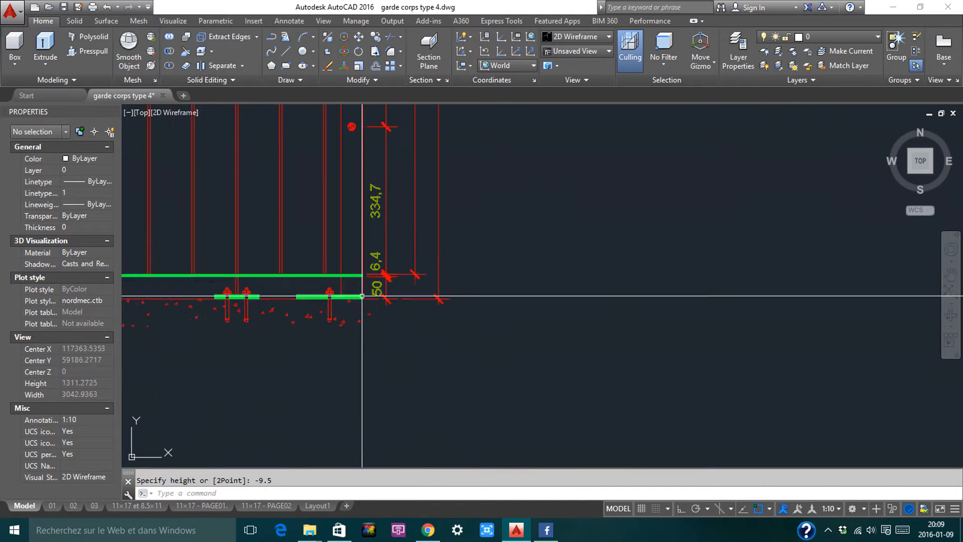
scroll(304, 297, up, 1)
scroll(333, 283, down, 8)
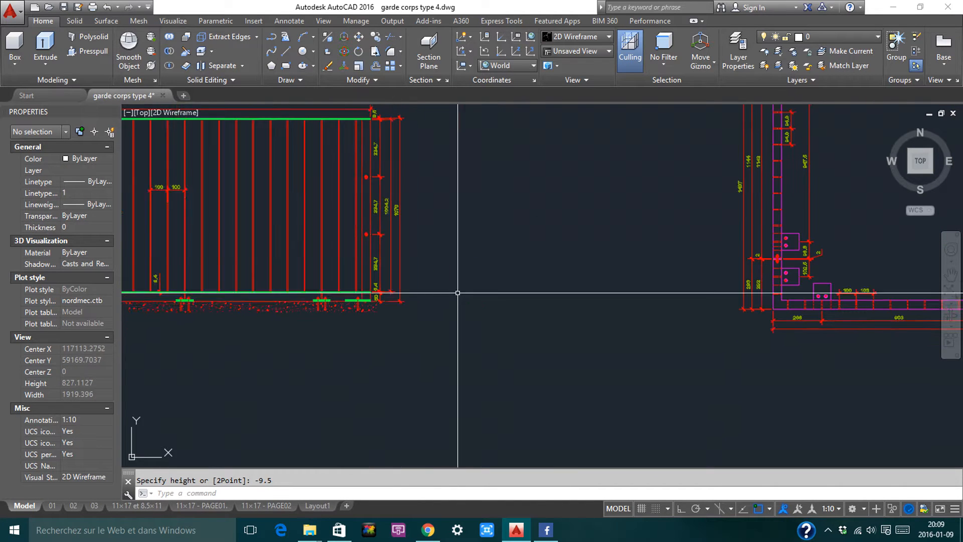
scroll(581, 154, up, 4)
scroll(582, 154, up, 5)
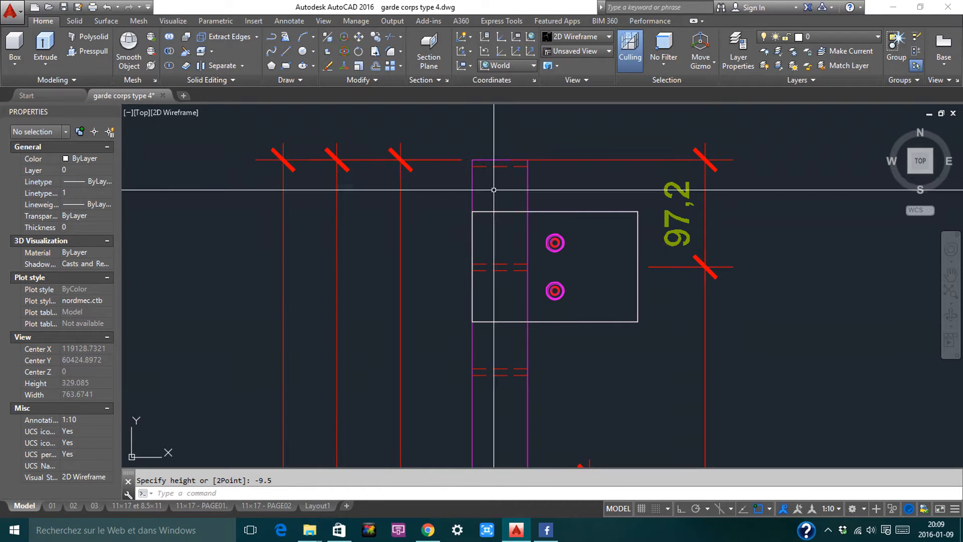
scroll(493, 189, down, 4)
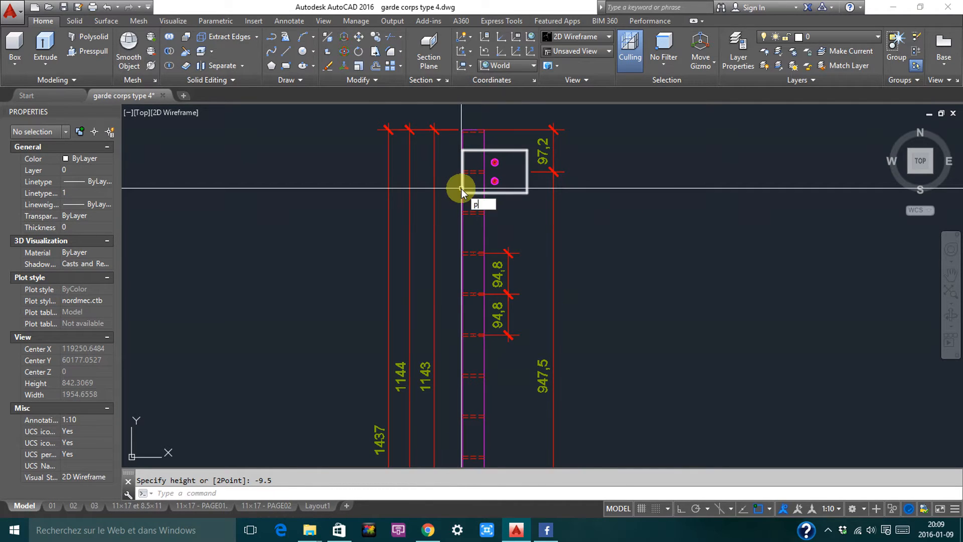
Trace the left wing's flat rail with a closed polyline from its upper end down to the bolted joint
text(l)
key(Return)
scroll(469, 146, up, 5)
click(493, 134)
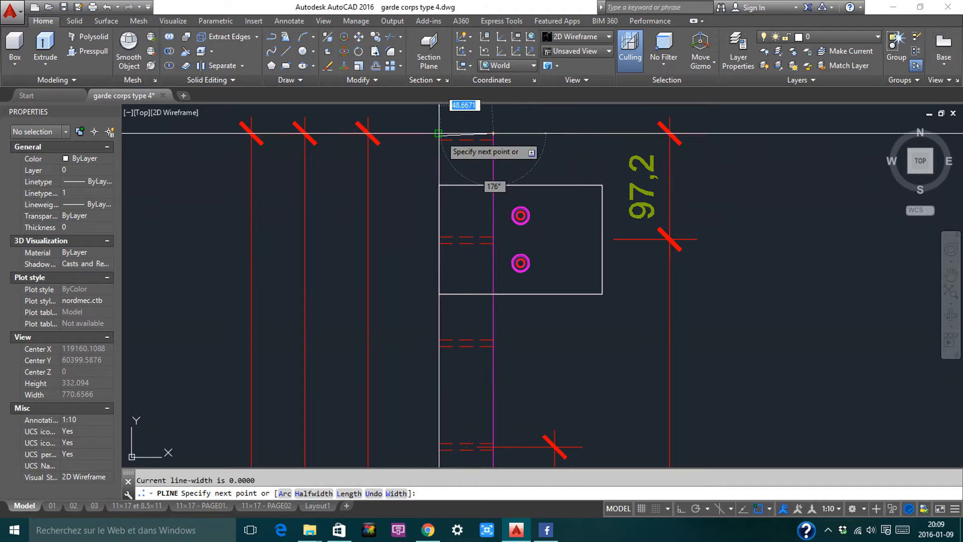
scroll(437, 211, down, 5)
scroll(441, 251, up, 3)
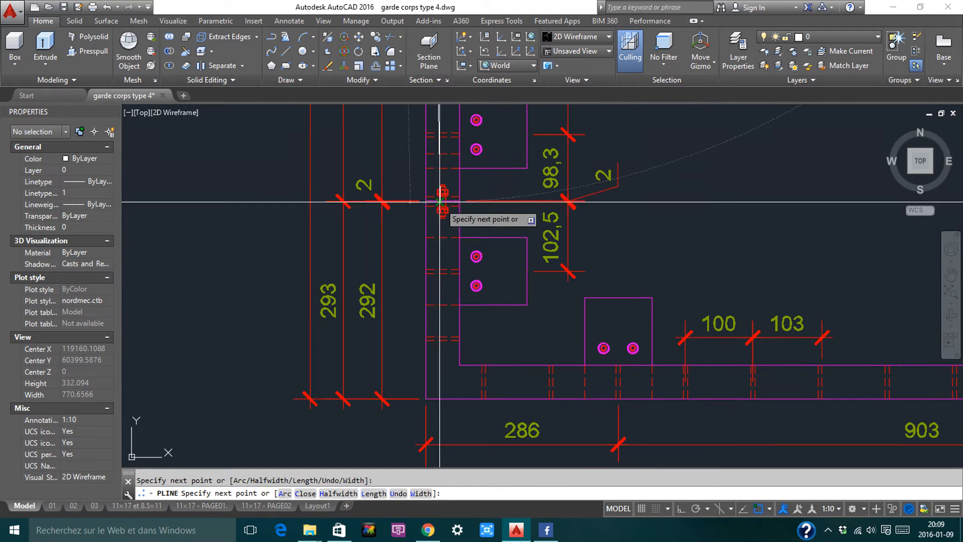
scroll(443, 239, up, 9)
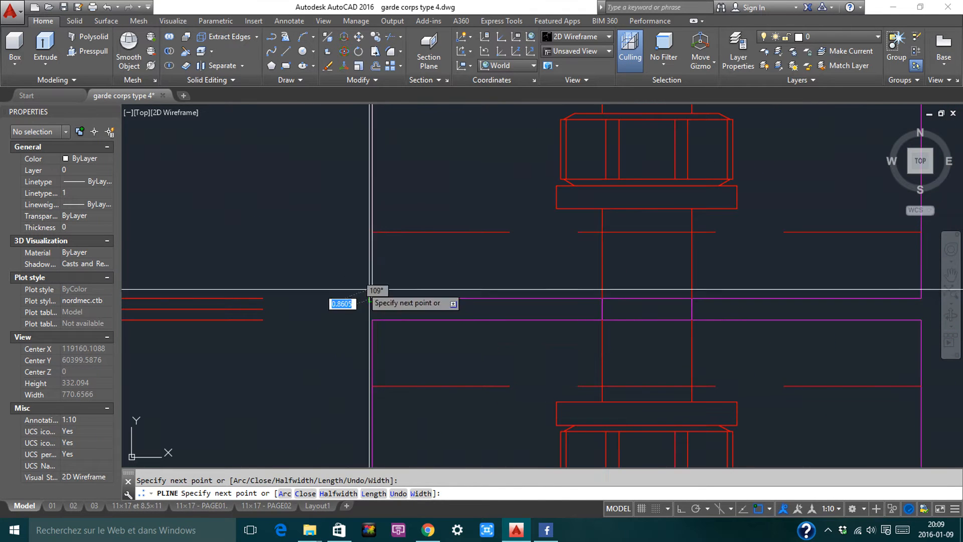
click(553, 304)
scroll(494, 382, down, 8)
middle_drag(496, 236, 508, 390)
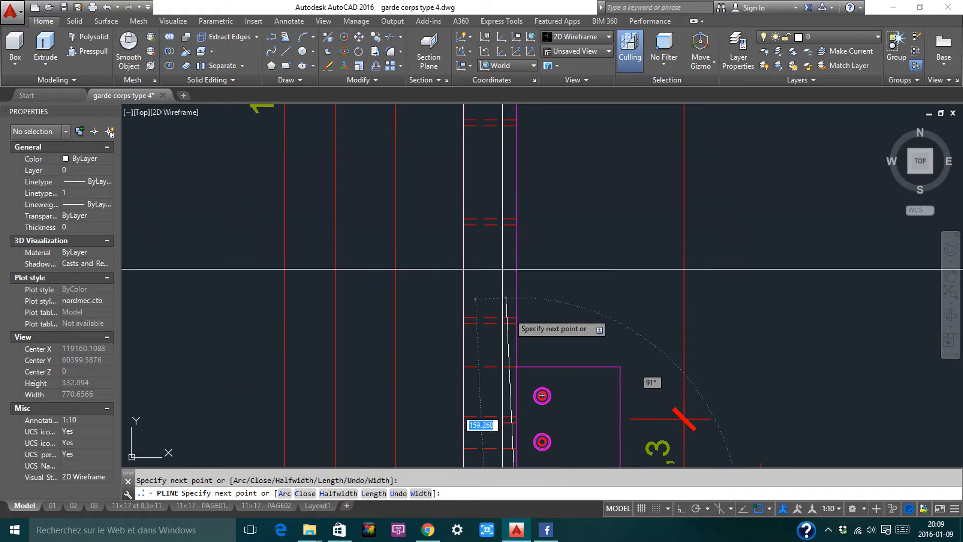
middle_drag(519, 211, 523, 399)
middle_drag(525, 229, 528, 408)
middle_drag(511, 233, 515, 440)
middle_drag(533, 178, 530, 277)
scroll(512, 198, up, 4)
key(Escape)
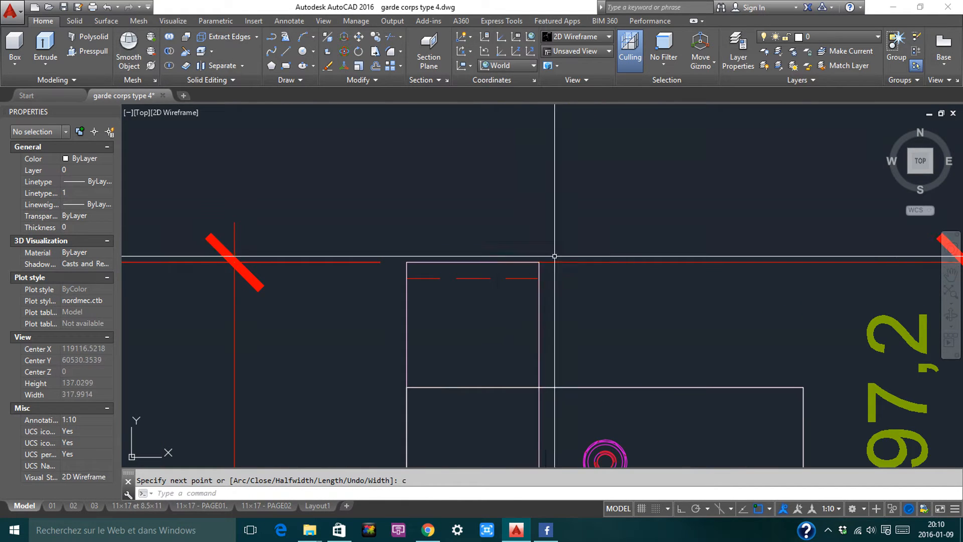
Extrude the left wing's closed rail outline to a height of 6.35
middle_drag(528, 238, 505, 178)
click(45, 43)
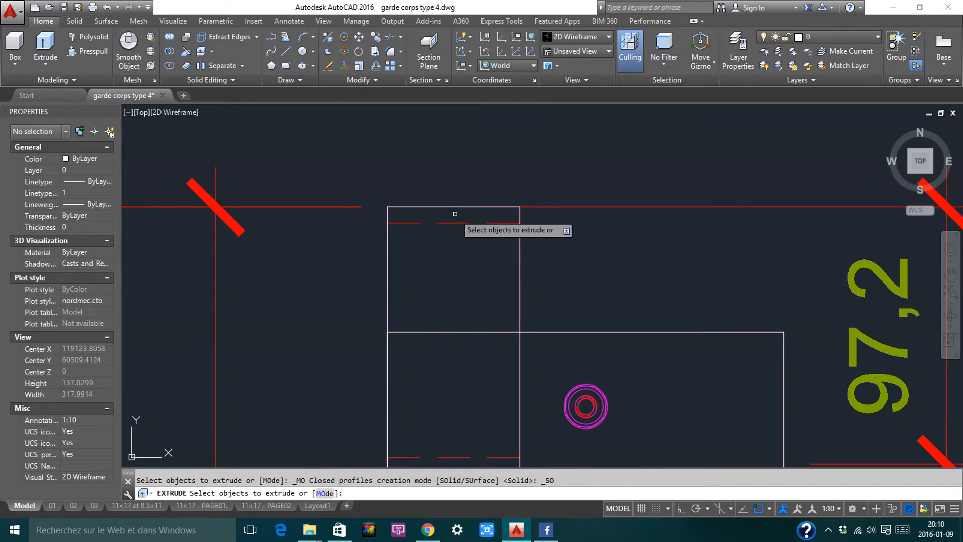
key(Return)
scroll(552, 211, down, 10)
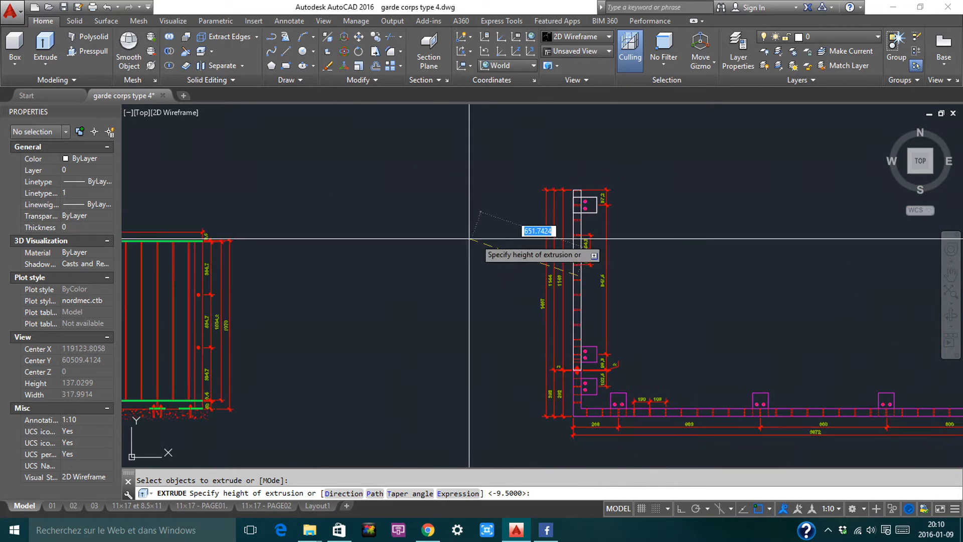
middle_drag(346, 296, 476, 236)
scroll(355, 339, up, 4)
middle_drag(383, 318, 713, 323)
middle_drag(437, 331, 622, 337)
scroll(260, 311, down, 6)
scroll(664, 203, up, 4)
middle_drag(665, 203, 534, 235)
scroll(534, 234, up, 3)
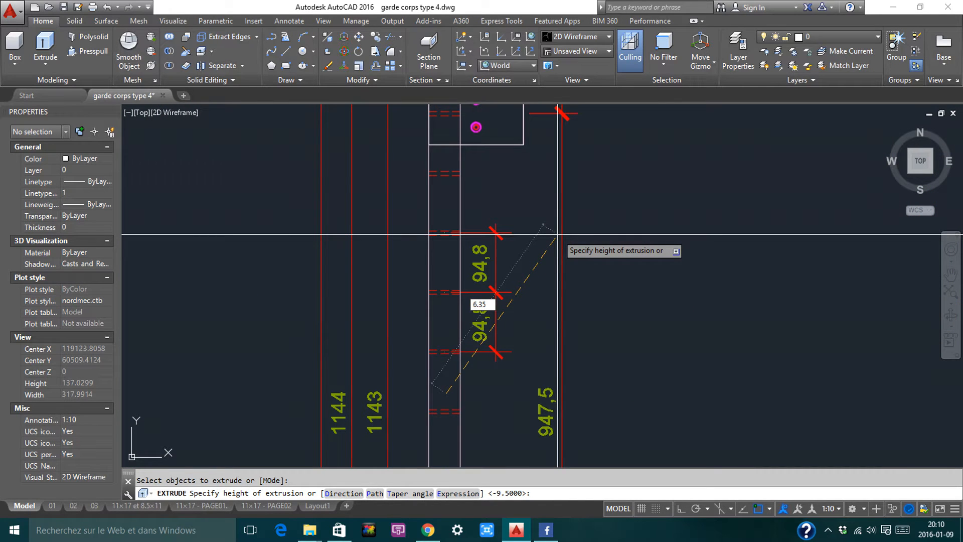
key(Return)
Examine the front elevation's vertical dimensions between the lower rail and the top rail for the baluster height
middle_drag(463, 140, 453, 236)
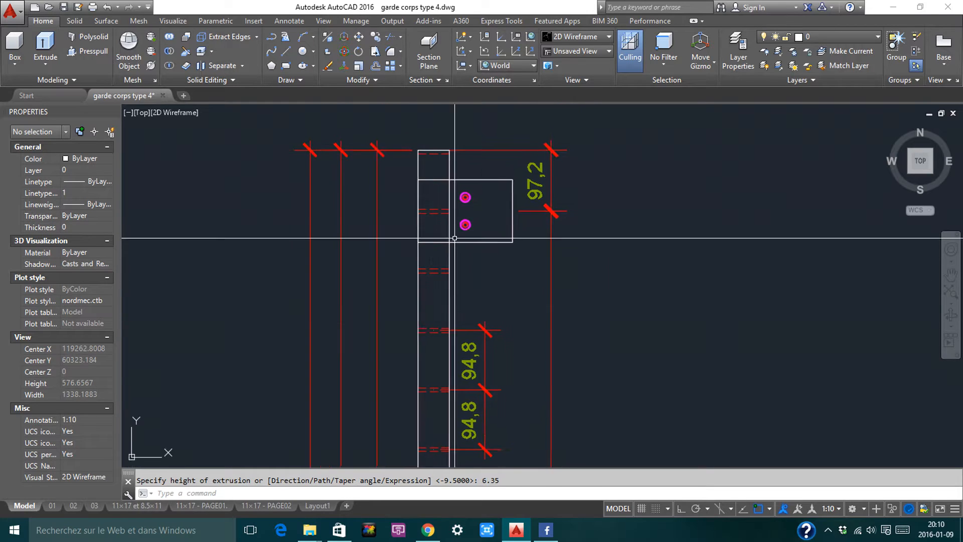
middle_drag(447, 169, 500, 266)
scroll(436, 259, up, 4)
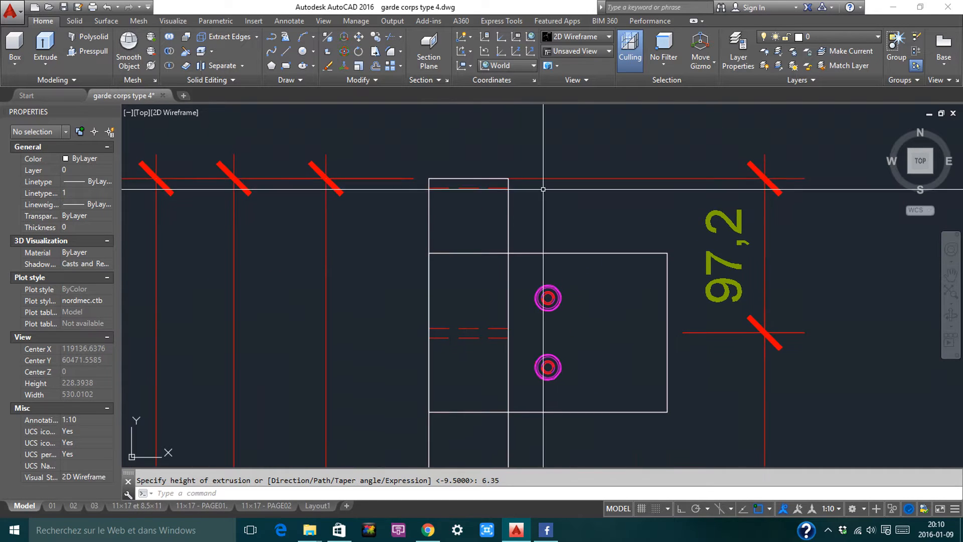
scroll(552, 192, down, 5)
middle_drag(429, 267, 529, 255)
scroll(307, 388, up, 4)
middle_drag(308, 387, 356, 386)
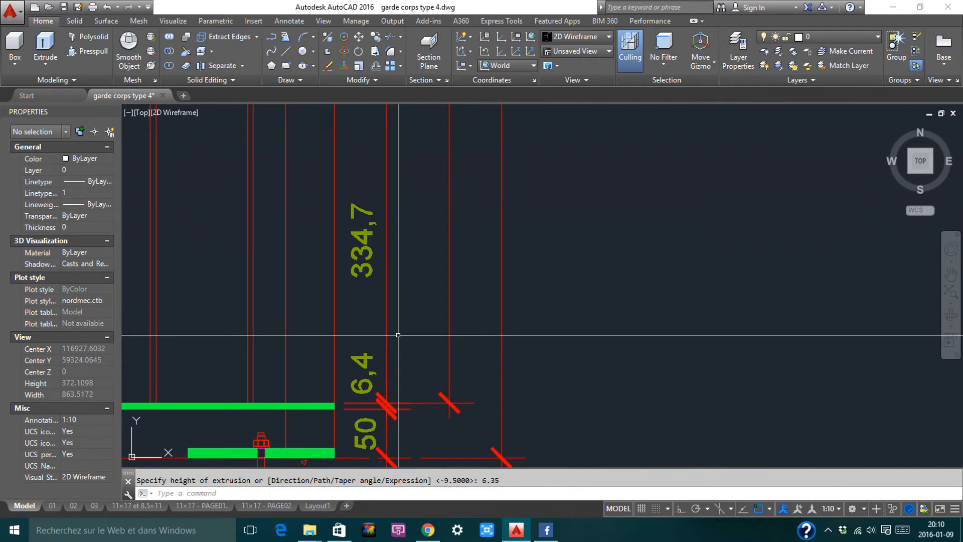
scroll(419, 338, down, 5)
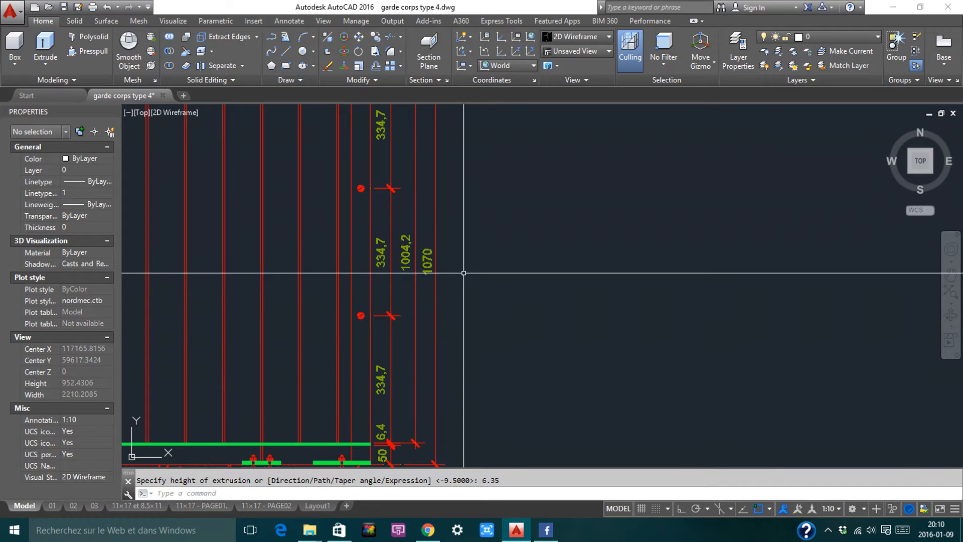
middle_drag(480, 244, 497, 403)
scroll(365, 234, up, 6)
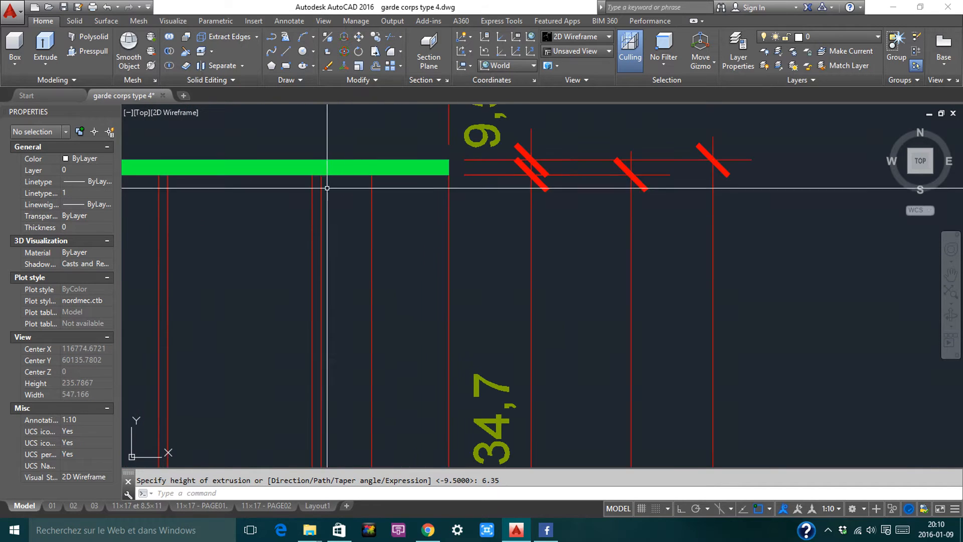
scroll(405, 160, down, 4)
middle_drag(493, 262, 477, 154)
scroll(507, 262, down, 2)
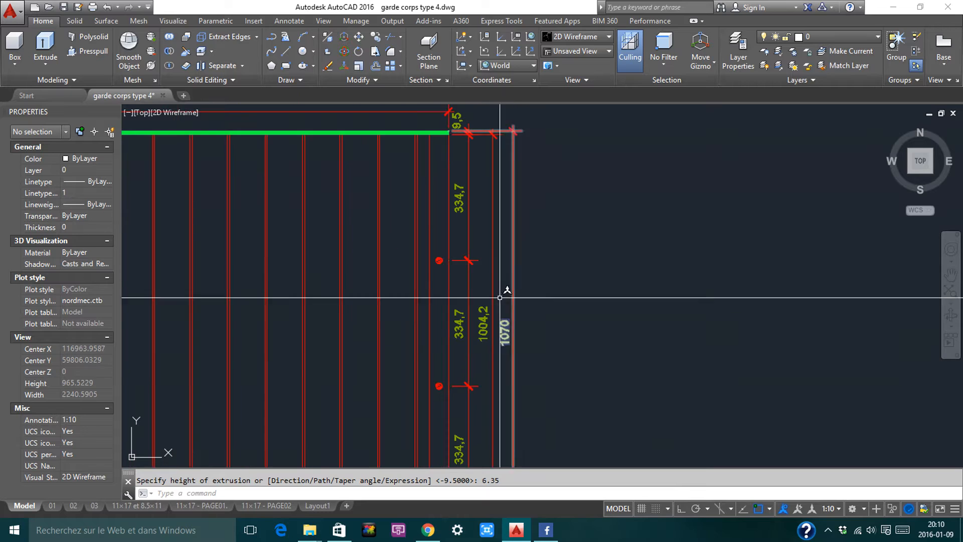
middle_drag(495, 379, 448, 306)
scroll(444, 245, up, 4)
scroll(444, 244, up, 2)
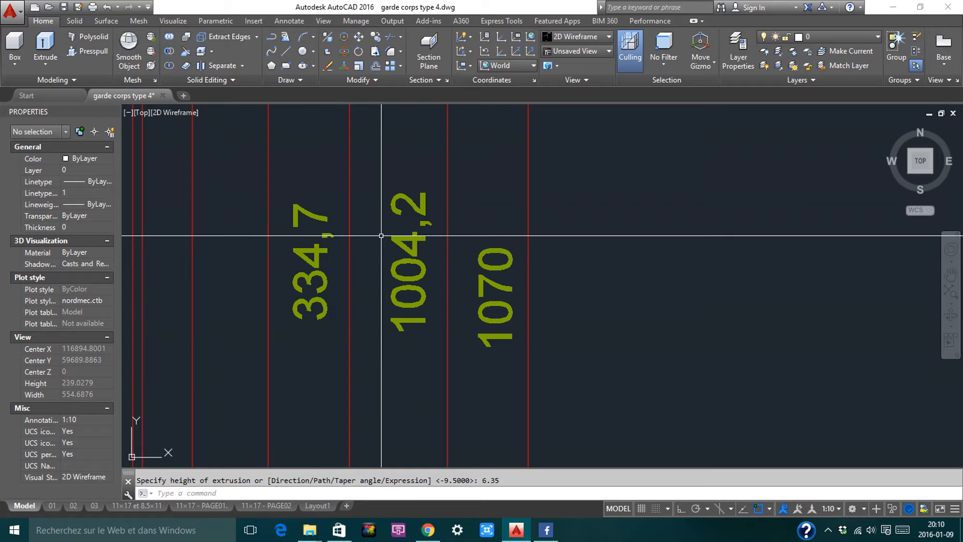
scroll(382, 235, down, 5)
scroll(592, 204, up, 4)
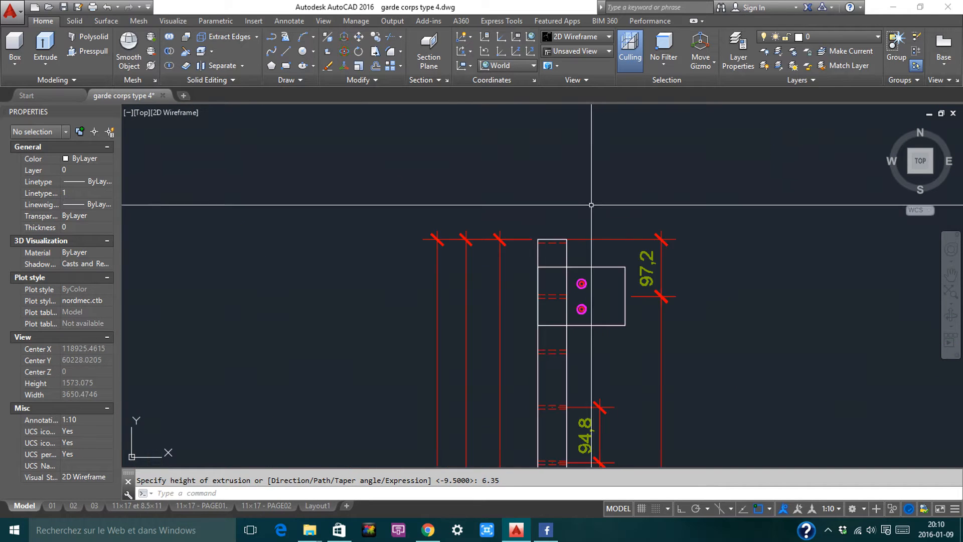
scroll(567, 224, up, 3)
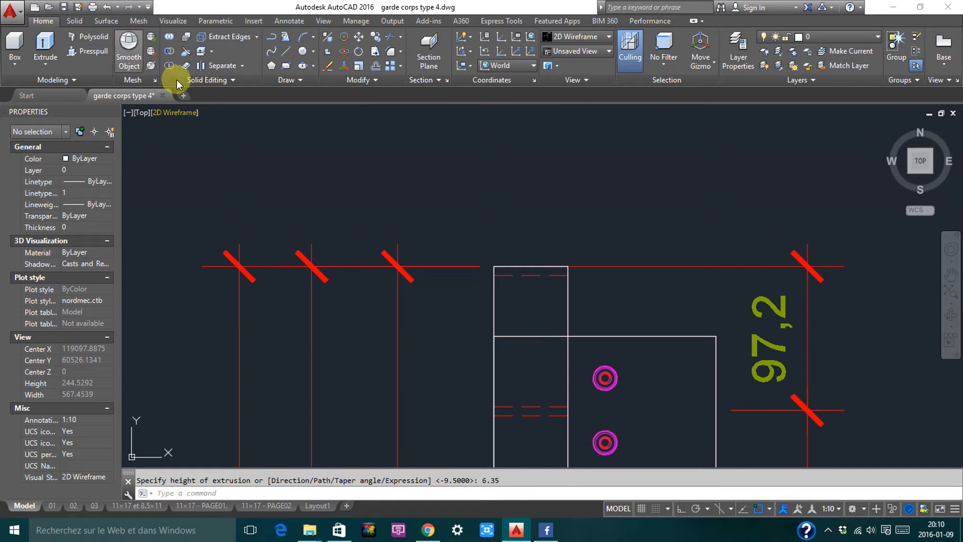
Draw a rectangle for the end baluster at the rail's upper end, spanning the rail's width down to the first dashed line
middle_drag(517, 290, 470, 295)
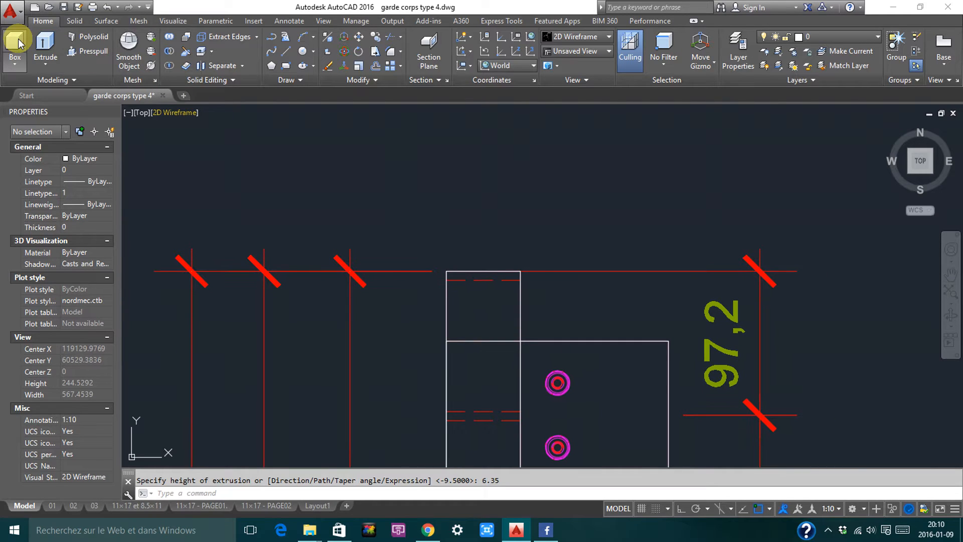
text(rec)
key(Return)
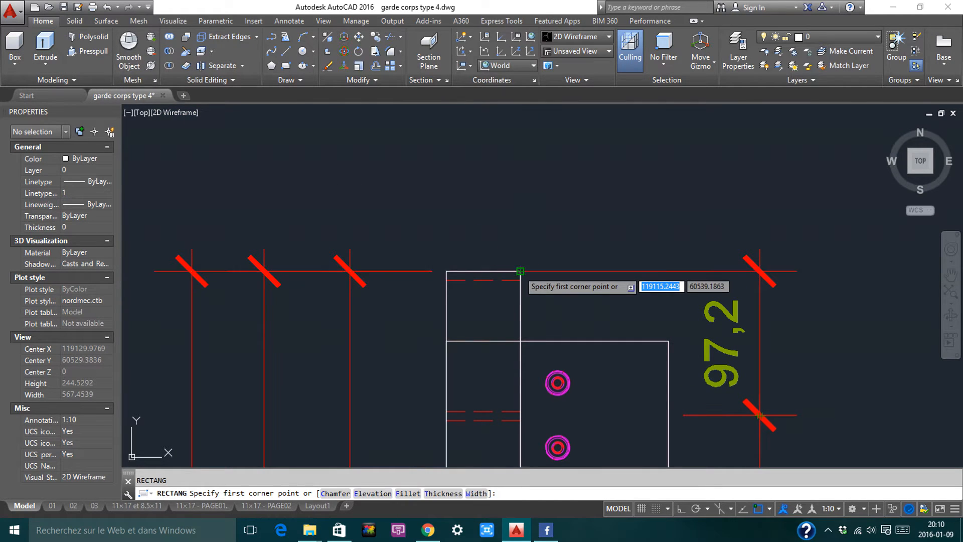
click(520, 271)
click(446, 280)
key(Escape)
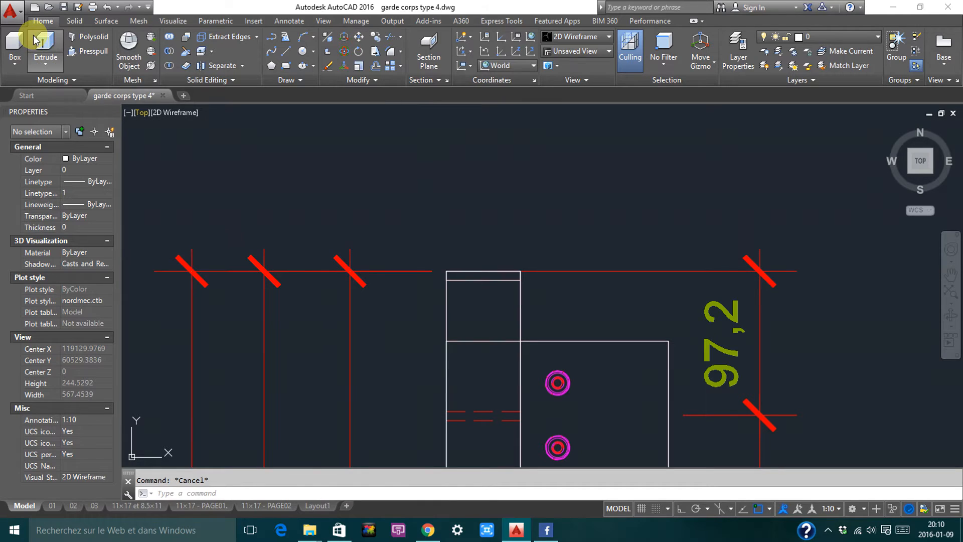
Create a rectangular array from the end baluster's rectangle at the rail's upper end, accepting the default counts and spacing
scroll(535, 249, down, 8)
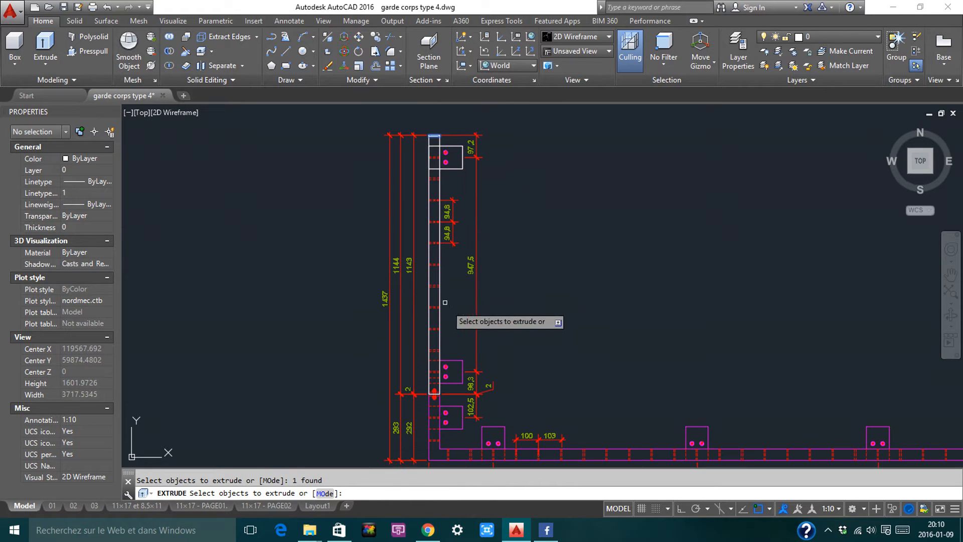
key(Escape)
scroll(434, 146, up, 6)
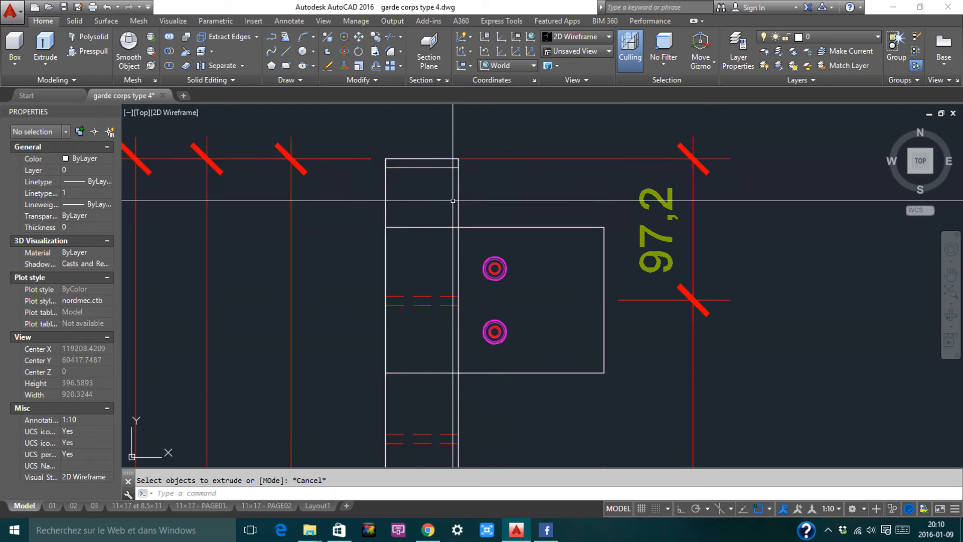
click(432, 170)
text(ar)
key(Return)
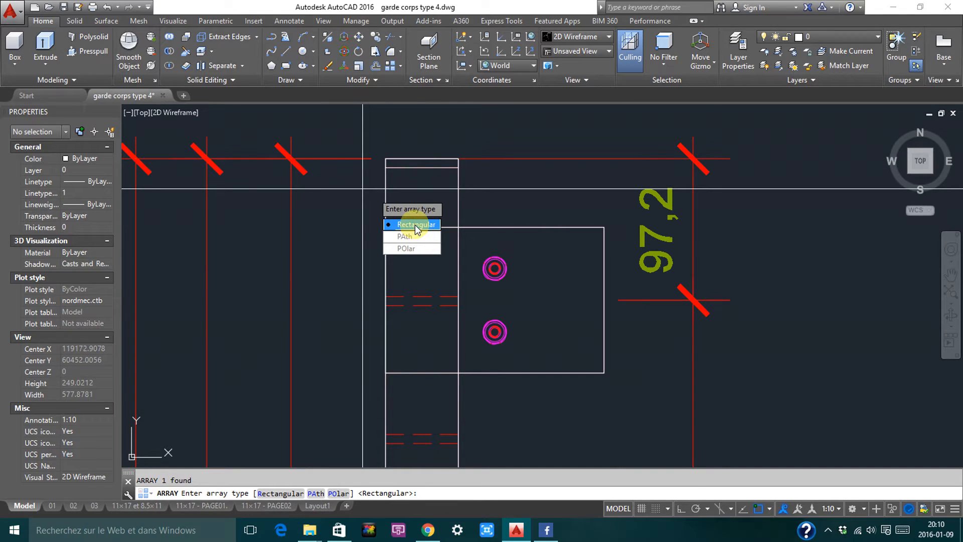
click(416, 225)
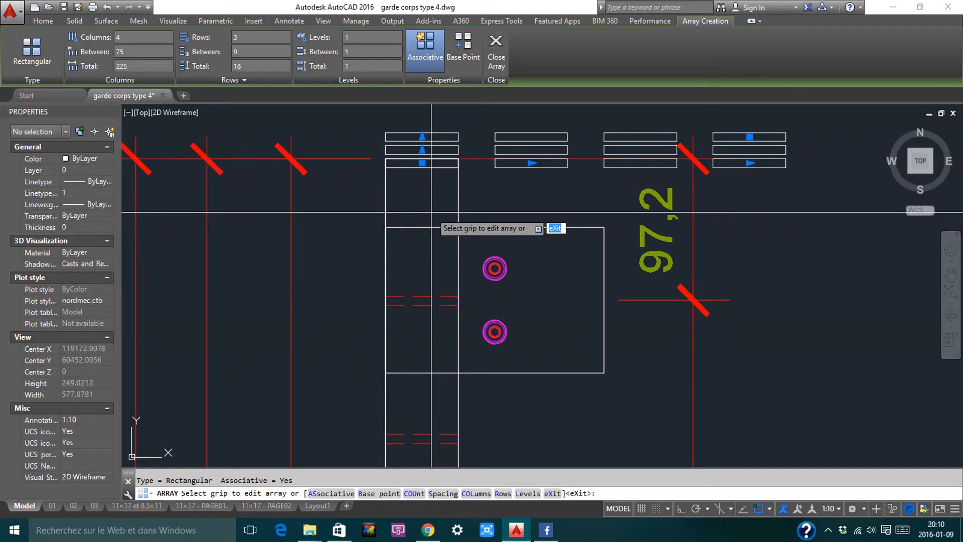
key(Return)
Select the baluster array and reduce it to 1 column
click(432, 150)
click(420, 124)
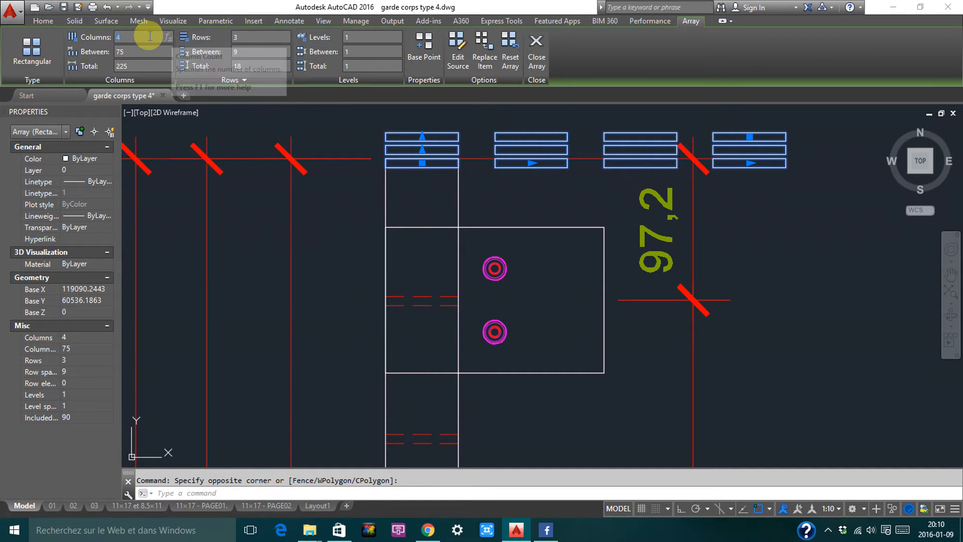
text(1)
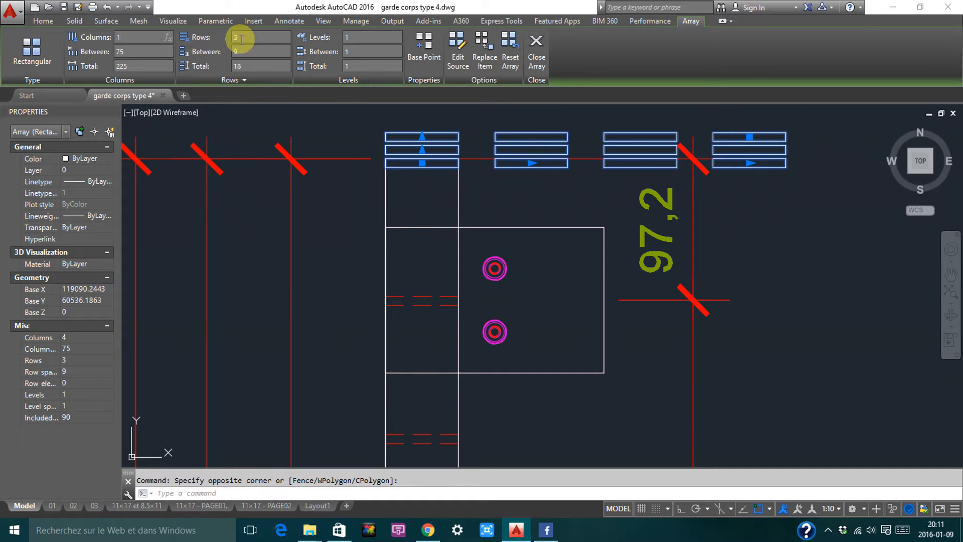
click(257, 37)
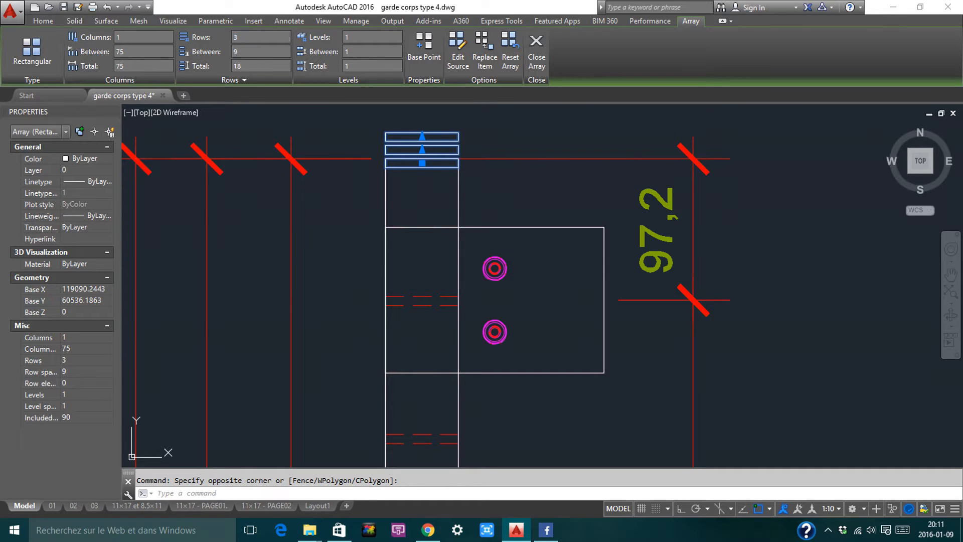
Check the dashed baluster positions along the left wing and set the array's row count to 13
scroll(346, 208, down, 5)
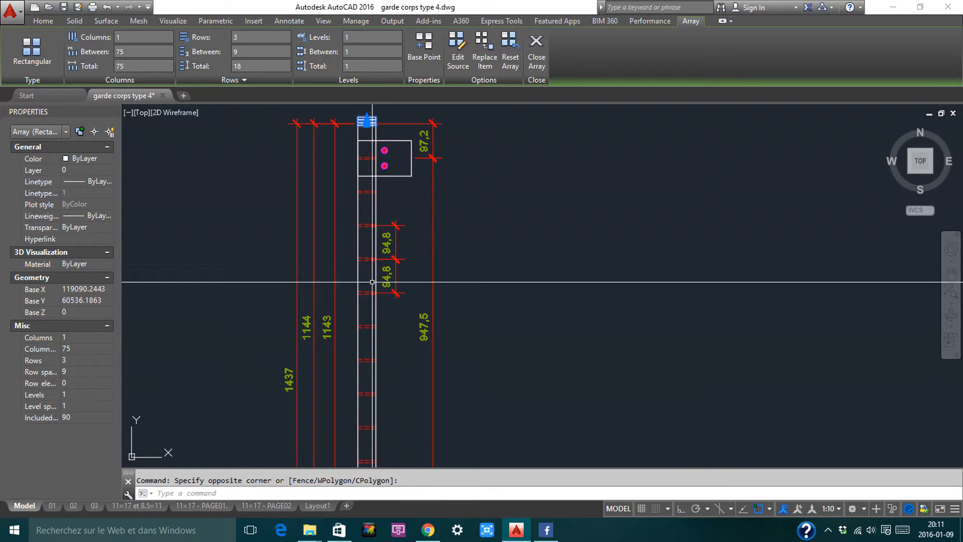
middle_drag(368, 353, 369, 289)
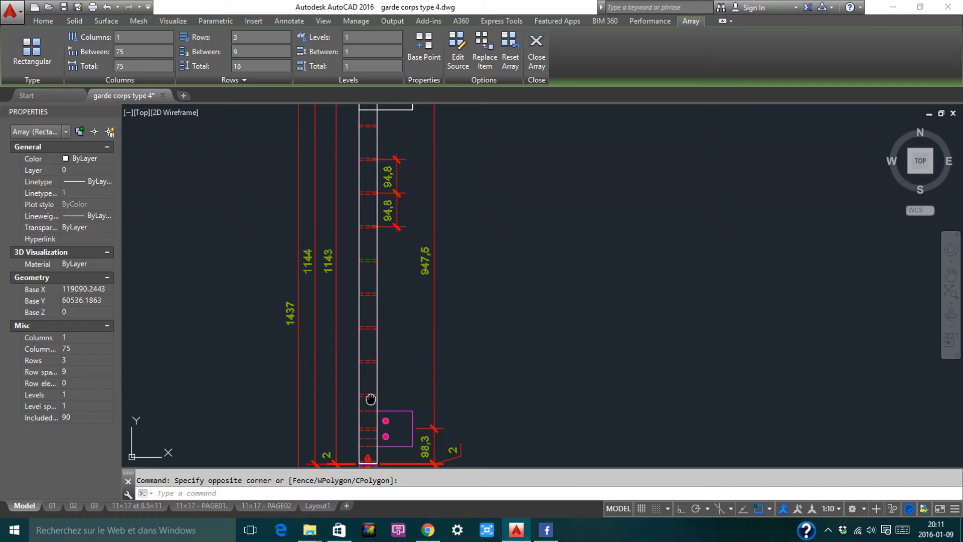
middle_drag(370, 398, 366, 326)
scroll(375, 384, up, 4)
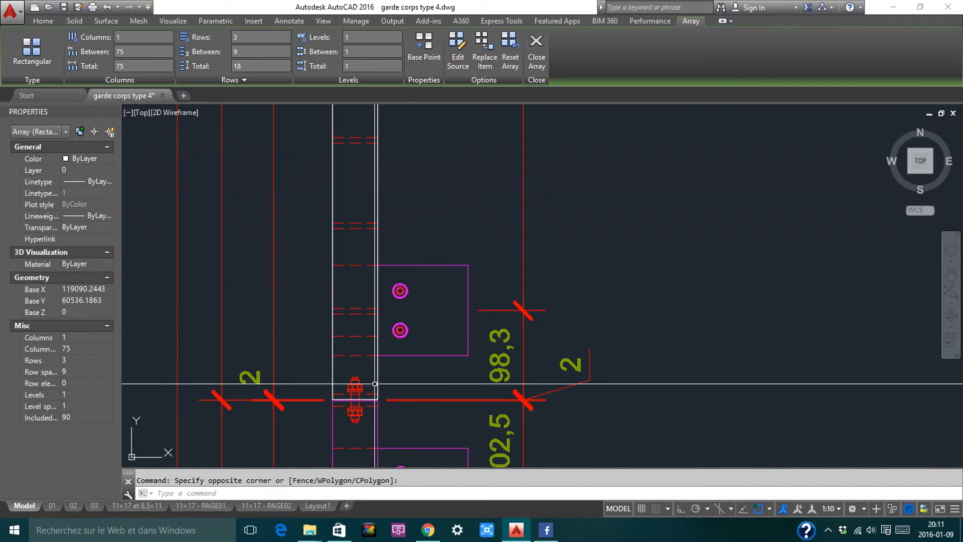
scroll(375, 384, down, 6)
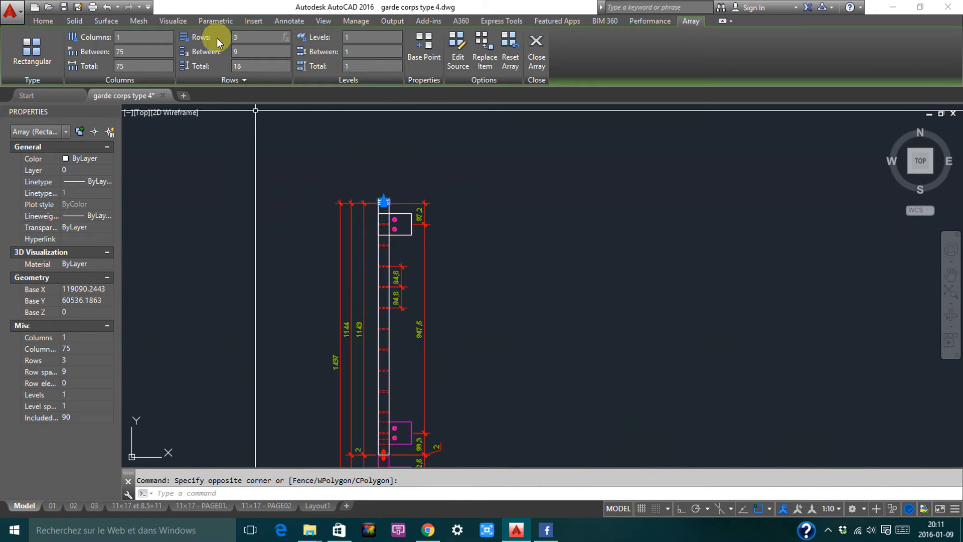
text(13)
key(Return)
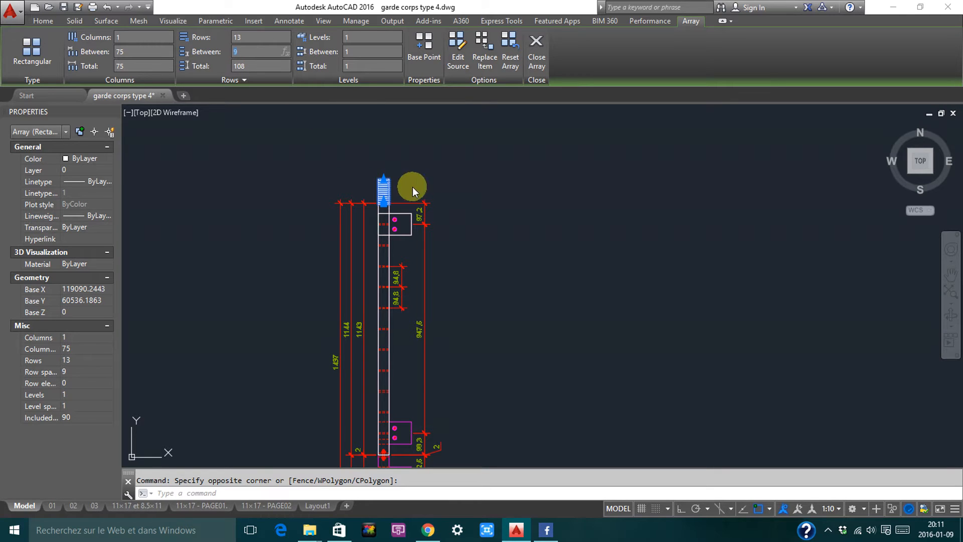
Try reversing the baluster array's row direction down the rail with a row spacing of -97.75
scroll(385, 192, up, 6)
key(Escape)
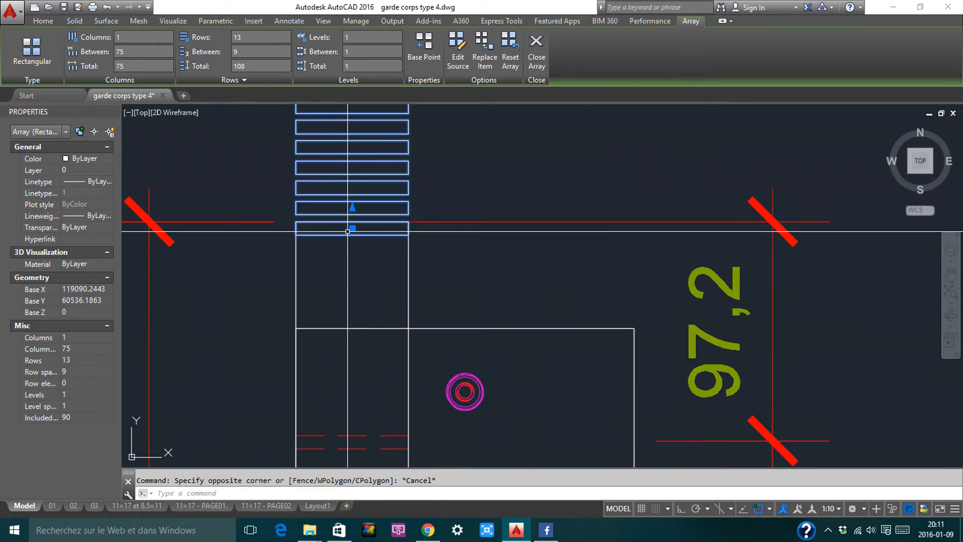
click(352, 208)
scroll(366, 241, down, 3)
scroll(369, 266, up, 5)
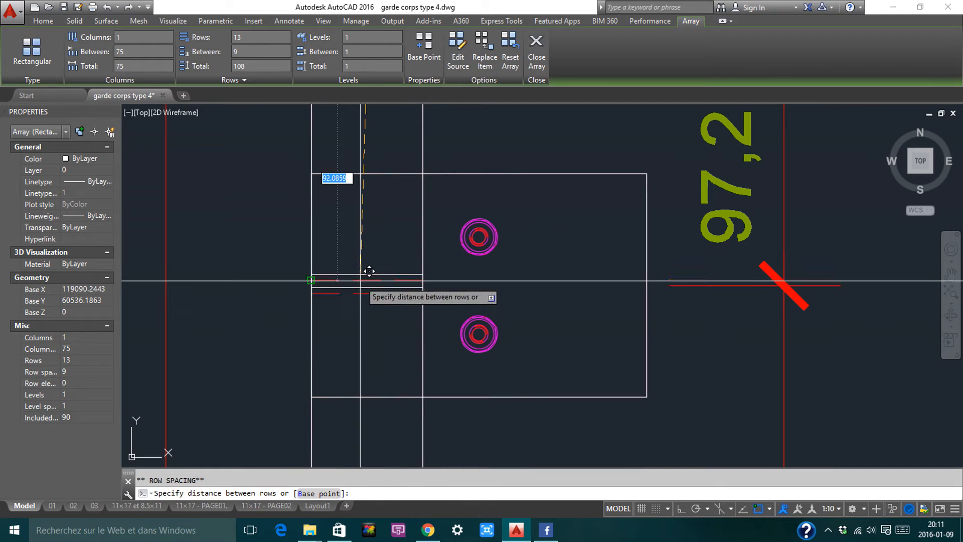
click(317, 295)
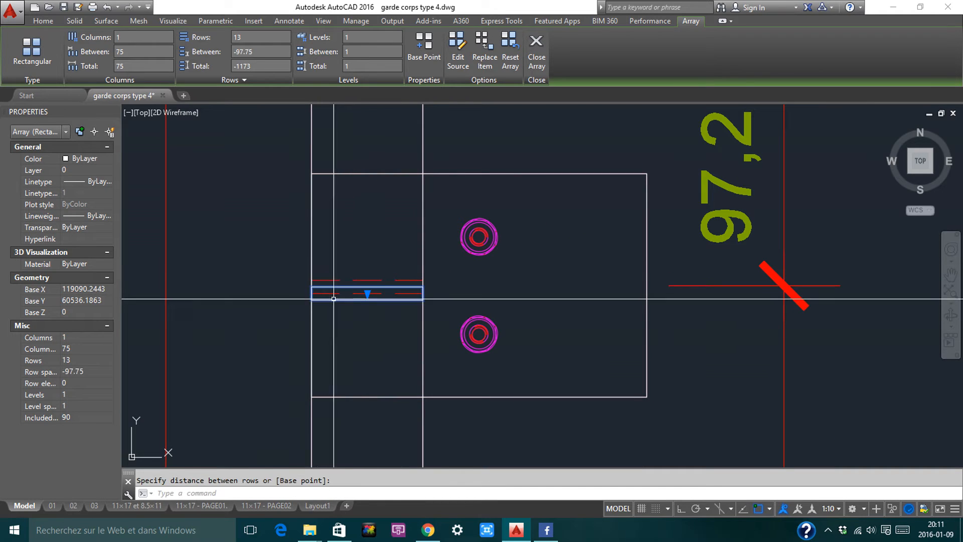
Review the object snap settings and try a baluster array row spacing of -91.75
click(367, 293)
scroll(376, 279, up, 4)
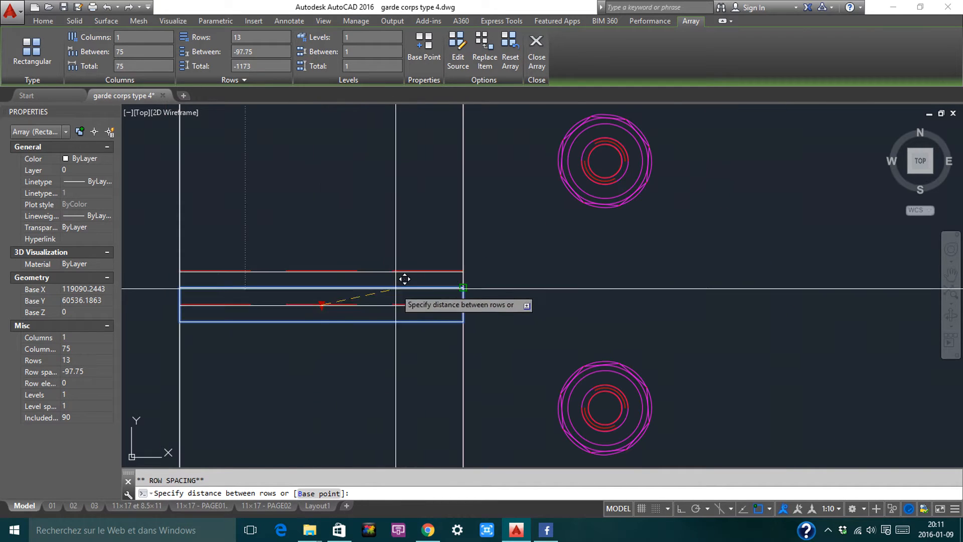
shift+right_click(326, 250)
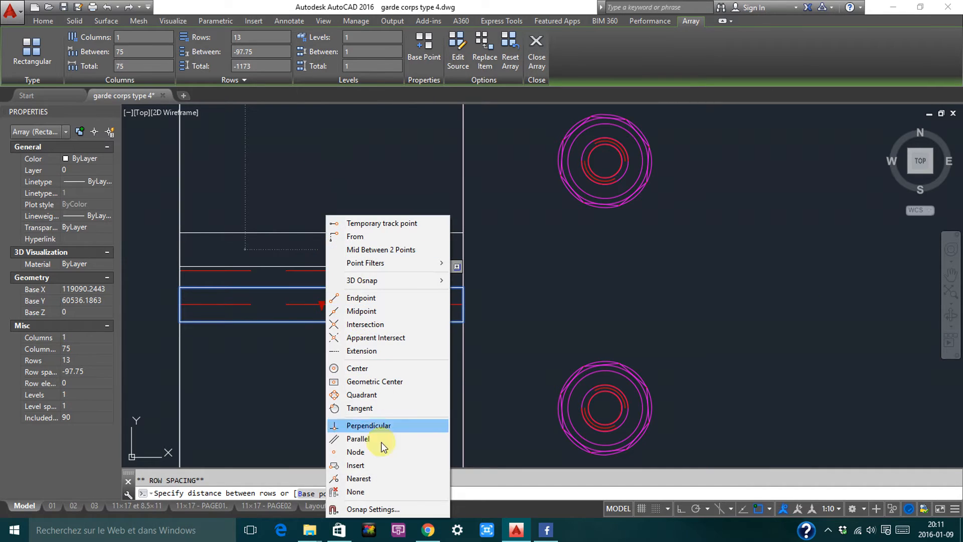
click(381, 510)
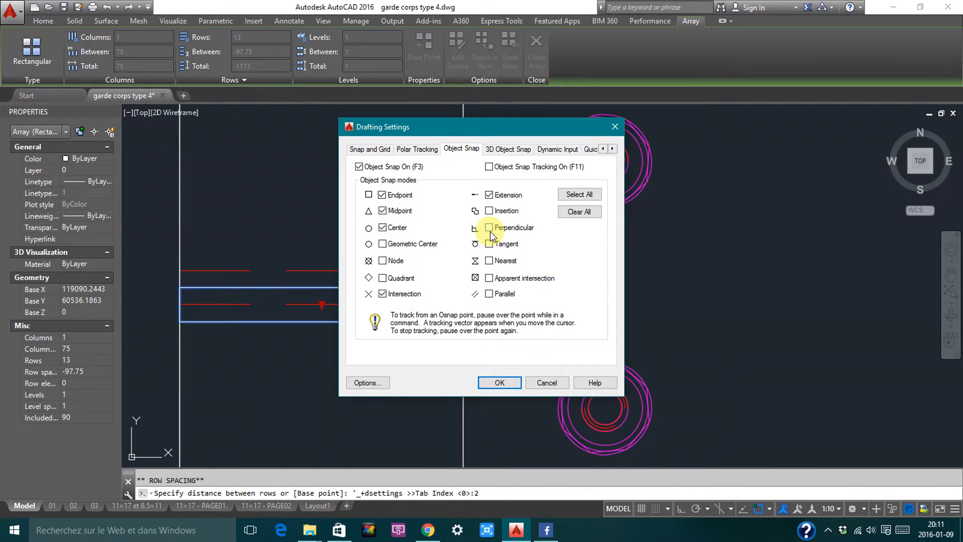
click(505, 380)
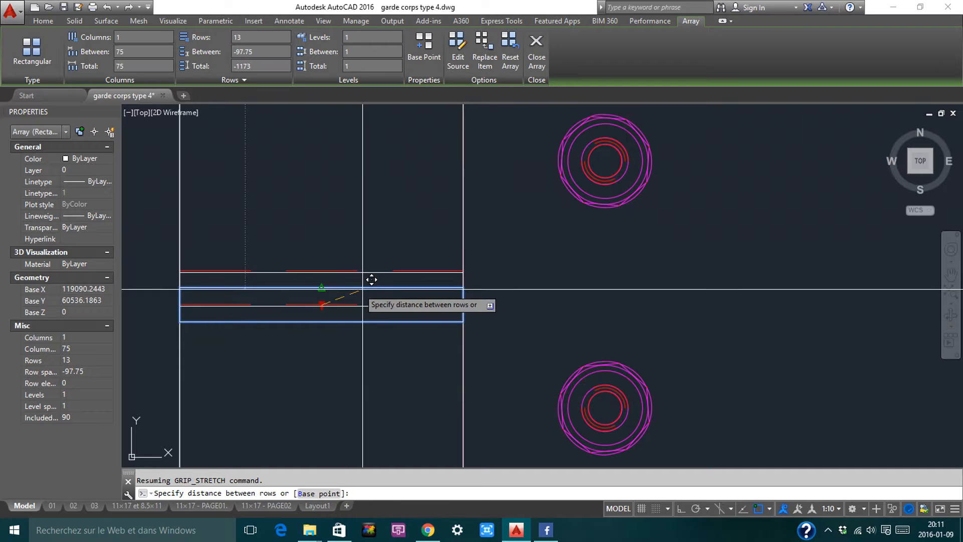
click(328, 275)
Set the baluster array's row spacing to -94.75 so its rows match the dashed balusters down the left wing
click(322, 271)
scroll(332, 281, up, 2)
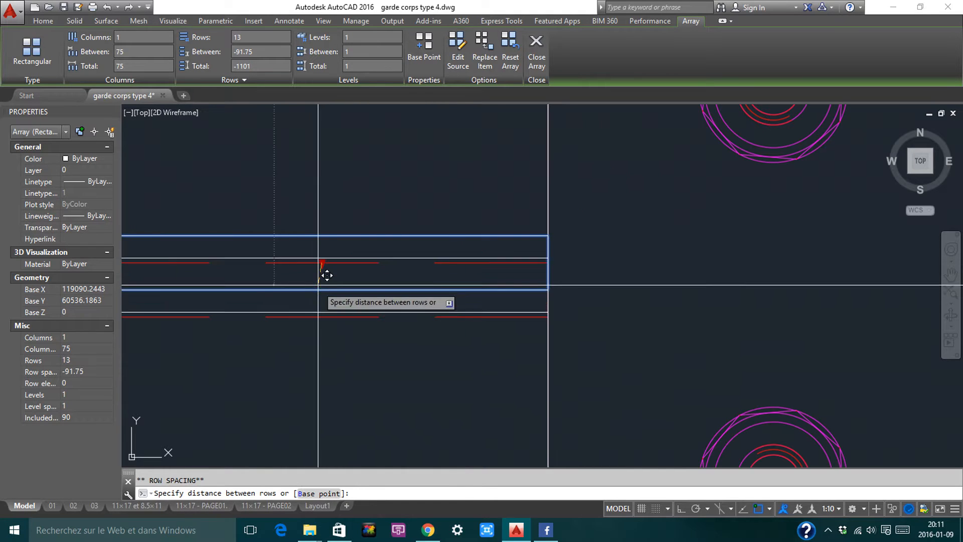
click(322, 289)
scroll(482, 215, down, 3)
mouse_move(473, 241)
middle_down()
mouse_move(490, 246)
mouse_move(477, 294)
middle_up()
scroll(430, 288, down, 2)
middle_drag(446, 216, 439, 267)
key(Escape)
scroll(439, 259, up, 5)
scroll(429, 220, down, 5)
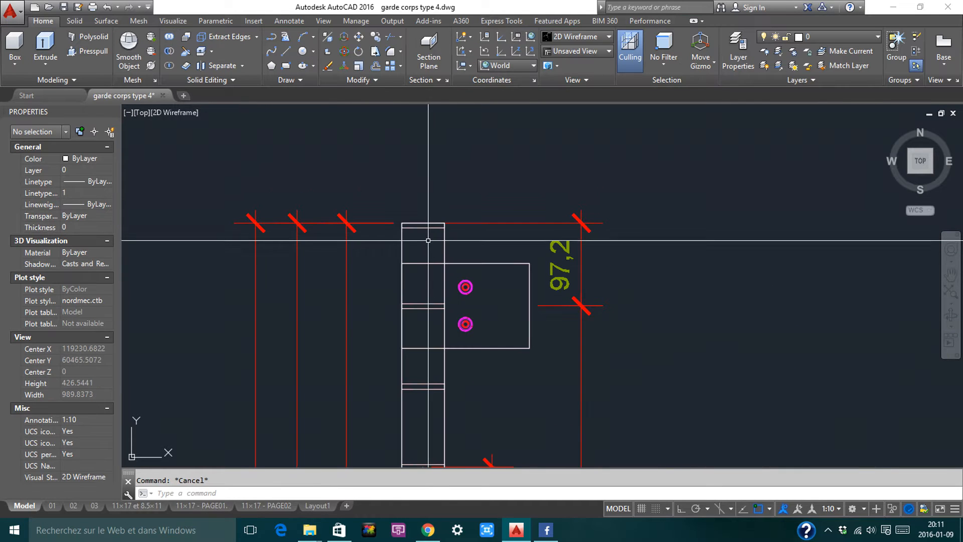
Check the position of the array's last baluster against the rail end at the bolted joint
click(427, 228)
scroll(428, 322, down, 5)
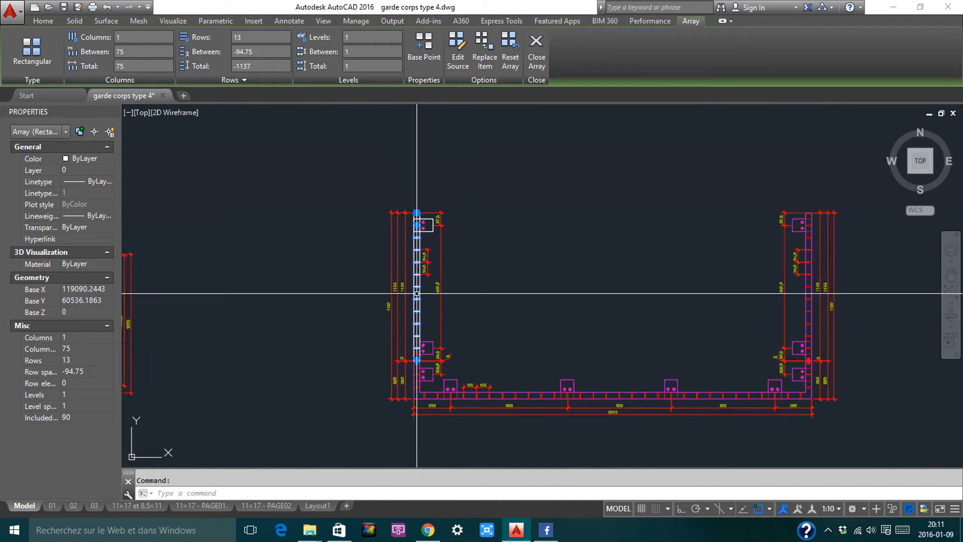
scroll(411, 382, up, 3)
scroll(396, 409, up, 10)
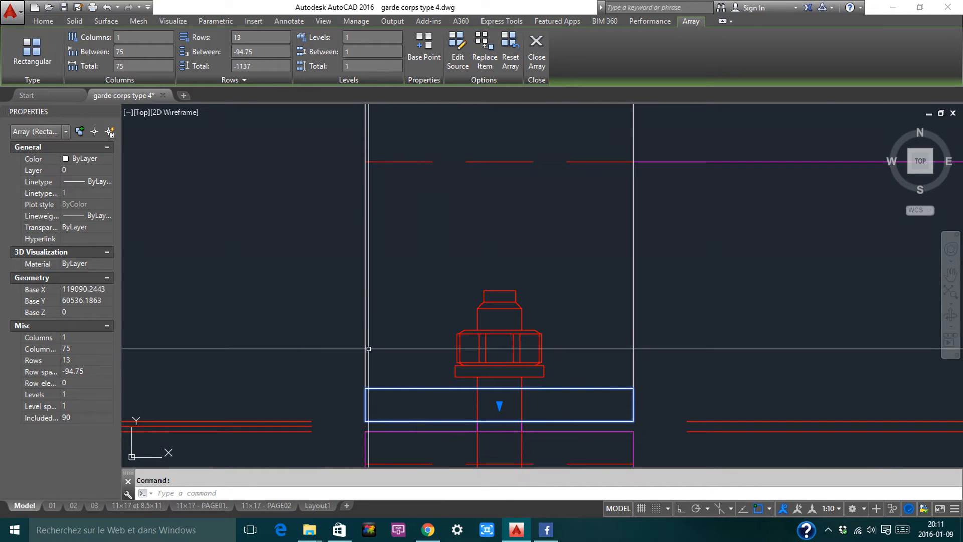
scroll(379, 326, down, 7)
key(Escape)
scroll(393, 297, down, 9)
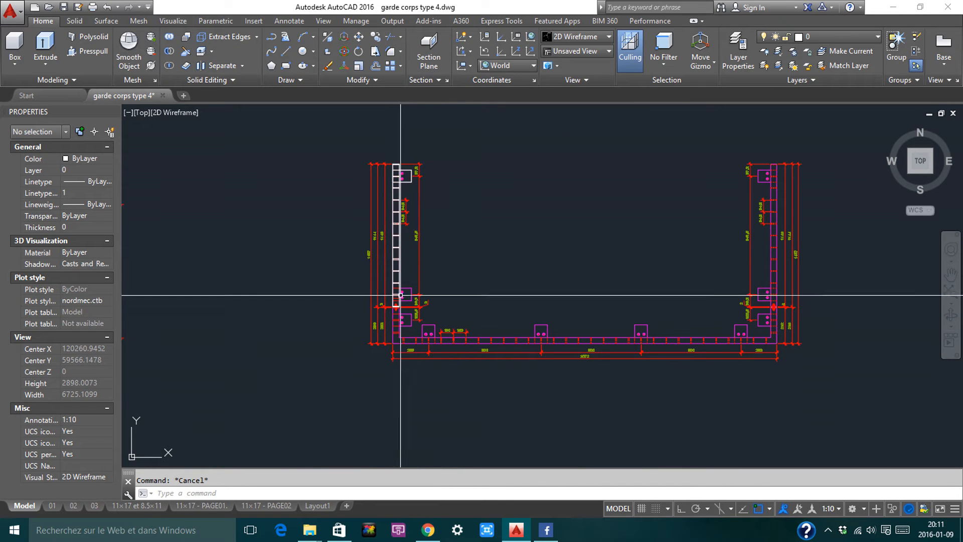
Orbit to a 3D view and inspect the left wing's rail, plate and baluster outlines near the upper end
shift+middle_drag(381, 280, 445, 176)
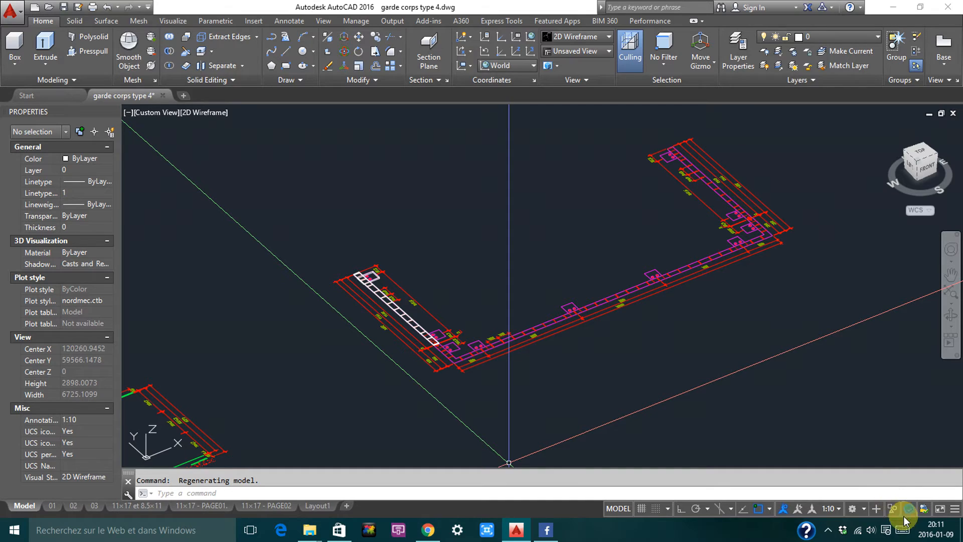
click(903, 530)
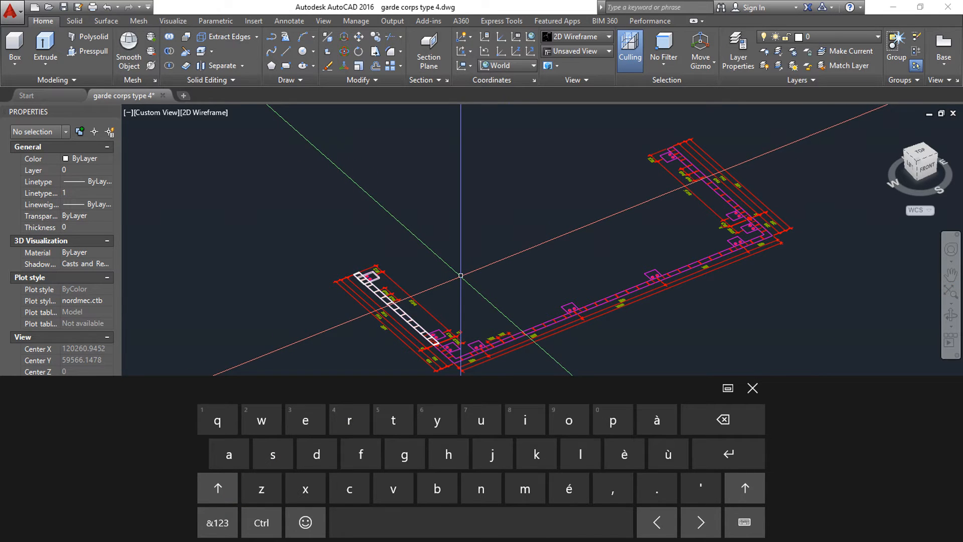
shift+middle_drag(466, 270, 436, 281)
scroll(364, 235, up, 6)
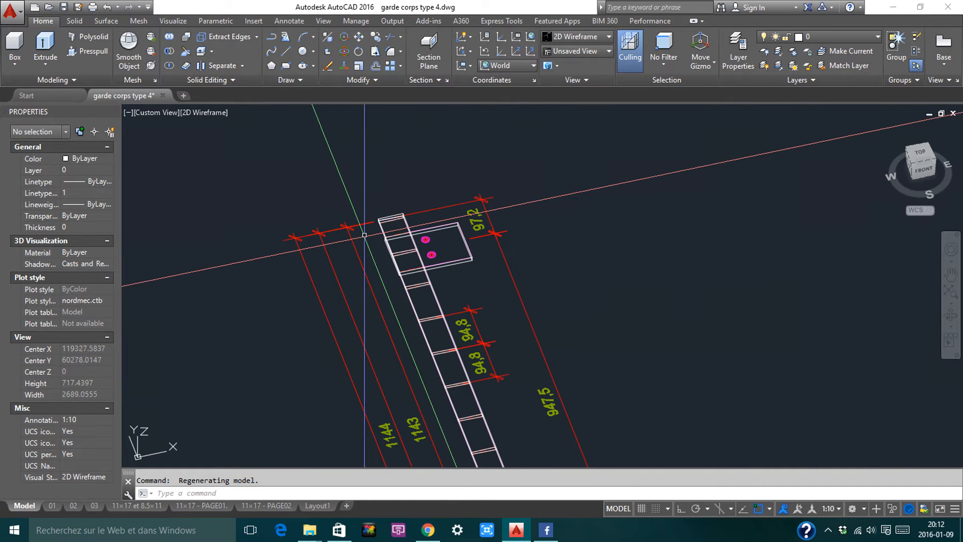
scroll(365, 235, up, 3)
Compare the left wing's rail solid and plate in 3D with the lower dimensions of the front elevation
click(396, 246)
scroll(372, 255, down, 8)
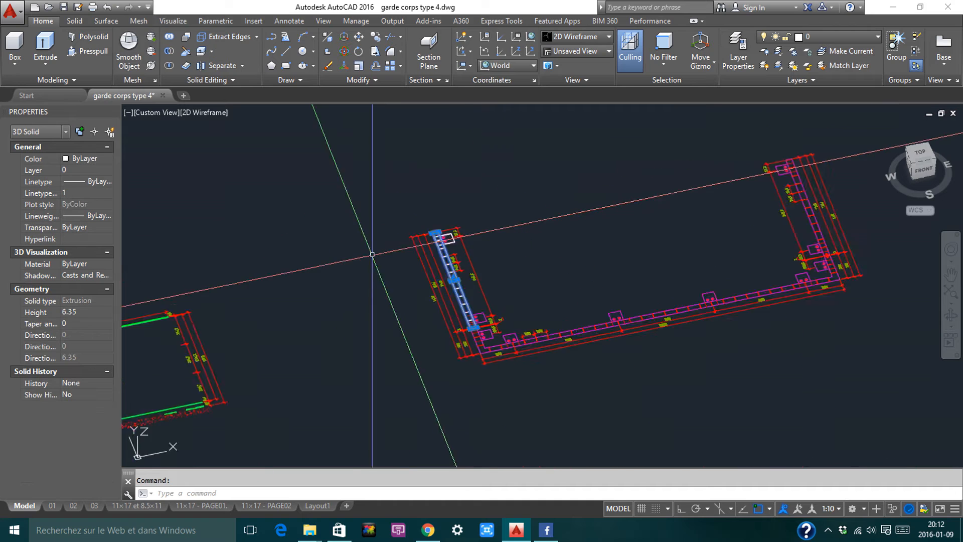
scroll(372, 254, down, 2)
scroll(381, 301, up, 10)
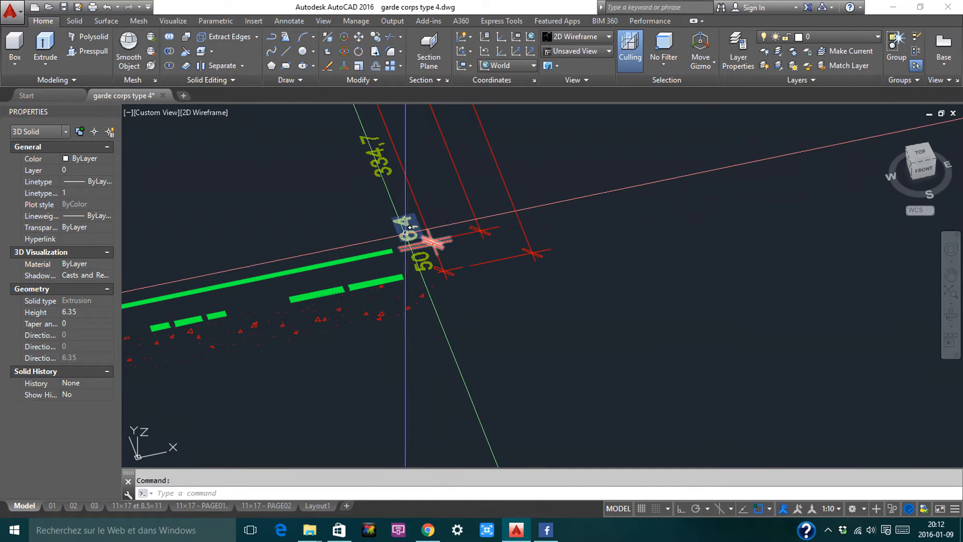
scroll(348, 303, down, 5)
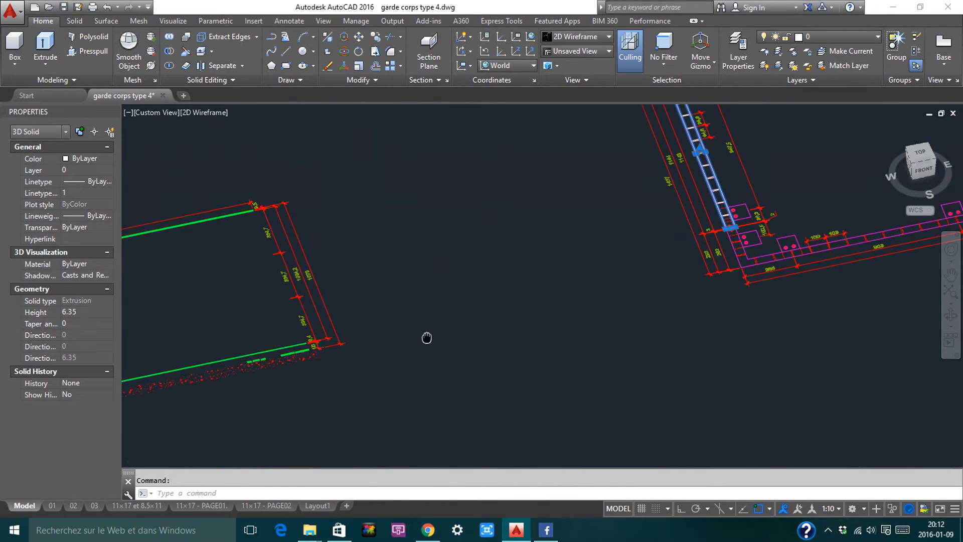
scroll(561, 221, up, 4)
key(Escape)
scroll(555, 224, up, 5)
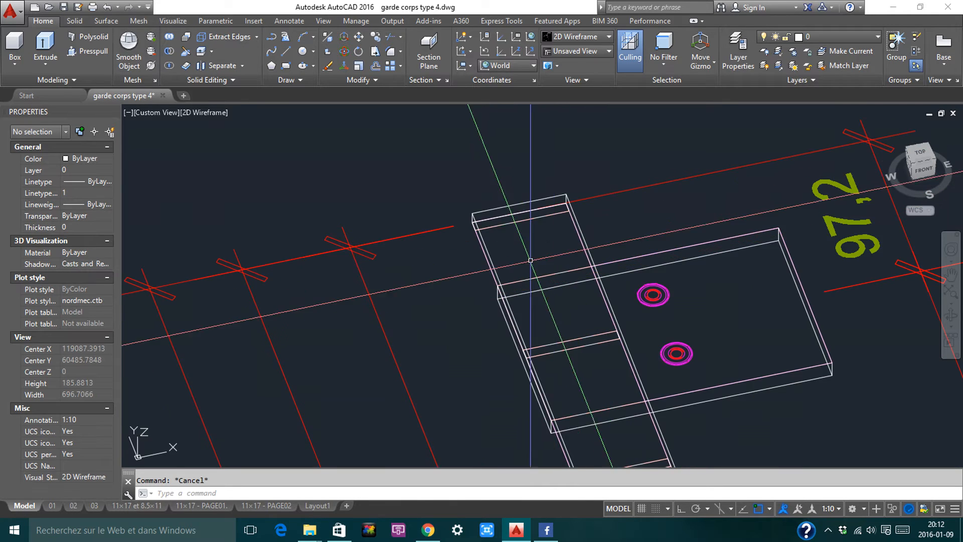
scroll(547, 223, down, 5)
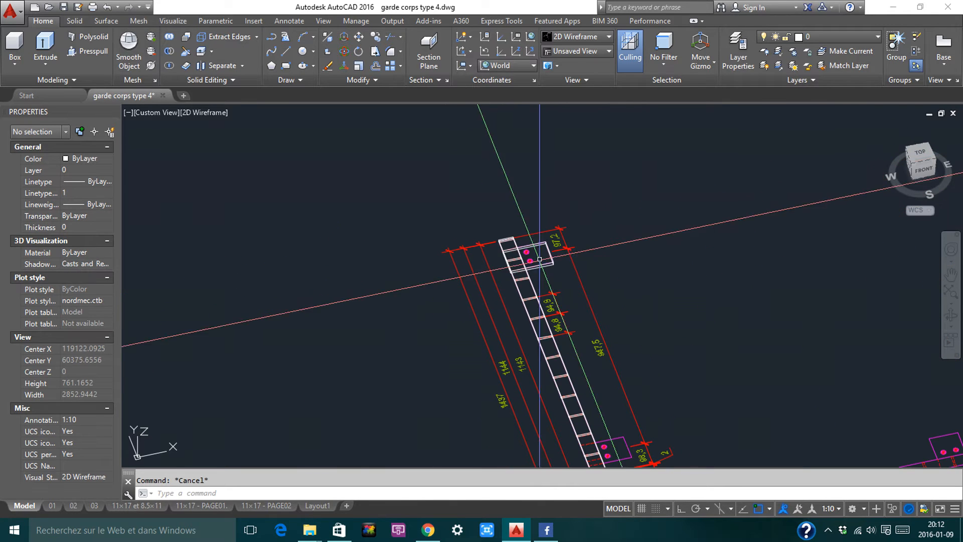
Return to the top view and examine the front elevation's dimensions between the slab and the lower rail
click(925, 160)
scroll(431, 312, up, 3)
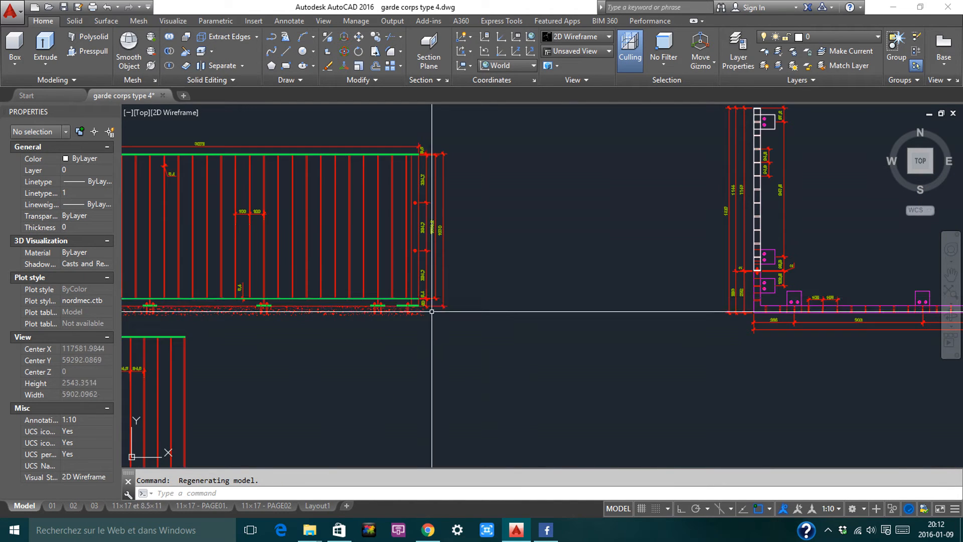
scroll(432, 312, up, 8)
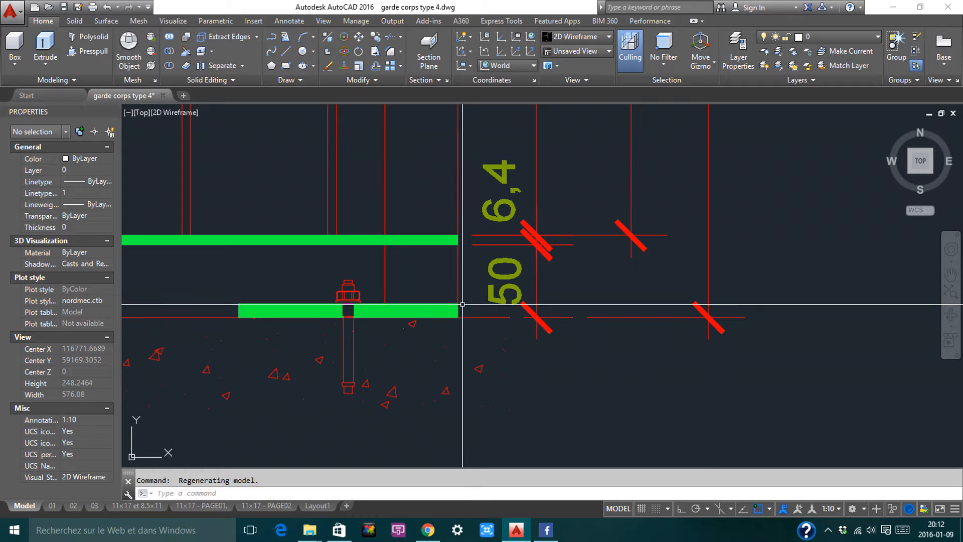
middle_drag(432, 260, 449, 302)
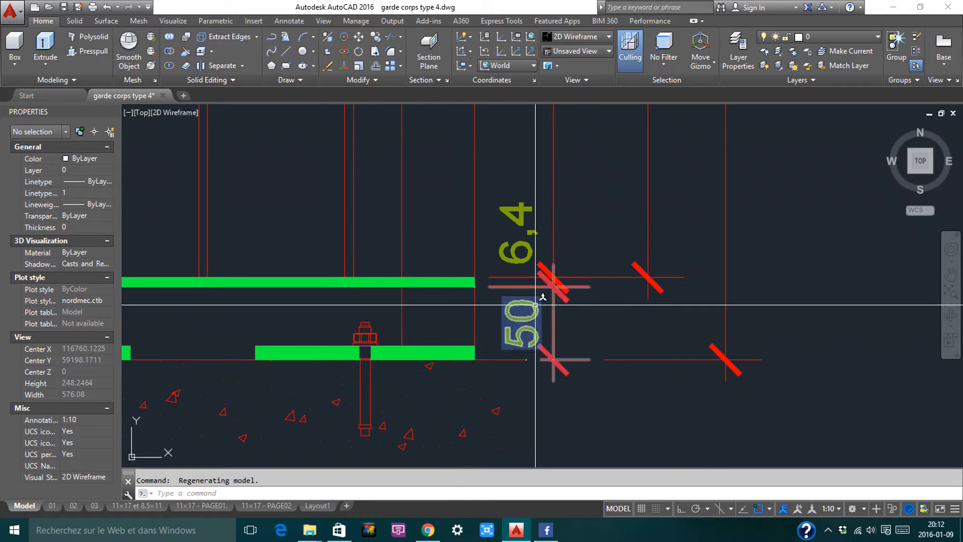
Draw a vertical reference line 50 high upward from the plate's upper outer corner in a southwest isometric view
scroll(505, 301, down, 10)
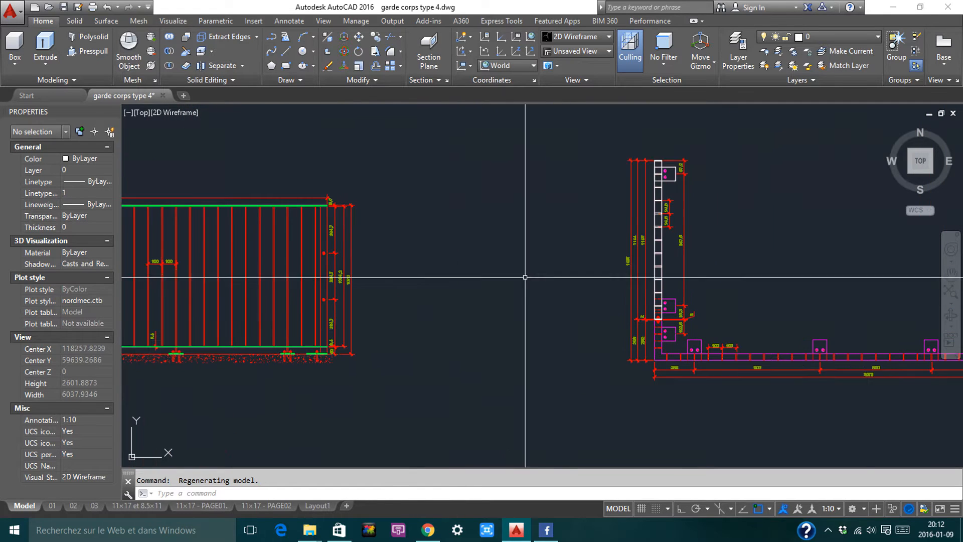
click(911, 170)
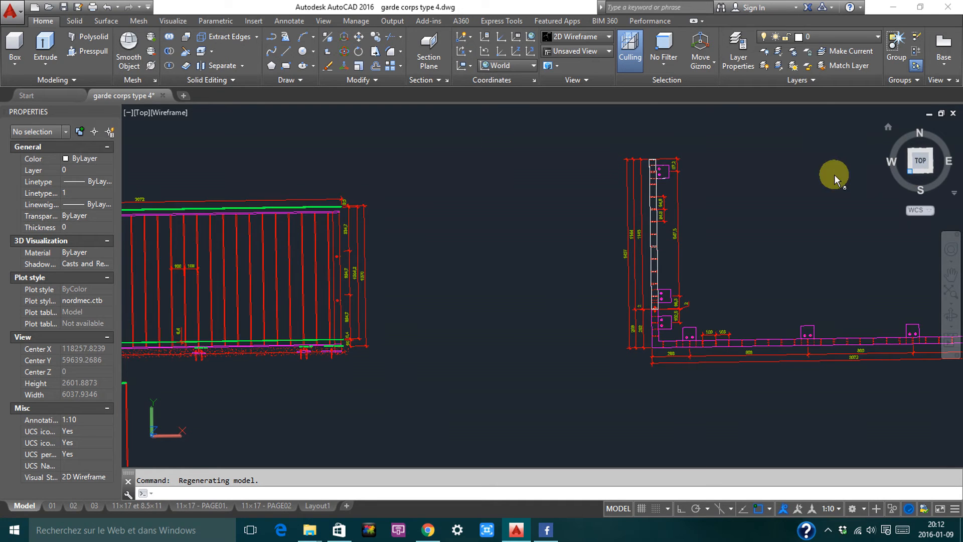
scroll(529, 185, up, 12)
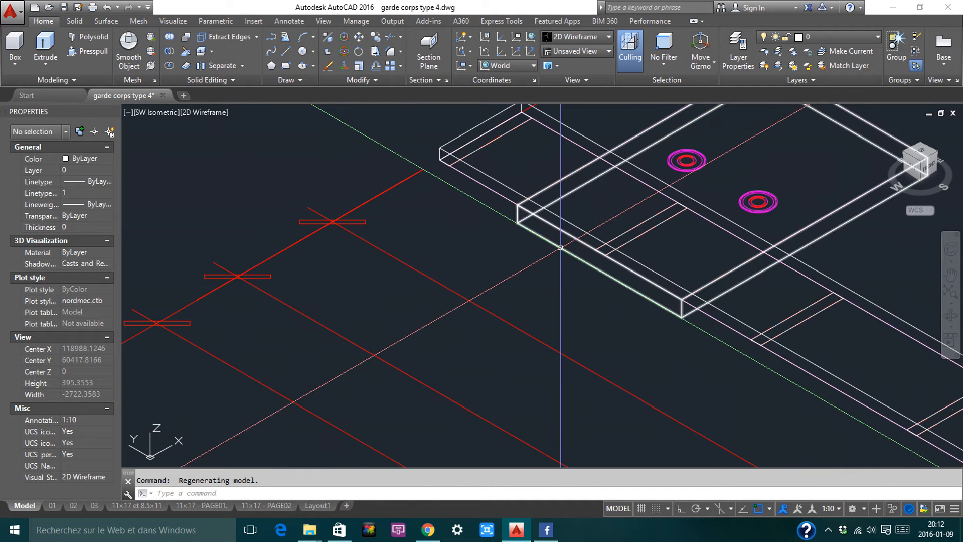
text(l)
key(Return)
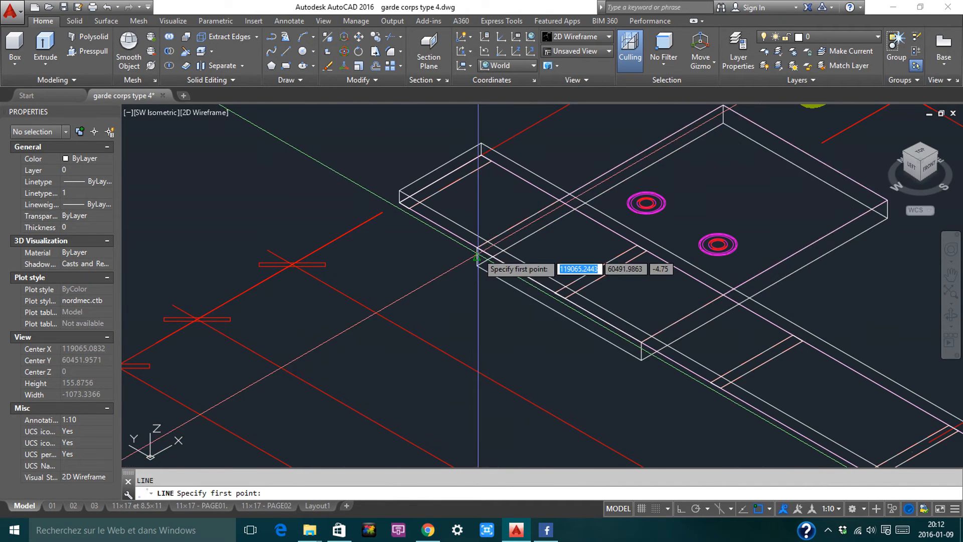
scroll(482, 249, down, 3)
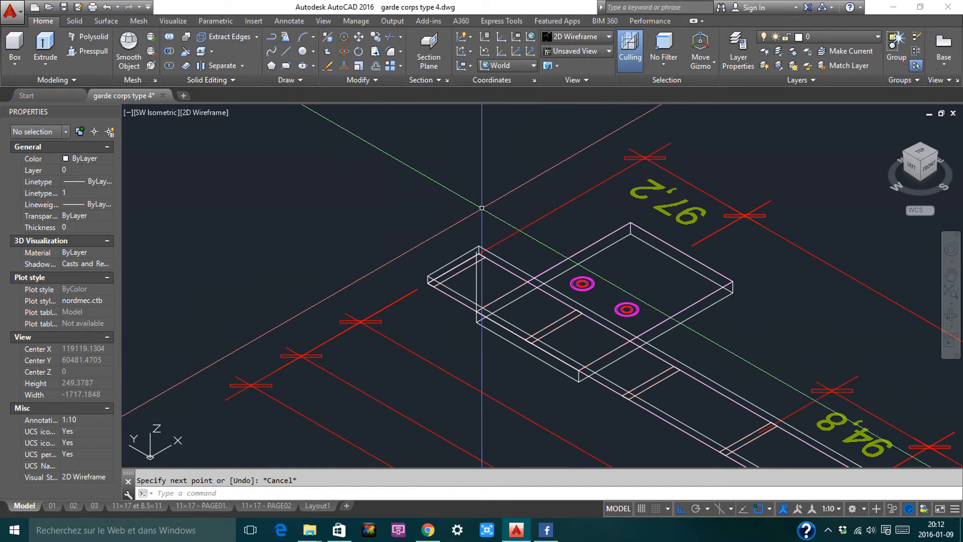
scroll(474, 282, up, 4)
Move the vertical reference line down so it starts at the plate's bottom corner, matching the elevation's 50 dimension
click(474, 273)
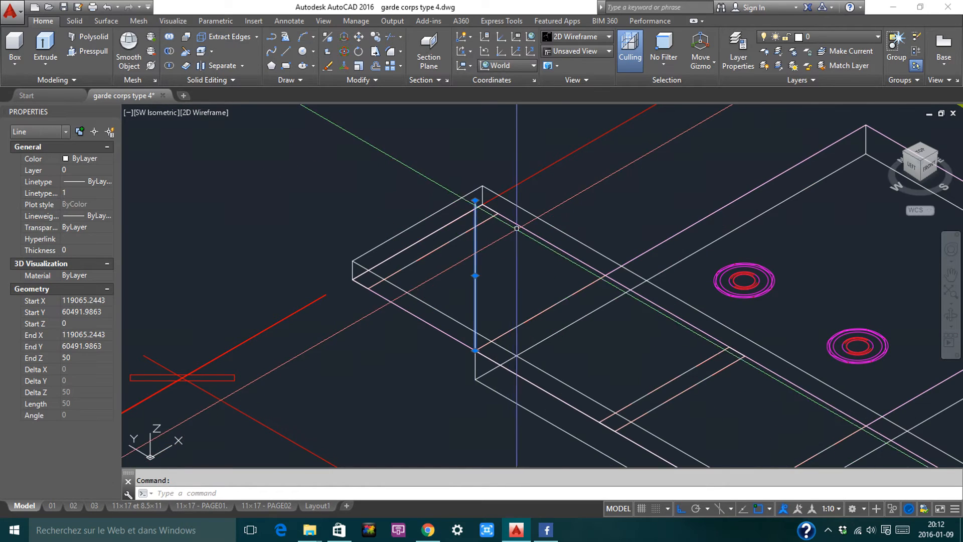
scroll(517, 229, down, 6)
scroll(468, 378, up, 8)
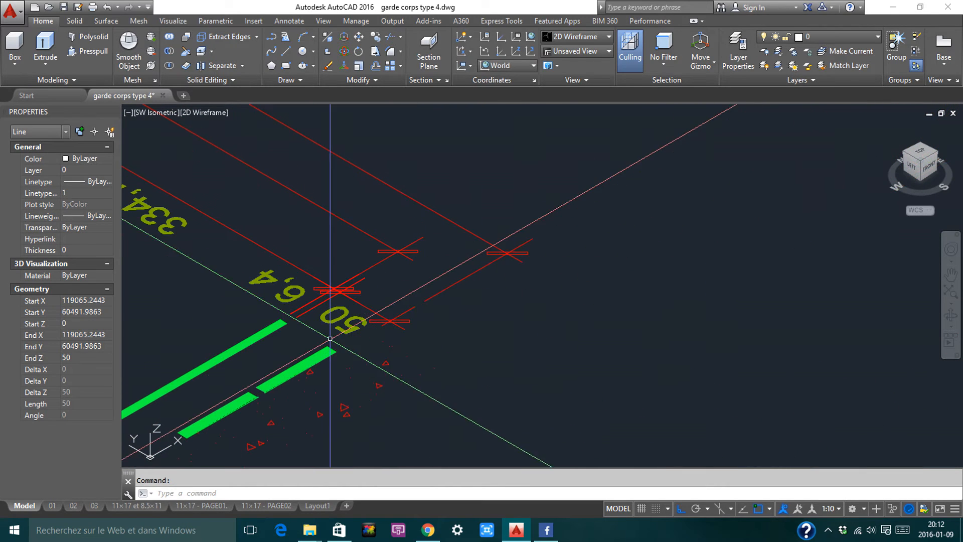
scroll(339, 319, down, 7)
scroll(507, 140, up, 2)
middle_drag(507, 141, 466, 235)
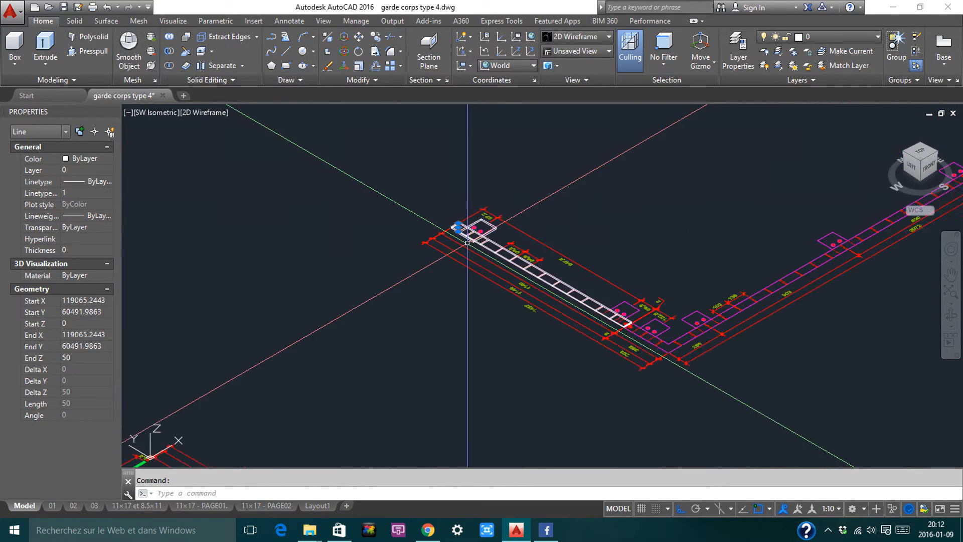
scroll(466, 235, up, 6)
scroll(391, 212, up, 2)
middle_drag(390, 212, 414, 303)
text(m)
key(Return)
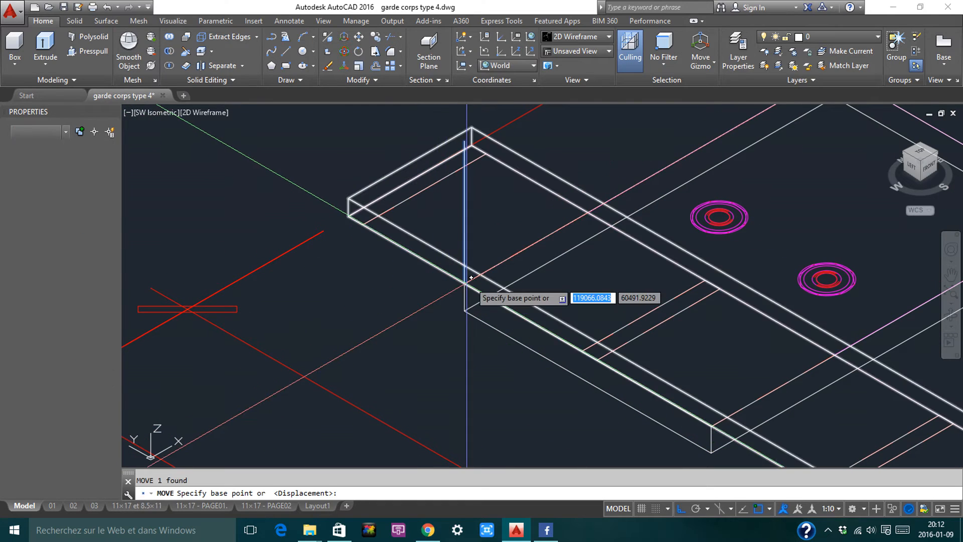
click(464, 310)
click(462, 314)
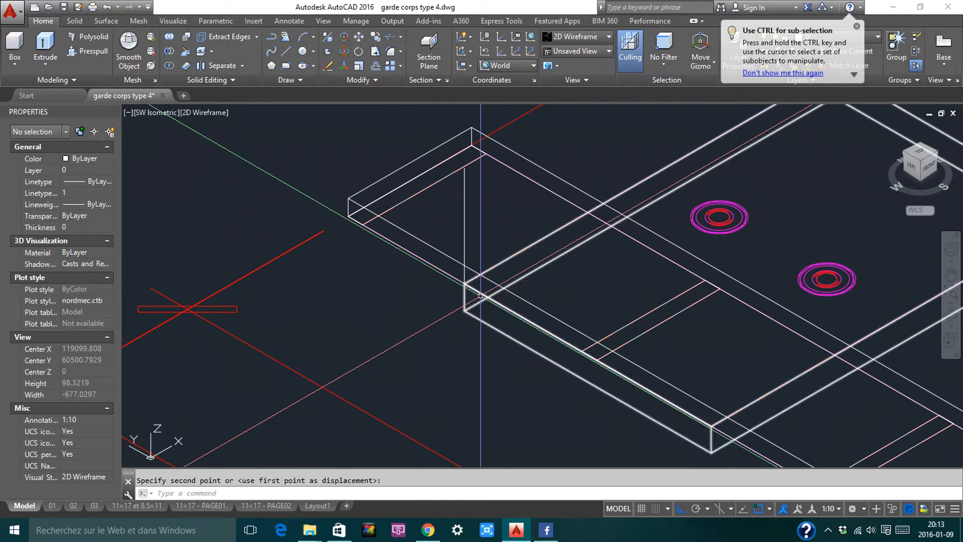
key(Escape)
Select the left wing's rail solid and set the visual style to Wireframe
click(452, 257)
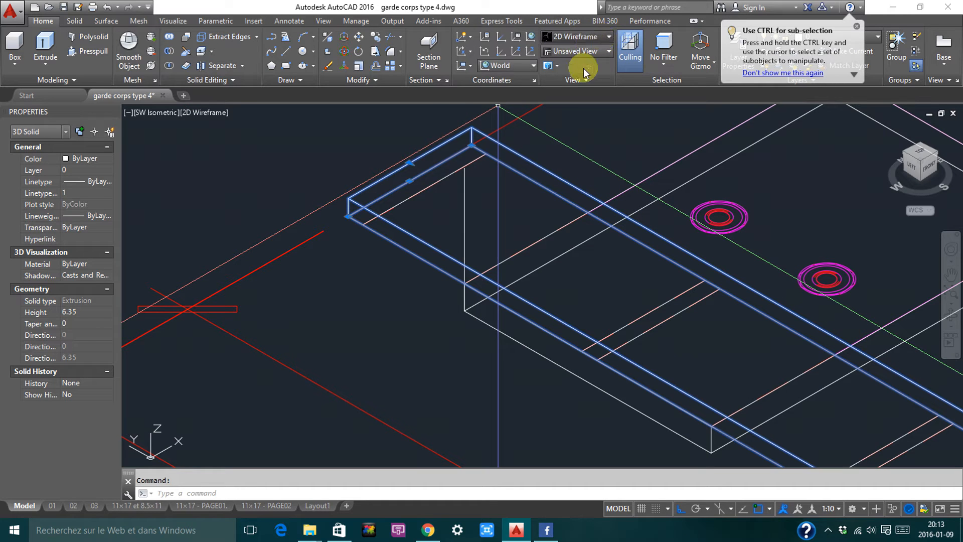
click(580, 37)
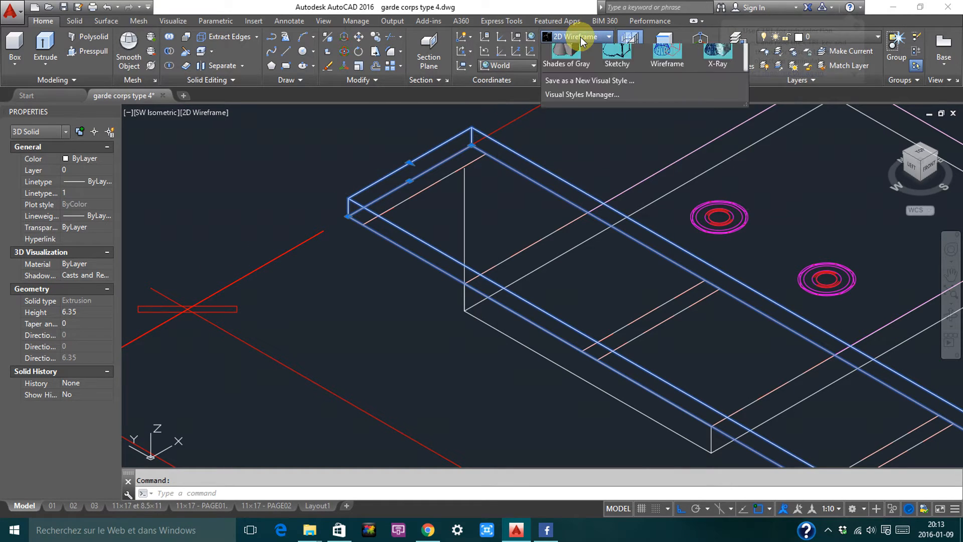
click(667, 151)
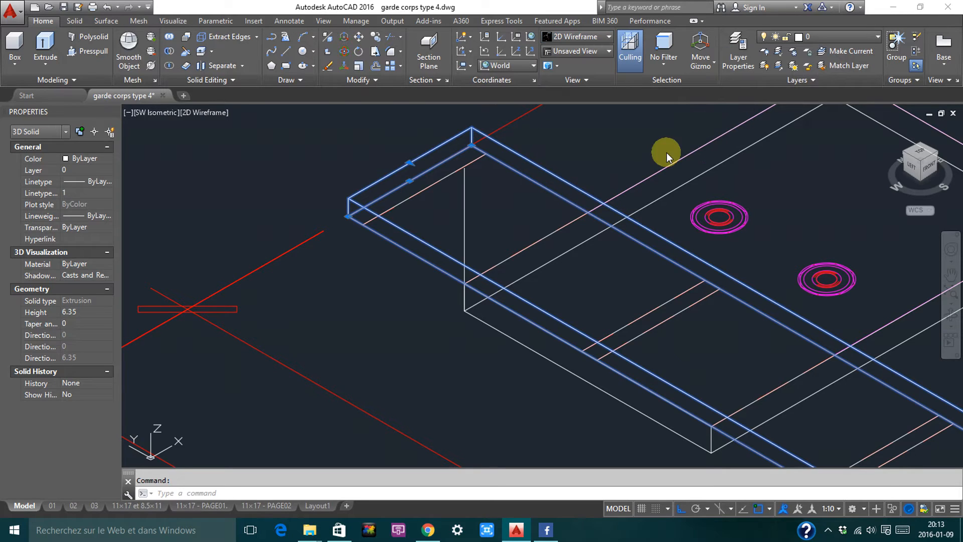
click(406, 232)
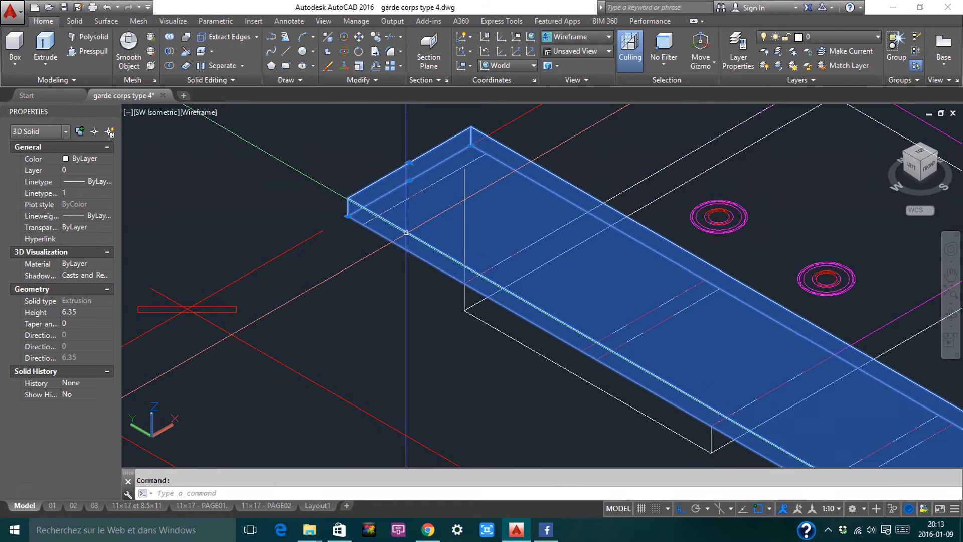
Move the rail solid straight up along Z so its underside is level with the reference line's upper end
right_click(349, 217)
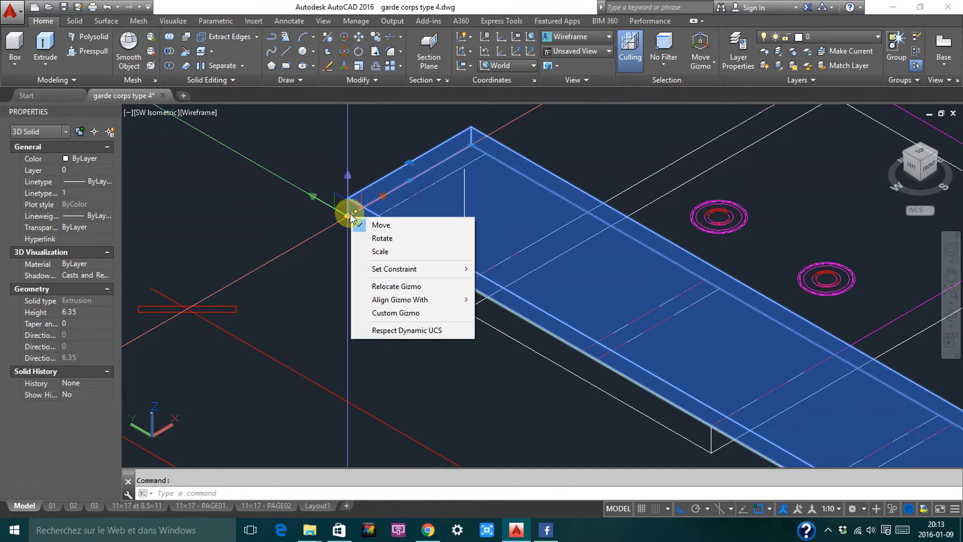
click(349, 180)
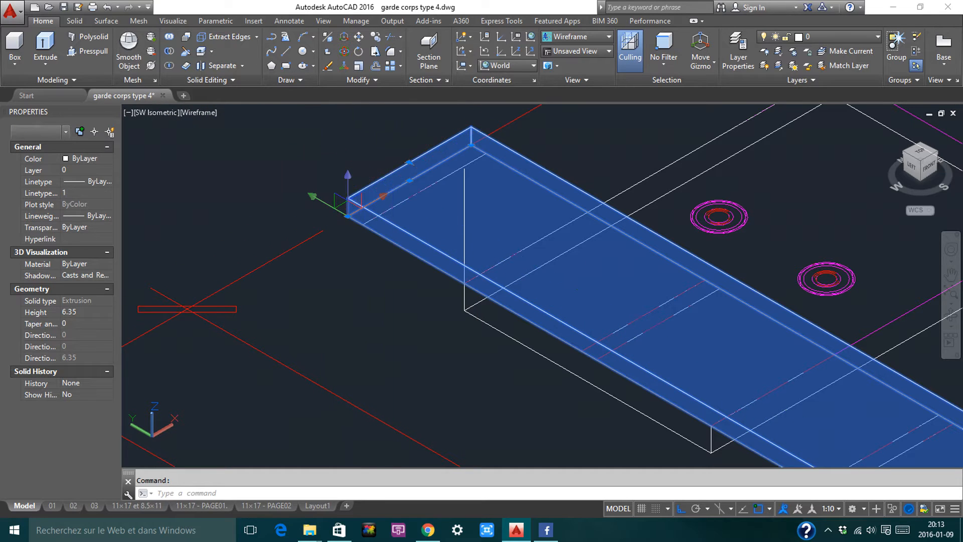
key(Escape)
click(565, 179)
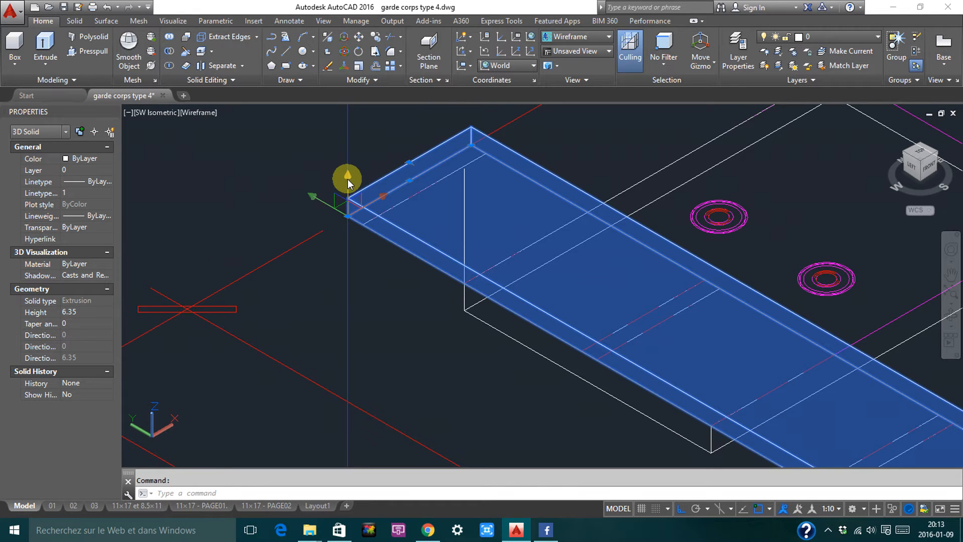
click(348, 201)
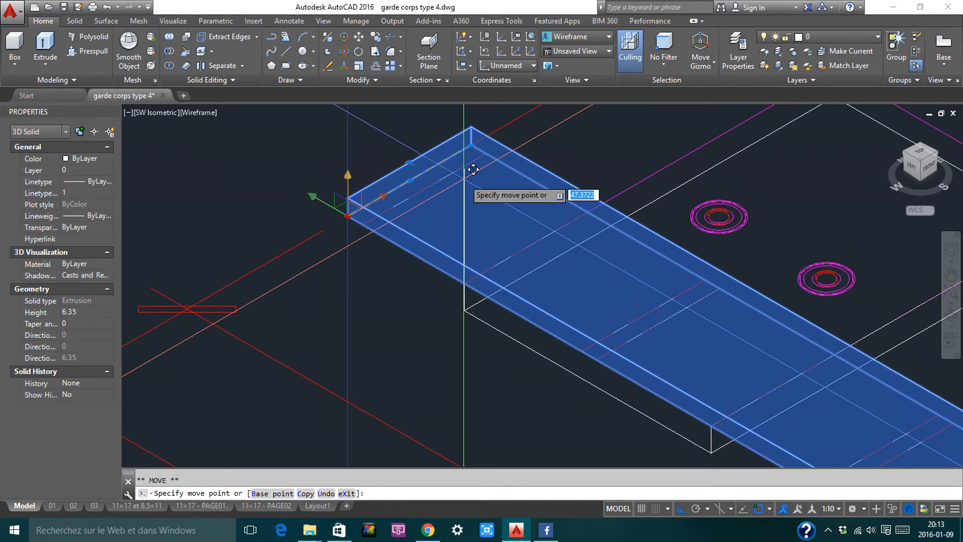
key(Escape)
scroll(427, 237, down, 4)
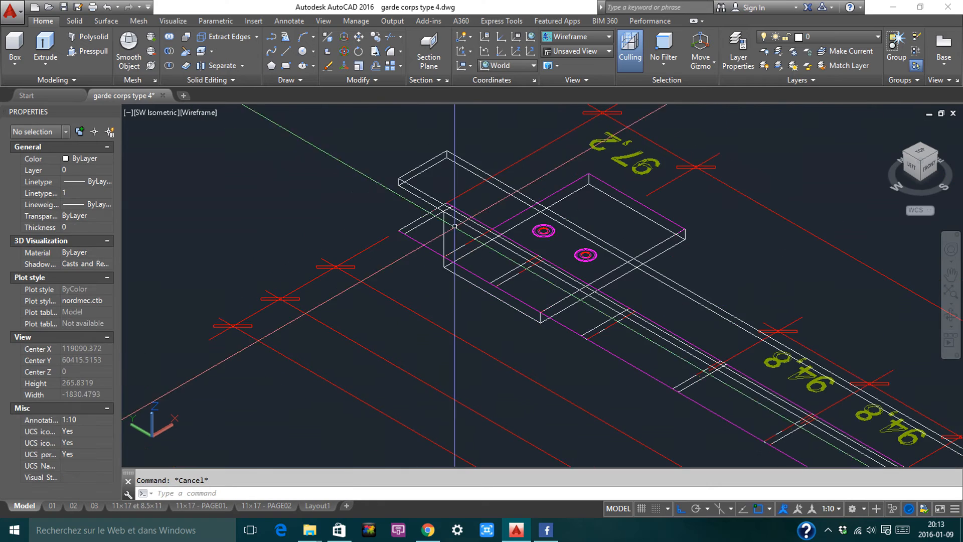
Move the baluster array from the plan's end corner up to the matching top corner of the raised rail
scroll(446, 179, up, 3)
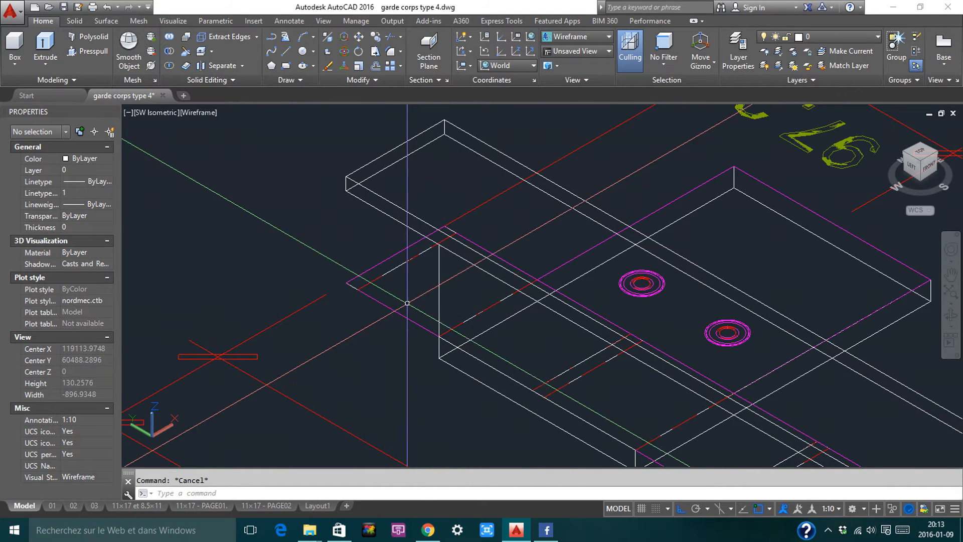
click(395, 260)
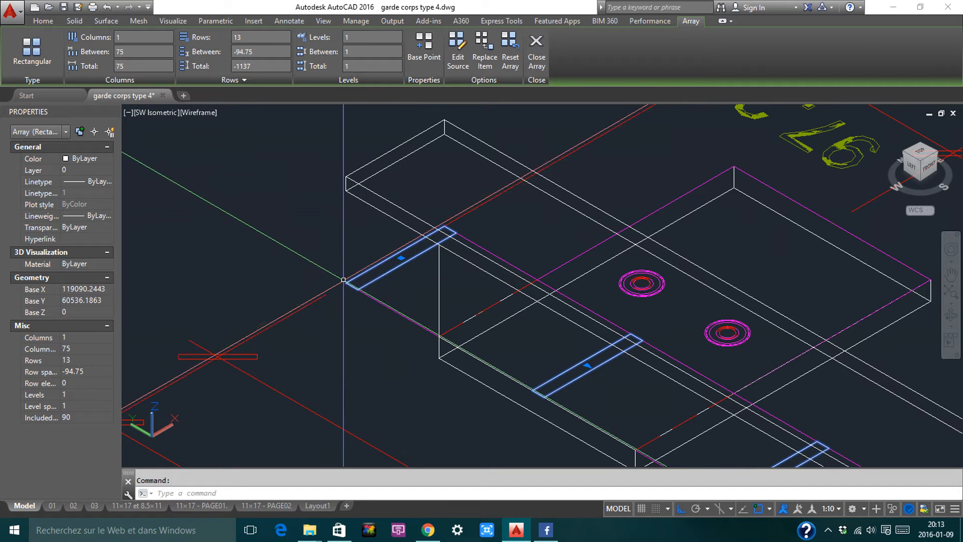
text(m)
key(Return)
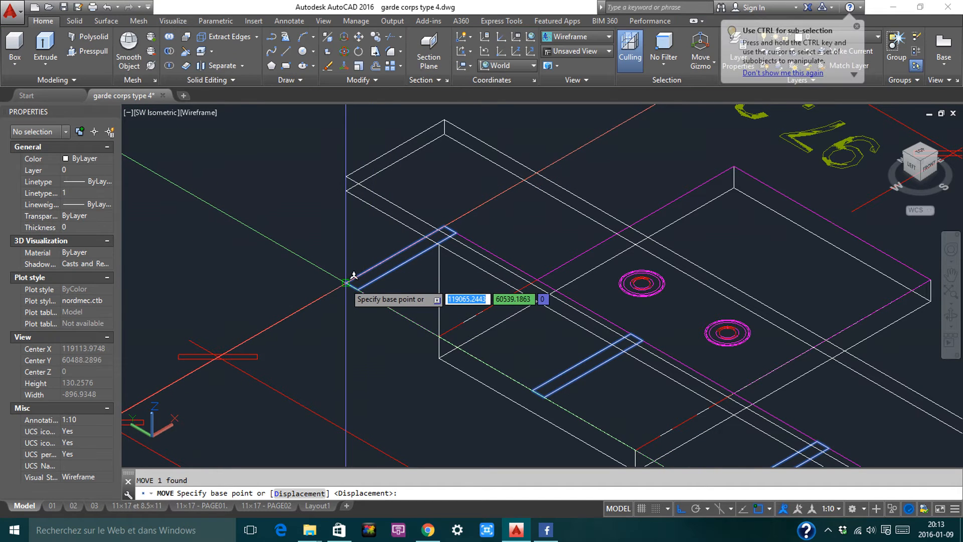
click(347, 283)
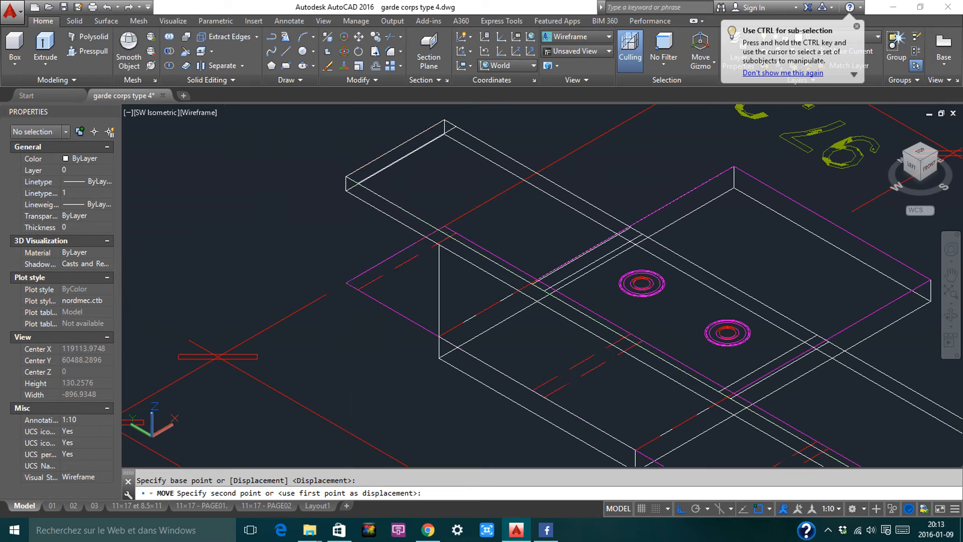
click(456, 127)
scroll(455, 126, down, 6)
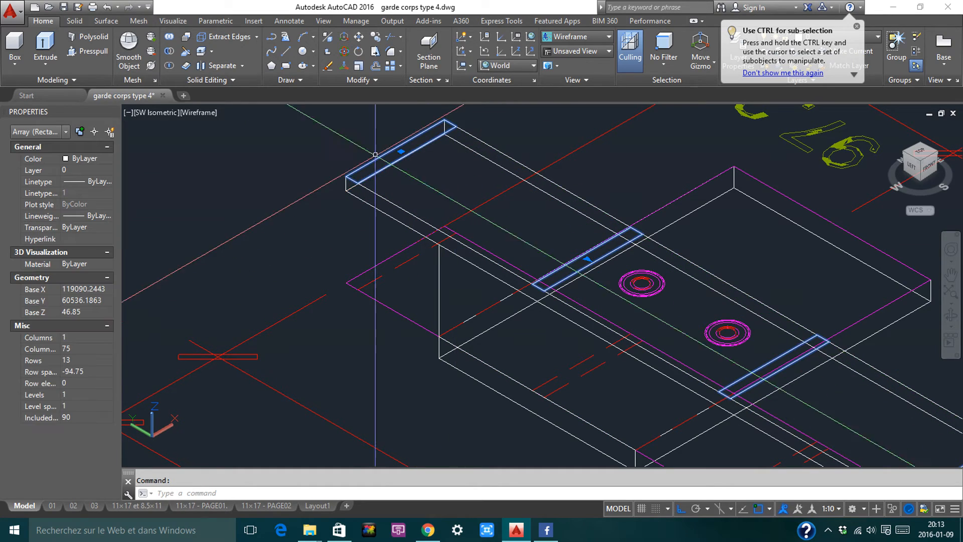
scroll(653, 354, up, 6)
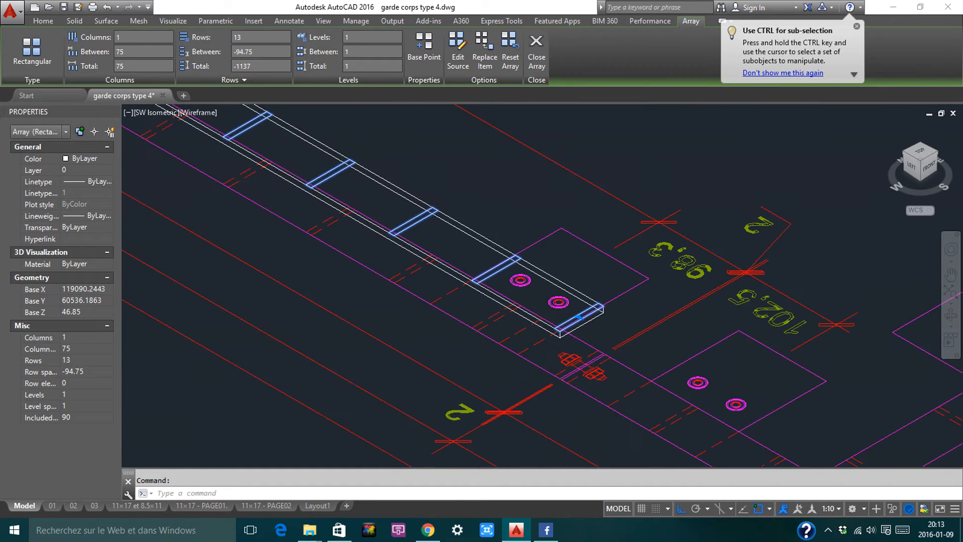
scroll(642, 287, down, 6)
key(Escape)
middle_drag(321, 116, 443, 253)
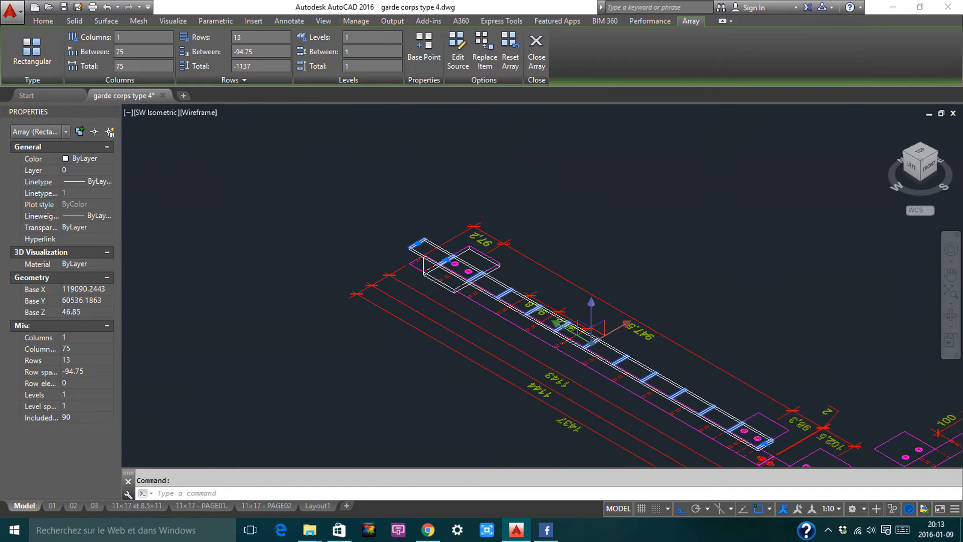
Delete the vertical reference line at the plate's corner
scroll(442, 251, up, 5)
key(Escape)
scroll(359, 239, up, 2)
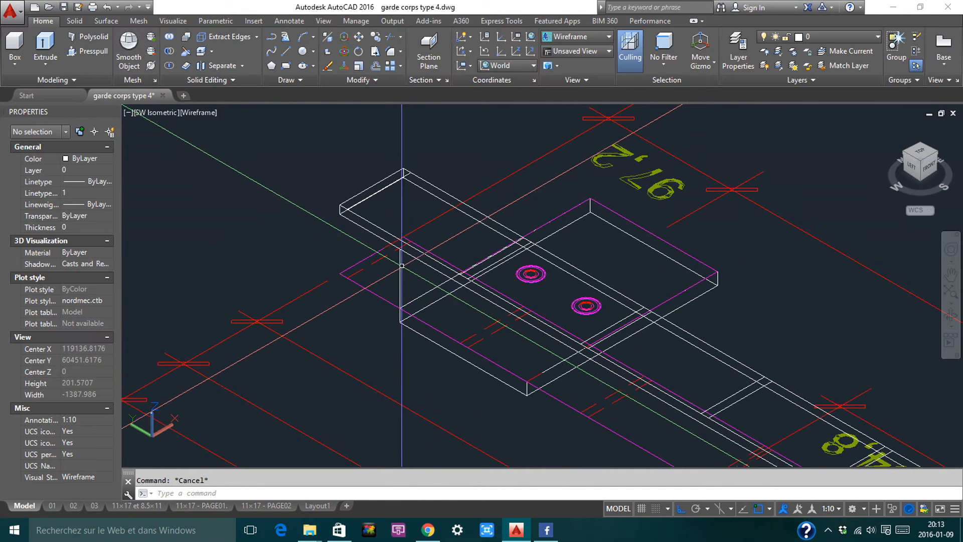
click(399, 264)
key(Delete)
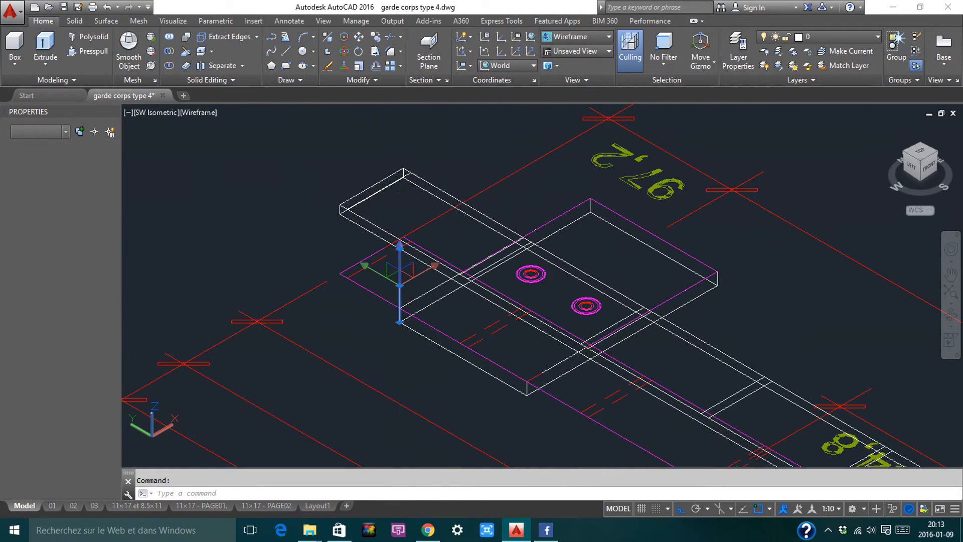
middle_drag(352, 233, 398, 235)
key(Escape)
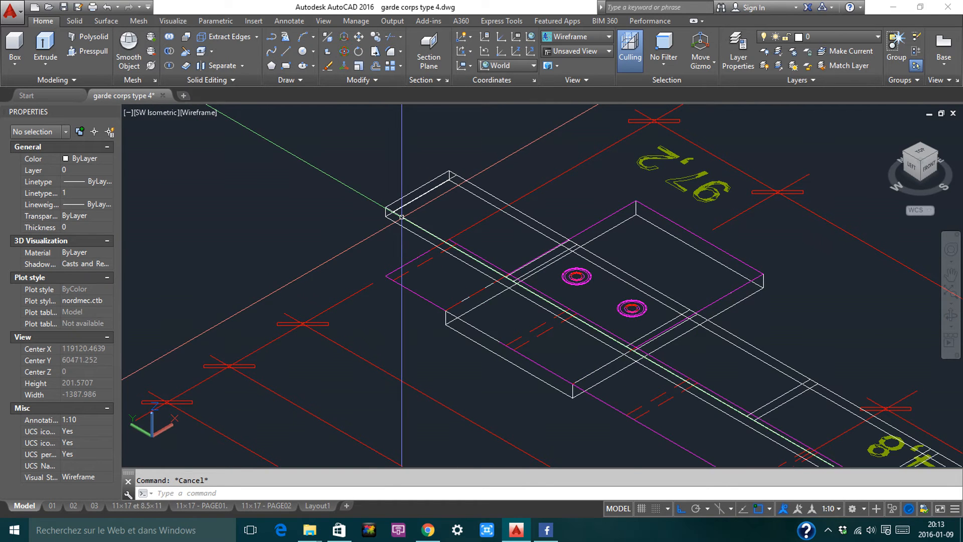
Examine the front elevation's height dimensions for the length of the balusters between the lower and upper rails
scroll(401, 216, up, 3)
click(487, 164)
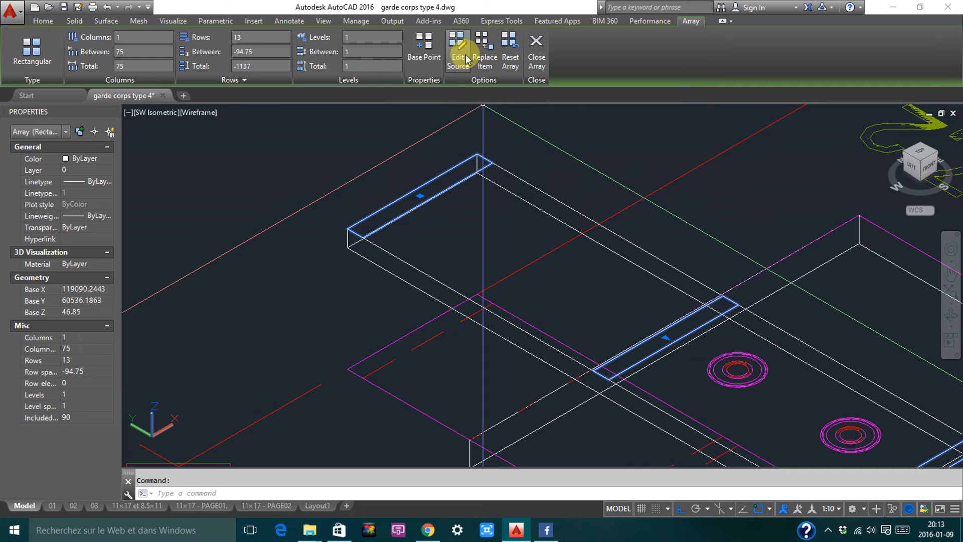
key(Escape)
scroll(522, 190, down, 10)
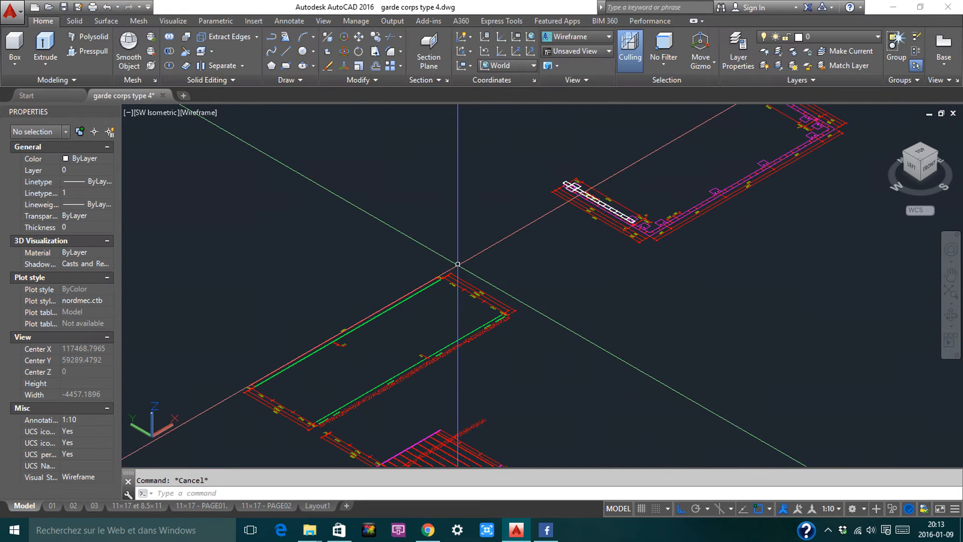
scroll(481, 297, up, 3)
scroll(461, 216, up, 5)
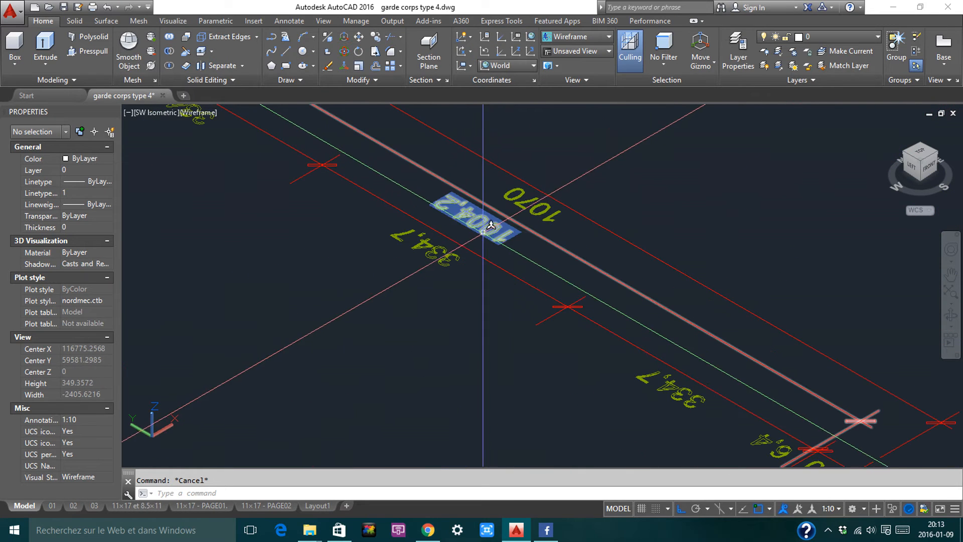
scroll(502, 211, down, 8)
scroll(502, 212, up, 7)
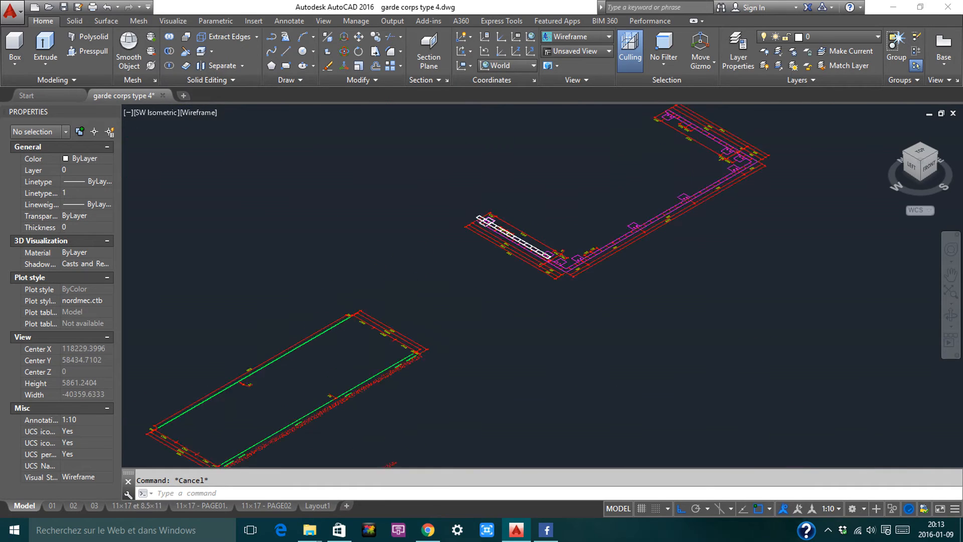
Open the baluster array's source for editing, choosing the baluster profile at the rail's outer end as the item
scroll(482, 240, up, 3)
middle_drag(494, 251, 410, 211)
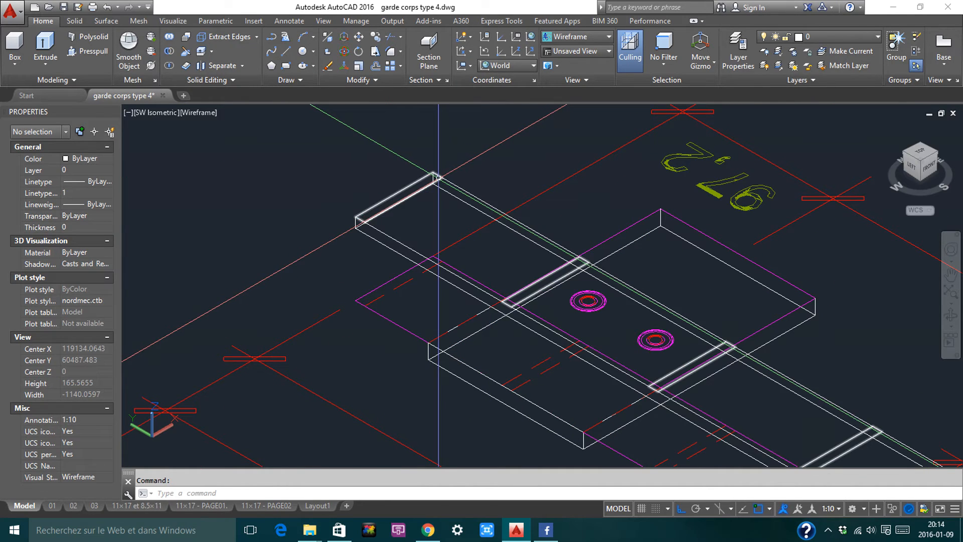
click(436, 176)
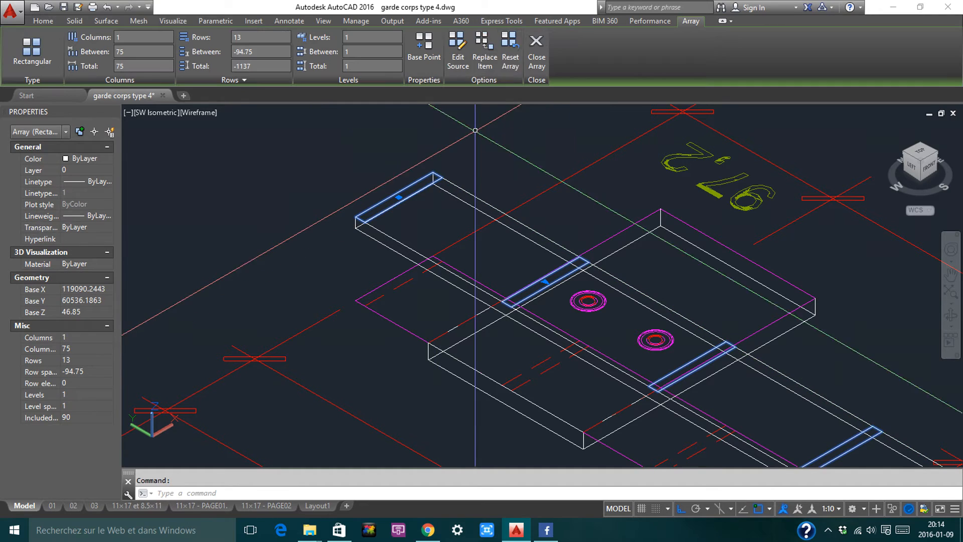
click(460, 45)
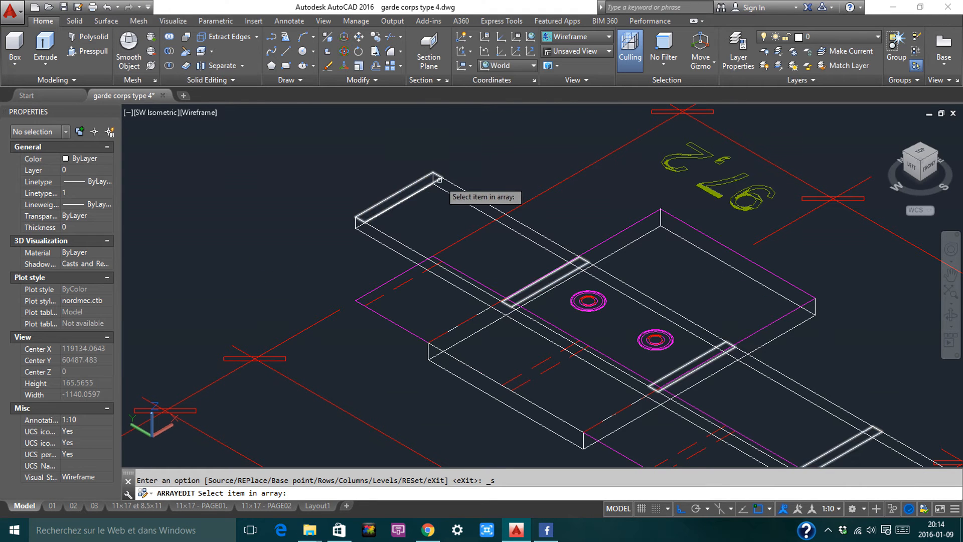
click(469, 159)
click(522, 278)
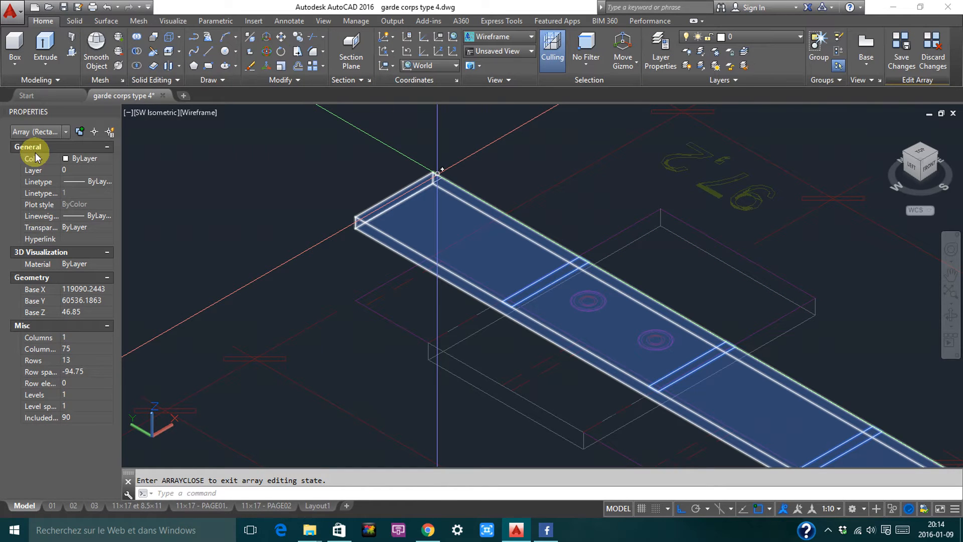
Extrude the source baluster profile to a height of 1004.2 and save the changes to the array
click(44, 50)
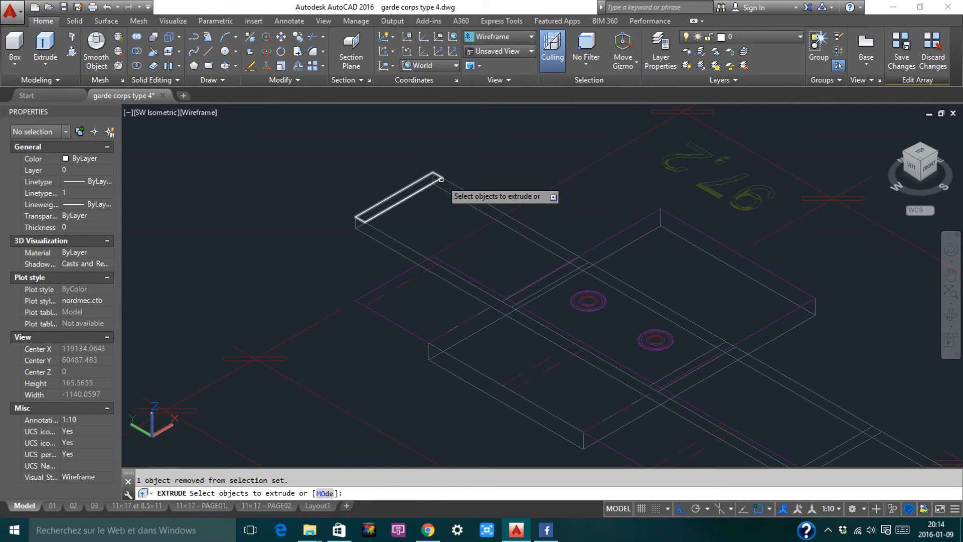
click(442, 179)
scroll(482, 251, down, 3)
key(Return)
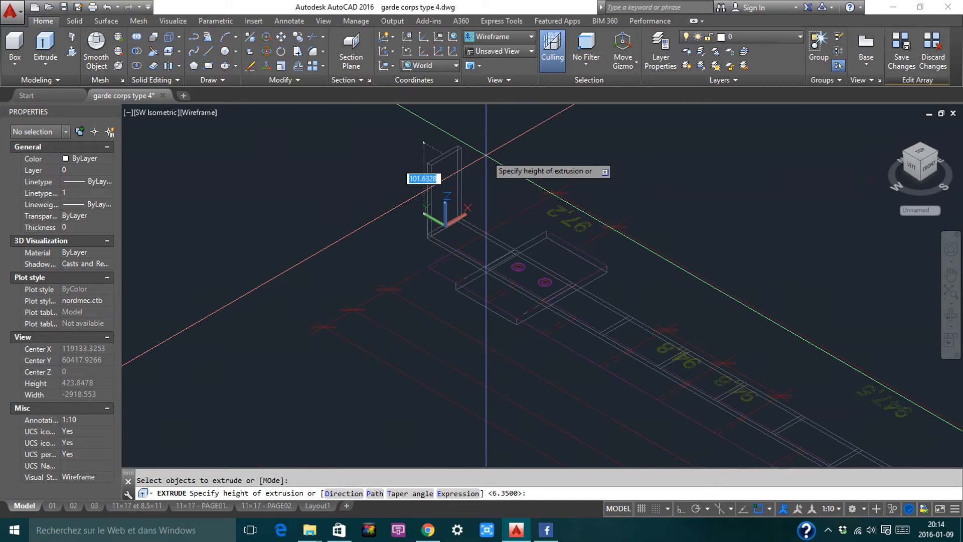
text(1004.2)
key(Return)
scroll(515, 251, down, 3)
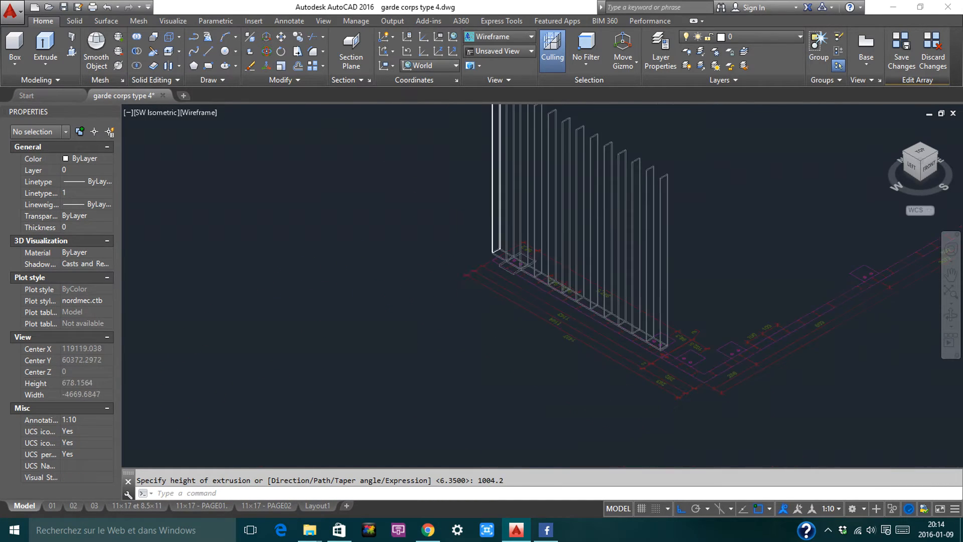
middle_drag(534, 247, 453, 285)
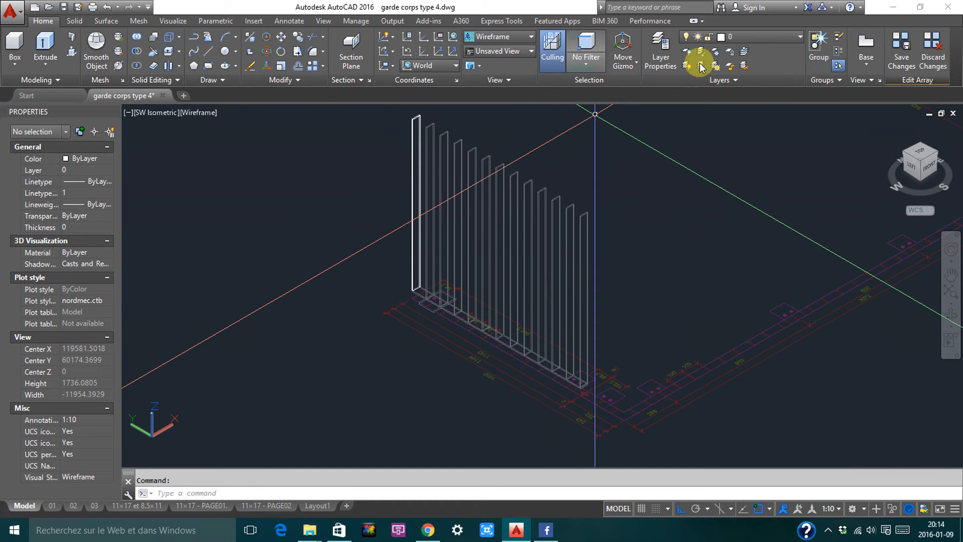
click(905, 65)
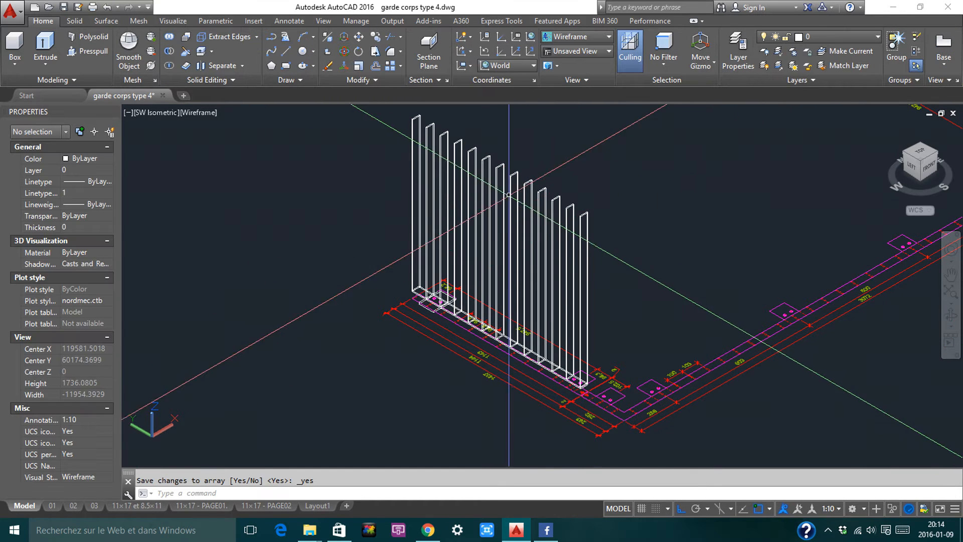
Copy the lower rail solid straight up from its bottom end corner to the matching top corner of the end baluster
scroll(388, 270, up, 4)
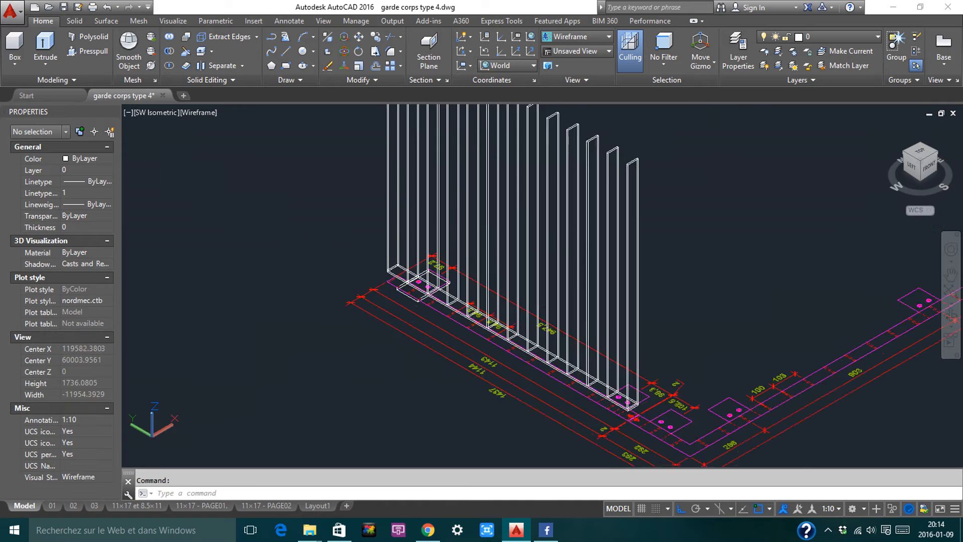
scroll(389, 271, up, 6)
click(424, 228)
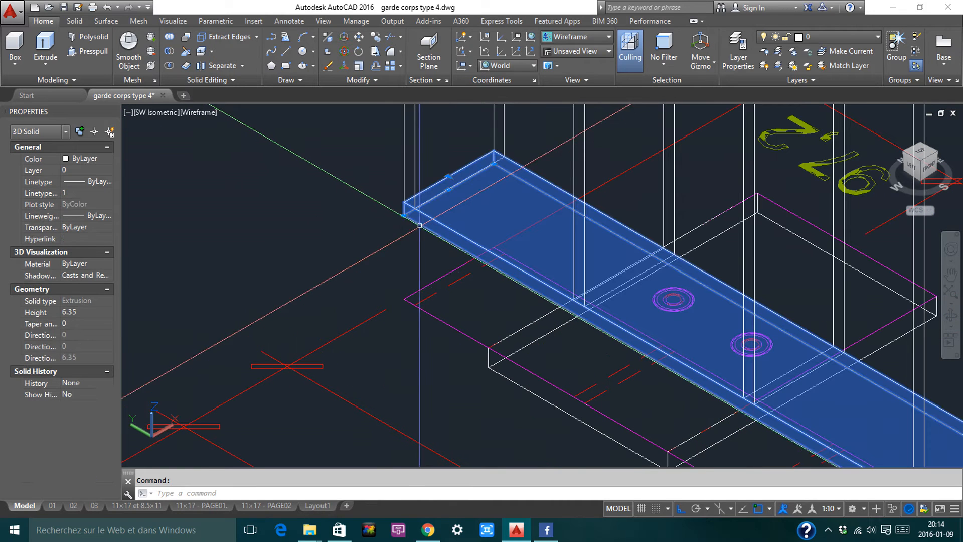
text(co)
key(Return)
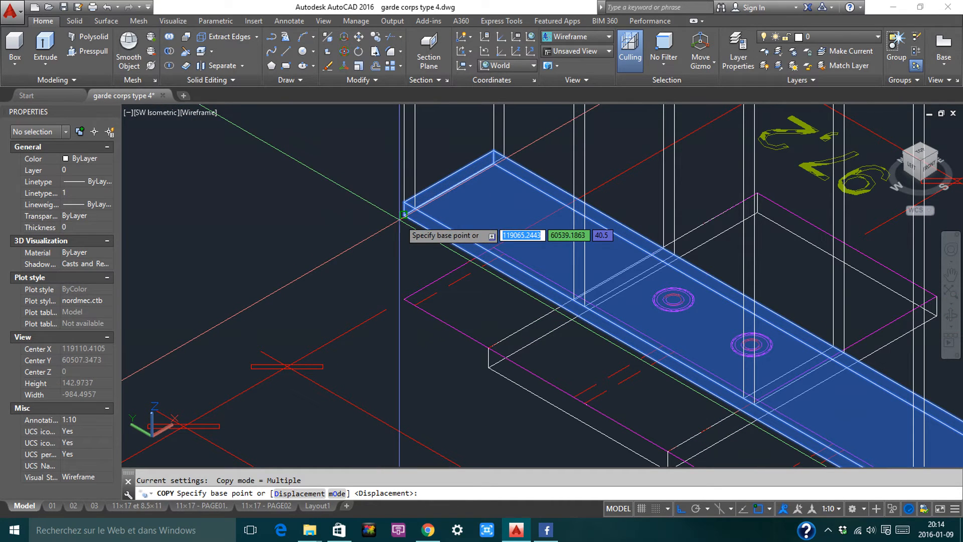
click(404, 216)
scroll(404, 301, down, 6)
middle_drag(414, 200, 428, 406)
scroll(426, 200, up, 5)
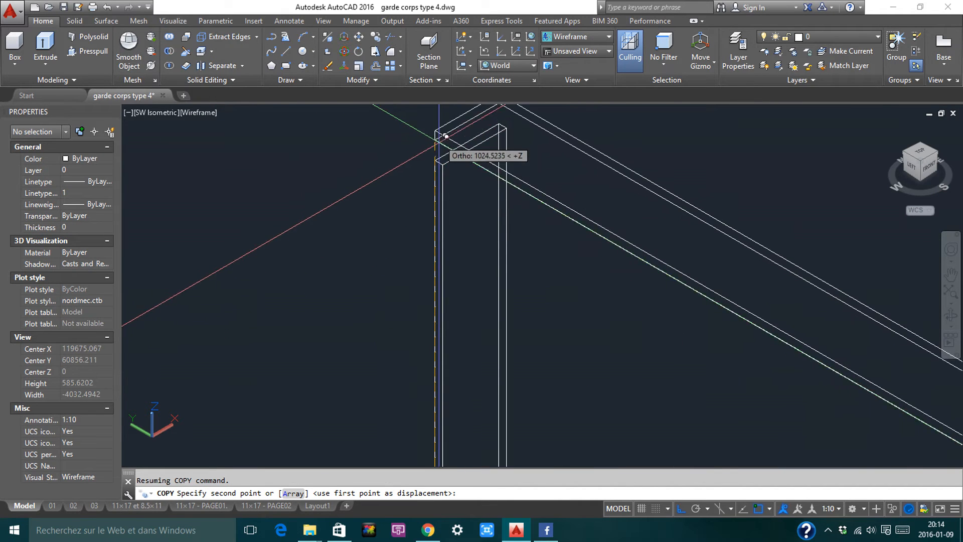
click(431, 159)
scroll(389, 175, down, 5)
key(Escape)
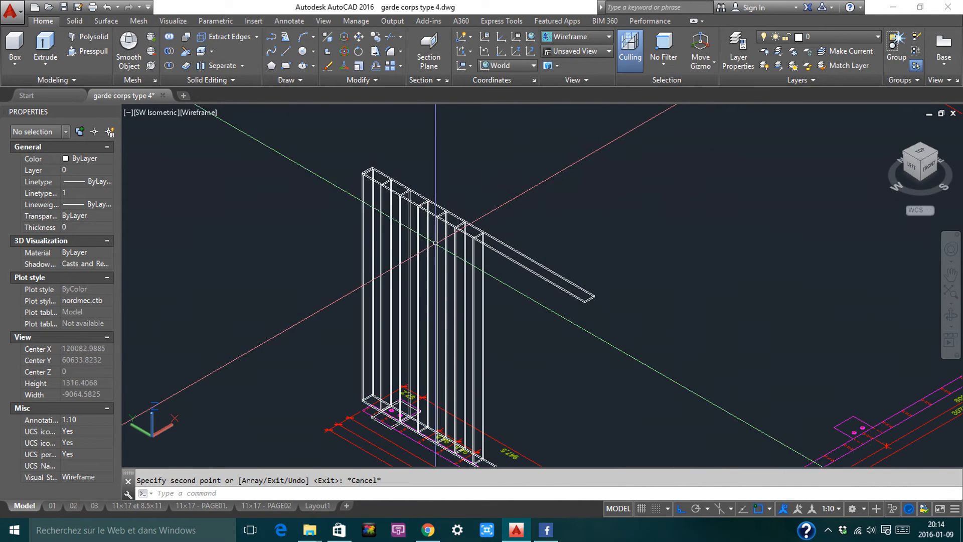
Shade the model in the Conceptual visual style and inspect the left wing's rails, balusters and base plate
scroll(503, 270, up, 3)
middle_drag(507, 262, 479, 211)
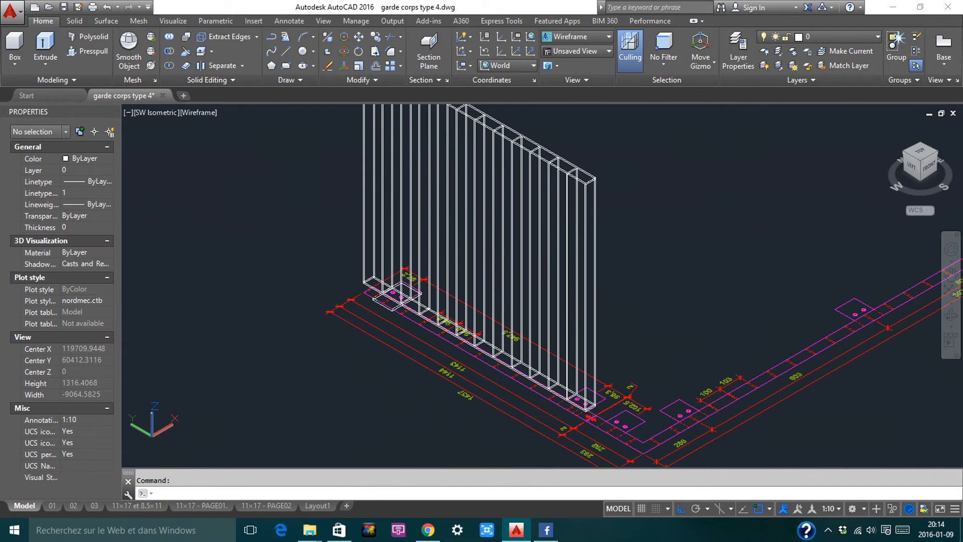
click(594, 40)
click(620, 49)
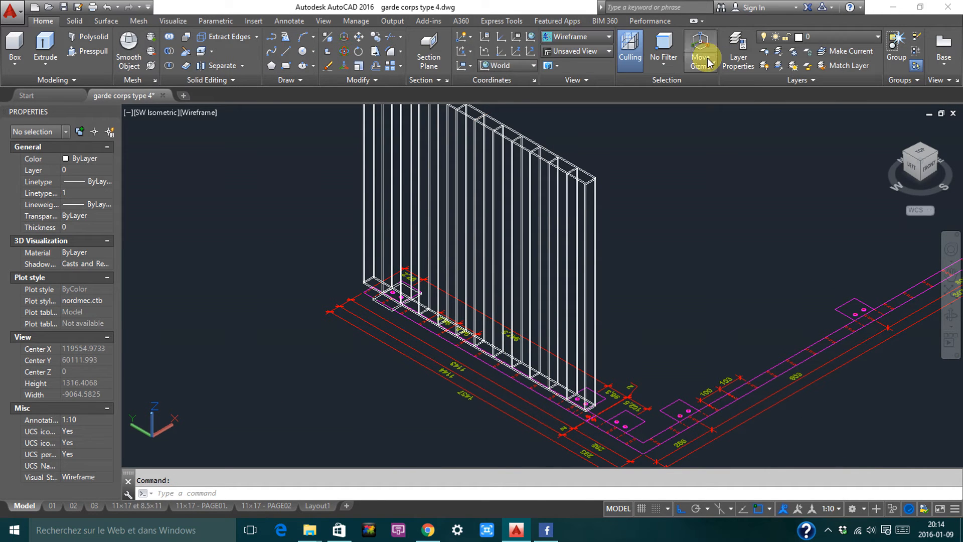
scroll(399, 198, up, 8)
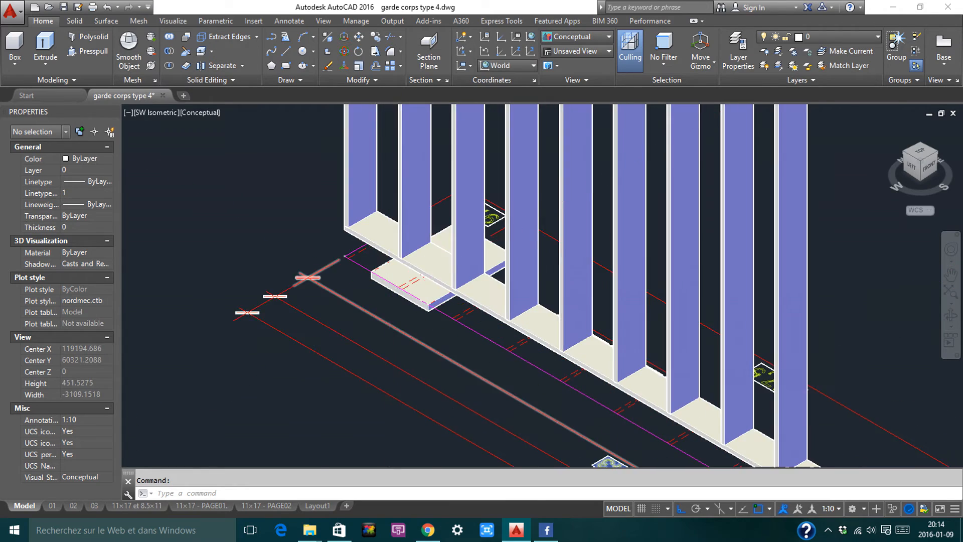
scroll(345, 196, down, 6)
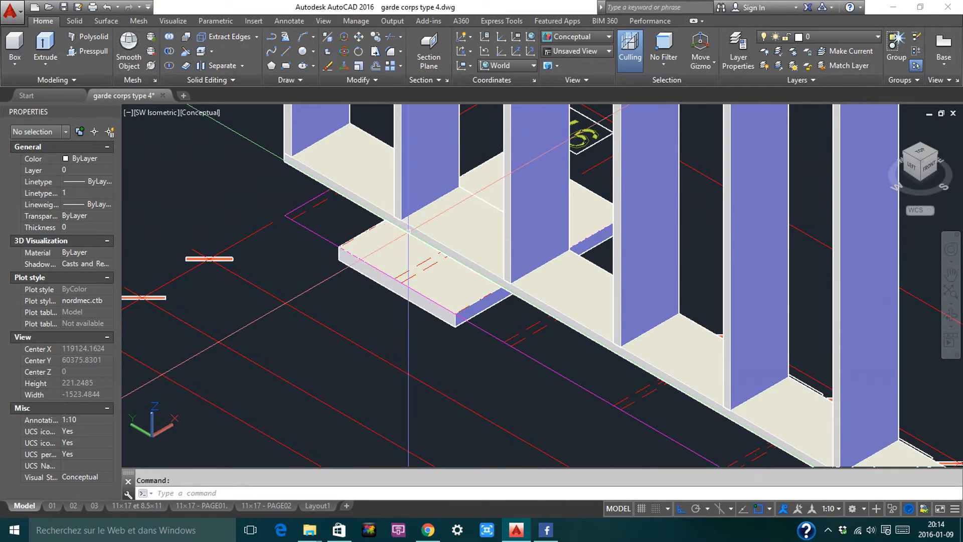
scroll(461, 197, down, 5)
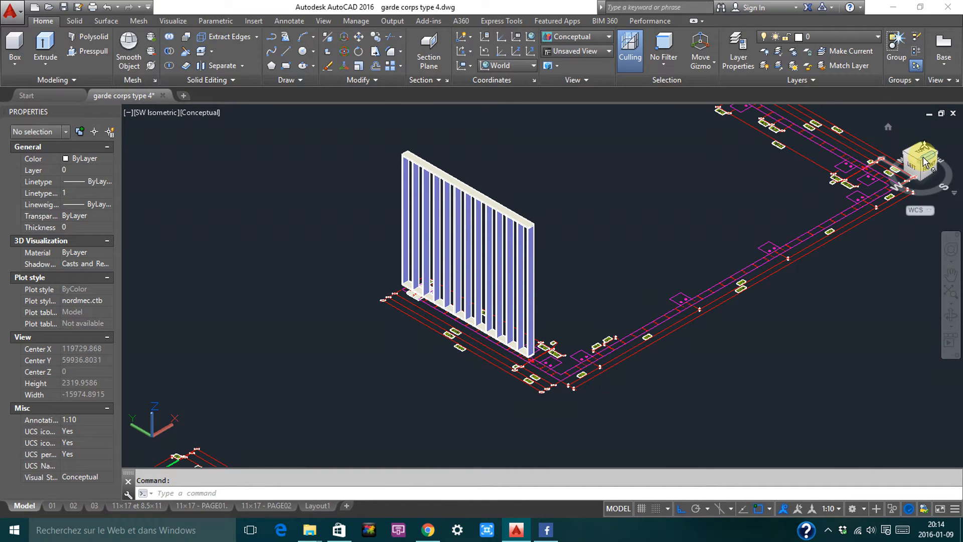
Switch the visual style to 2D Wireframe and show the drawing in top view, rotated so north points up
click(576, 38)
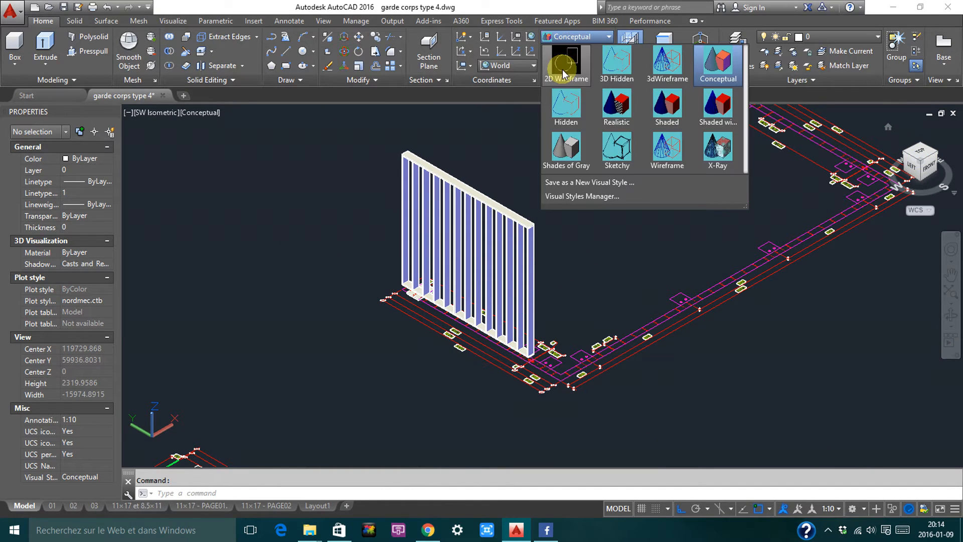
click(562, 64)
click(927, 156)
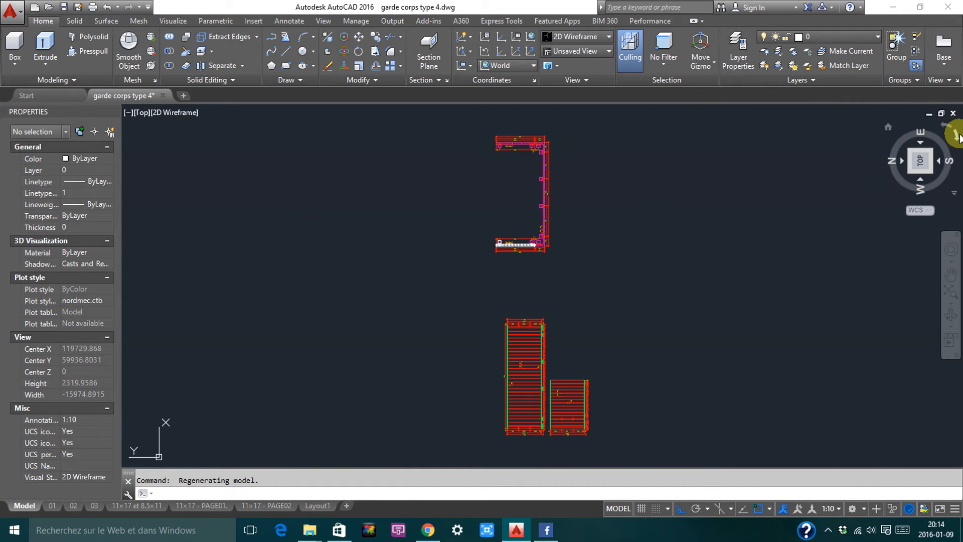
click(959, 137)
scroll(518, 284, up, 8)
mouse_move(502, 213)
middle_down()
mouse_move(494, 219)
mouse_move(513, 300)
middle_up()
scroll(412, 208, down, 2)
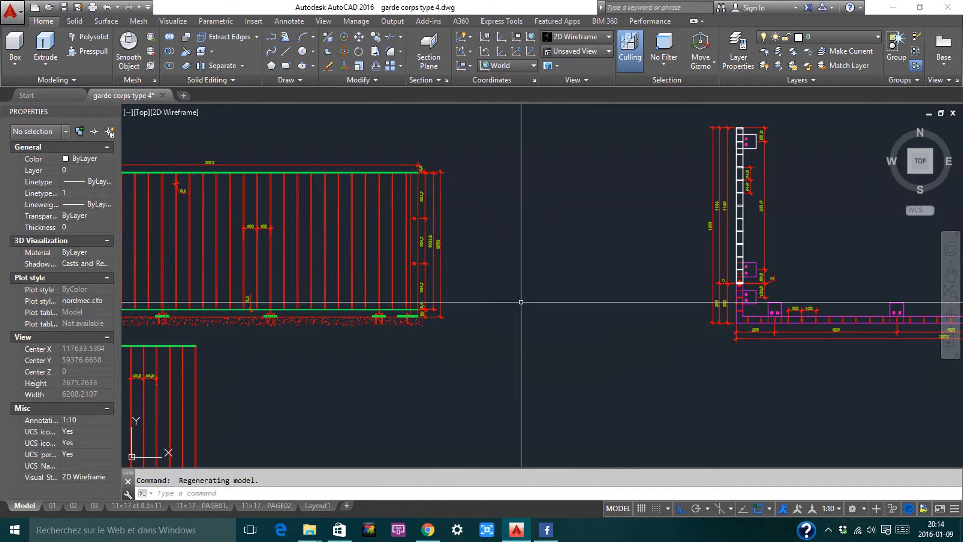
Start a polyline at the bottom centre of the right anchor bolt in the lower elevation, tracing its tip to the collar's outer corner
scroll(416, 166, up, 6)
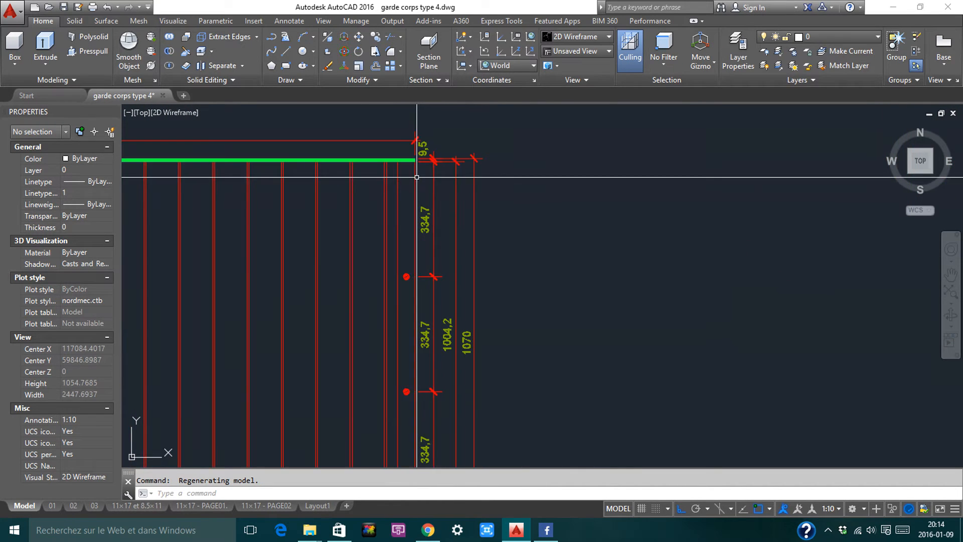
scroll(409, 172, down, 10)
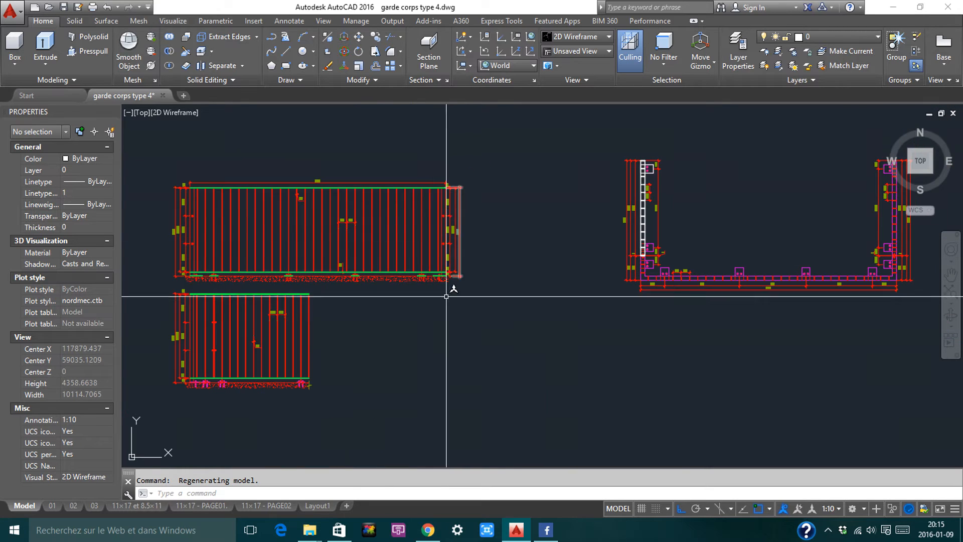
scroll(447, 290, up, 6)
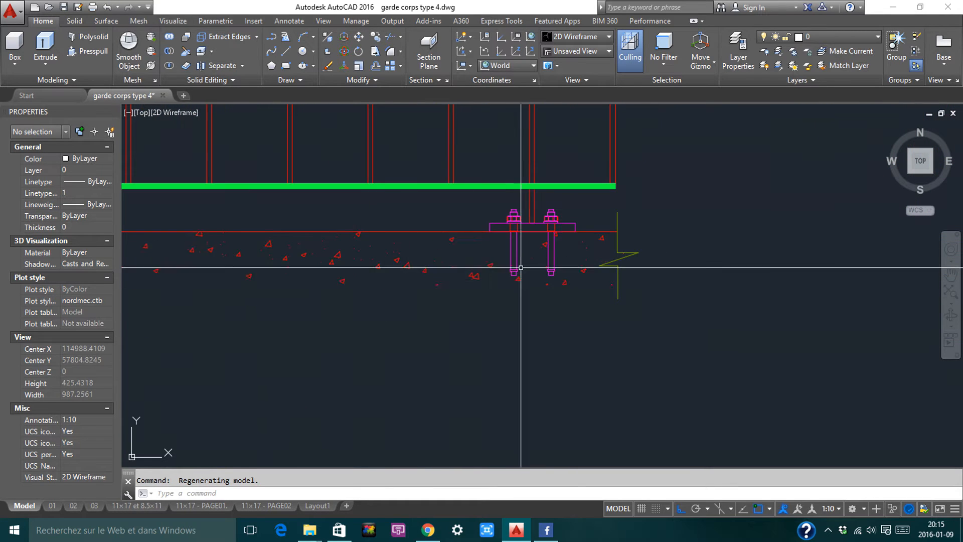
middle_drag(520, 267, 481, 308)
text(pl)
key(Return)
scroll(517, 323, up, 12)
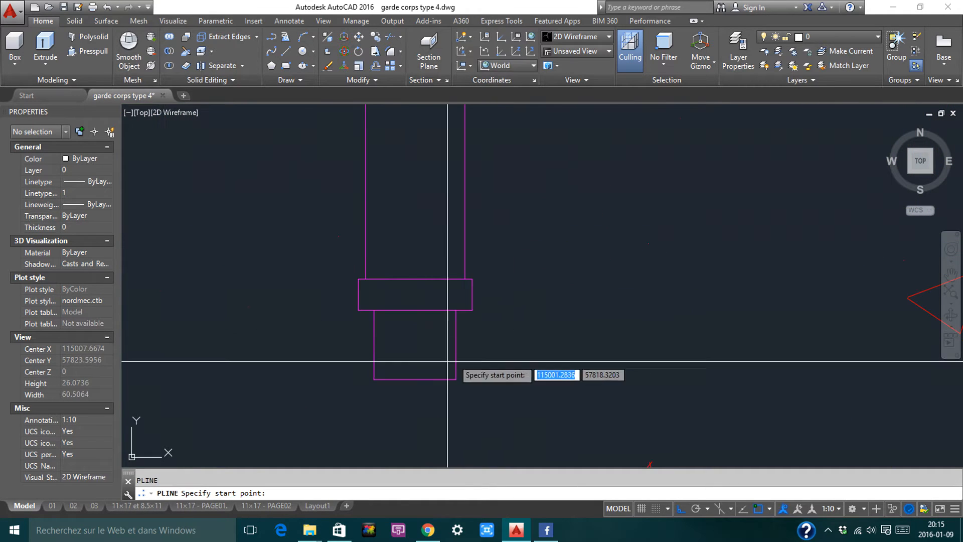
click(414, 379)
click(456, 380)
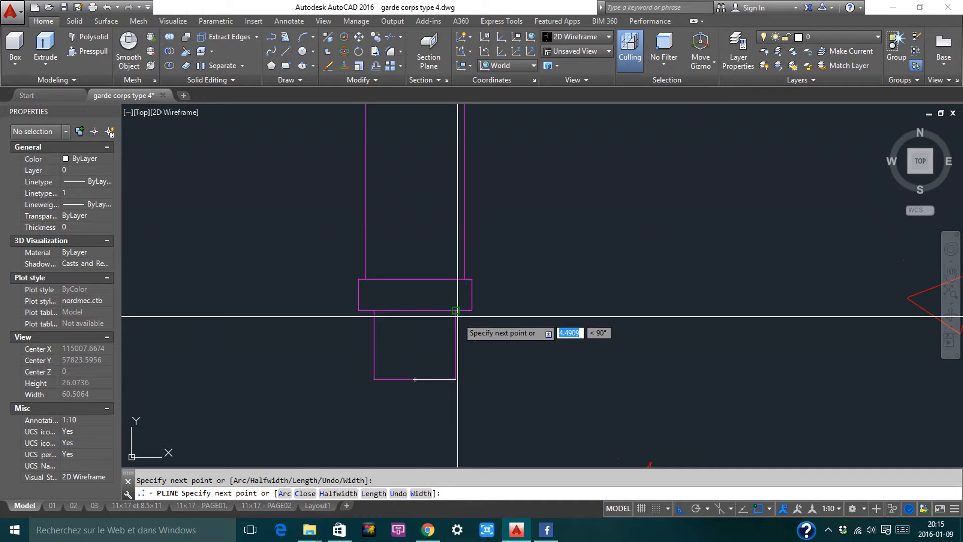
click(456, 311)
click(472, 310)
scroll(462, 283, down, 5)
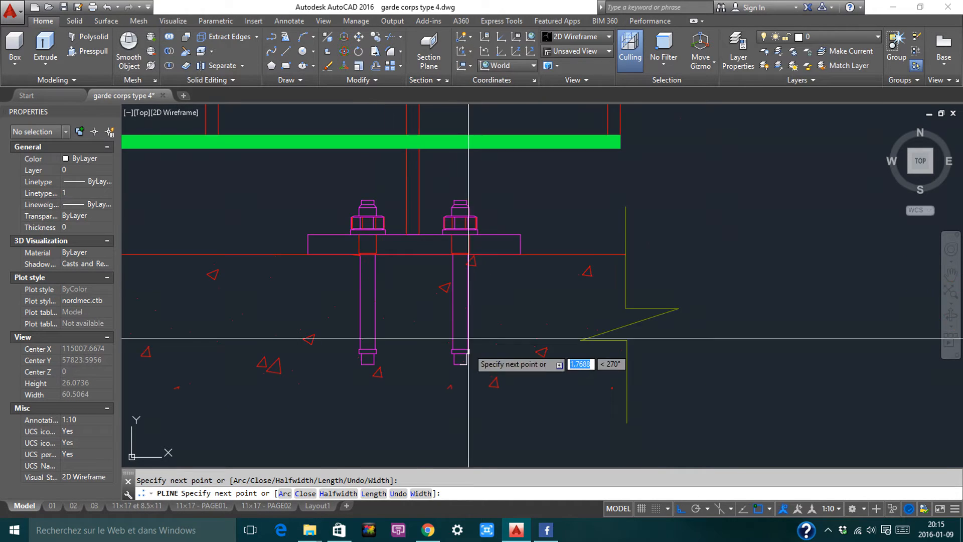
Continue the polyline up the anchor's shank and step it out to the edge of the base plate's hole
scroll(468, 301, up, 4)
scroll(438, 287, up, 6)
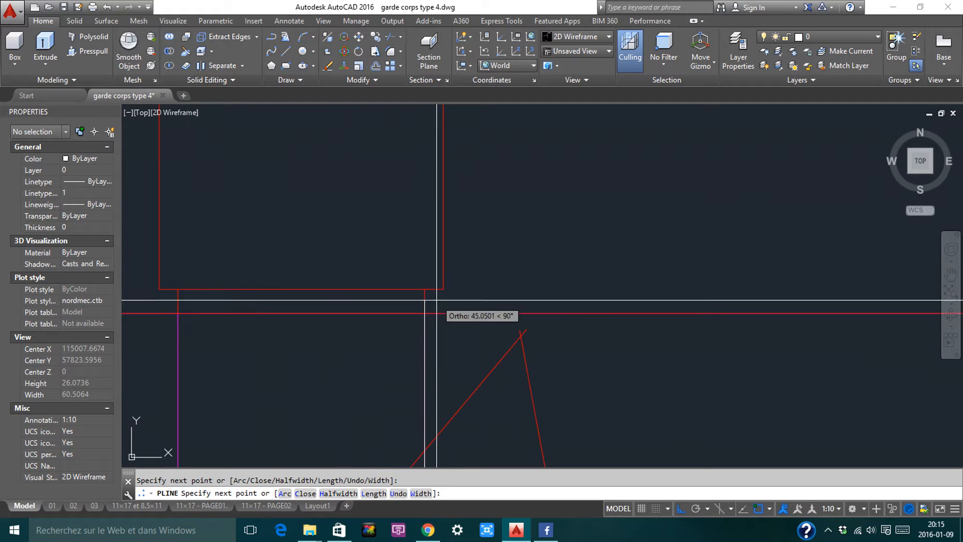
click(425, 288)
click(443, 288)
middle_drag(474, 179, 478, 265)
scroll(478, 265, down, 5)
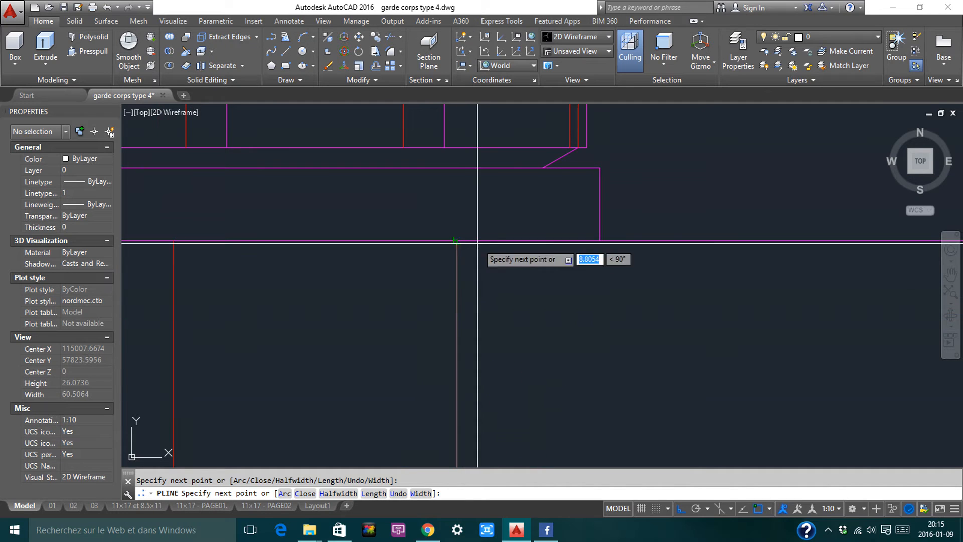
Trace the polyline around the washer's outer half, from the plate's upper face to the start of the nut's lower chamfer
click(602, 238)
click(606, 168)
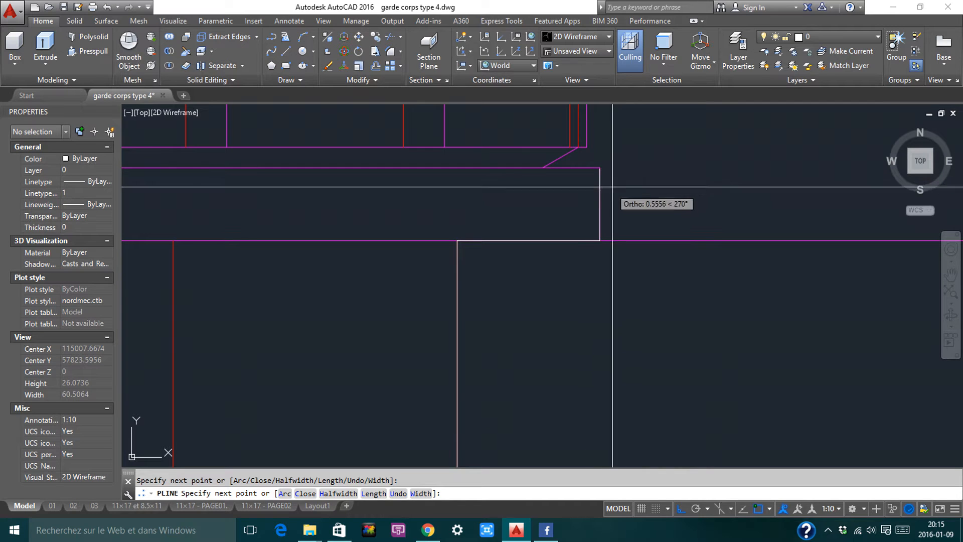
click(544, 168)
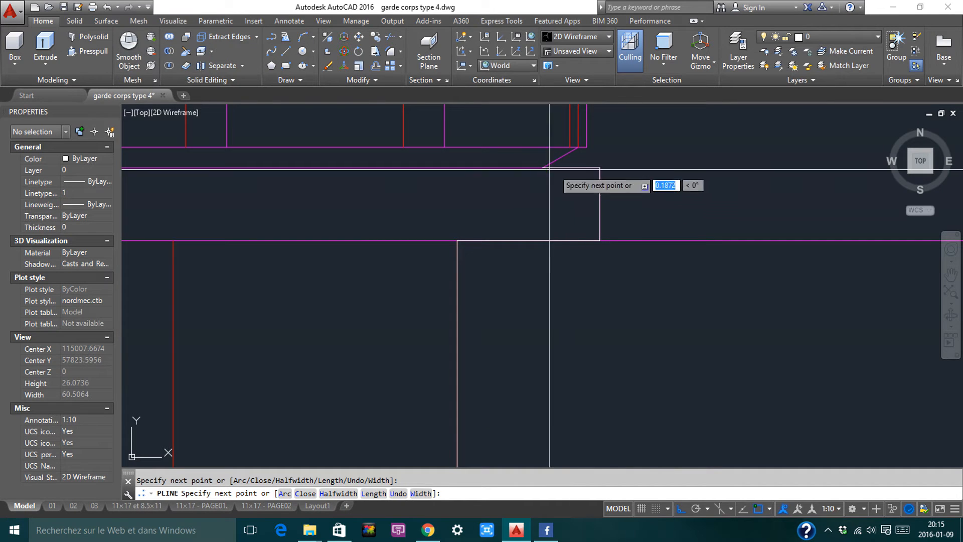
Continue the polyline around the nut's outer half, up its side, over the upper chamfer and in to the bolt's shank
middle_drag(587, 155, 589, 246)
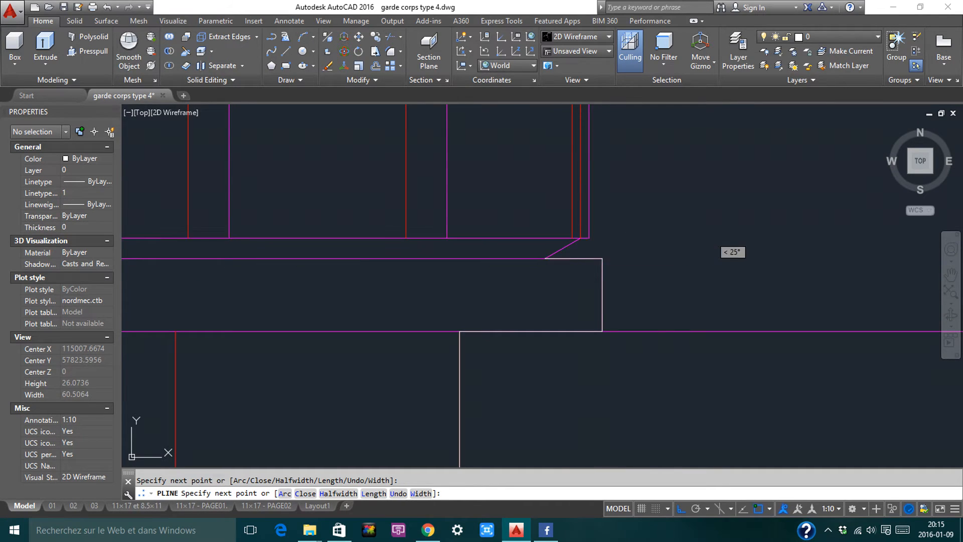
scroll(585, 215, down, 3)
scroll(577, 275, up, 2)
click(561, 284)
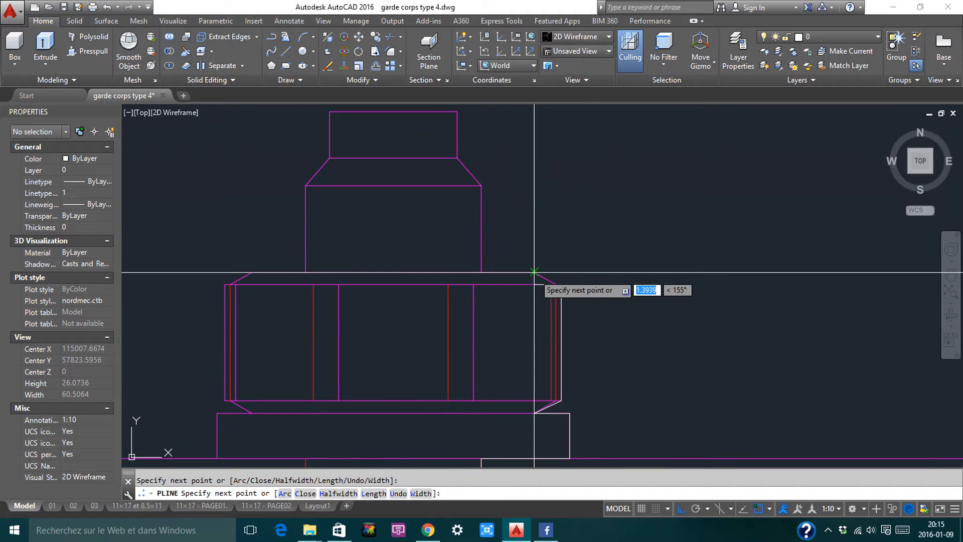
click(534, 272)
click(481, 272)
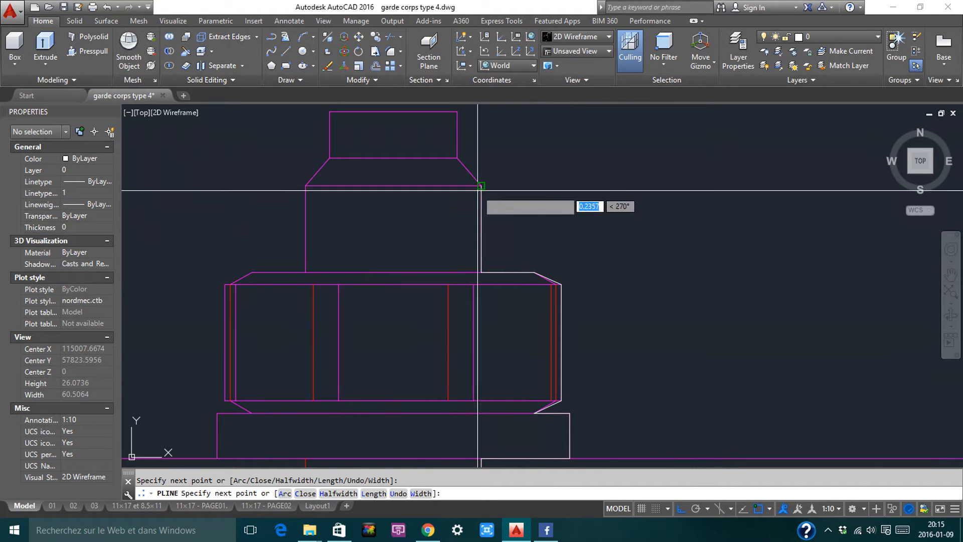
Trace the bolt's chamfered upper end to its top centre and close the polyline along the centreline
click(481, 185)
click(457, 158)
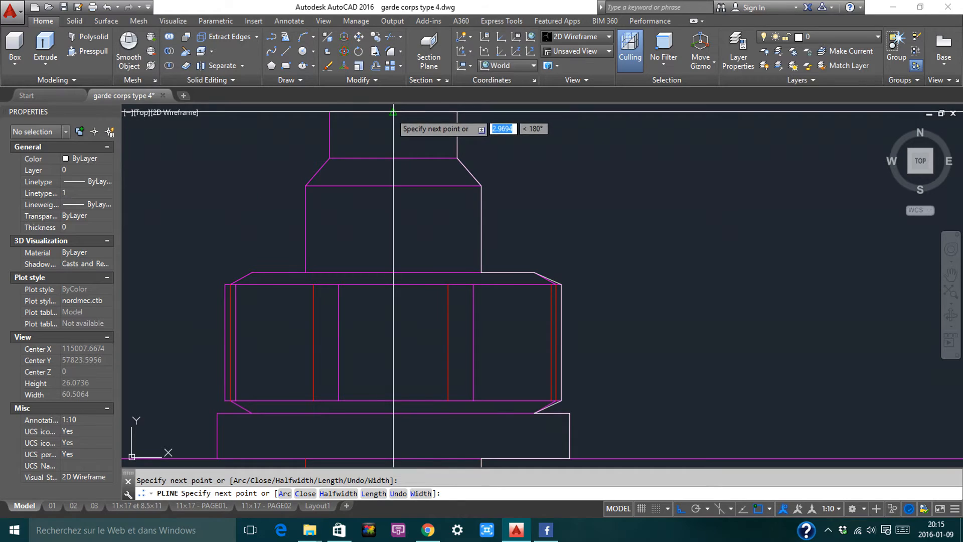
scroll(440, 119, down, 4)
text(c)
key(Return)
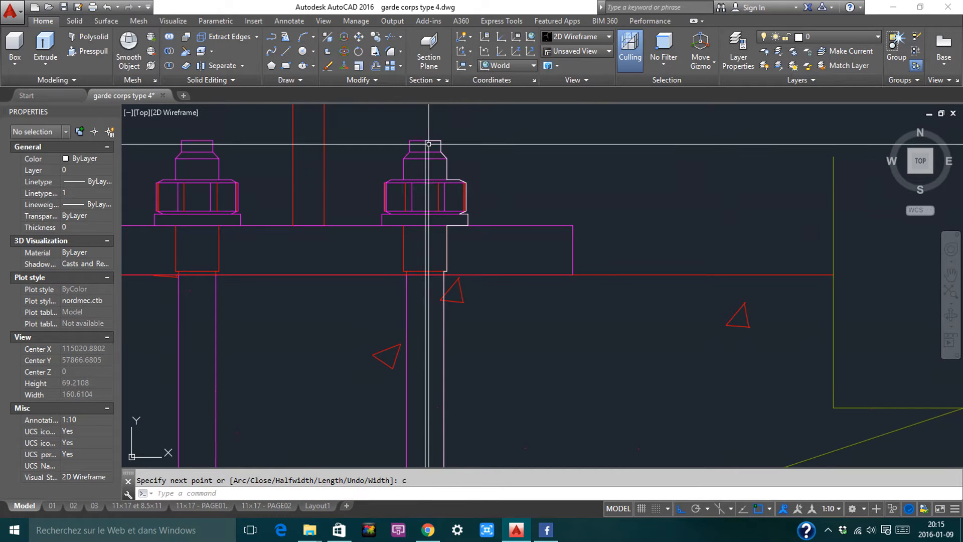
Try to revolve the closed anchor half profile about a vertical axis through its top centre
click(426, 145)
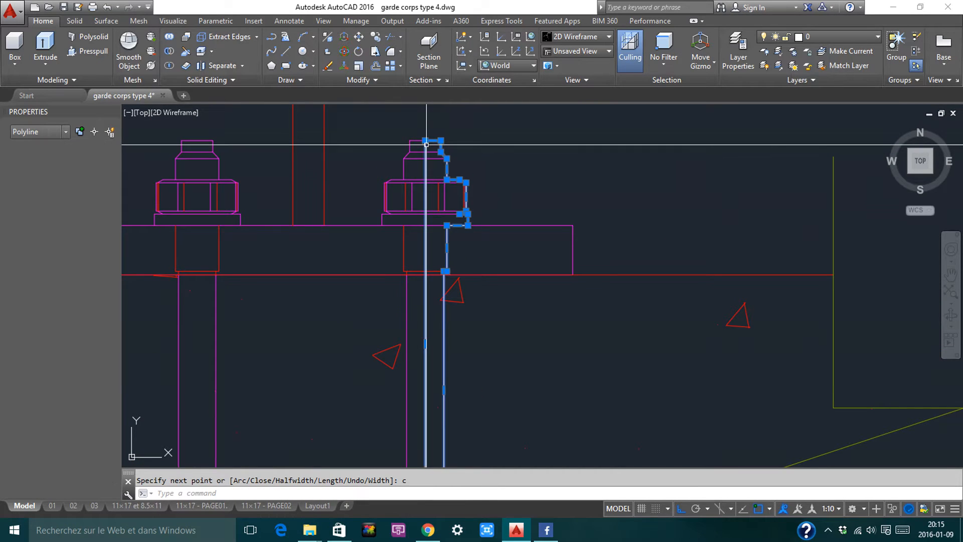
click(53, 70)
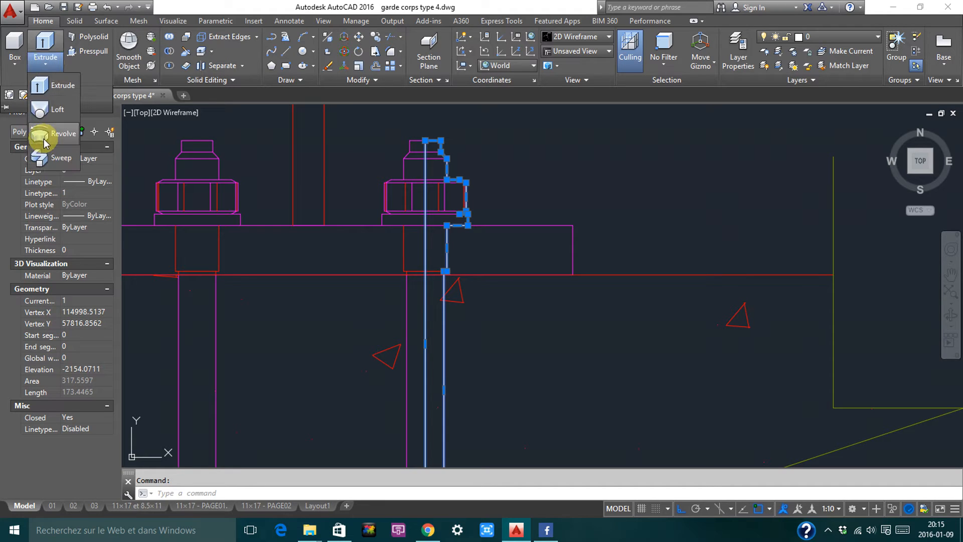
click(46, 127)
click(426, 140)
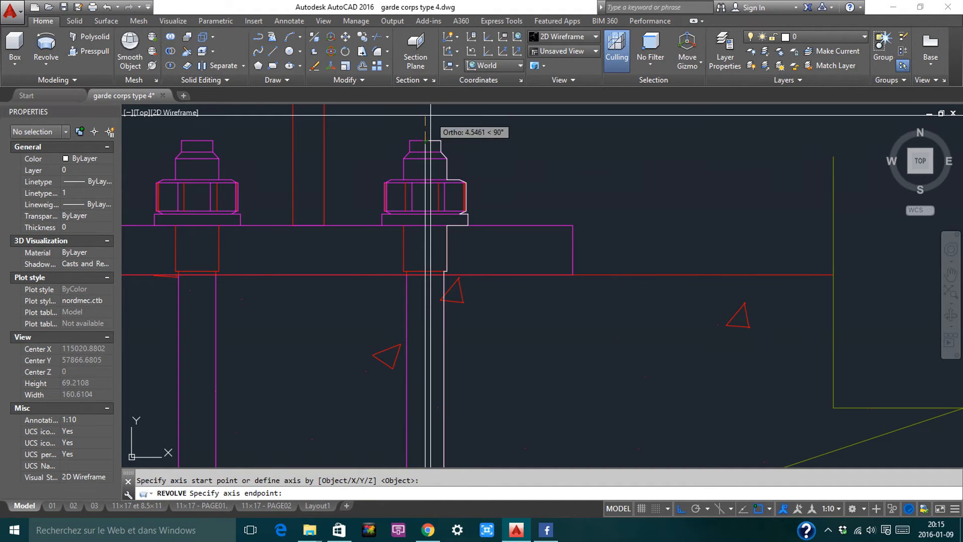
click(430, 108)
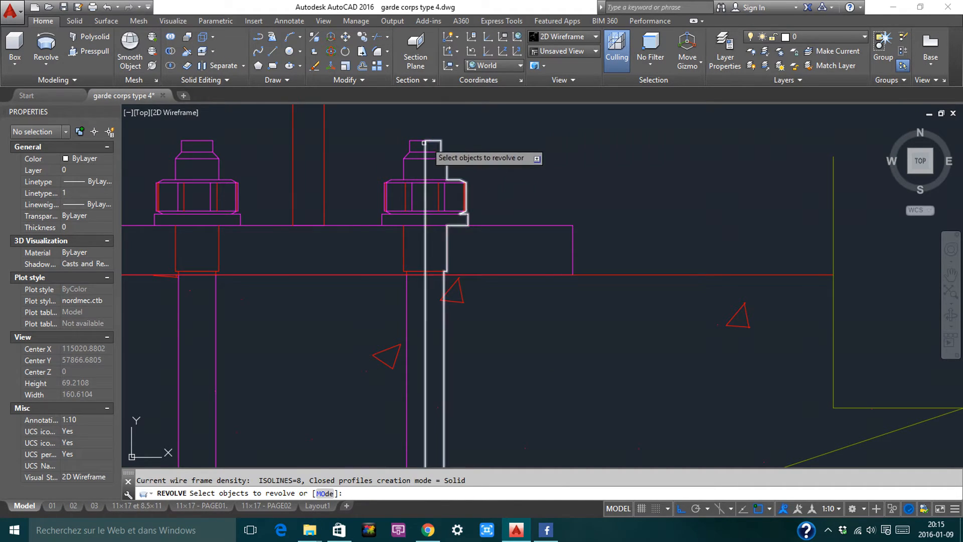
key(Return)
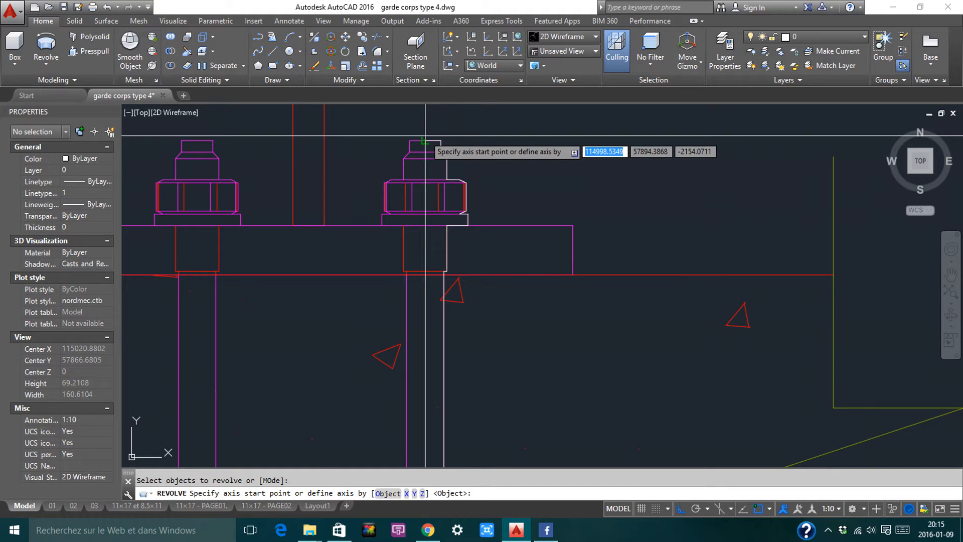
click(426, 140)
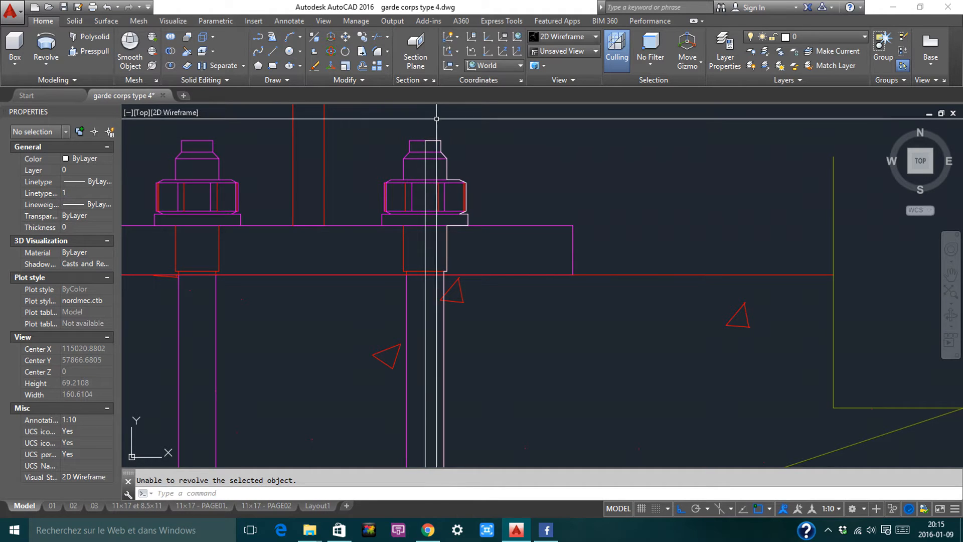
key(Return)
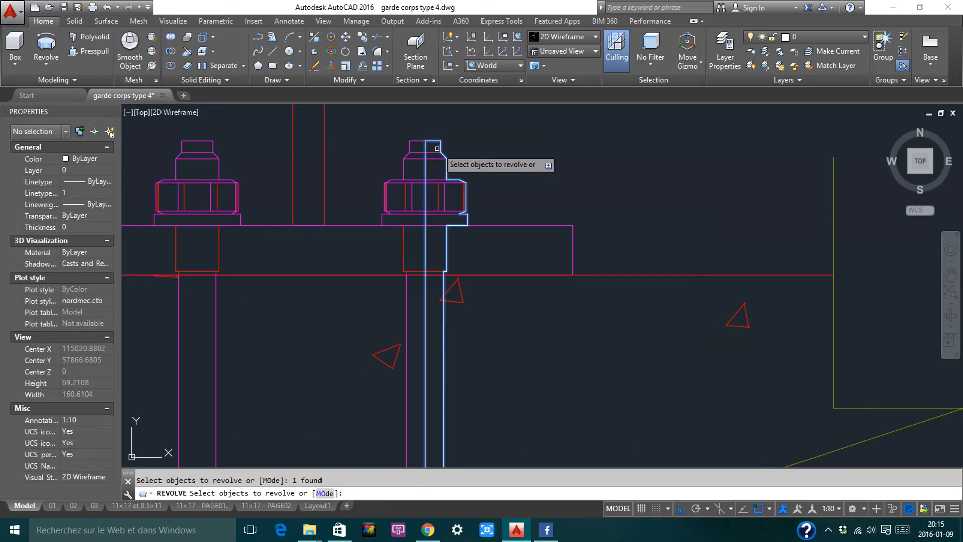
key(Return)
click(426, 141)
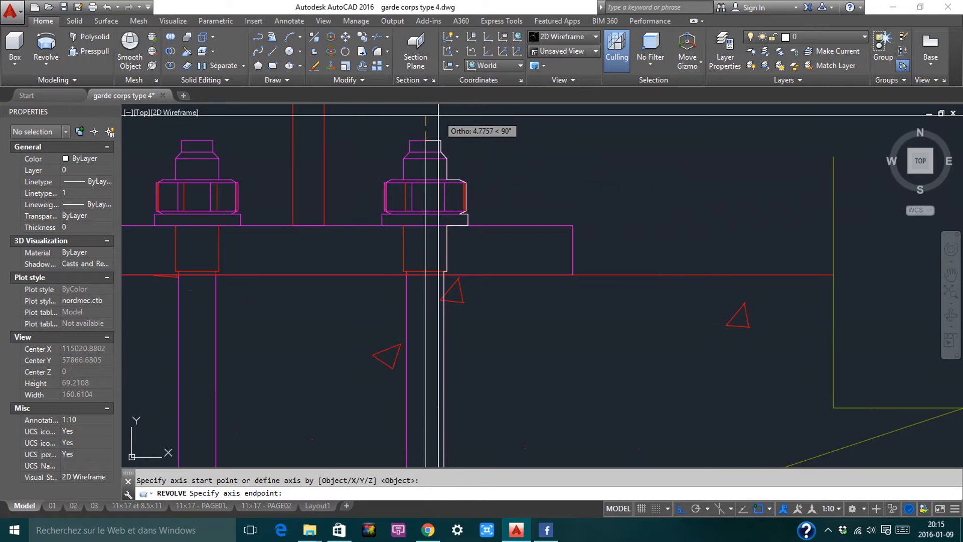
key(Escape)
Set the anchor profile polyline's Closed property to No and back to Yes
click(426, 145)
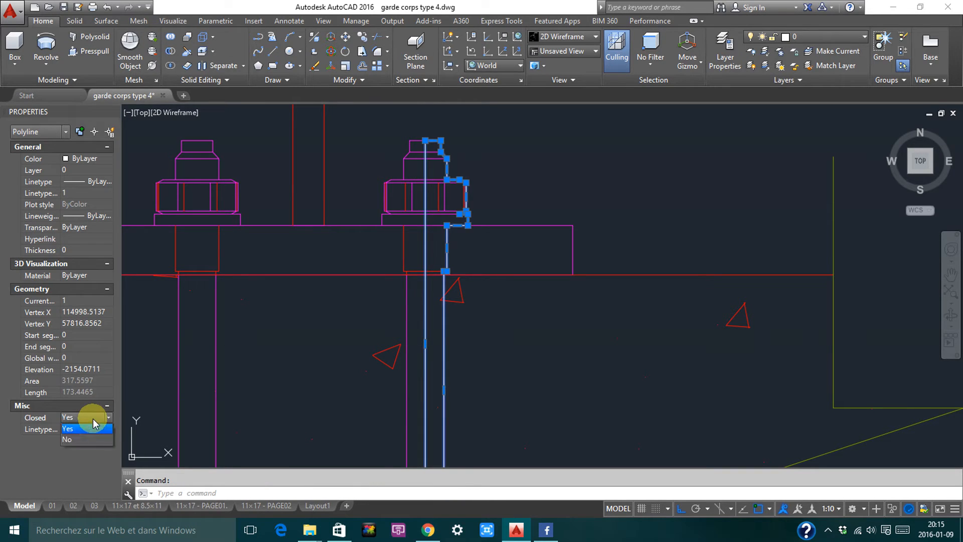
click(78, 439)
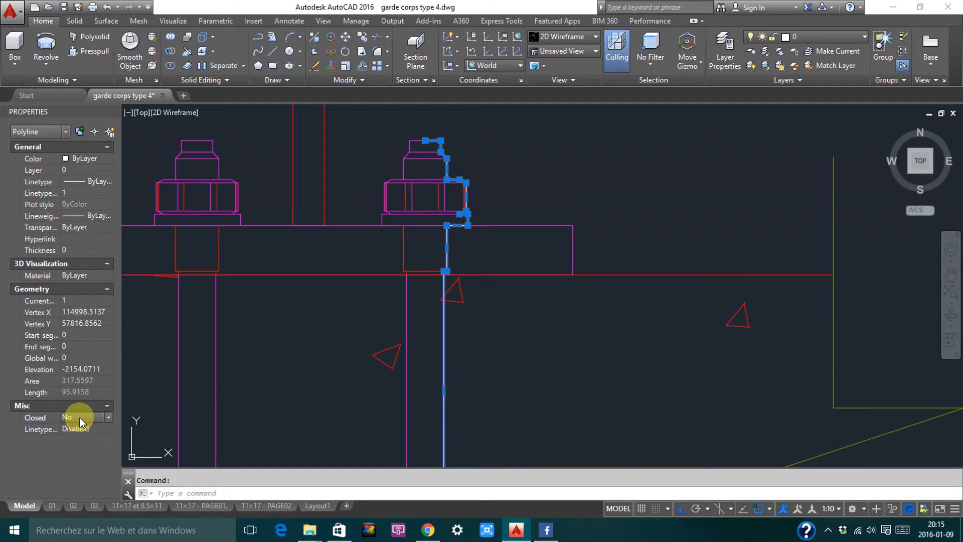
click(80, 417)
click(76, 429)
Move the anchor half profile out of the elevation into the empty space beyond the concrete break line
scroll(447, 178, down, 8)
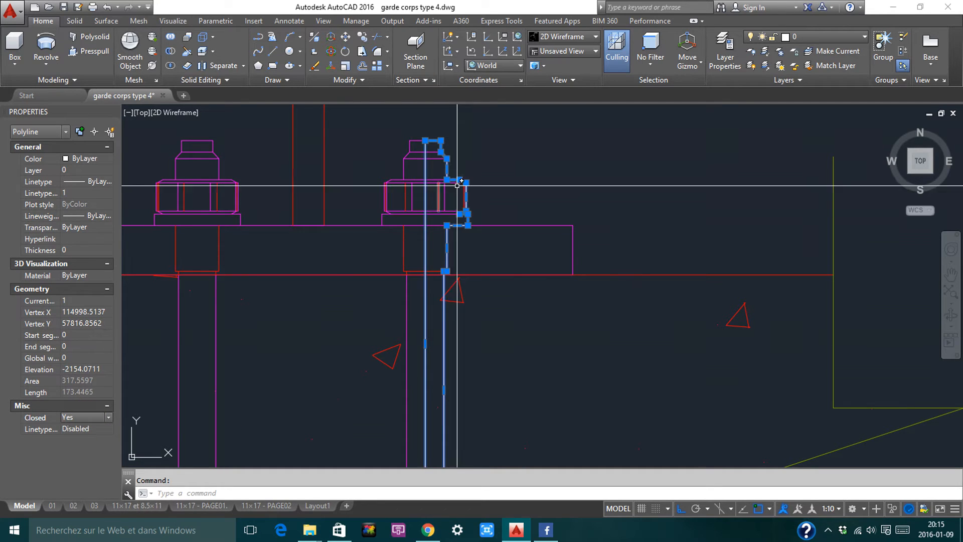
scroll(474, 272, up, 10)
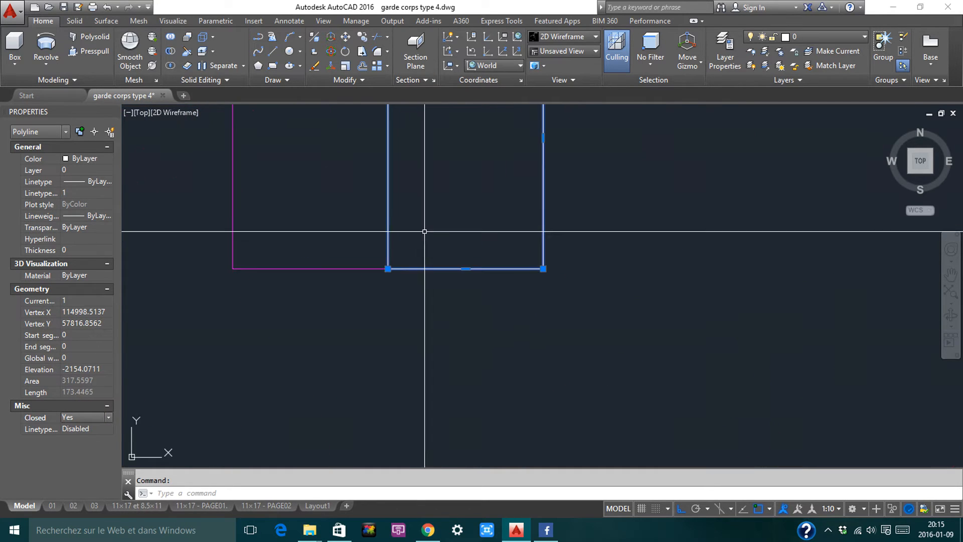
scroll(445, 282, down, 10)
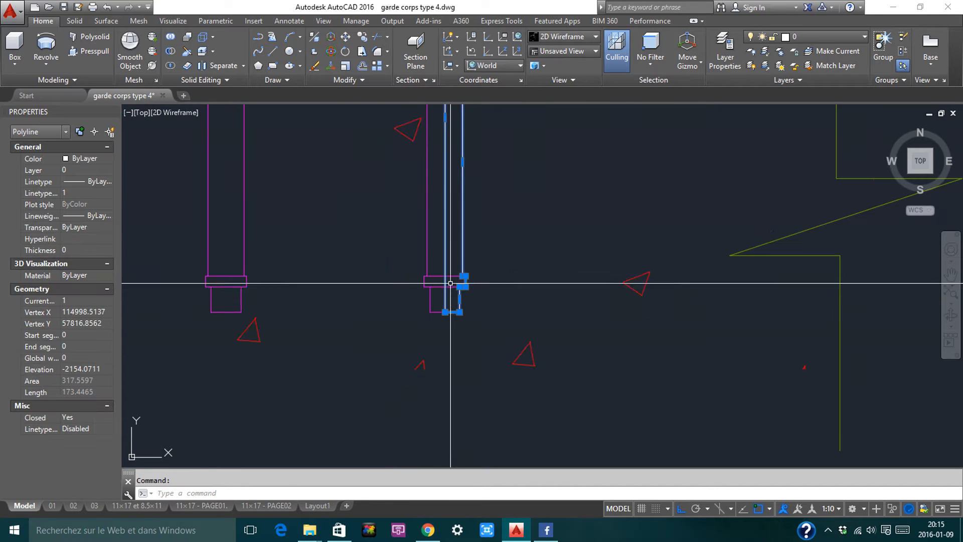
text(m)
key(Return)
click(462, 275)
scroll(338, 295, up, 5)
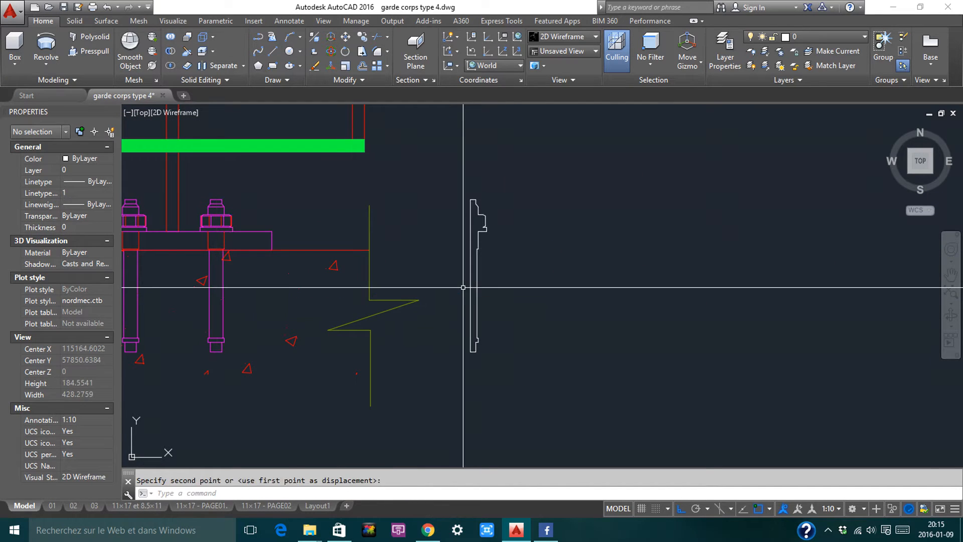
key(Escape)
Try to revolve the relocated anchor half profile about its straight centreline edge
click(498, 186)
click(404, 217)
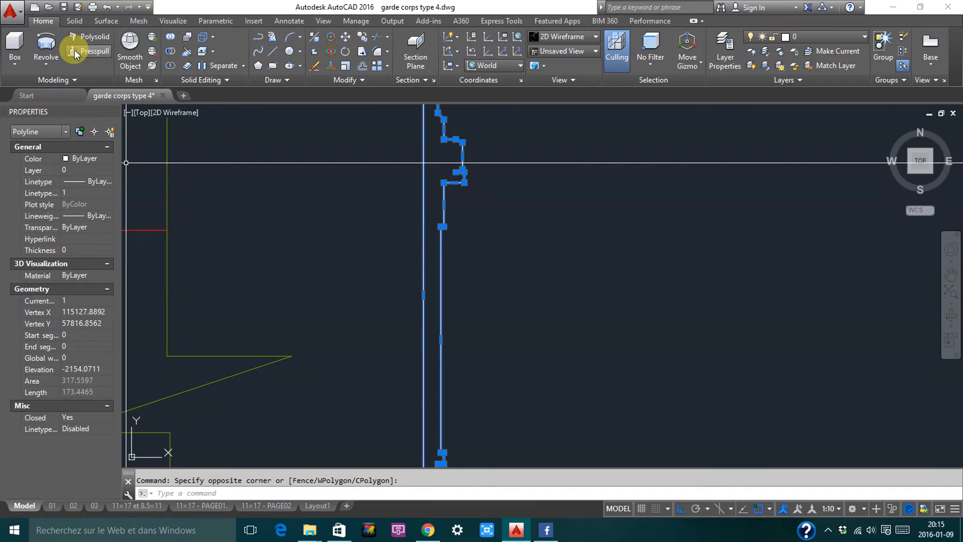
click(46, 48)
click(423, 162)
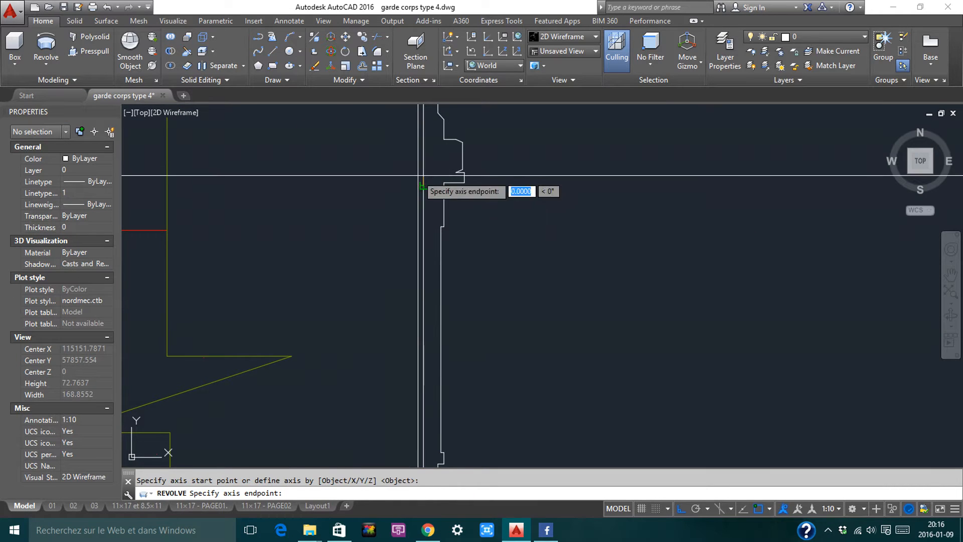
scroll(396, 216, down, 4)
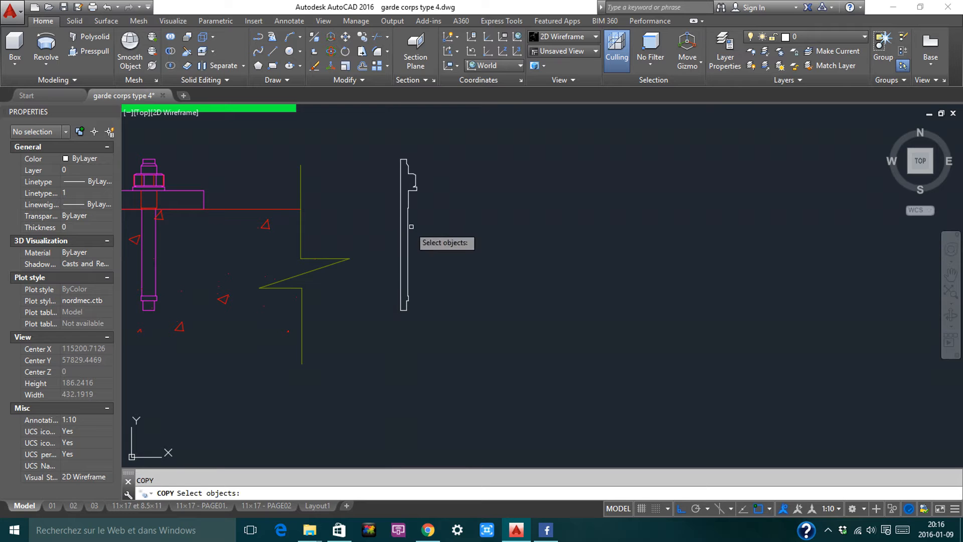
Create a polyline boundary from a point picked inside the anchor half profile, with island detection on
key(Return)
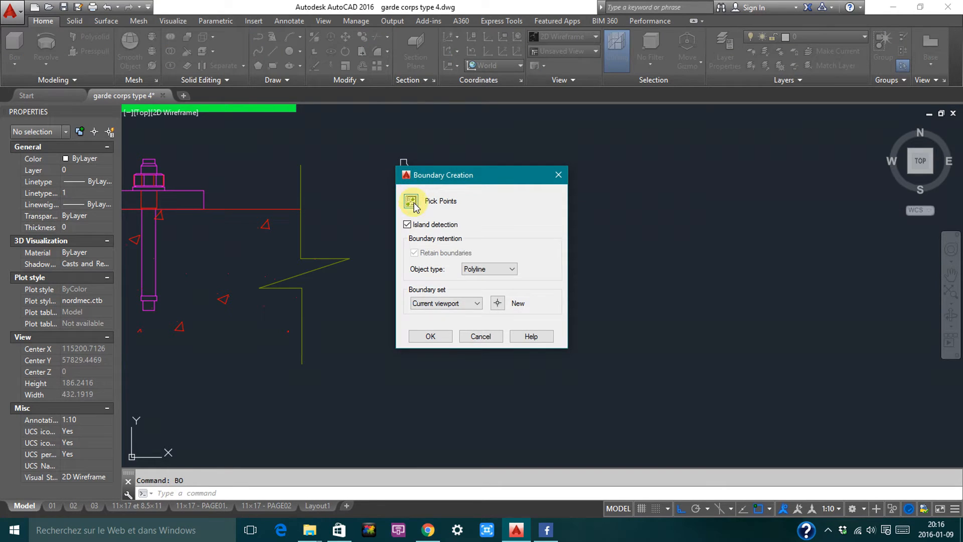
click(413, 203)
scroll(404, 179, up, 5)
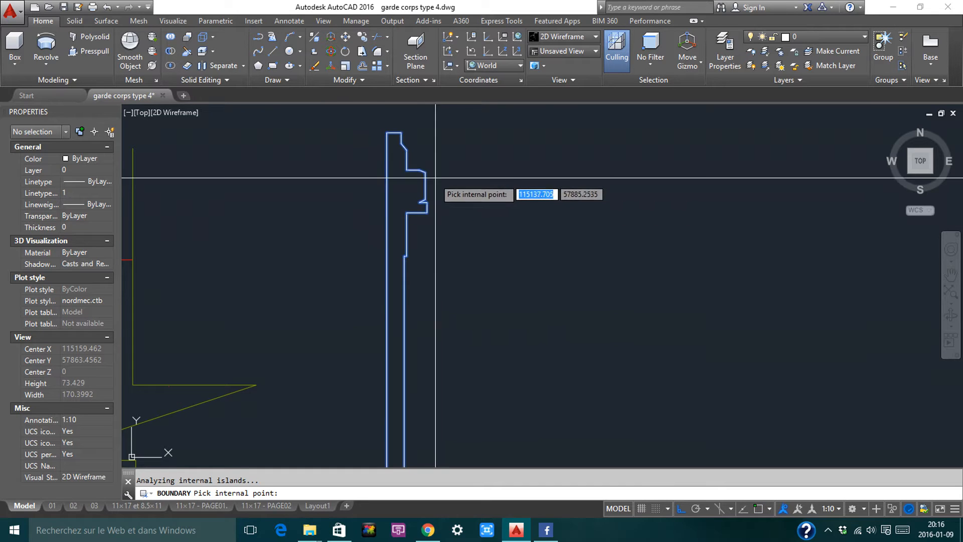
key(Return)
Move the new boundary polyline sideways, clear of the original anchor half profile
scroll(446, 186, down, 3)
click(432, 228)
key(Escape)
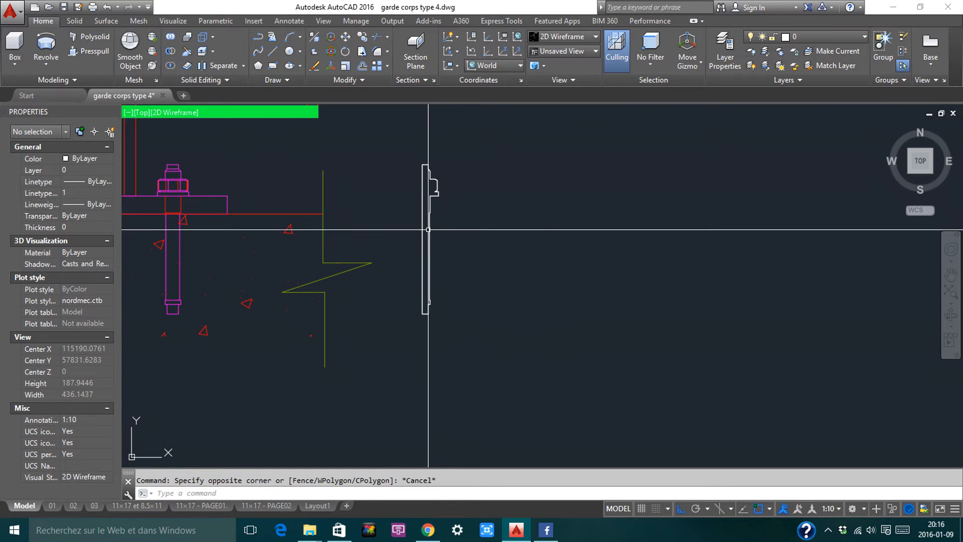
click(430, 228)
text(m)
key(Return)
click(453, 231)
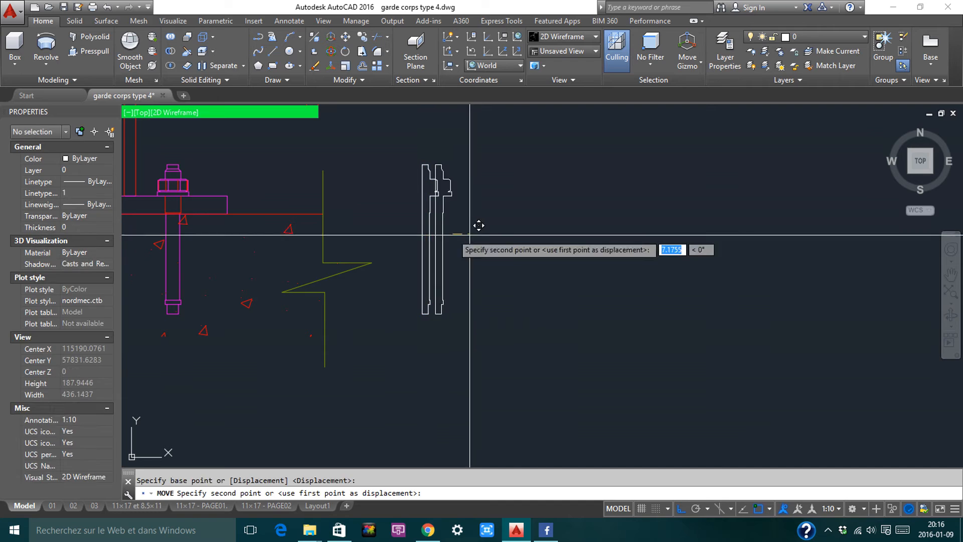
click(536, 238)
key(Escape)
Revolve the boundary polyline 360° about its straight centreline edge to form the solid anchor bolt
click(543, 187)
click(481, 224)
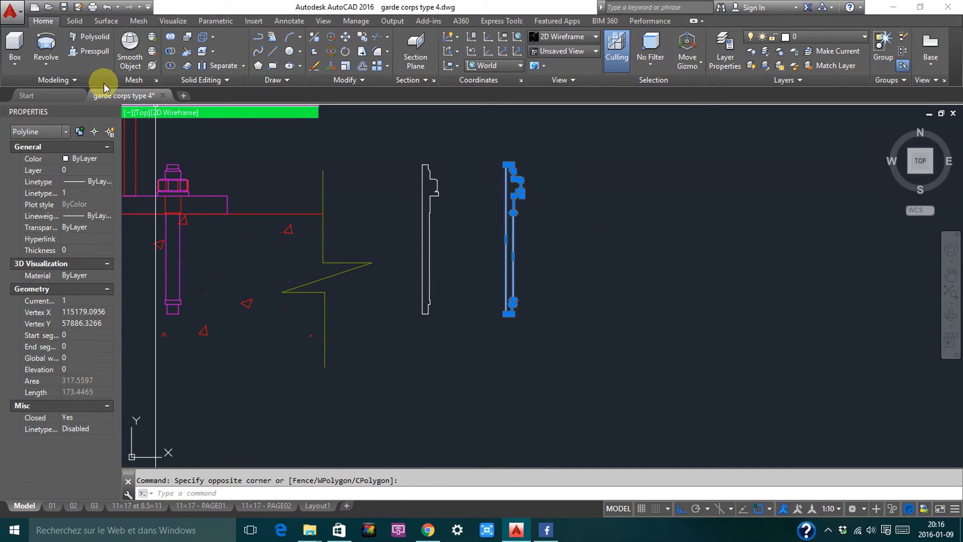
click(56, 49)
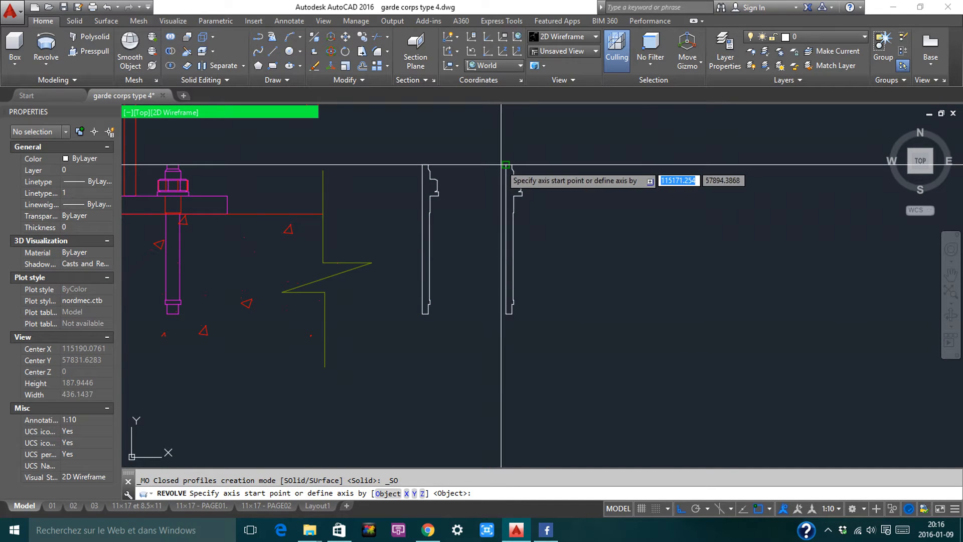
click(506, 164)
click(506, 314)
key(Return)
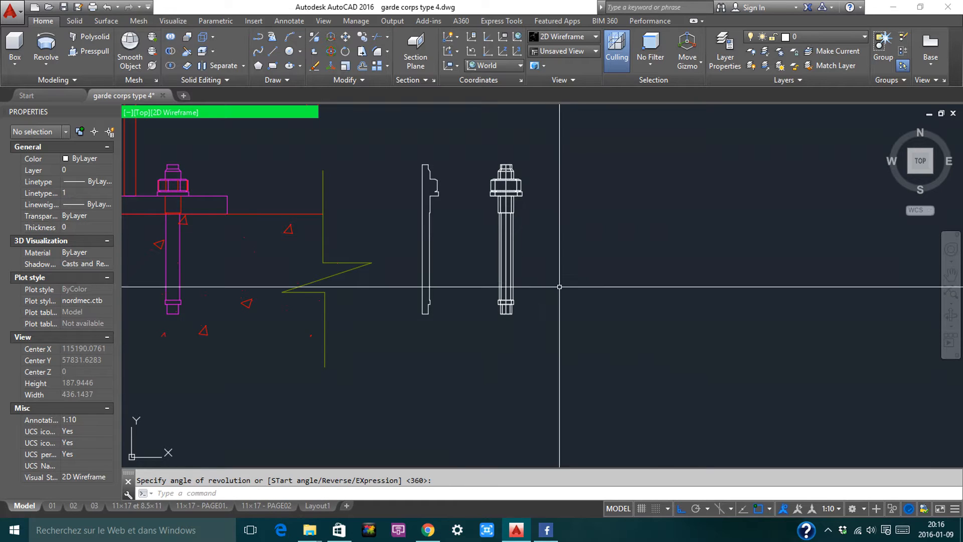
key(Escape)
scroll(529, 177, up, 6)
scroll(552, 273, down, 15)
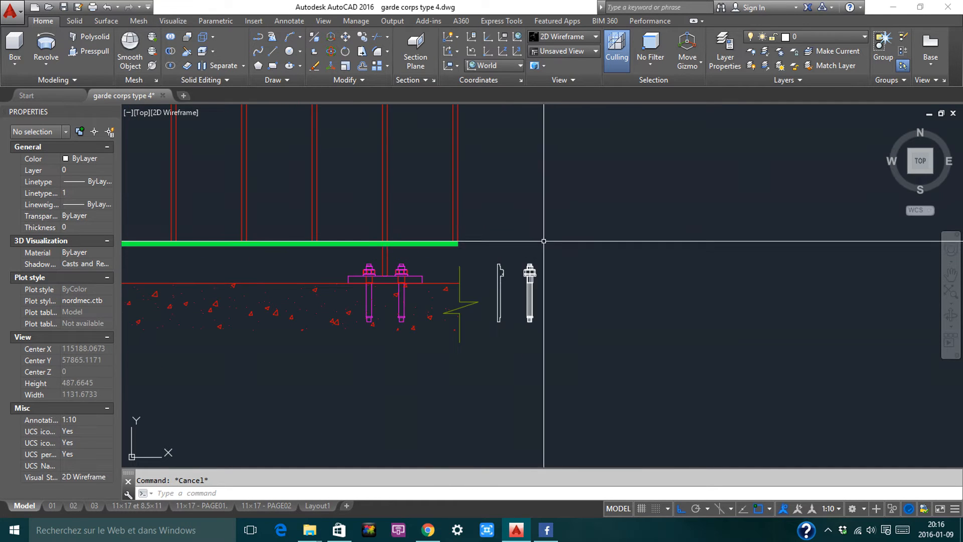
scroll(430, 308, up, 11)
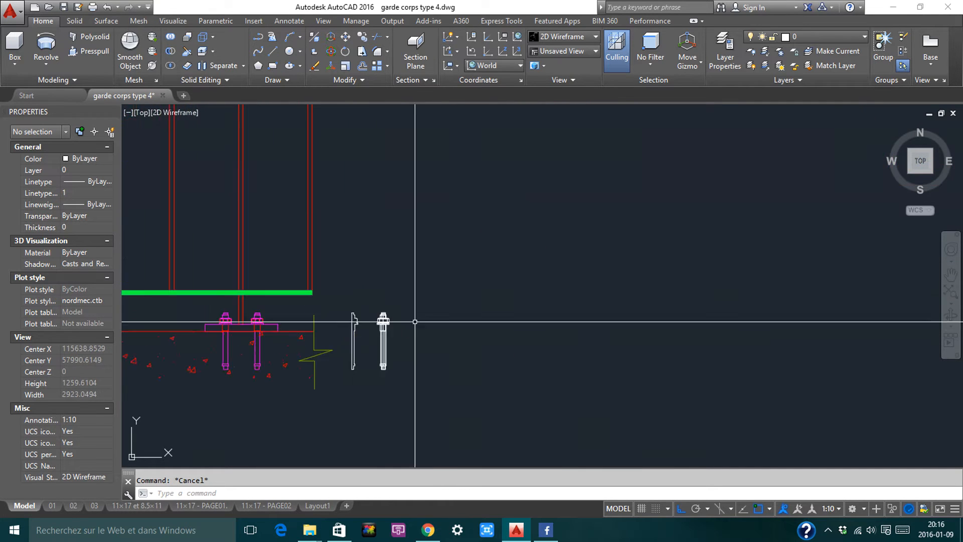
click(383, 320)
click(369, 337)
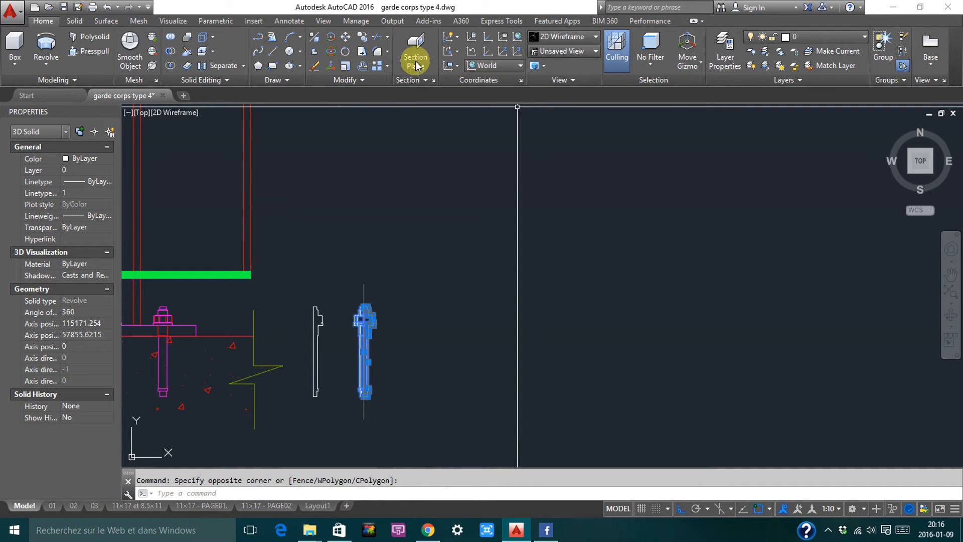
click(330, 52)
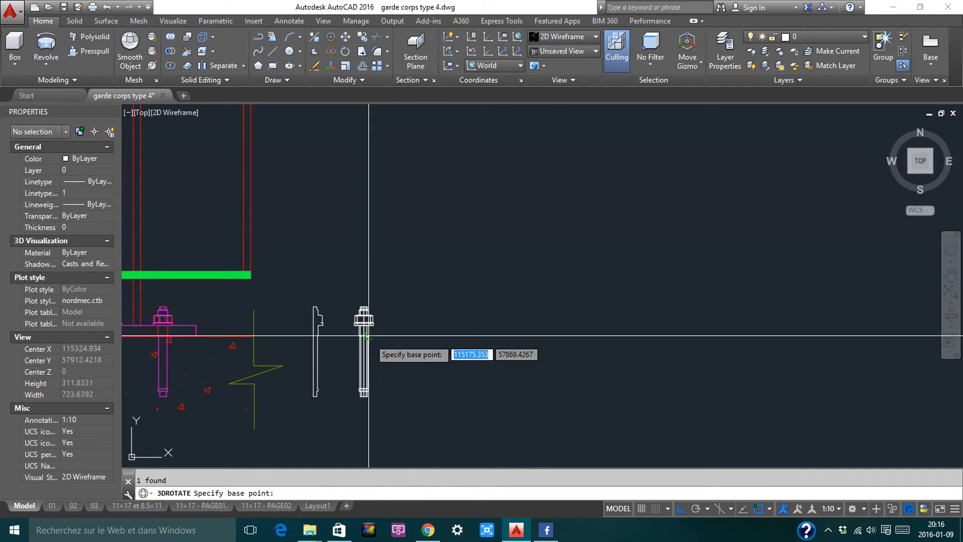
Set the visual style to Wireframe and rotate the solid anchor bolt 90° about the X axis to stand it along Z
click(566, 36)
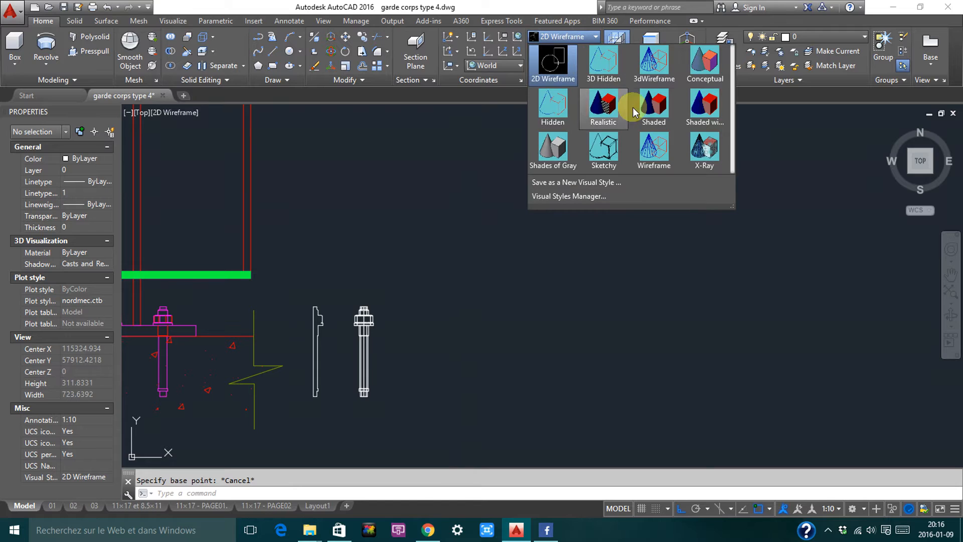
click(613, 182)
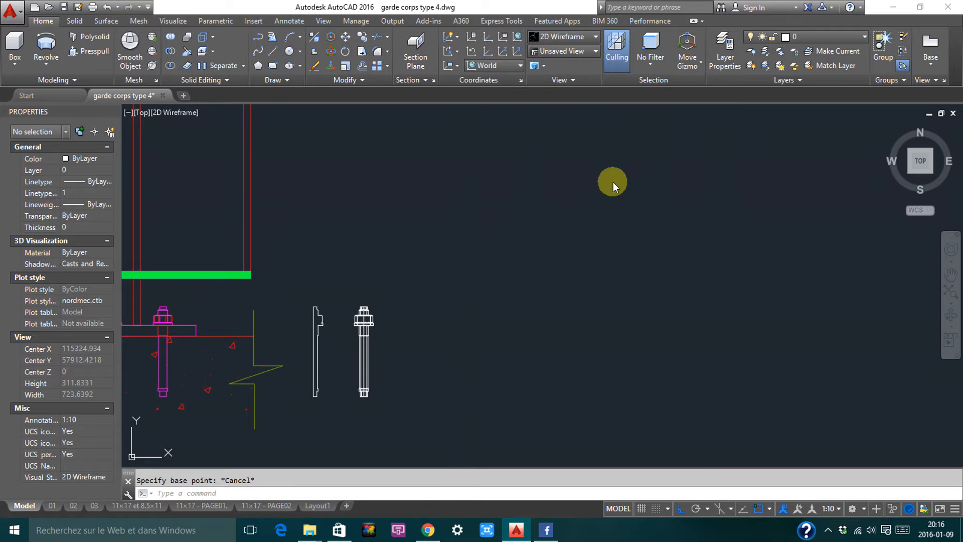
click(353, 364)
right_click(390, 352)
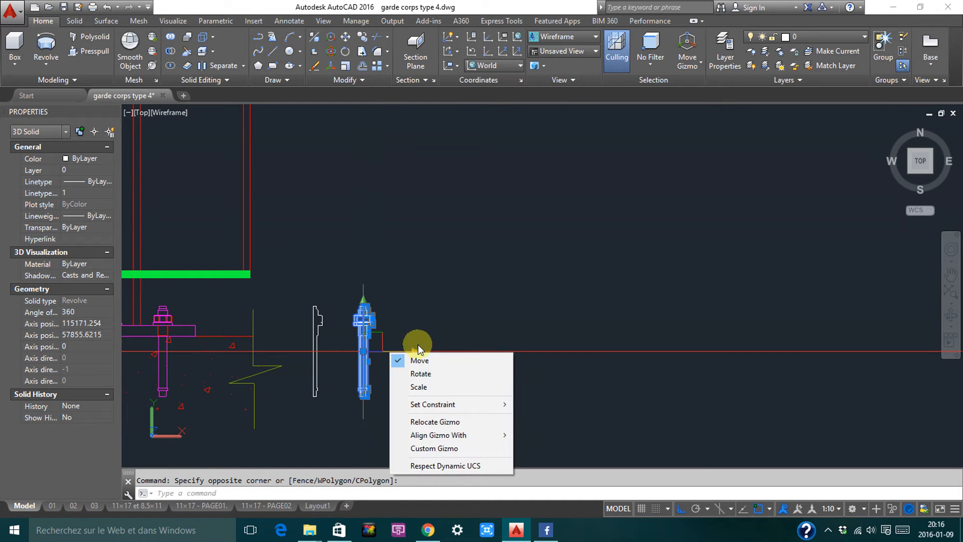
click(422, 374)
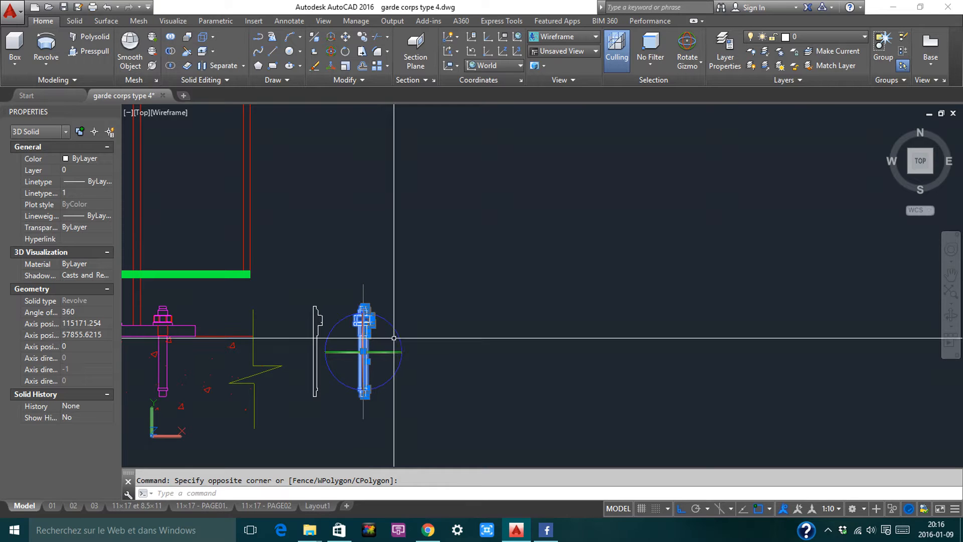
click(364, 329)
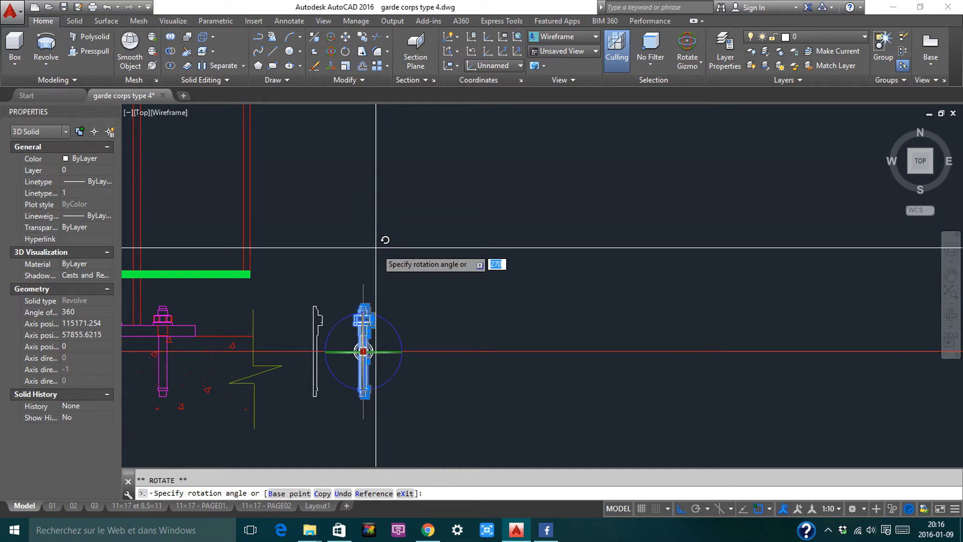
text(90)
key(Return)
key(Escape)
Rotate the anchor bolt 180° end for end so its nut and washer face upward
scroll(391, 242, down, 4)
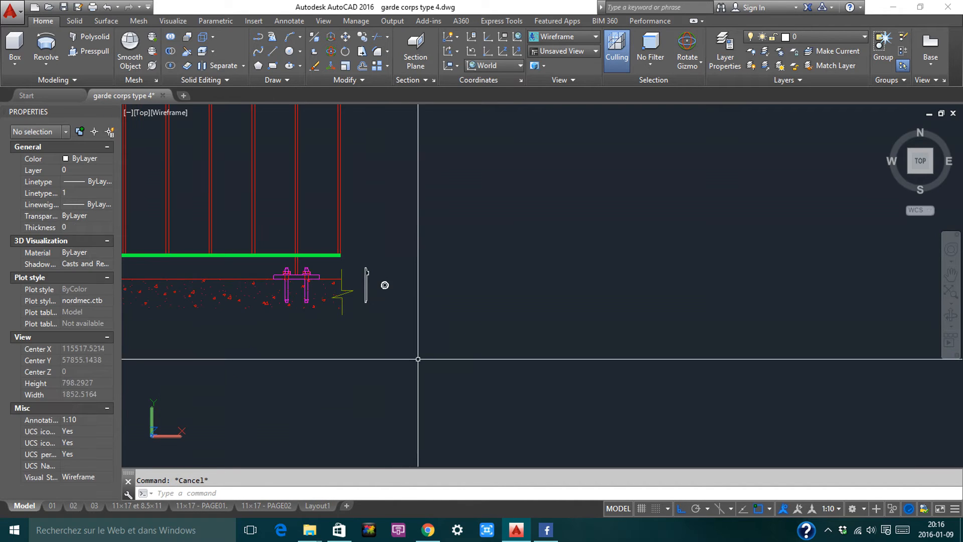
shift+middle_drag(416, 359, 482, 279)
scroll(357, 346, up, 2)
middle_click(409, 327)
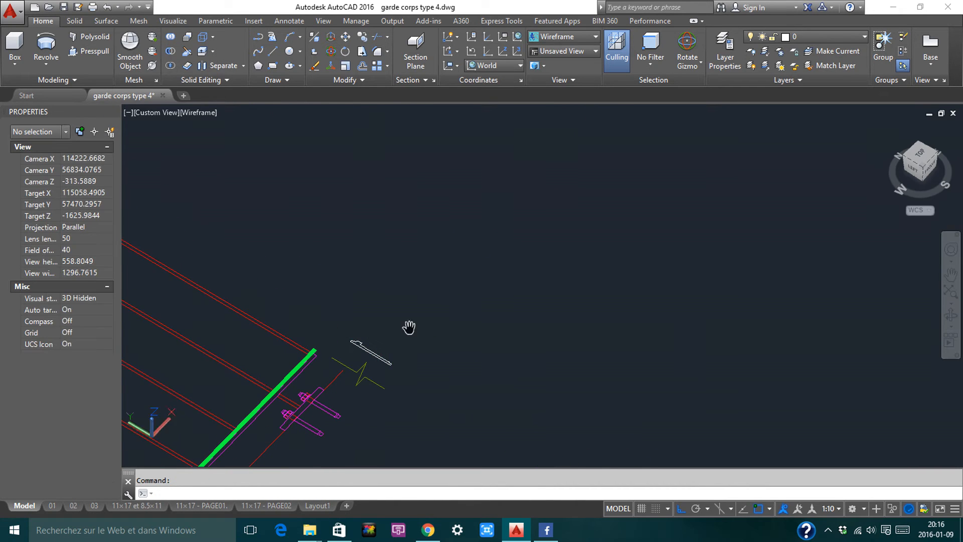
middle_click(410, 327)
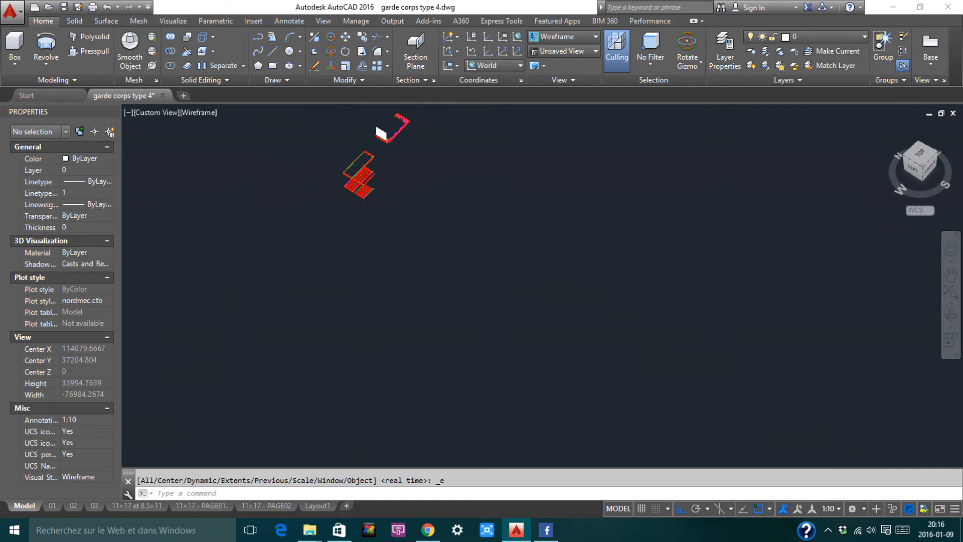
scroll(379, 168, up, 2)
scroll(379, 168, up, 15)
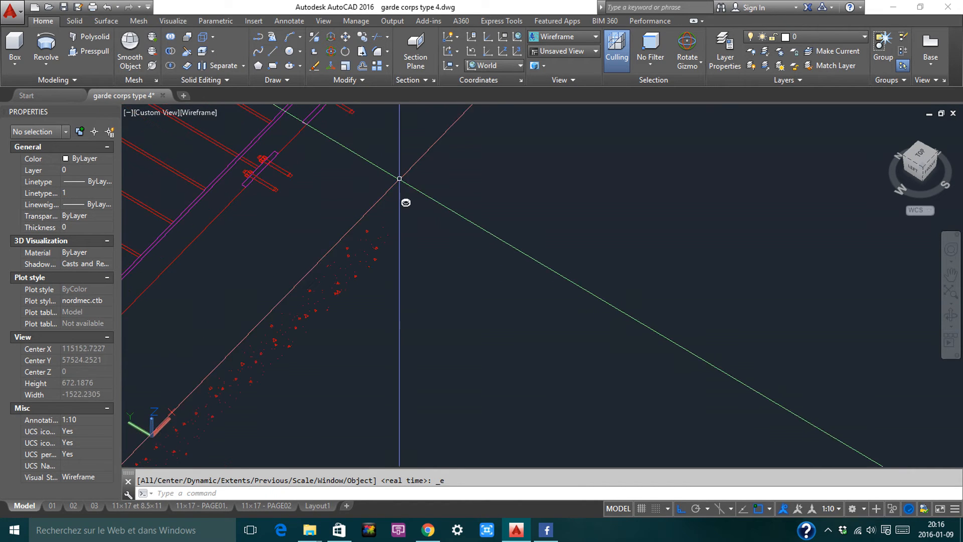
scroll(420, 231, up, 4)
click(434, 221)
click(397, 223)
middle_drag(429, 196, 429, 298)
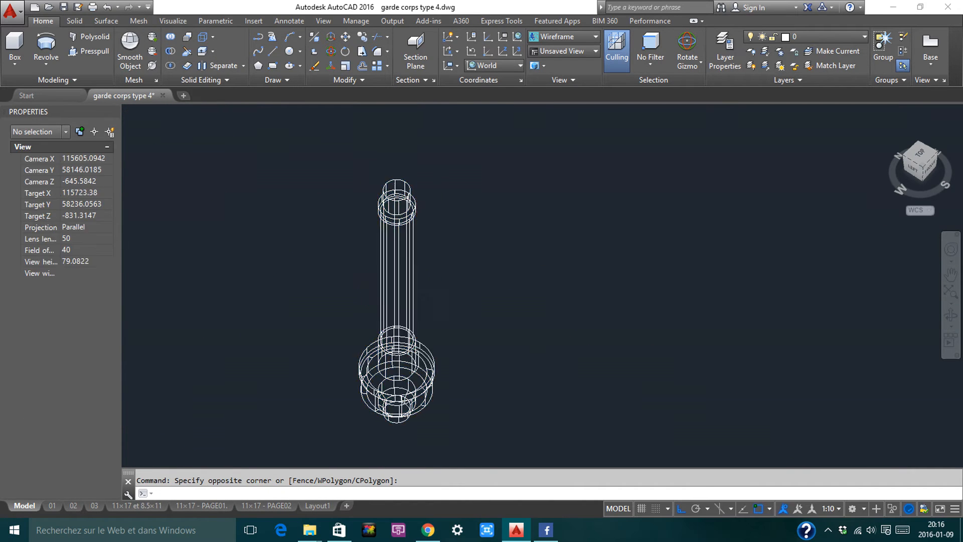
click(422, 302)
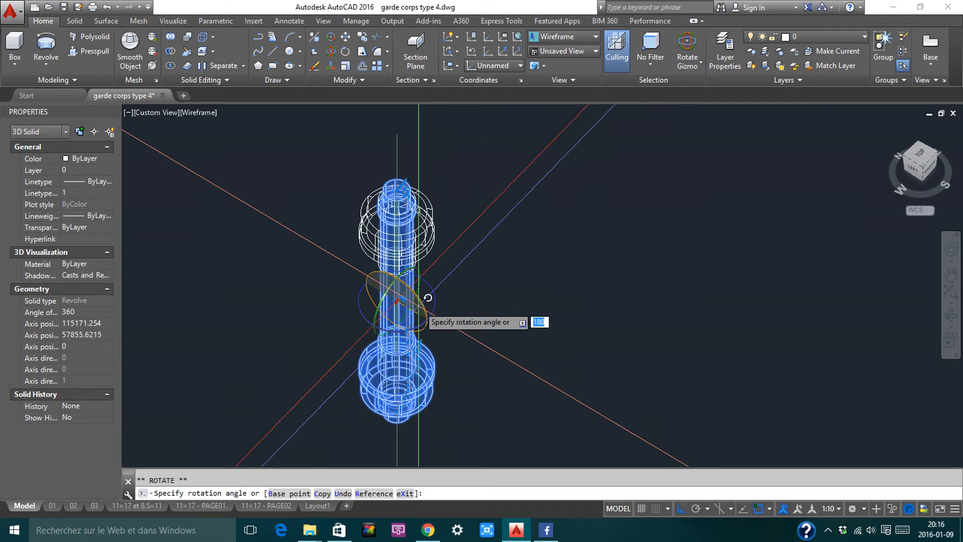
key(Return)
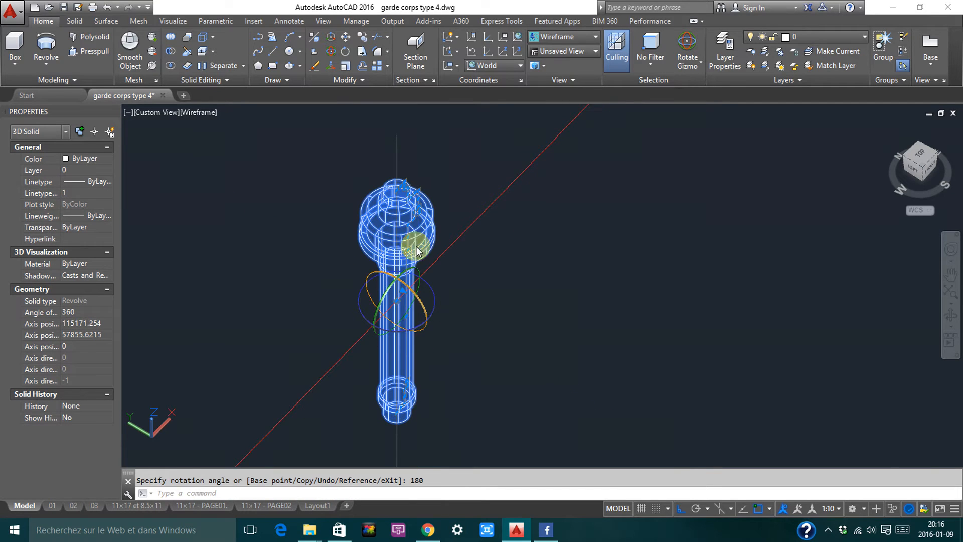
Move the anchor bolt from the centre of its washer's circular edge to the centre of a bolt circle on the guardrail's base plate
text(m)
key(Return)
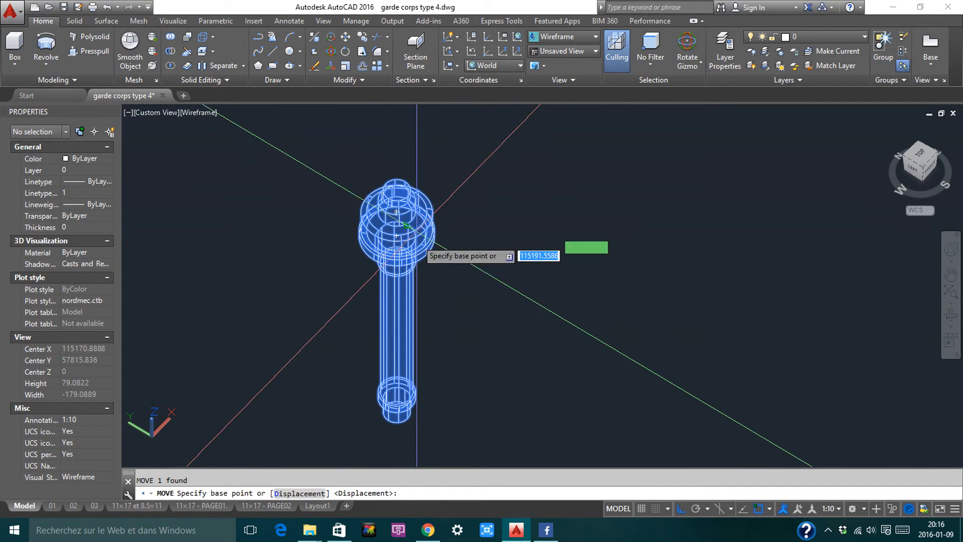
scroll(356, 196, up, 4)
shift+right_click(450, 216)
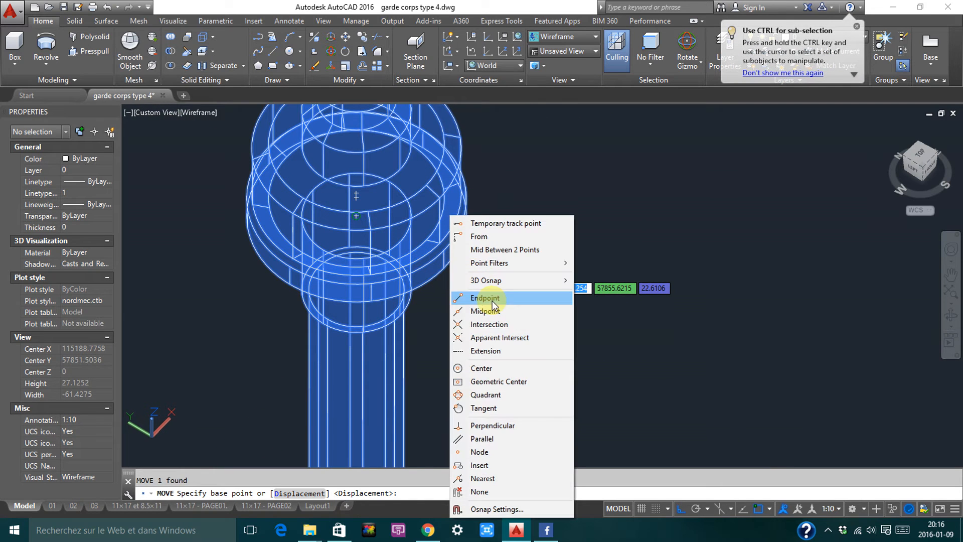
click(466, 367)
scroll(464, 351, up, 4)
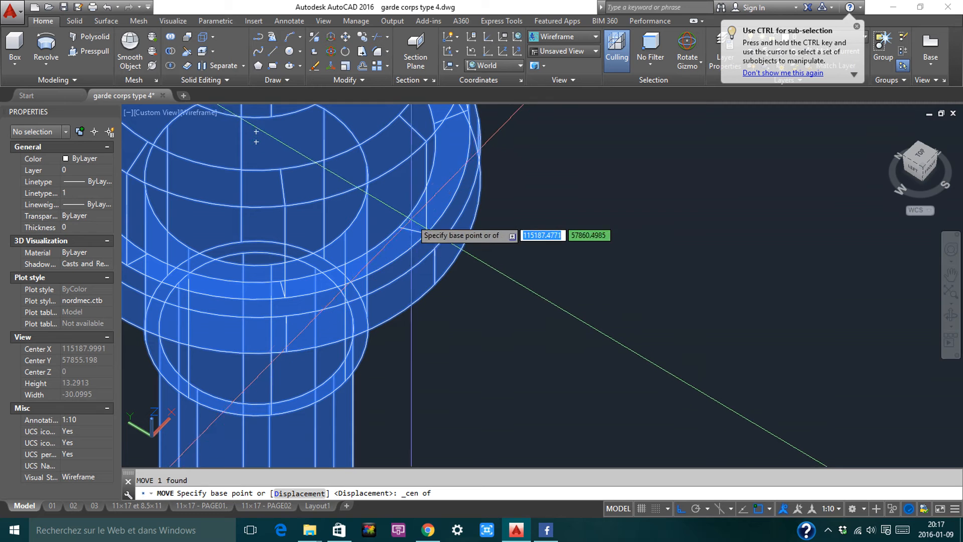
click(409, 219)
scroll(400, 328, down, 10)
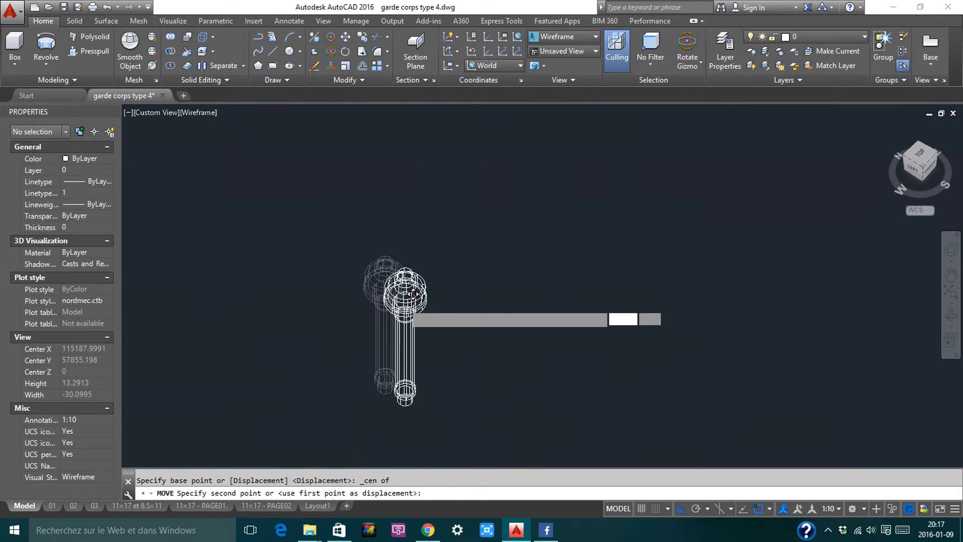
middle_drag(457, 189, 416, 454)
scroll(414, 361, down, 2)
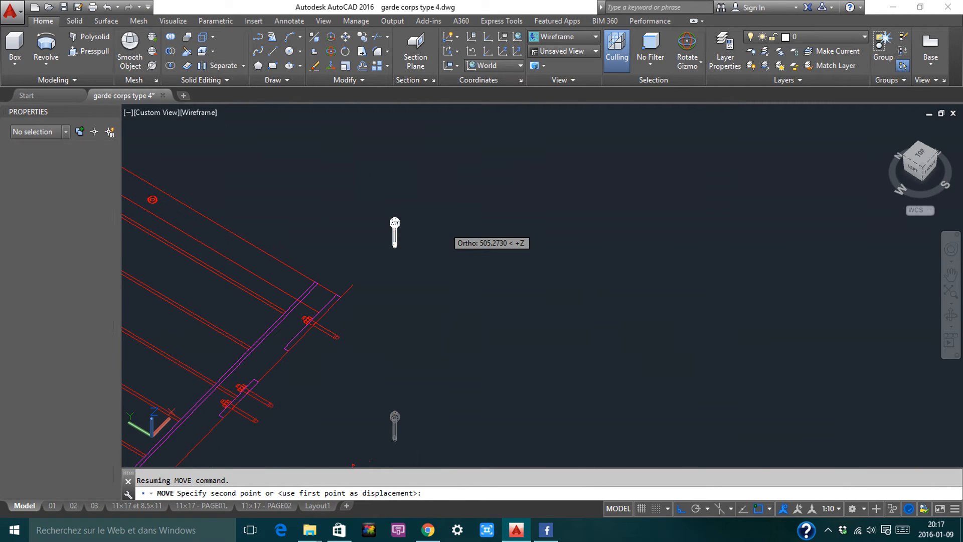
middle_drag(484, 125, 406, 454)
scroll(404, 376, down, 8)
scroll(404, 281, down, 7)
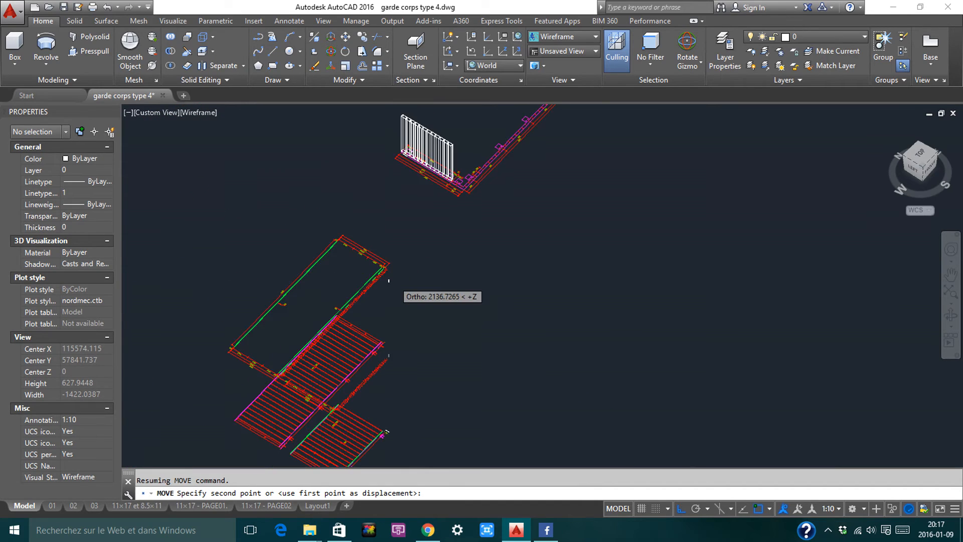
scroll(422, 210, up, 5)
scroll(329, 271, up, 10)
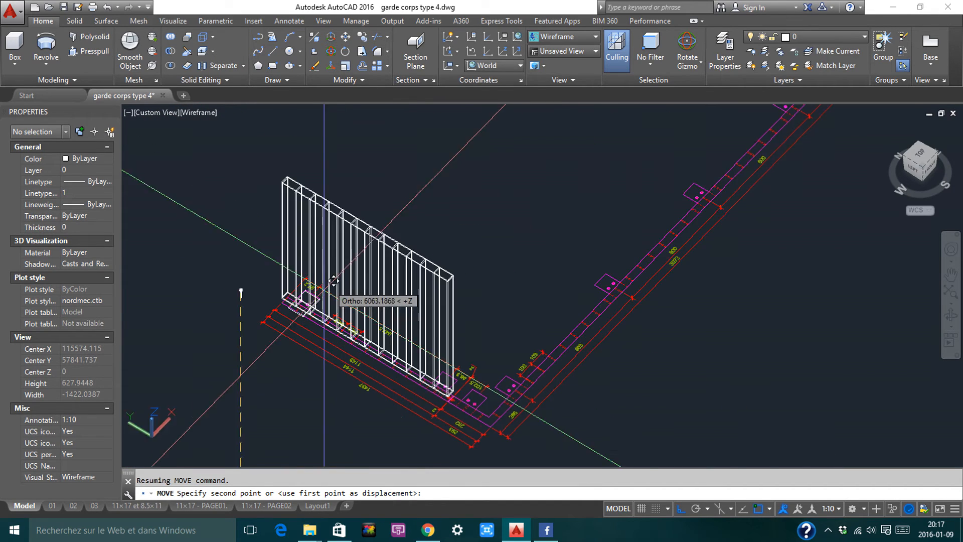
scroll(340, 252, up, 5)
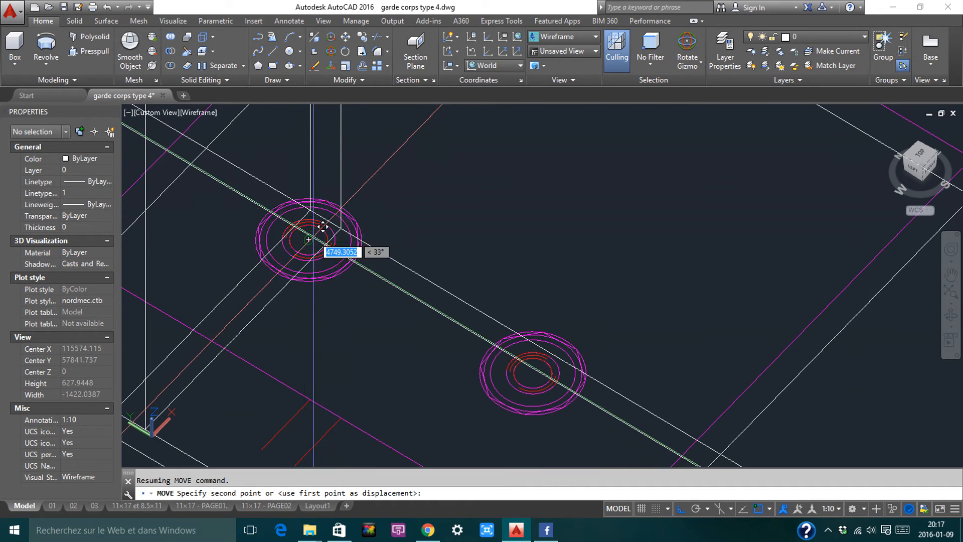
key(Escape)
In the Back view, relocate the move gizmo to the washer's lower edge and raise the anchor vertically onto the base plate's top face
scroll(333, 226, down, 8)
shift+middle_drag(333, 236, 539, 181)
click(915, 164)
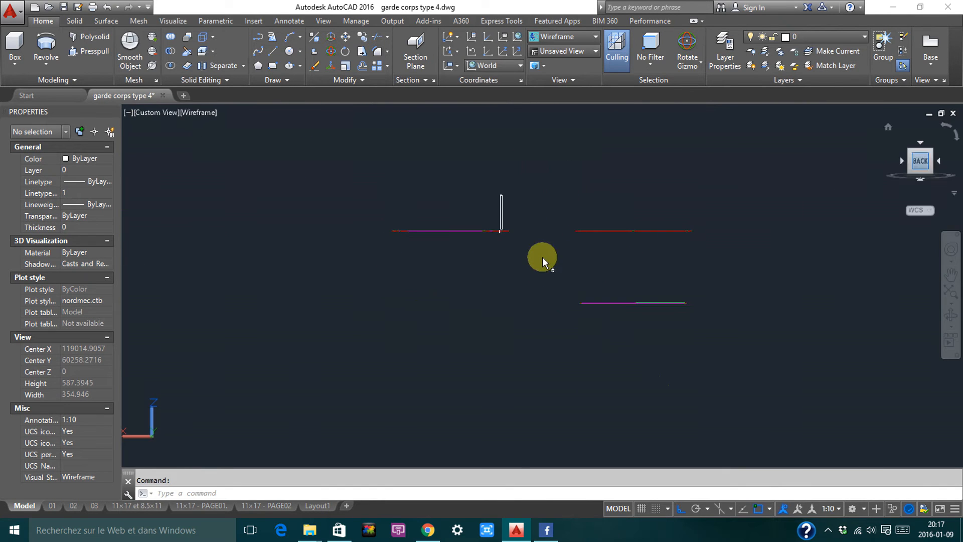
scroll(483, 240, up, 20)
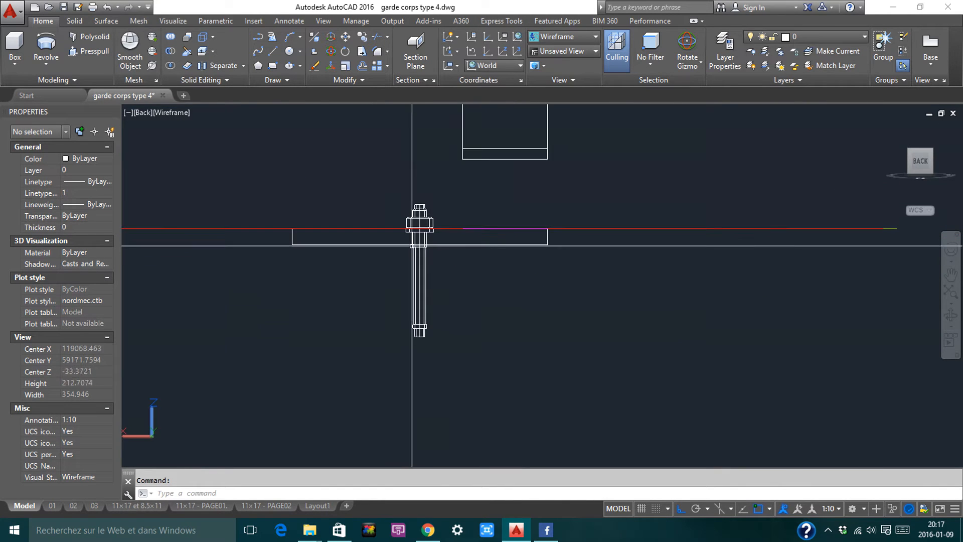
click(426, 221)
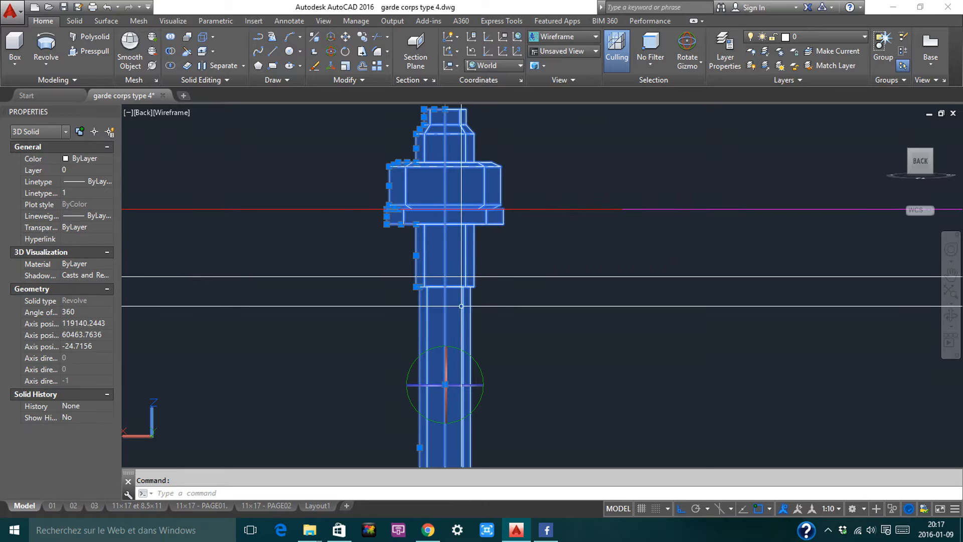
right_click(525, 367)
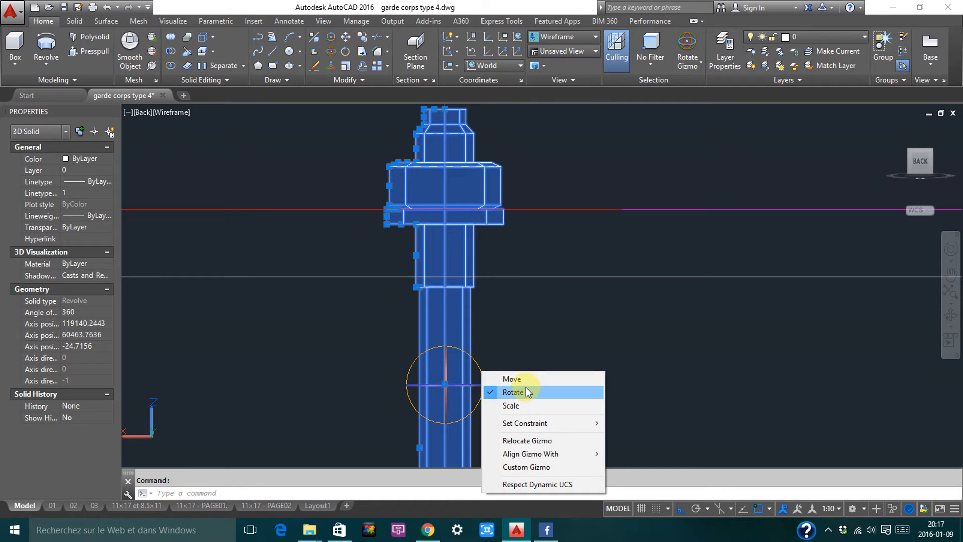
click(521, 380)
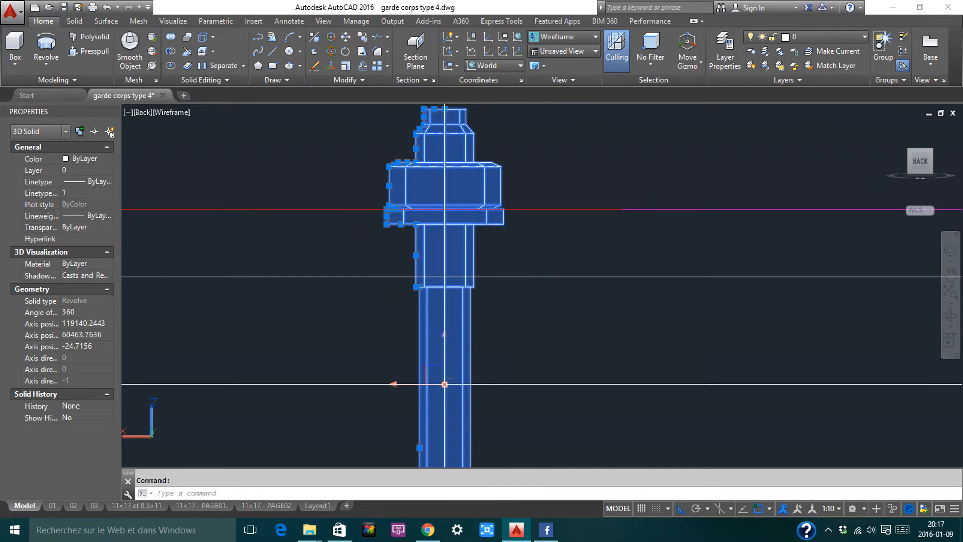
right_click(445, 384)
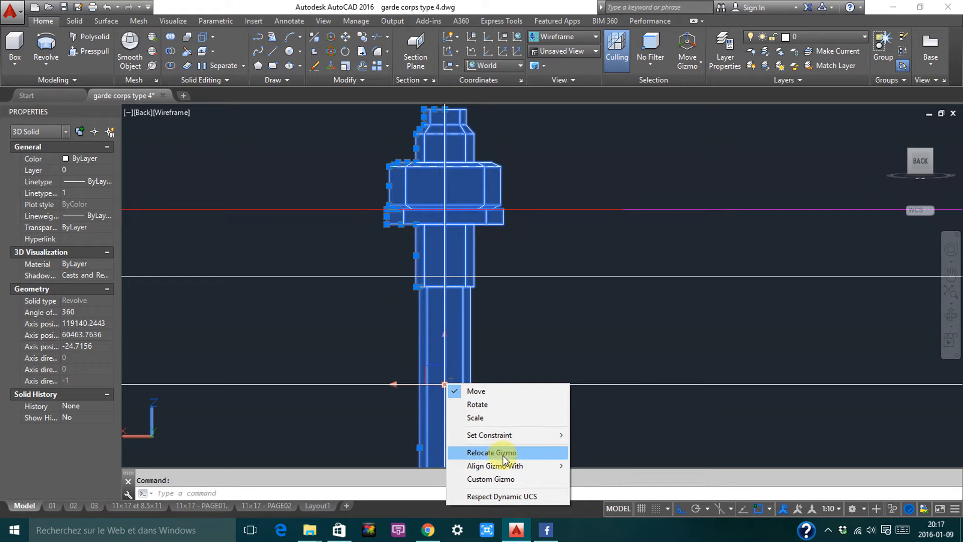
click(493, 450)
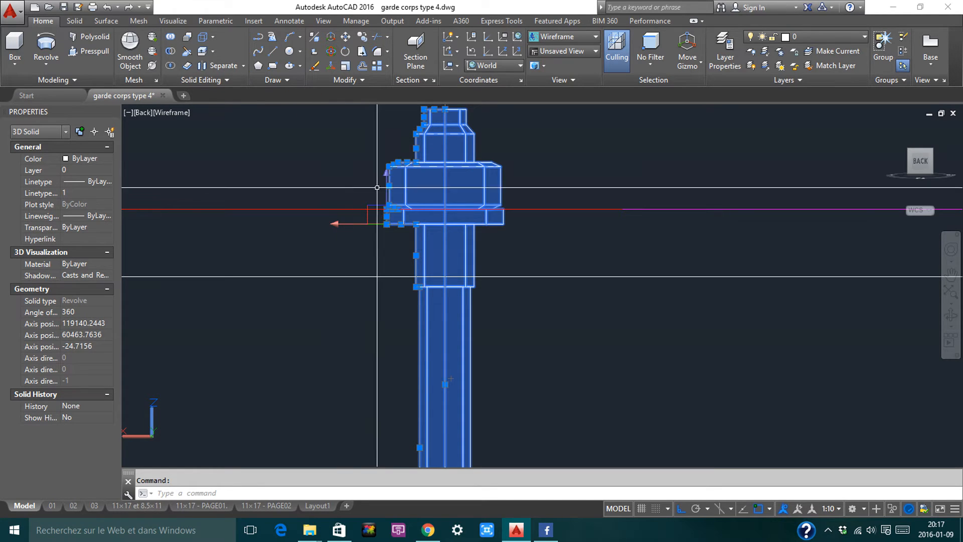
click(386, 224)
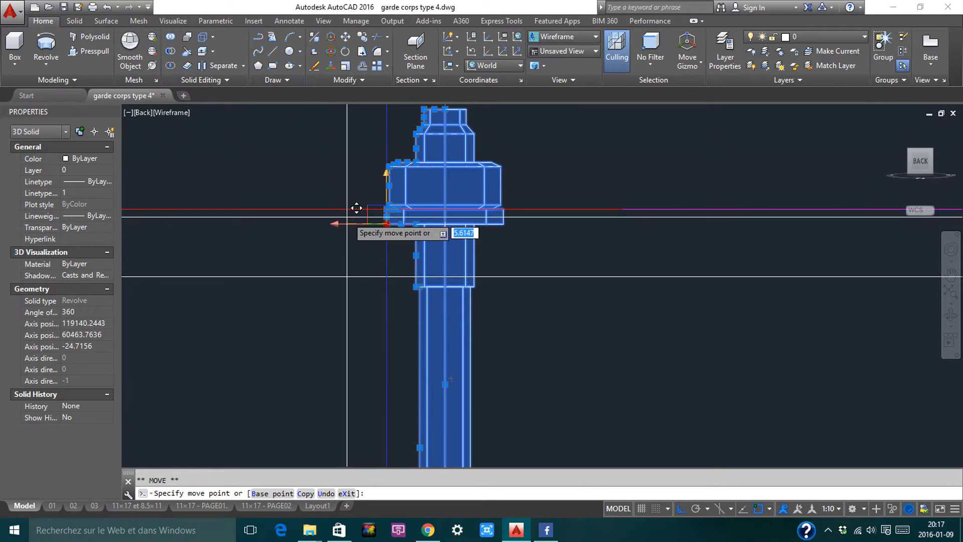
key(Escape)
key(Escape)
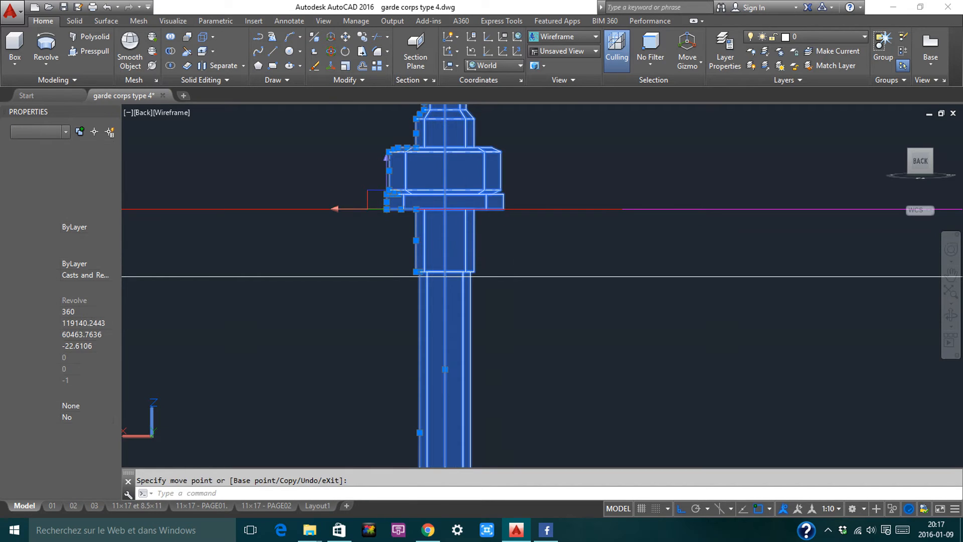
Return to the Top view and set the visual style to 2D Wireframe
scroll(469, 256, down, 6)
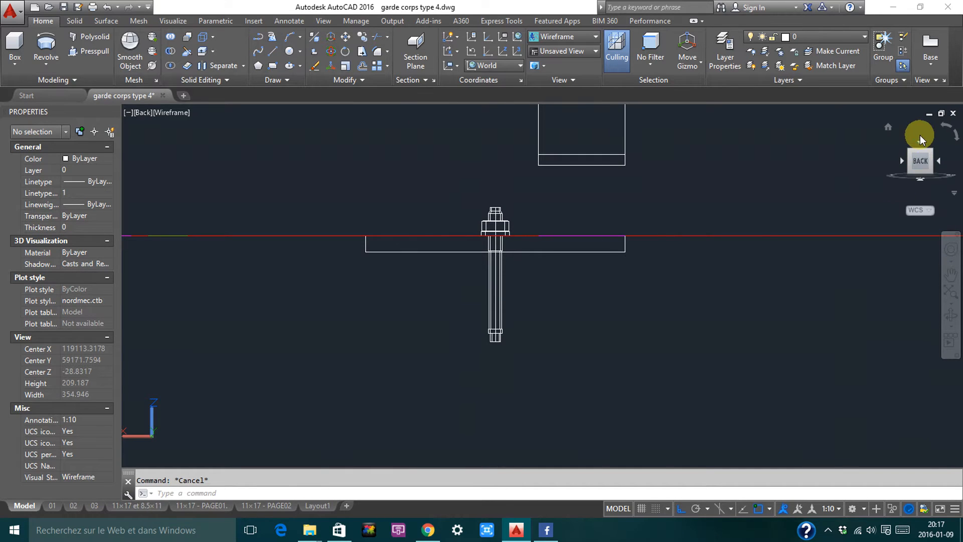
click(920, 135)
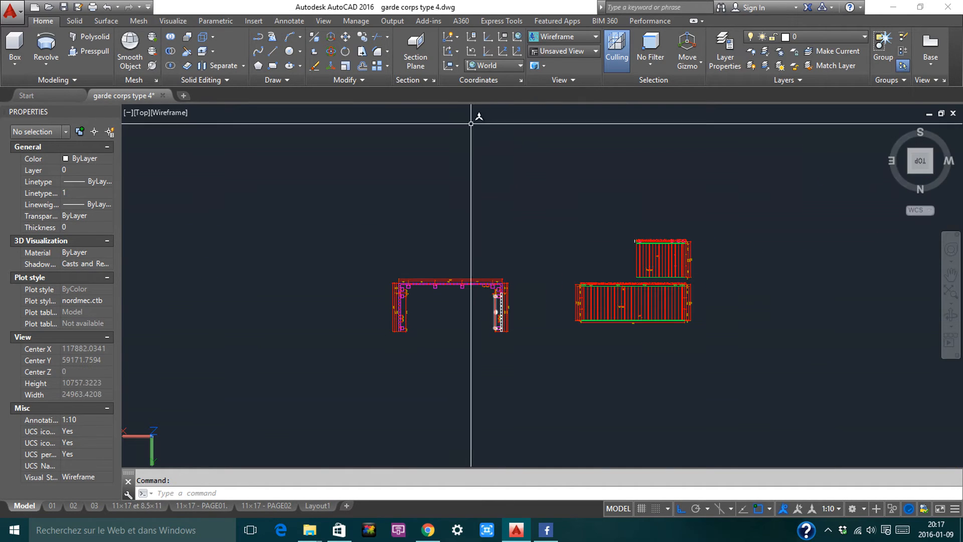
click(566, 39)
click(554, 59)
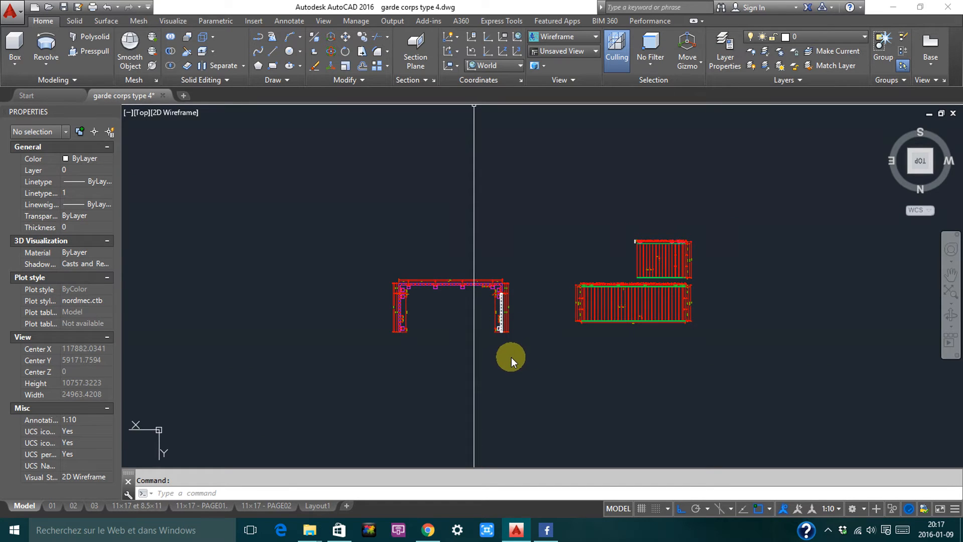
Mirror the anchor bolt about the base plate's midline onto the second bolt circle, keeping the original
scroll(504, 355, up, 8)
scroll(521, 401, up, 12)
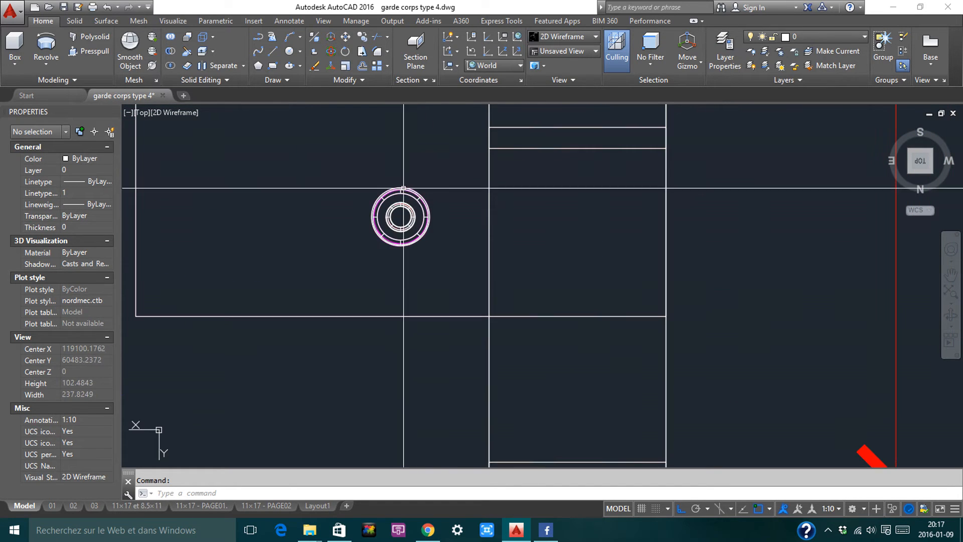
click(411, 190)
middle_drag(365, 217, 471, 324)
scroll(471, 324, down, 2)
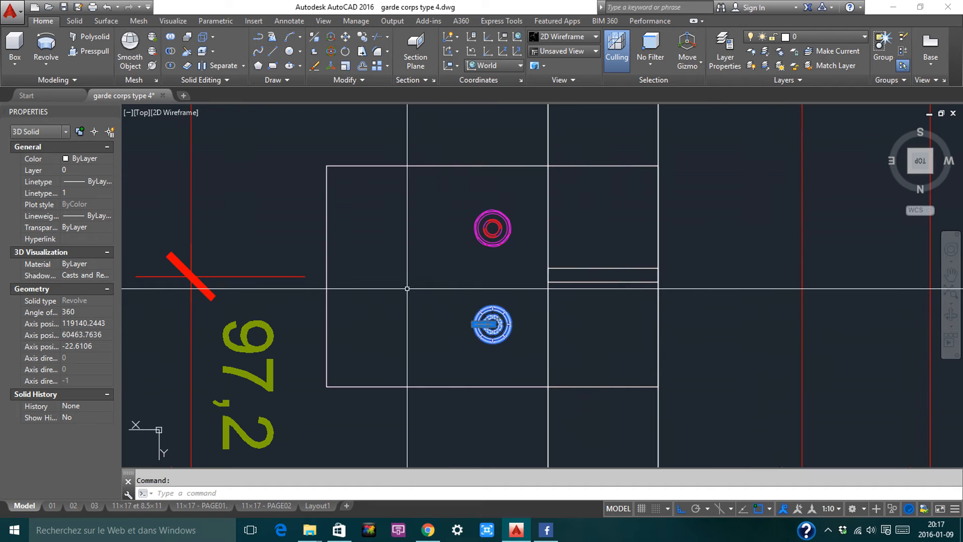
text(i)
key(Return)
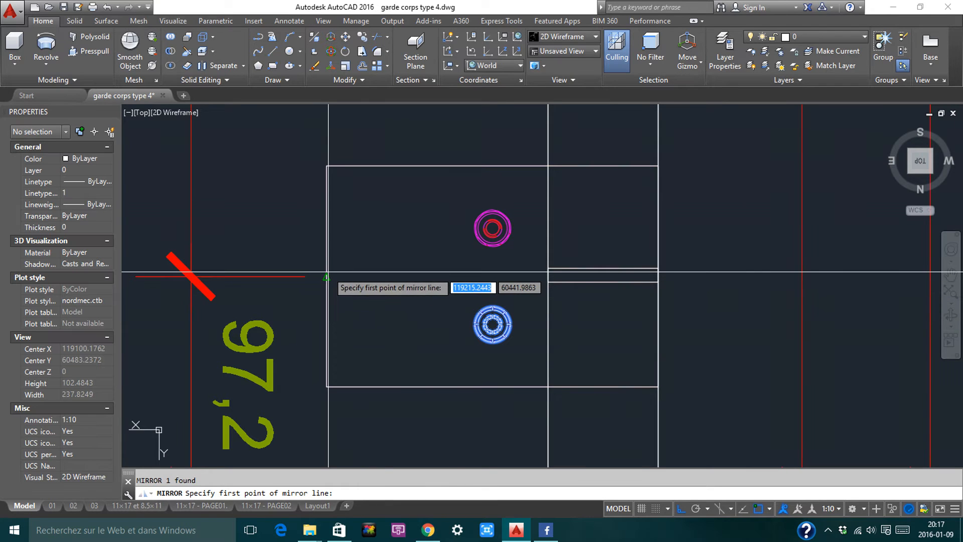
click(326, 276)
key(Escape)
scroll(496, 221, down, 4)
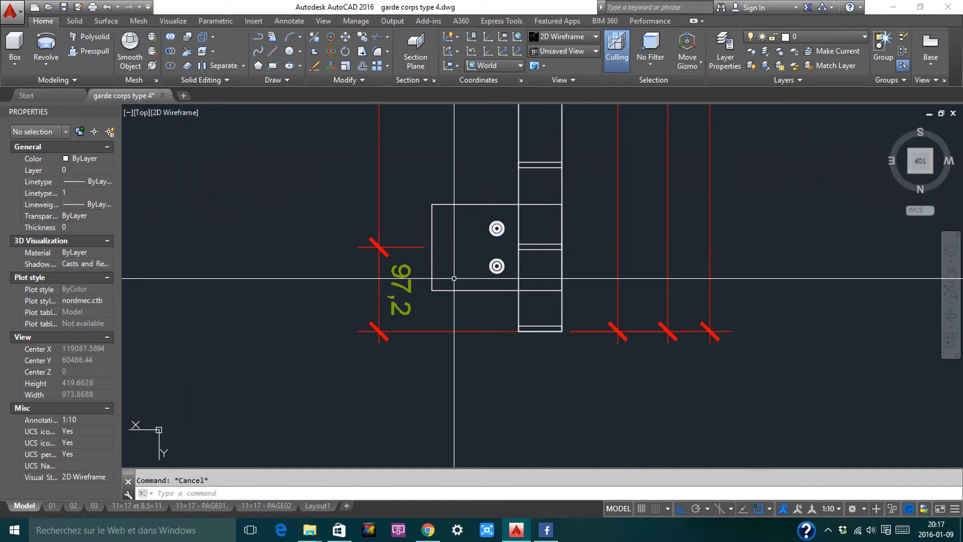
Draw a solid box over the dashed plate outline on the base plate, rising to the underside of the guardrail's bottom rail
mouse_move(497, 221)
shift+middle_down()
mouse_move(501, 230)
mouse_move(490, 208)
shift+middle_up()
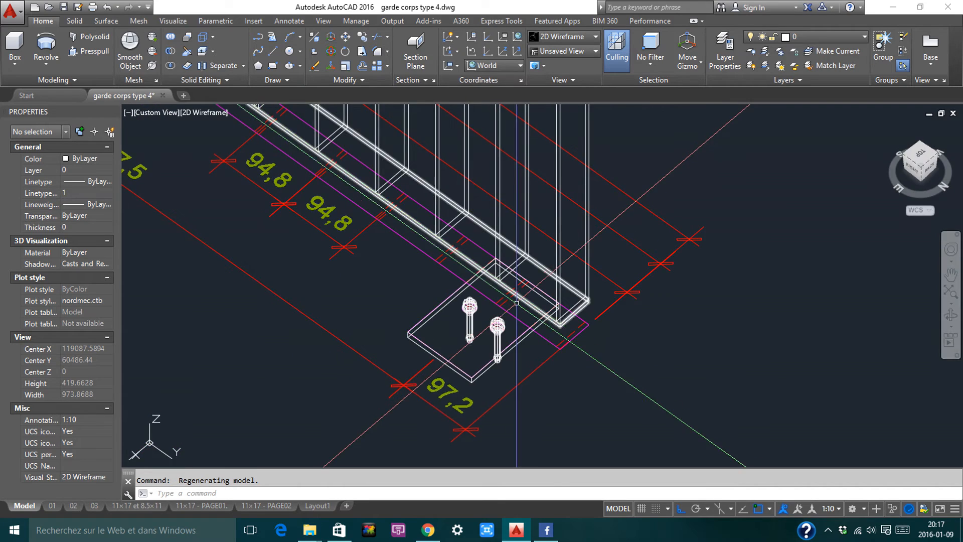
scroll(516, 316, up, 6)
scroll(492, 272, down, 4)
middle_drag(492, 273, 556, 285)
scroll(556, 285, up, 2)
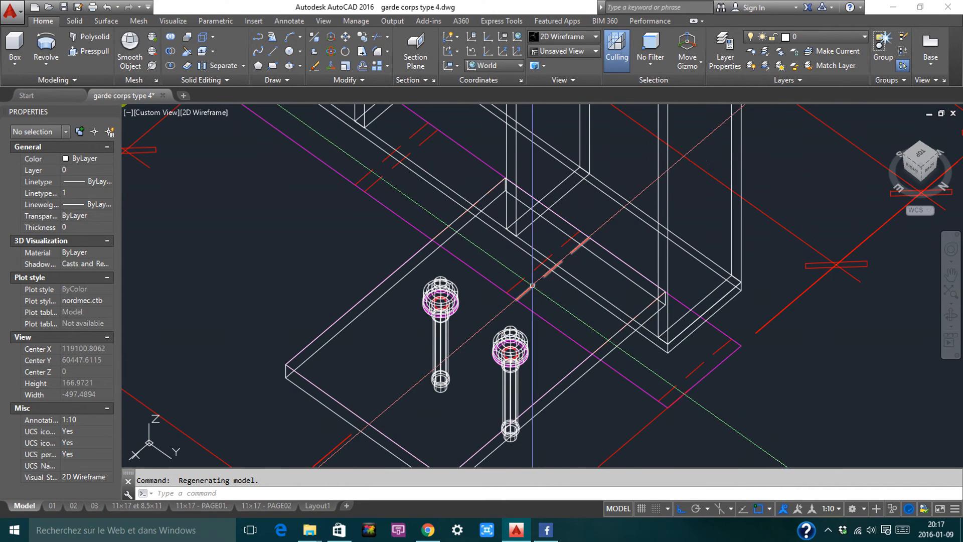
click(15, 50)
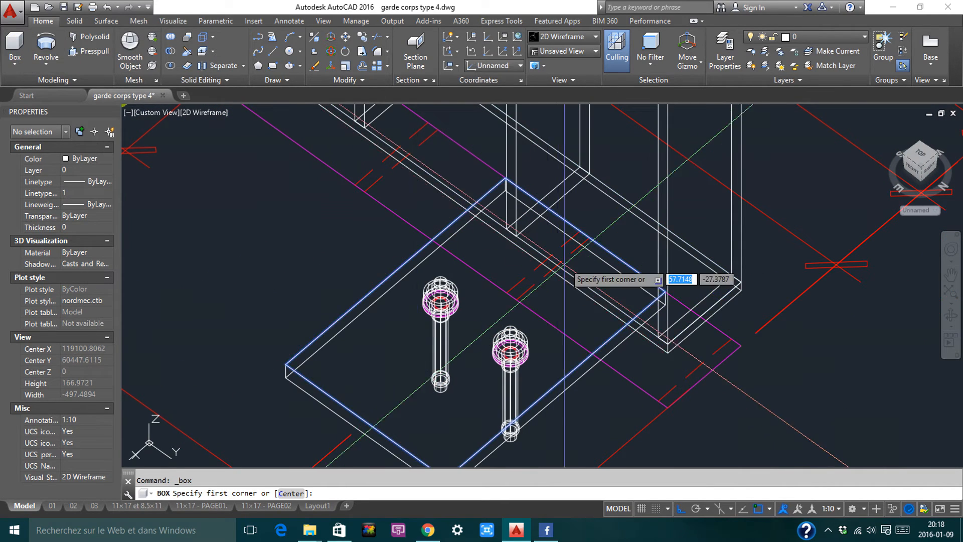
click(515, 300)
click(580, 230)
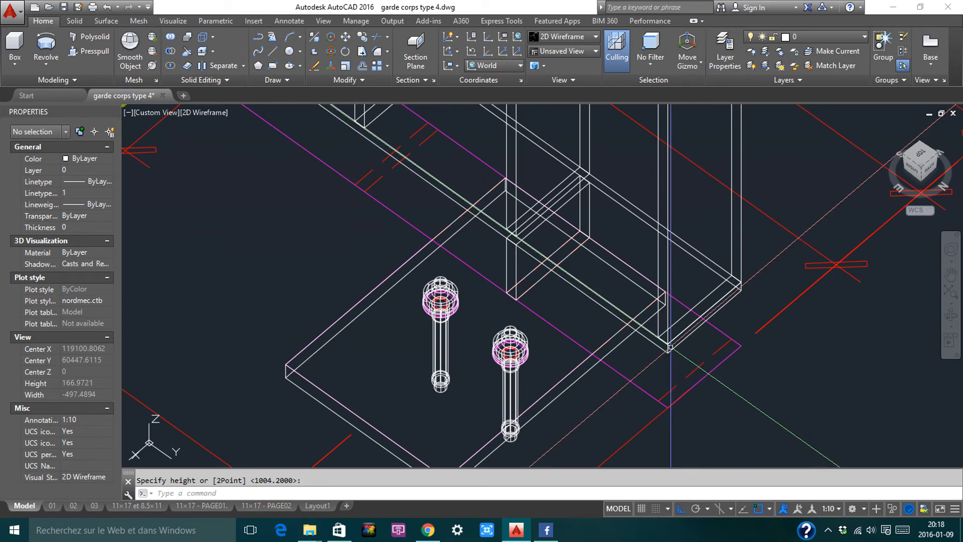
key(Escape)
Try the Realistic visual style, set it to Conceptual, and orbit to show both anchors on the base plate
shift+middle_drag(670, 347, 370, 232)
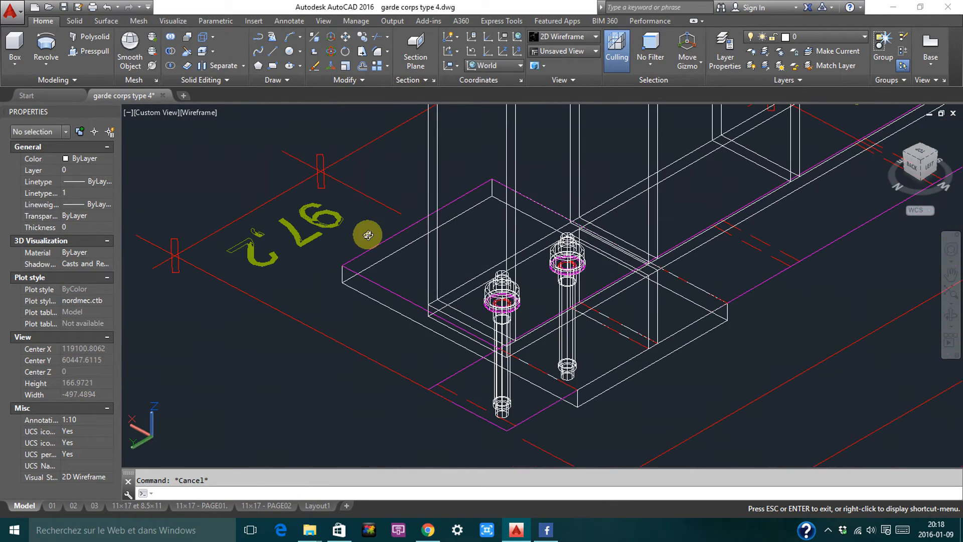
click(565, 40)
click(617, 115)
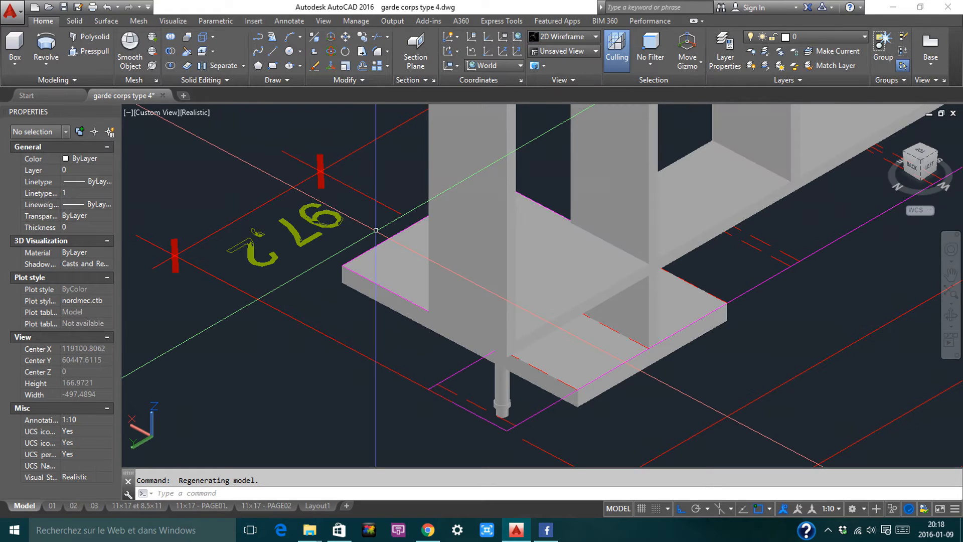
click(565, 40)
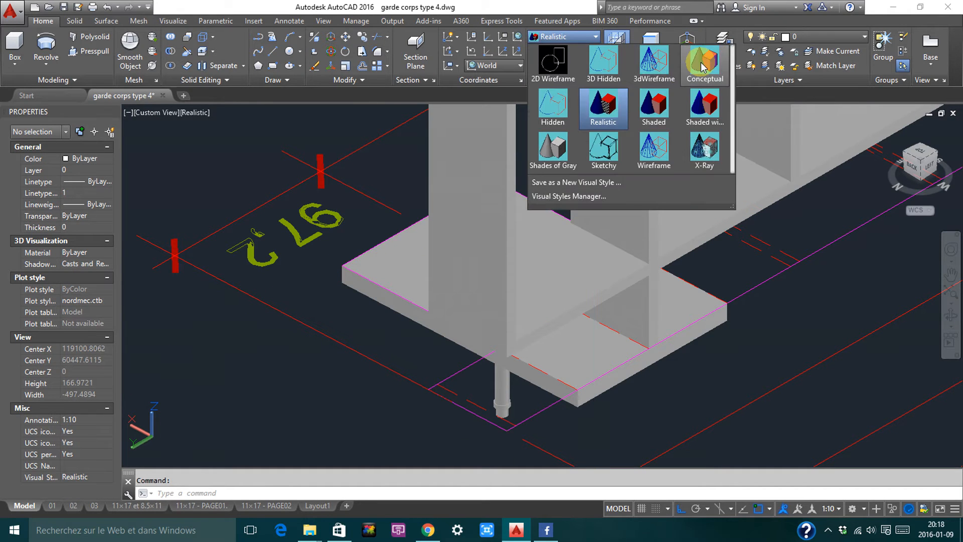
click(703, 65)
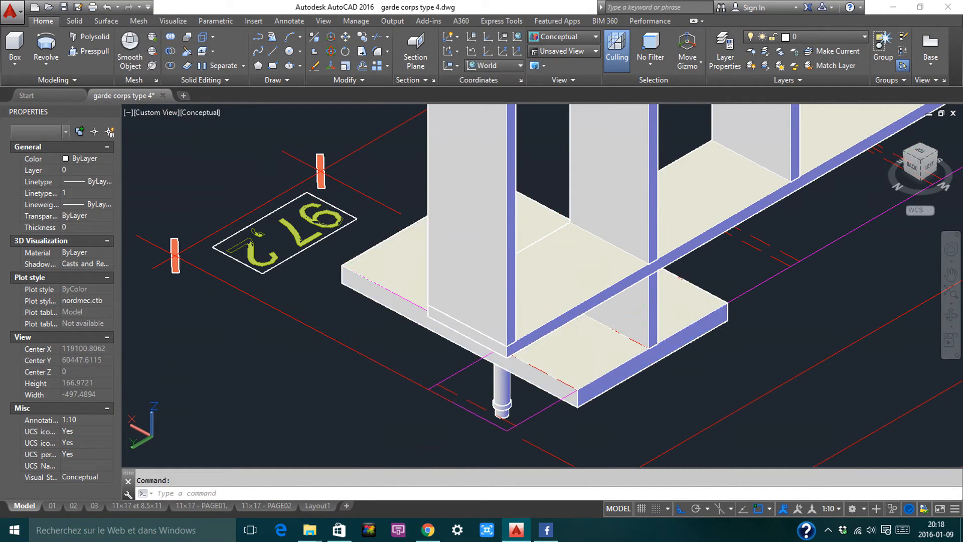
shift+middle_drag(570, 316, 705, 318)
click(512, 233)
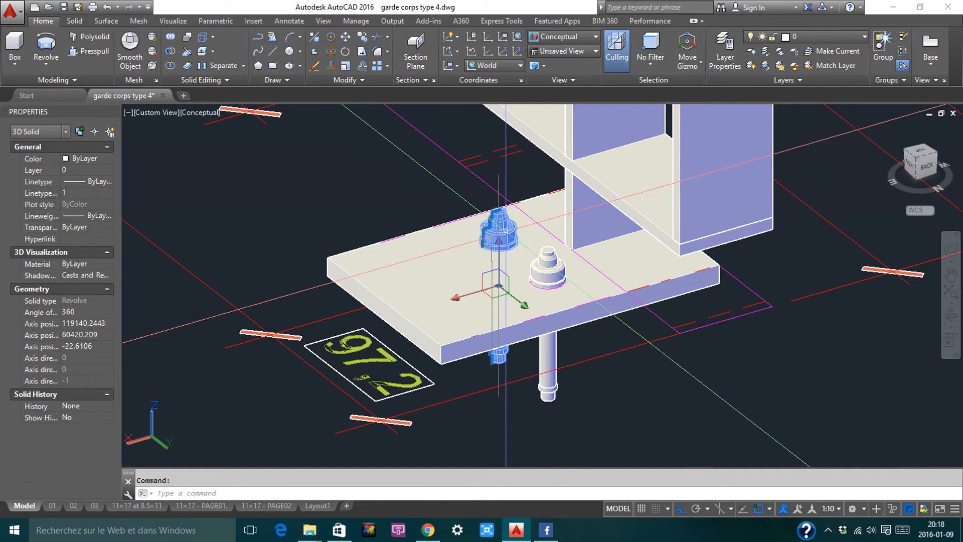
click(548, 268)
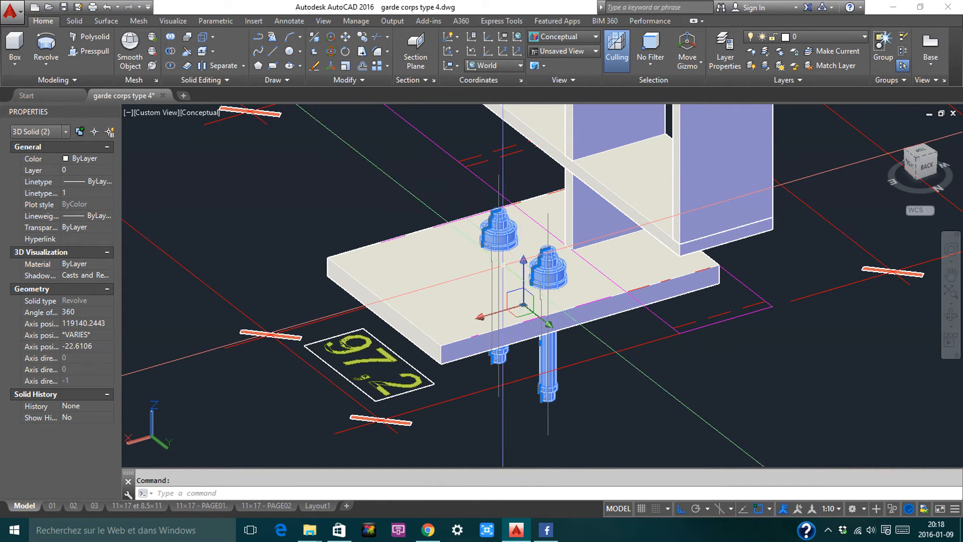
click(597, 221)
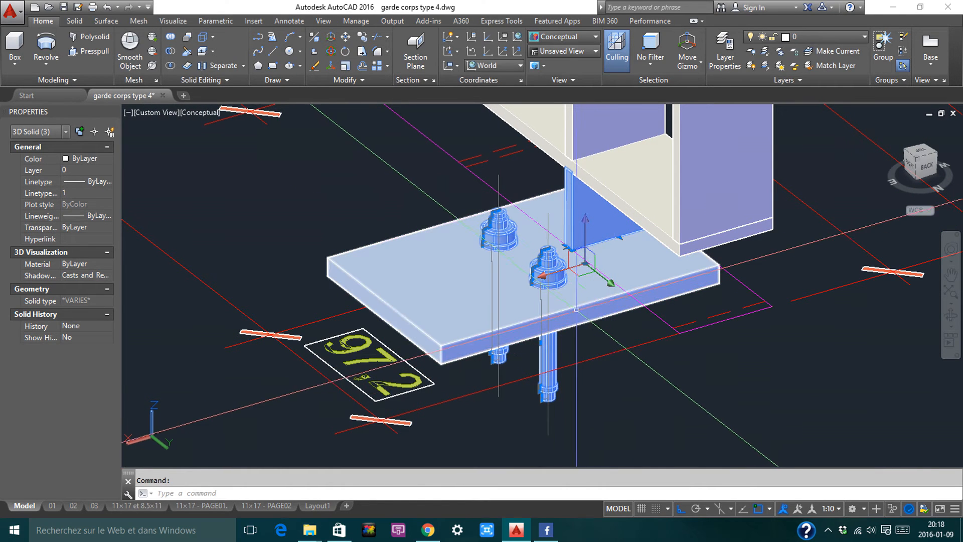
key(Escape)
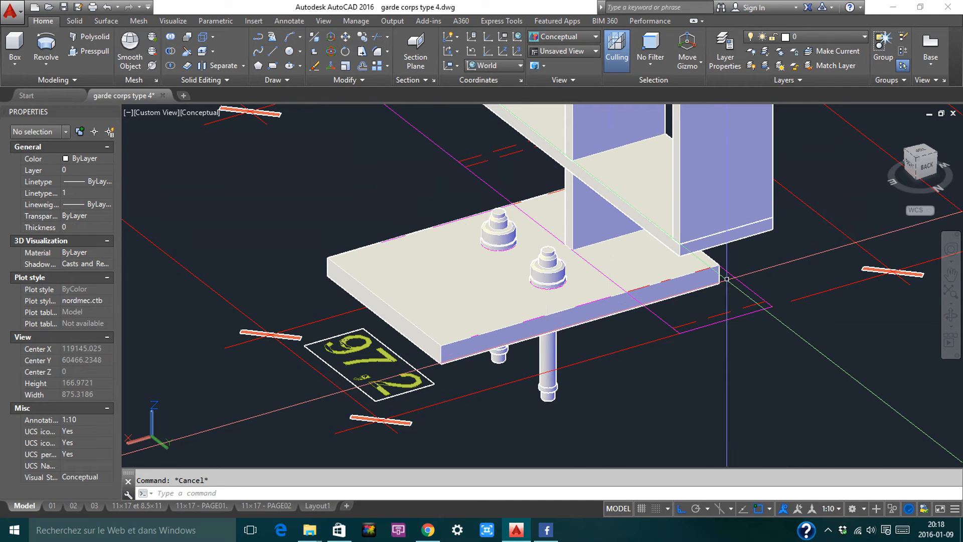
Group the base plate, the short upright plate and the two anchor bolts into one unnamed group
click(602, 283)
click(568, 216)
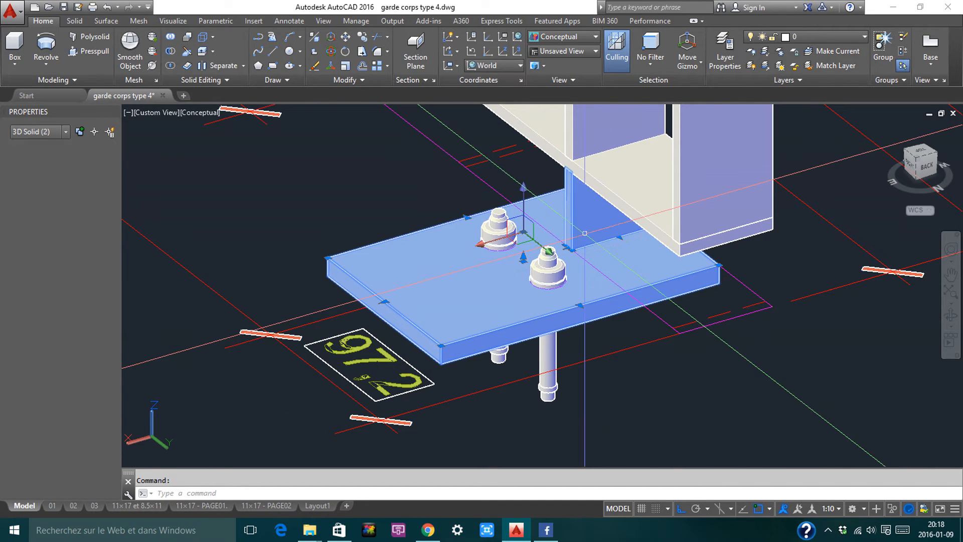
click(548, 271)
click(498, 230)
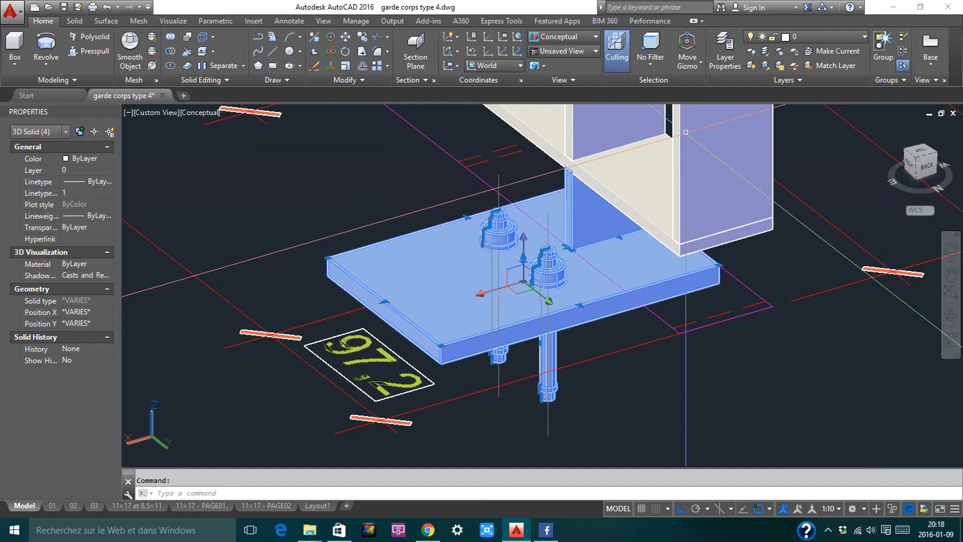
click(879, 48)
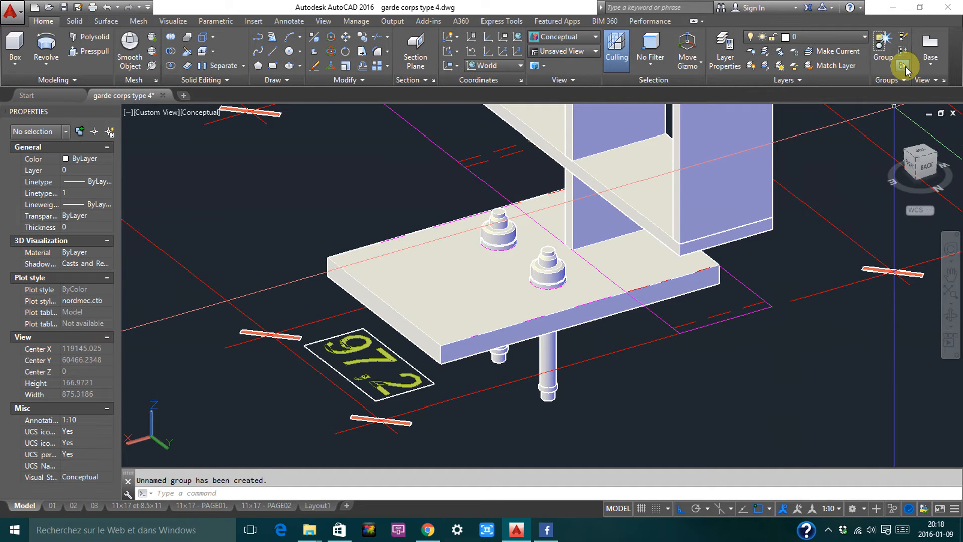
key(Escape)
Select the grouped base plate assembly to check its members and examine where it sits along the guardrail
click(606, 251)
scroll(535, 320, down, 2)
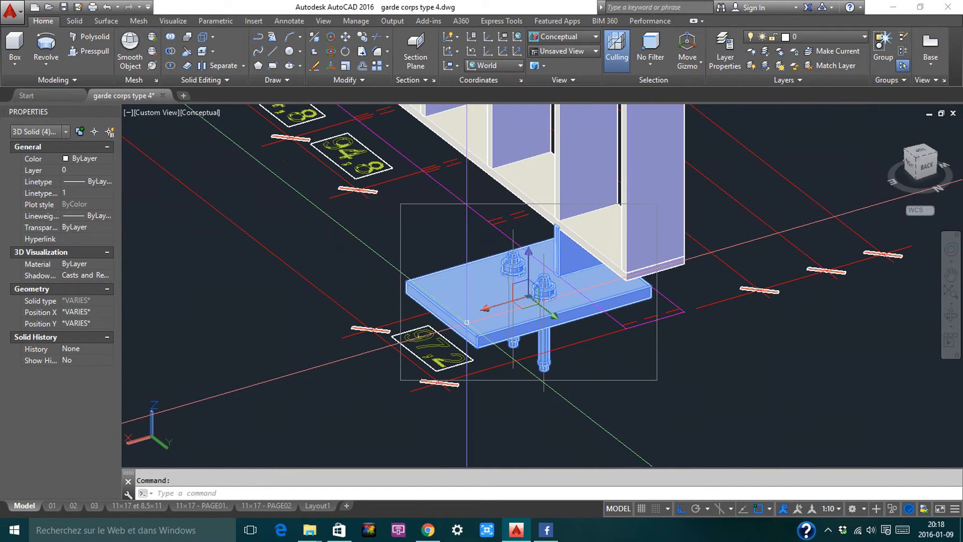
key(Escape)
middle_drag(466, 323, 542, 368)
click(492, 347)
scroll(492, 350, up, 2)
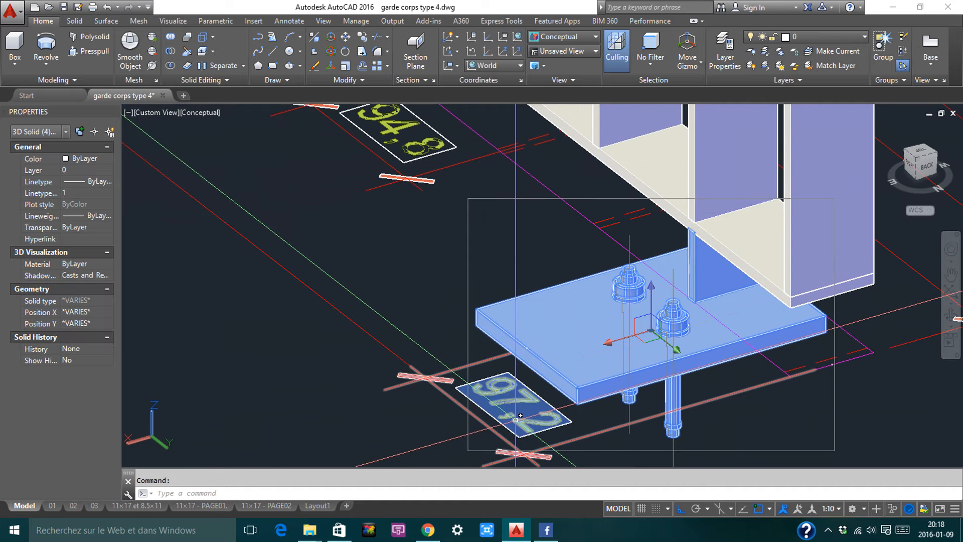
scroll(515, 350, down, 3)
scroll(517, 351, down, 2)
middle_drag(528, 331, 591, 379)
scroll(593, 379, down, 2)
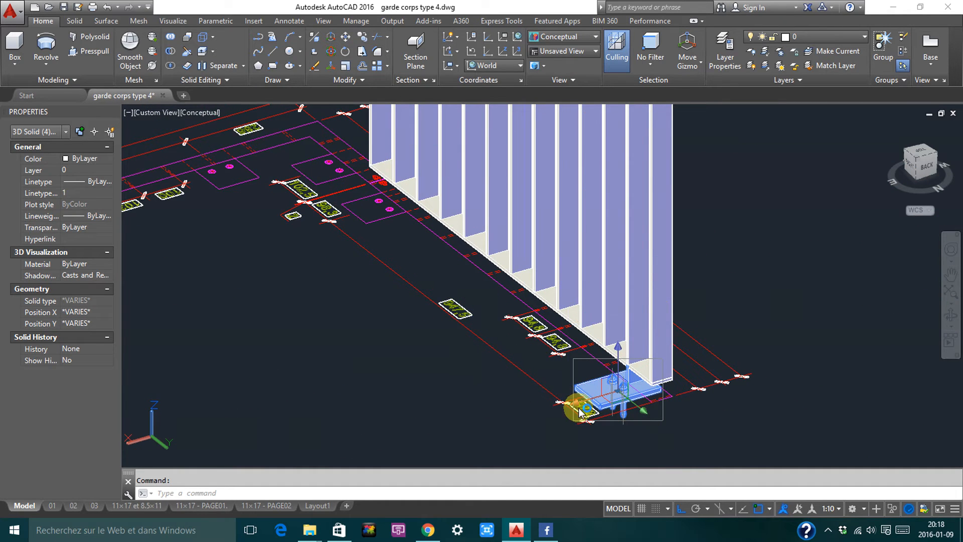
scroll(587, 409, up, 2)
Switch to 2D Wireframe and copy the base plate group from its top corner to the matching plate outline at the guardrail section's other end
click(562, 37)
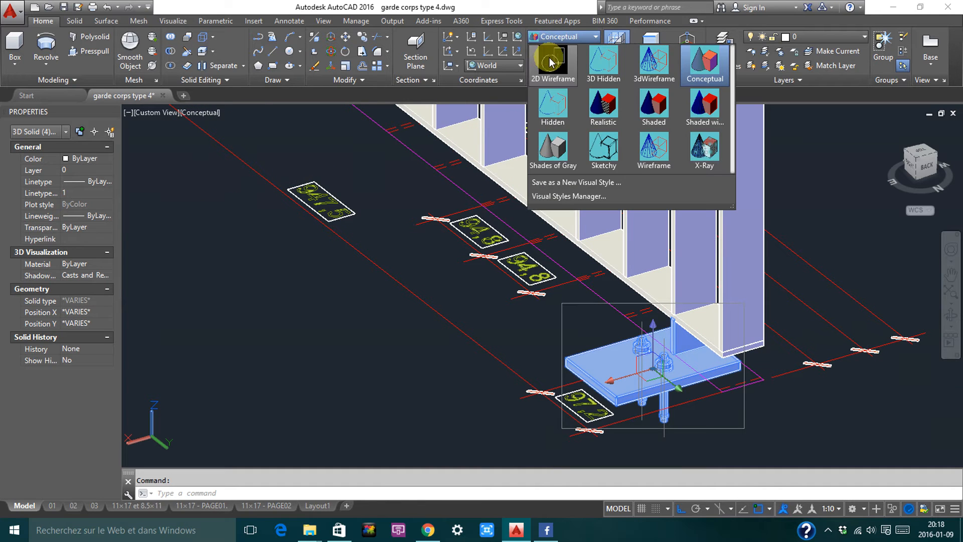
click(554, 78)
scroll(558, 401, up, 4)
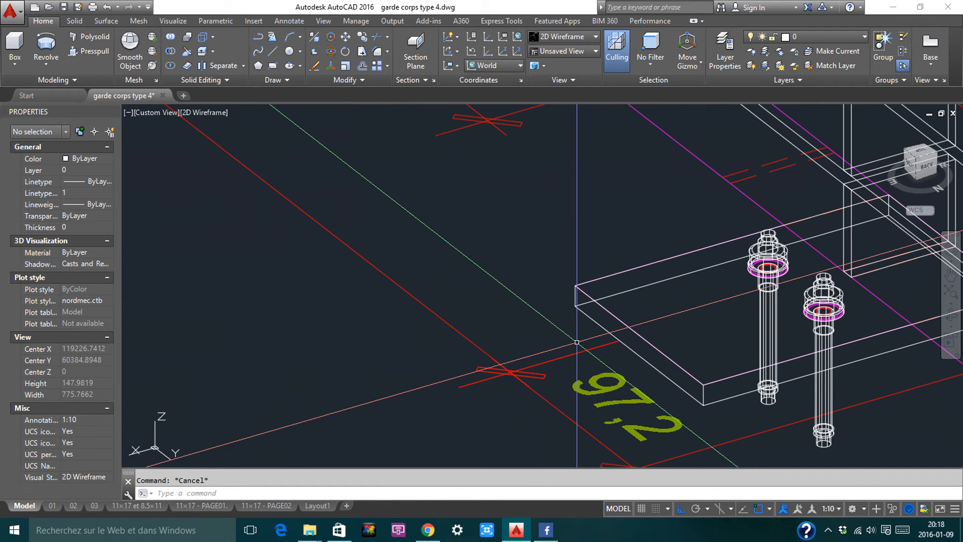
click(575, 305)
text(CO)
key(Return)
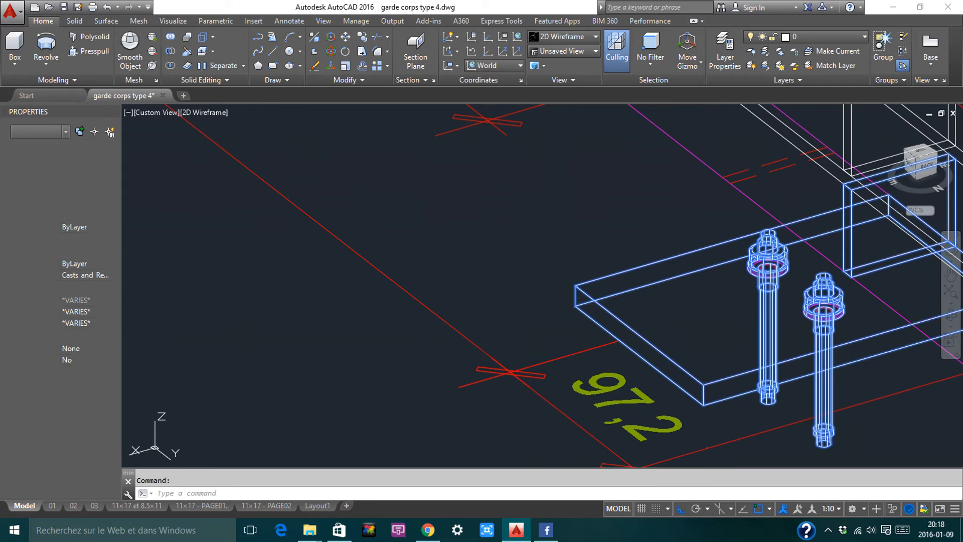
click(576, 285)
scroll(663, 335, down, 7)
middle_drag(573, 241, 602, 346)
scroll(554, 321, up, 3)
scroll(532, 329, up, 4)
click(445, 323)
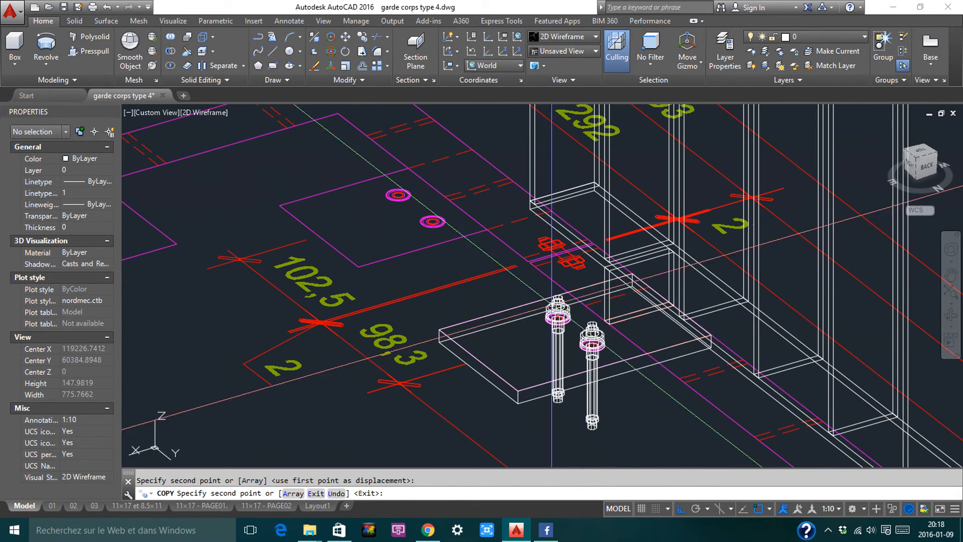
key(Escape)
Set the view to Top over the side section of the guardrail plan
scroll(655, 253, down, 9)
scroll(655, 254, down, 2)
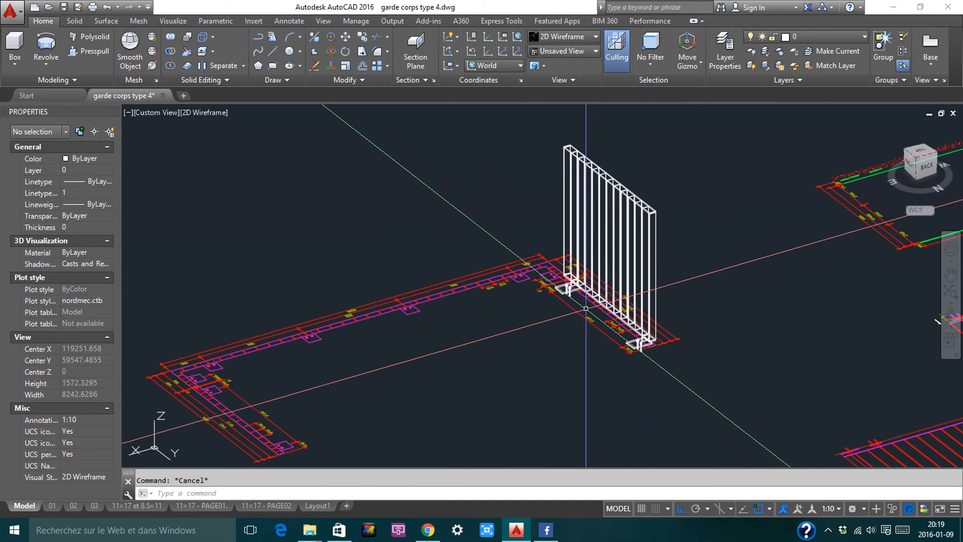
click(919, 159)
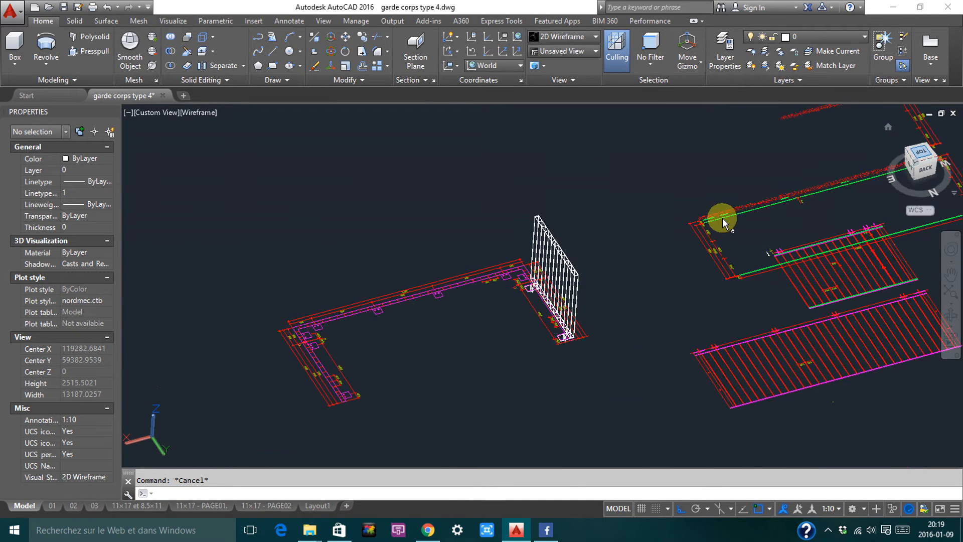
scroll(479, 211, up, 7)
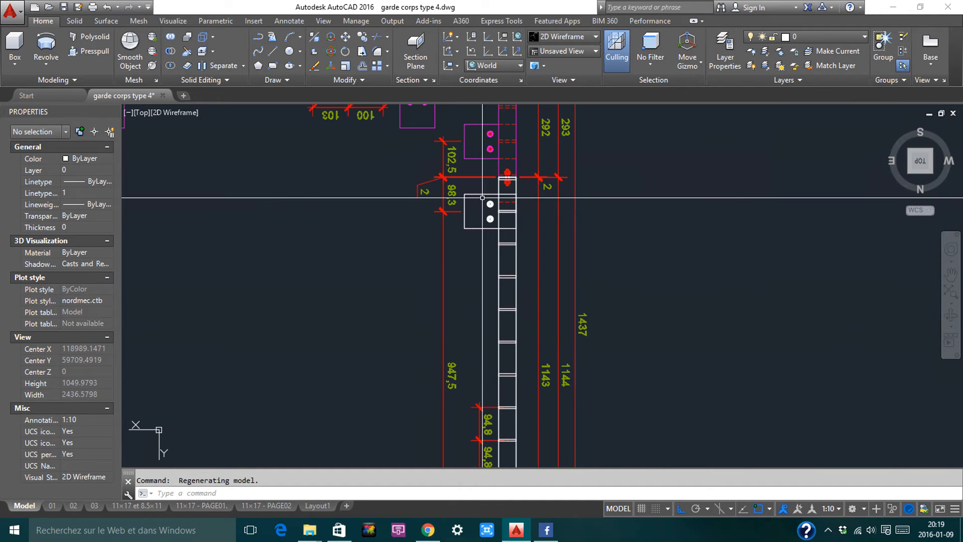
Mirror the finished side section with both base plate groups about the centre line of the 3072 long side, keeping the originals
click(485, 196)
scroll(490, 192, up, 9)
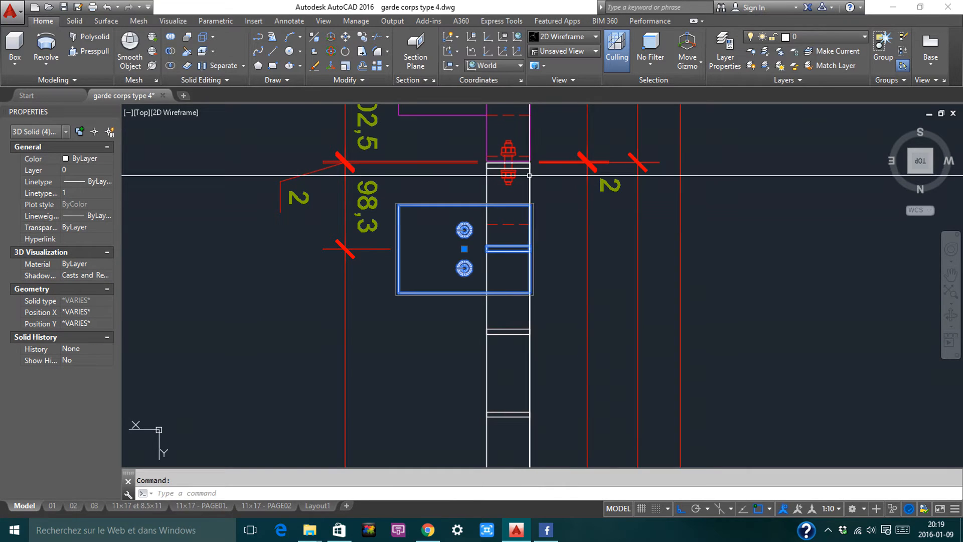
click(533, 187)
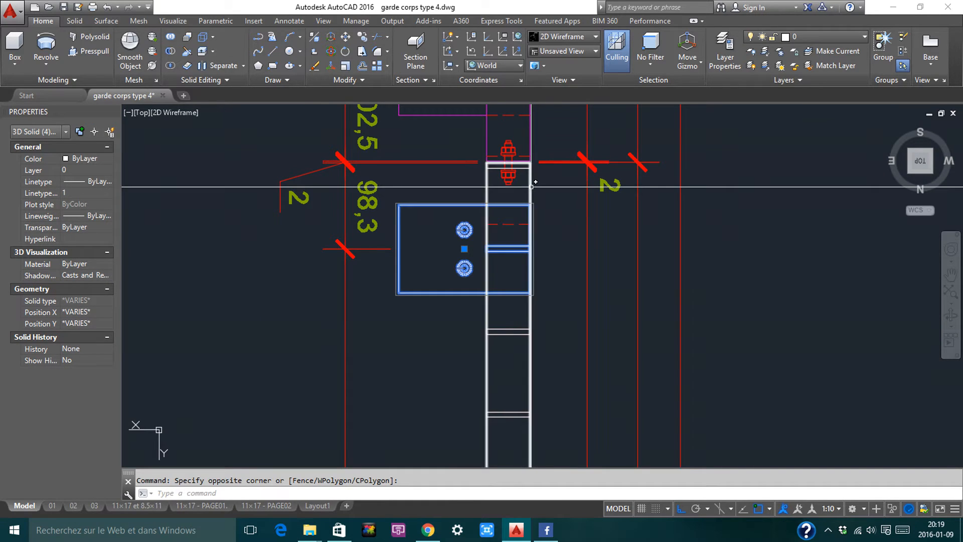
click(527, 168)
click(528, 162)
scroll(530, 153, down, 5)
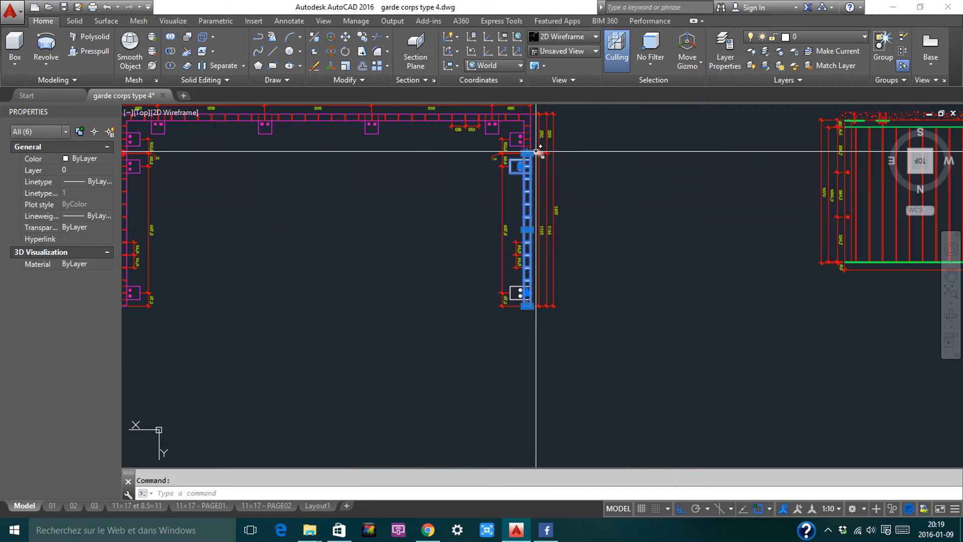
scroll(526, 318, up, 4)
scroll(522, 314, up, 4)
scroll(526, 300, up, 2)
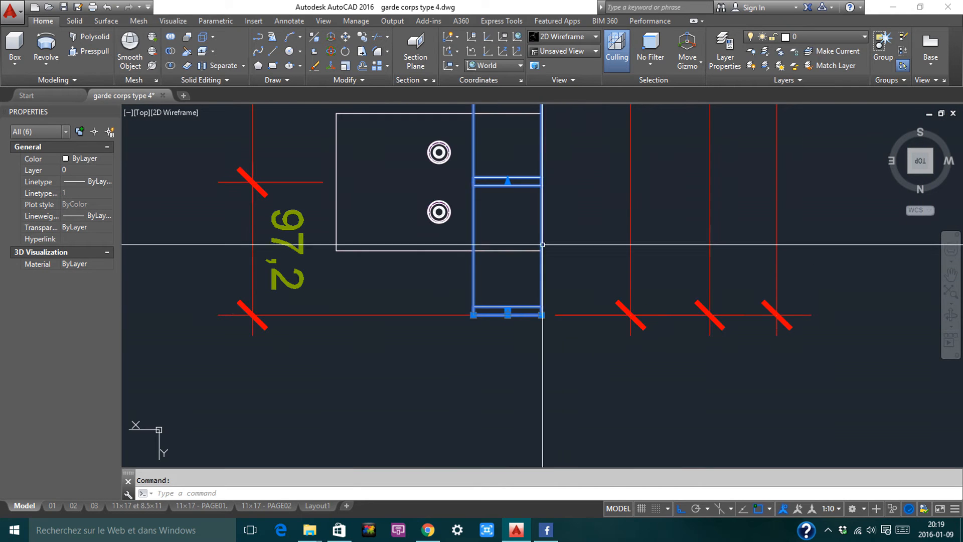
scroll(531, 249, down, 8)
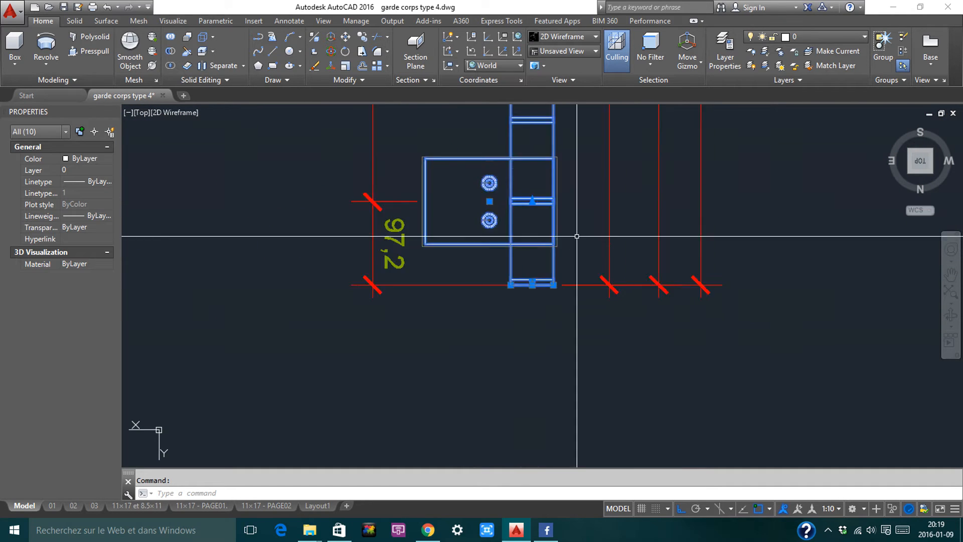
middle_drag(512, 209, 514, 255)
scroll(468, 186, up, 5)
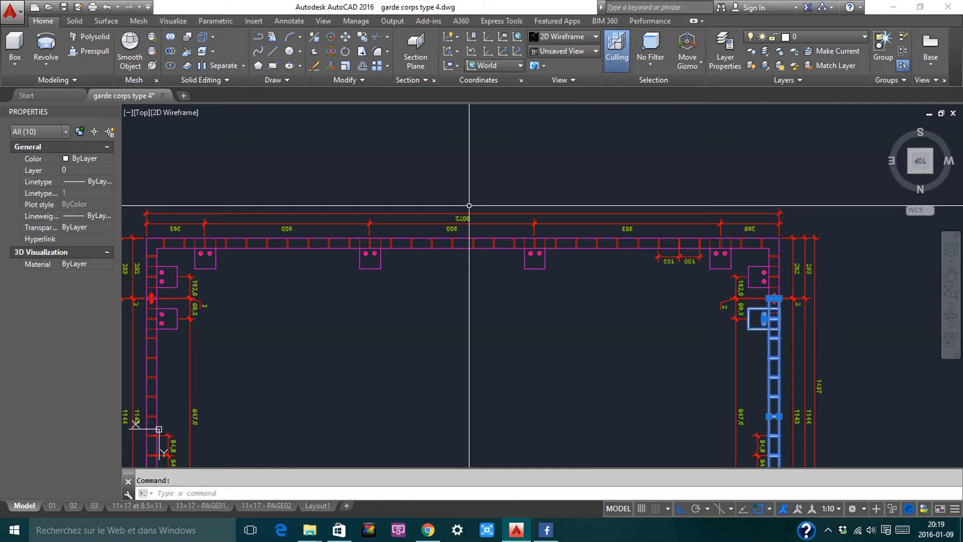
key(Return)
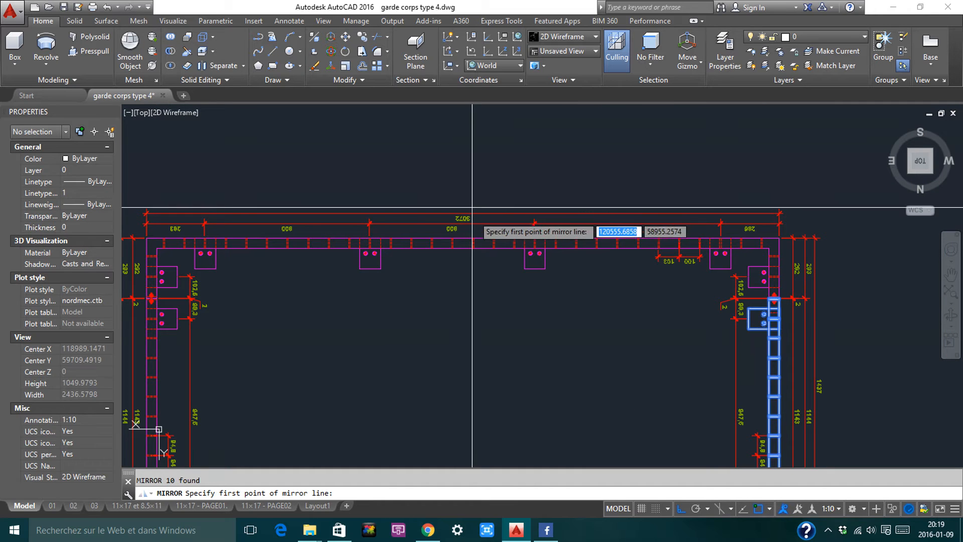
click(463, 212)
click(482, 157)
key(Escape)
scroll(371, 203, up, 4)
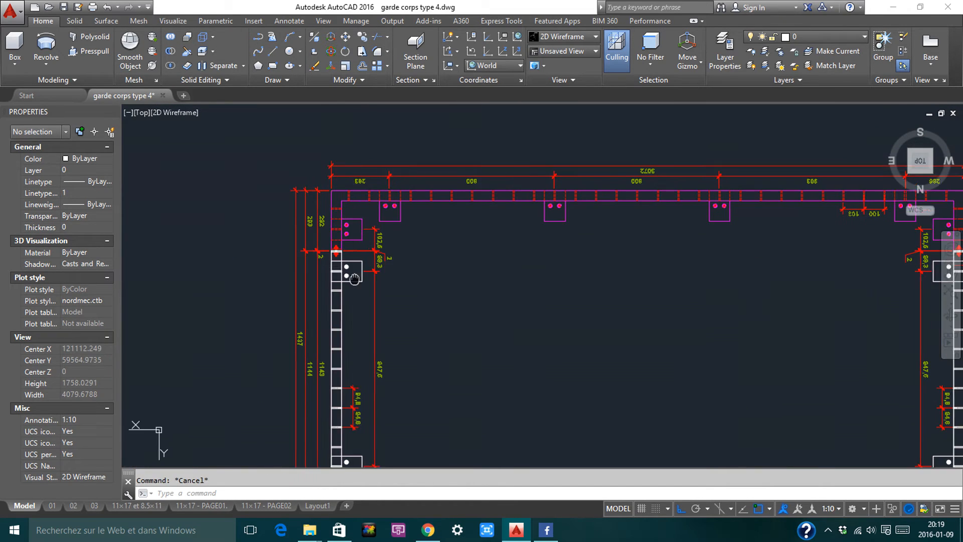
scroll(385, 211, up, 2)
scroll(447, 286, down, 5)
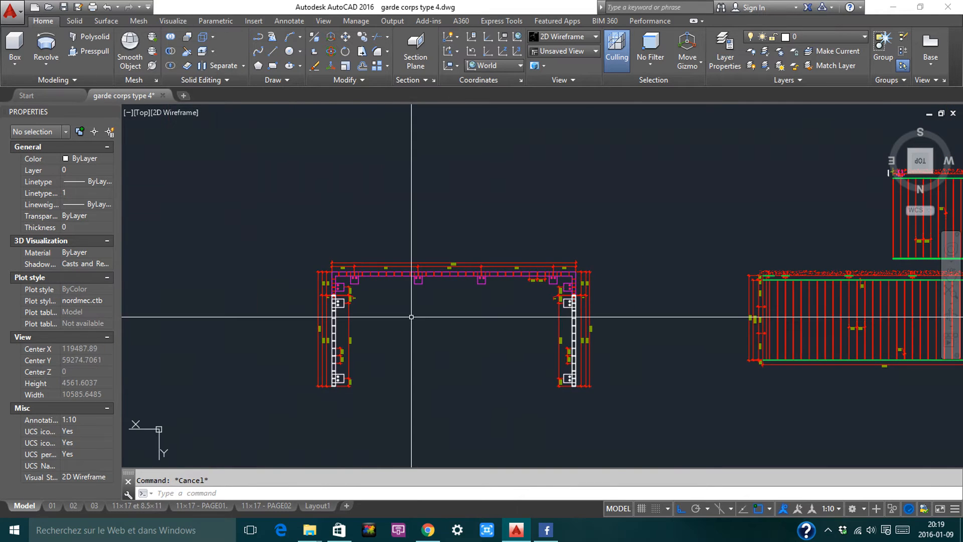
Orbit to a 3D view and copy the base plate group from its corner to the neighbouring plate outline across the section joint
scroll(621, 306, up, 4)
scroll(621, 306, up, 3)
click(595, 324)
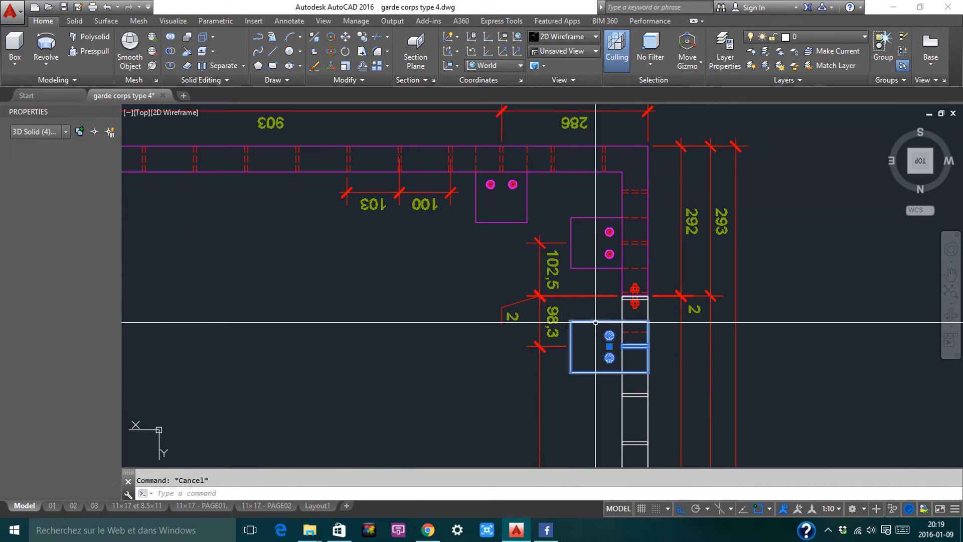
key(Escape)
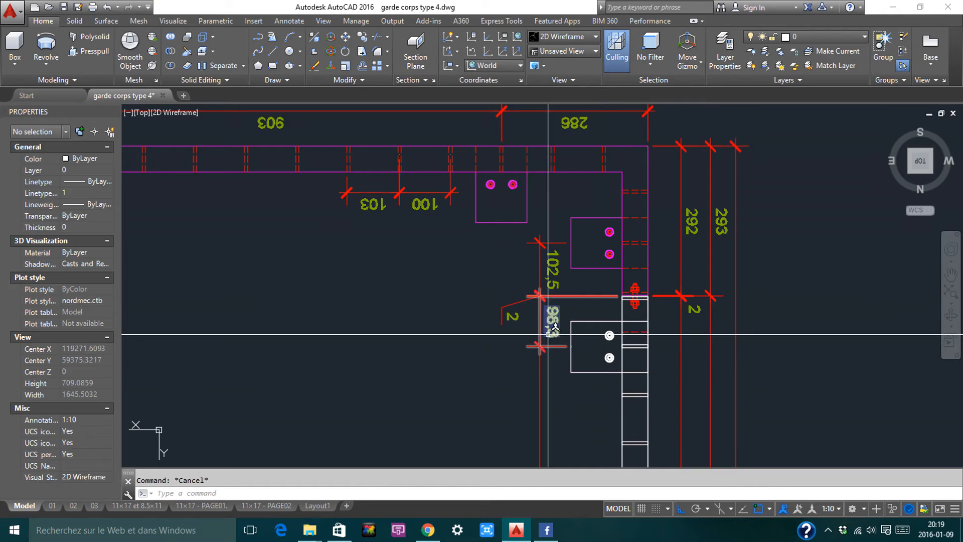
shift+middle_drag(595, 324, 666, 269)
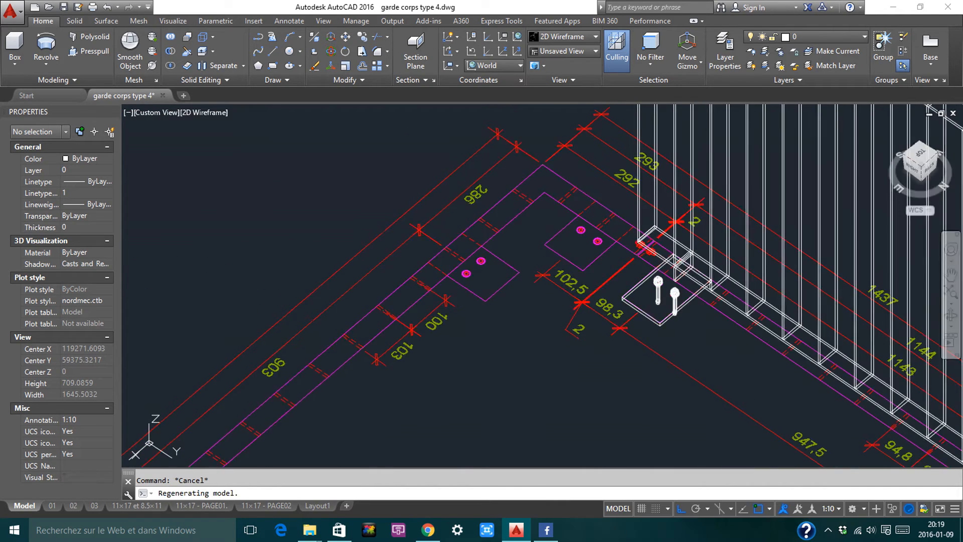
scroll(621, 318, up, 4)
click(573, 262)
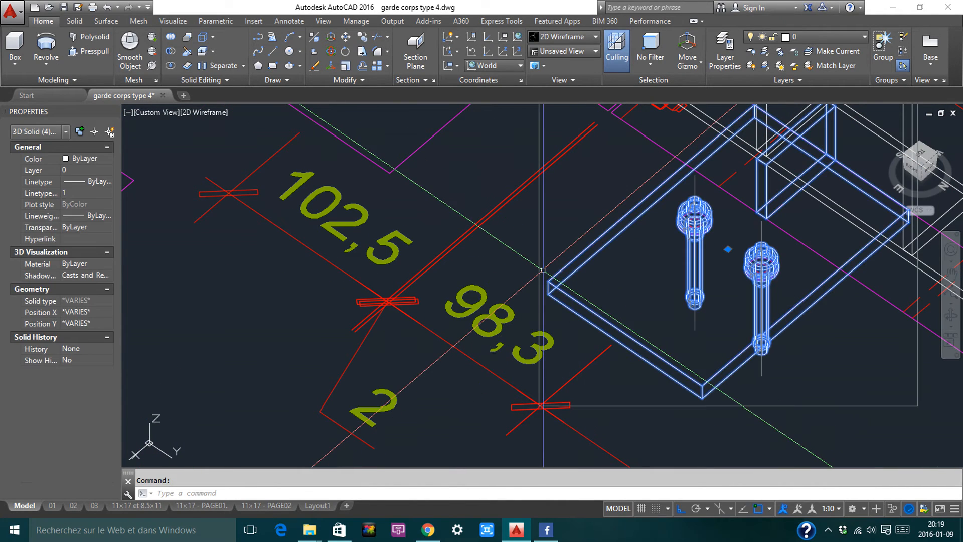
text(o)
key(Return)
scroll(652, 351, down, 3)
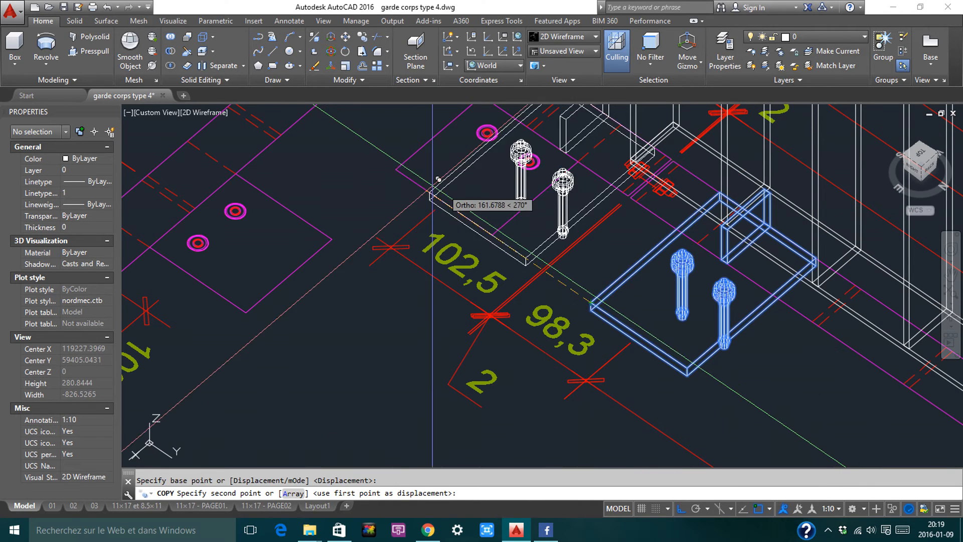
click(398, 170)
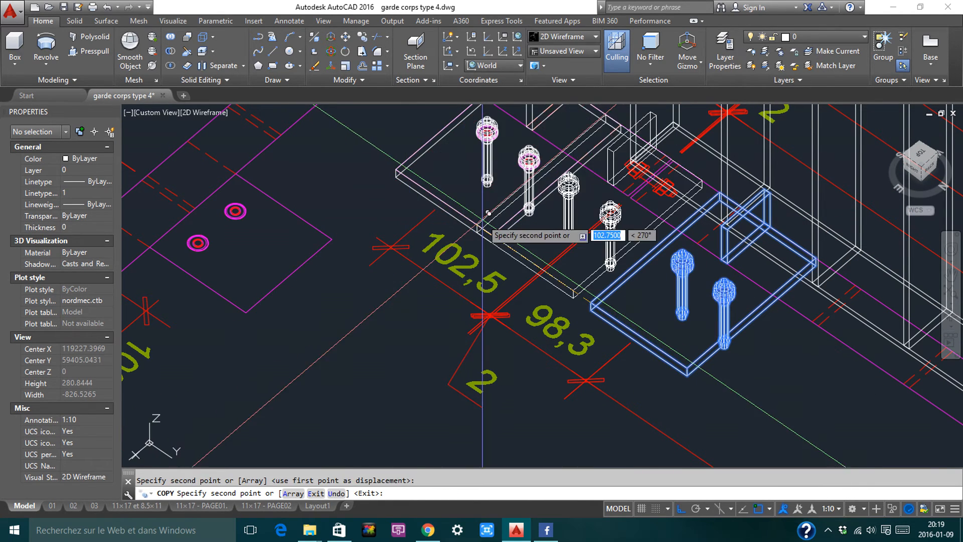
key(Escape)
scroll(531, 261, down, 5)
key(Escape)
Mirror the copied base plate group across the diagonal from the guardrail's outer corner to its inner corner, keeping the original
middle_drag(516, 198, 497, 235)
scroll(497, 232, up, 5)
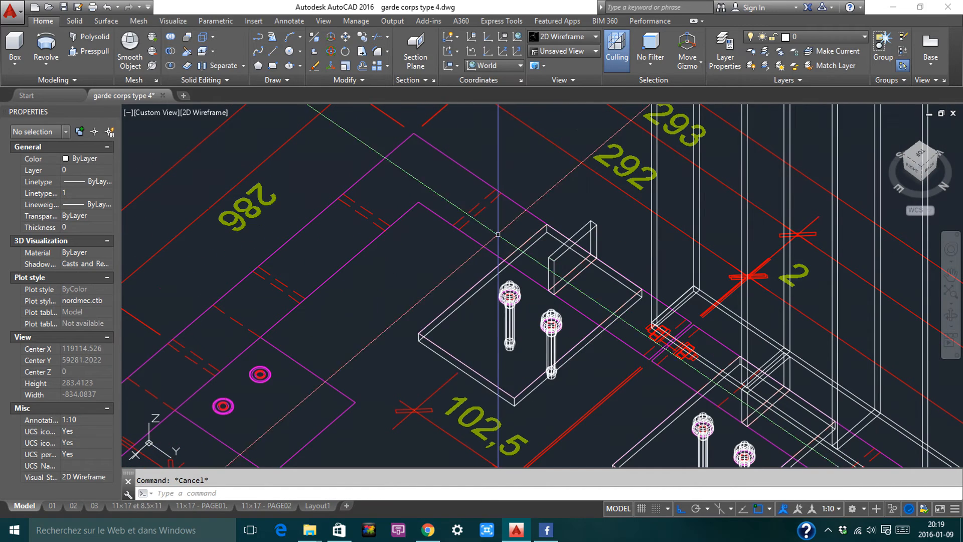
click(494, 271)
text(mi)
key(Return)
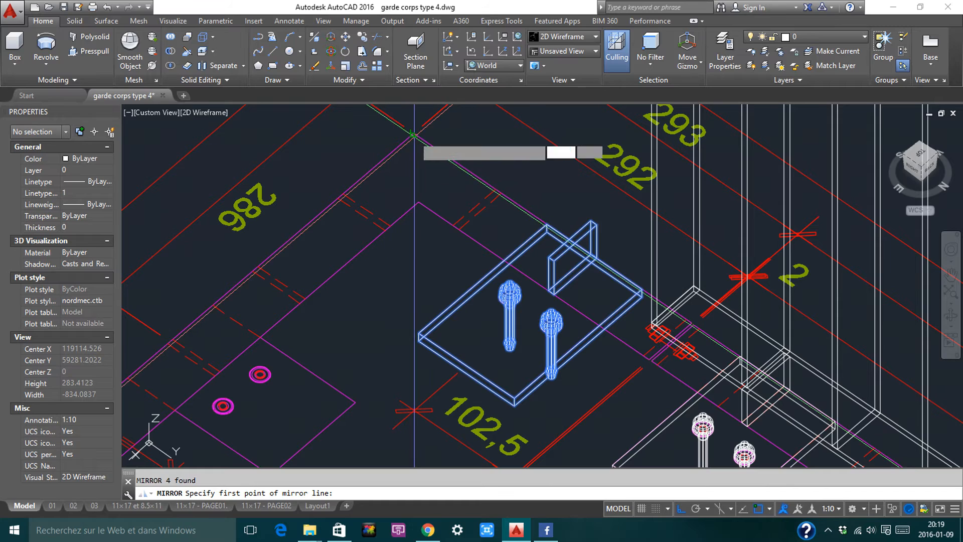
click(413, 134)
click(414, 209)
key(Return)
middle_drag(374, 311, 449, 210)
key(Escape)
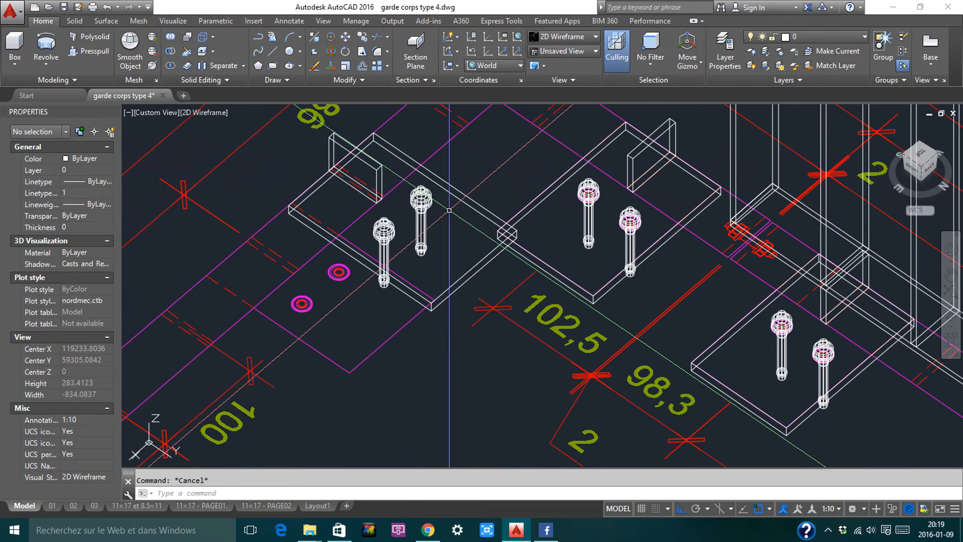
Move the mirrored base plate group along the long side to the first plate outline from the corner
click(454, 240)
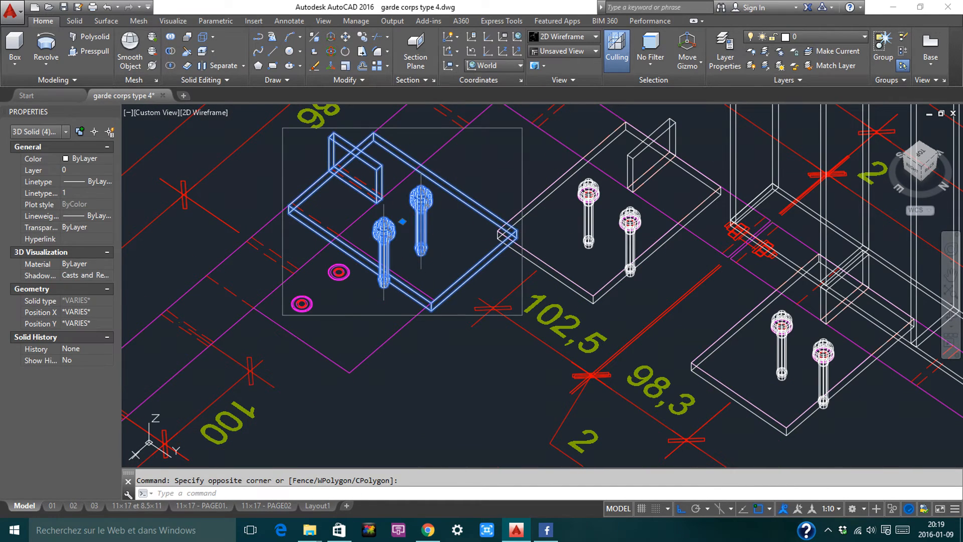
click(521, 315)
text(m)
key(Return)
click(515, 233)
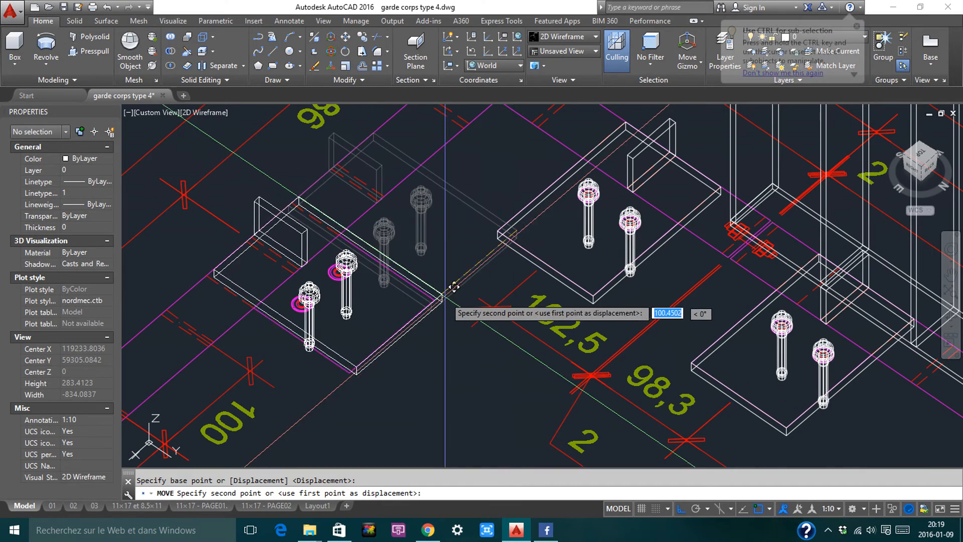
click(452, 286)
key(Escape)
scroll(410, 244, down, 2)
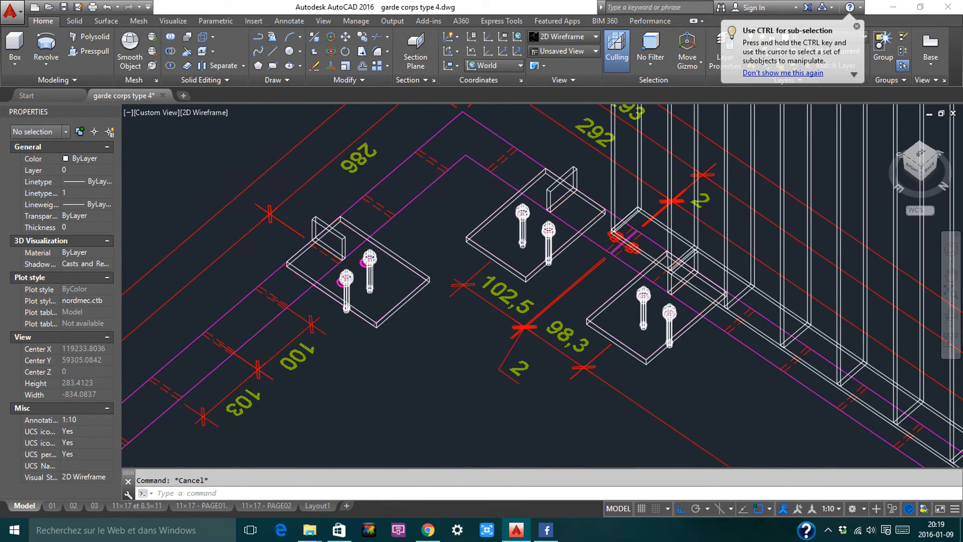
scroll(438, 248, up, 2)
scroll(394, 211, down, 4)
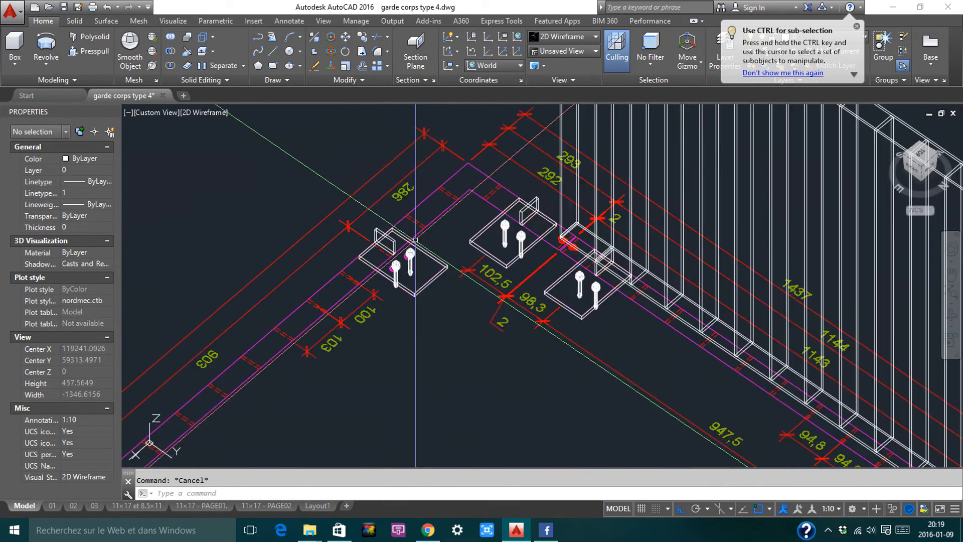
middle_drag(513, 270, 415, 235)
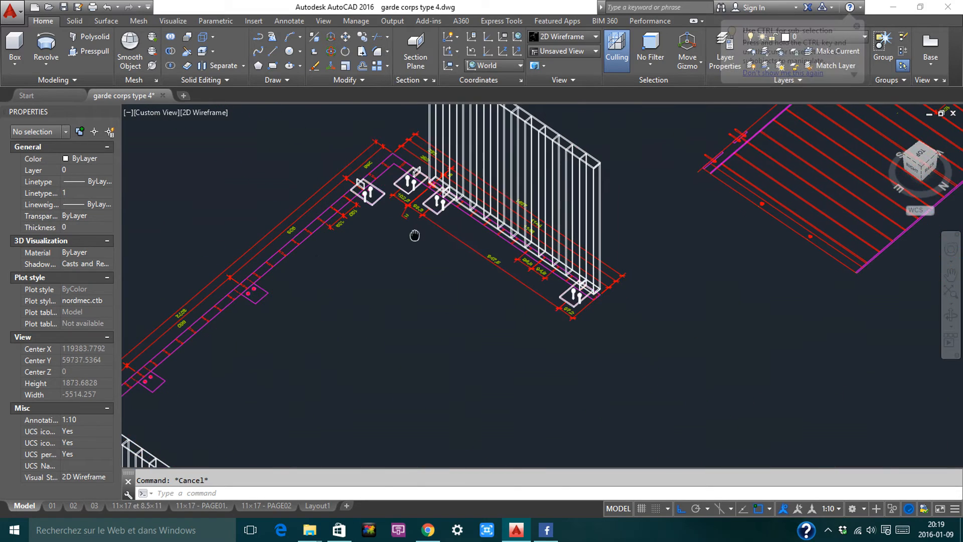
middle_drag(507, 210, 480, 248)
middle_drag(513, 281, 572, 304)
scroll(718, 374, up, 8)
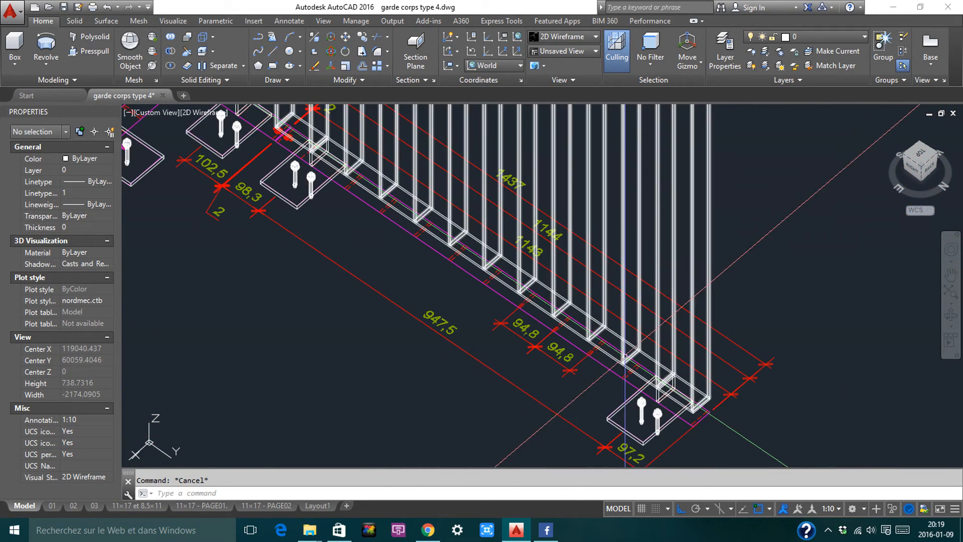
click(716, 373)
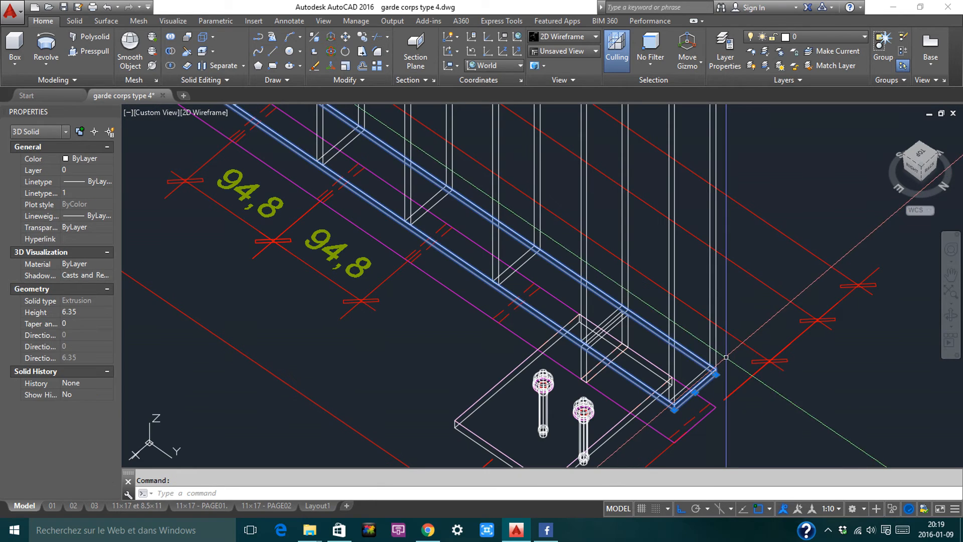
click(727, 358)
click(701, 393)
scroll(717, 307, down, 6)
middle_drag(721, 227, 720, 330)
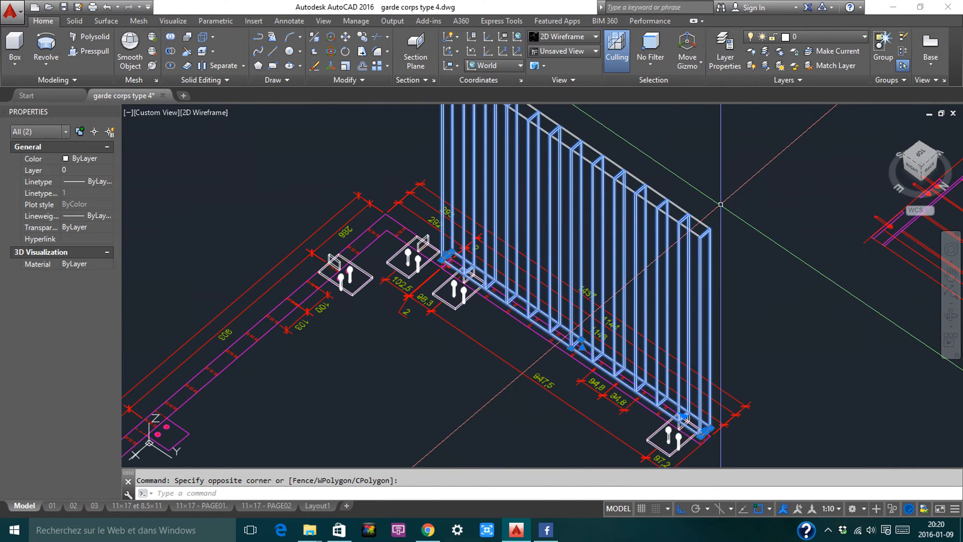
click(645, 202)
scroll(643, 203, down, 5)
text(c)
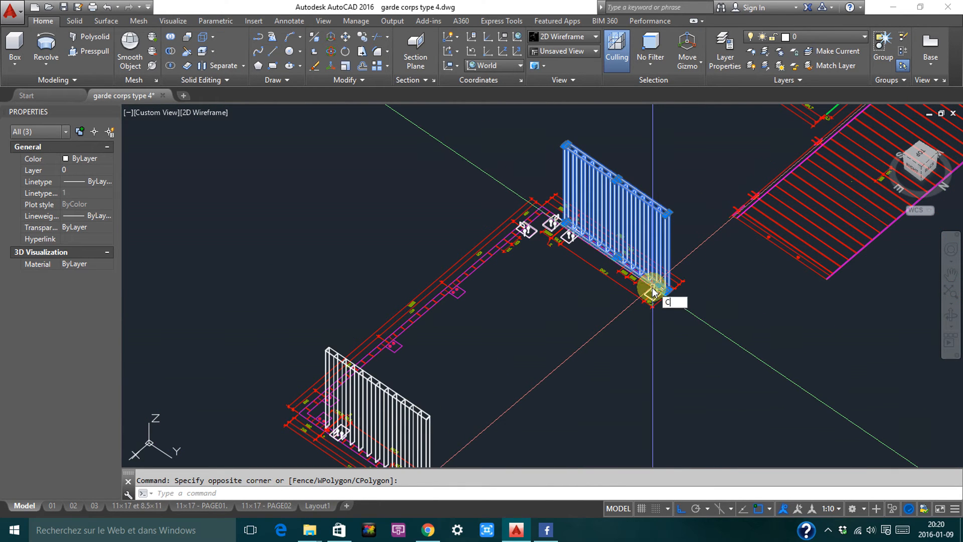
text(o)
key(Return)
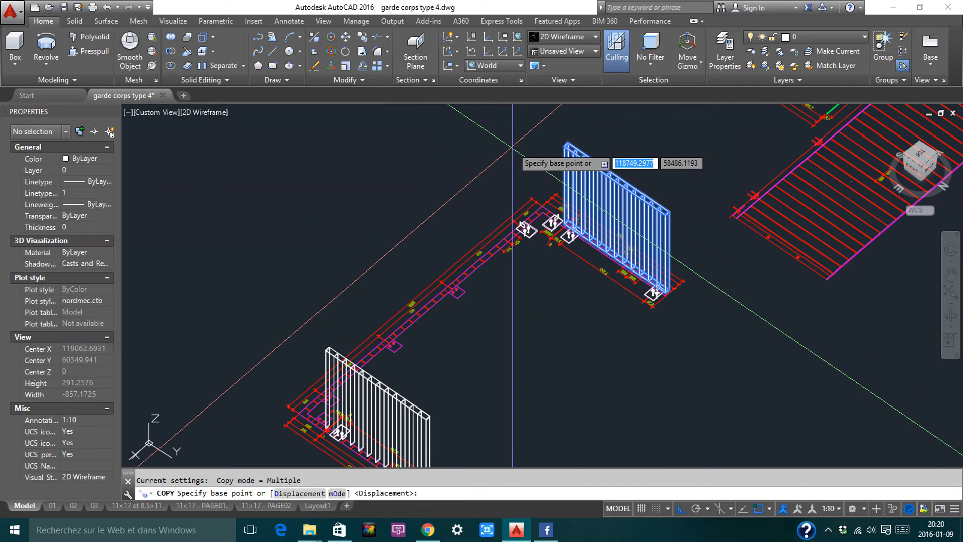
scroll(520, 235, up, 3)
key(Escape)
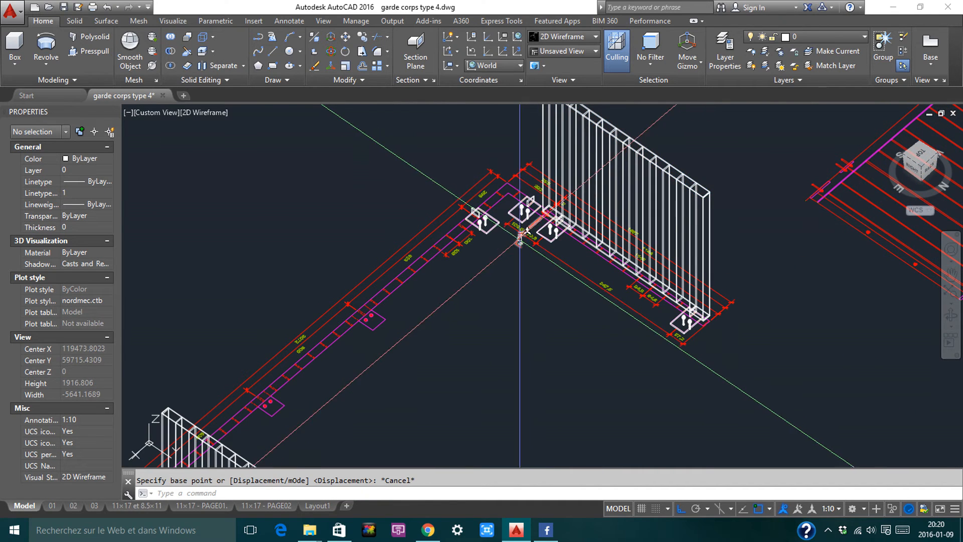
Switch the railing model to the top view
scroll(520, 236, up, 4)
key(Escape)
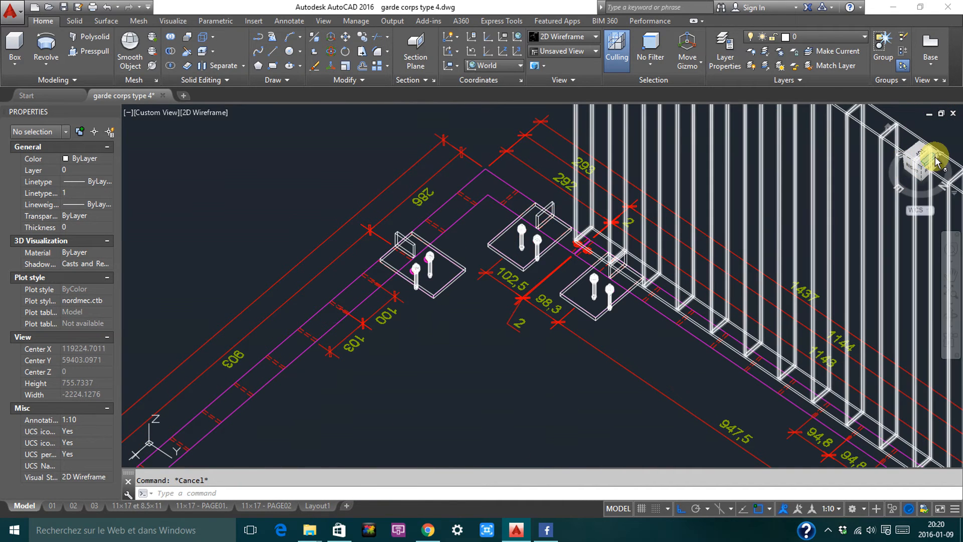
click(935, 161)
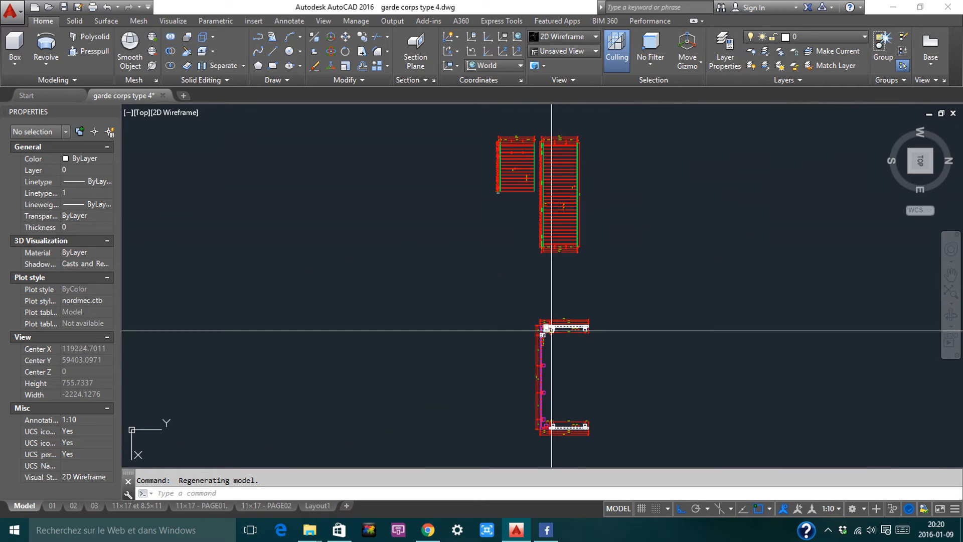
scroll(553, 333, up, 5)
text(pl)
key(Return)
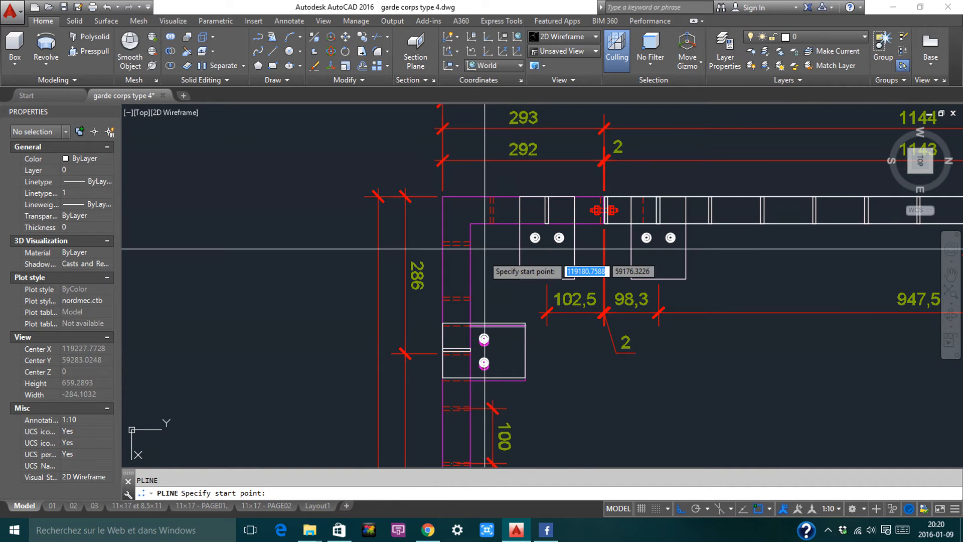
scroll(489, 250, up, 10)
scroll(475, 245, down, 6)
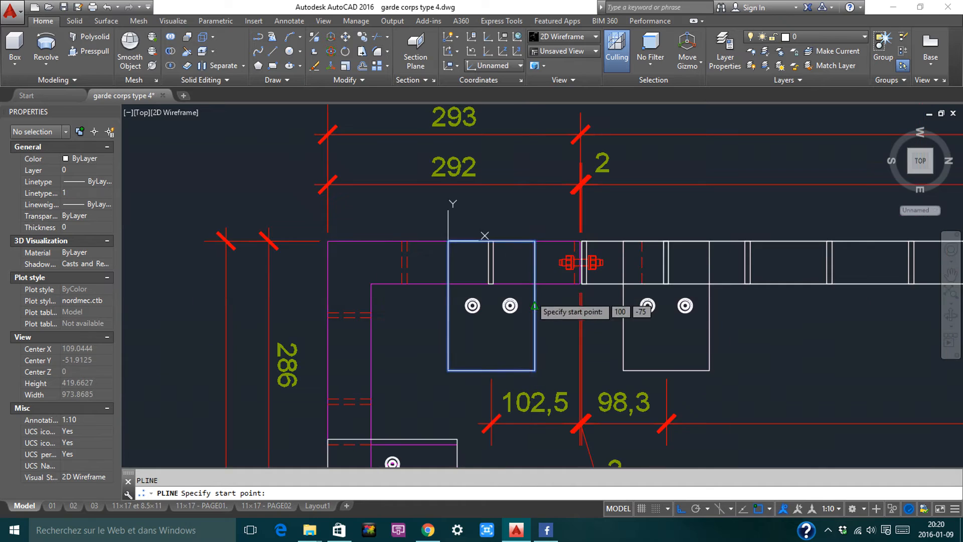
key(Escape)
Start a polyline at the upper leg's joint end and trace across that end and along the inner edge to the inner corner
scroll(583, 257, up, 10)
key(Return)
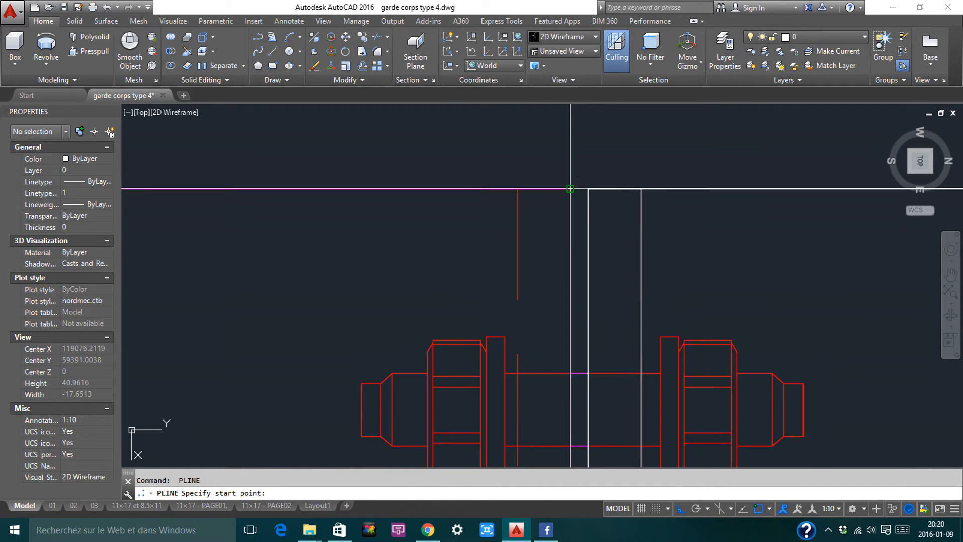
click(570, 189)
scroll(601, 274, down, 5)
click(608, 276)
middle_drag(342, 297, 644, 288)
click(385, 268)
Continue the polyline down the long side's inner edge to the lower inner corner and along the lower leg to its joint end
scroll(398, 189, down, 6)
scroll(393, 279, down, 6)
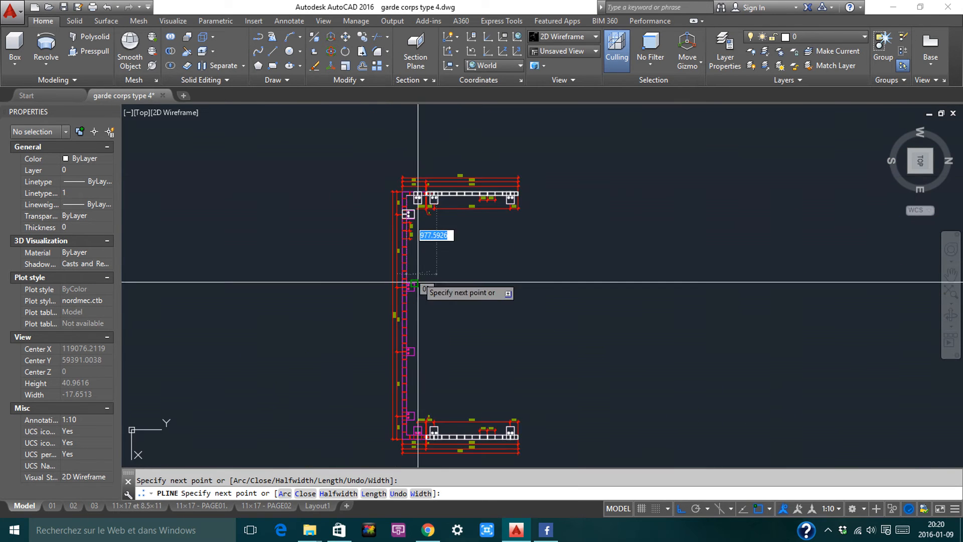
scroll(396, 397, up, 10)
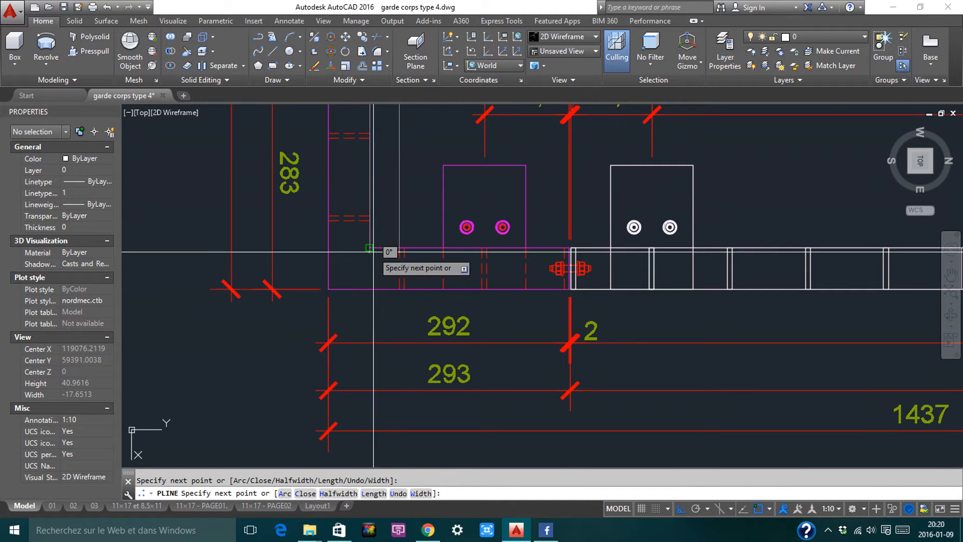
scroll(573, 265, up, 8)
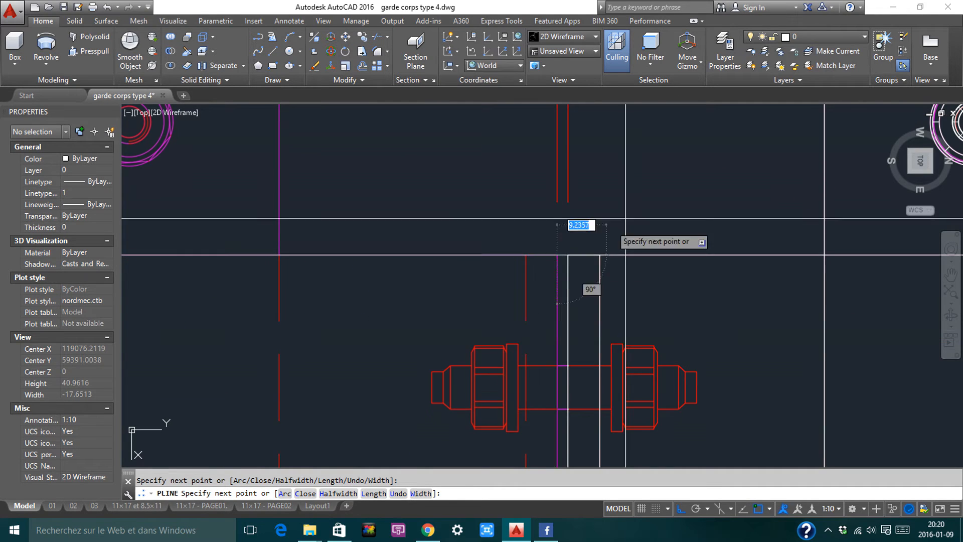
scroll(630, 228, down, 4)
scroll(623, 295, up, 2)
click(630, 252)
Trace the polyline along the outer edges back to the upper outer corner, close the U-shaped outline and select it to check it
scroll(677, 301, down, 3)
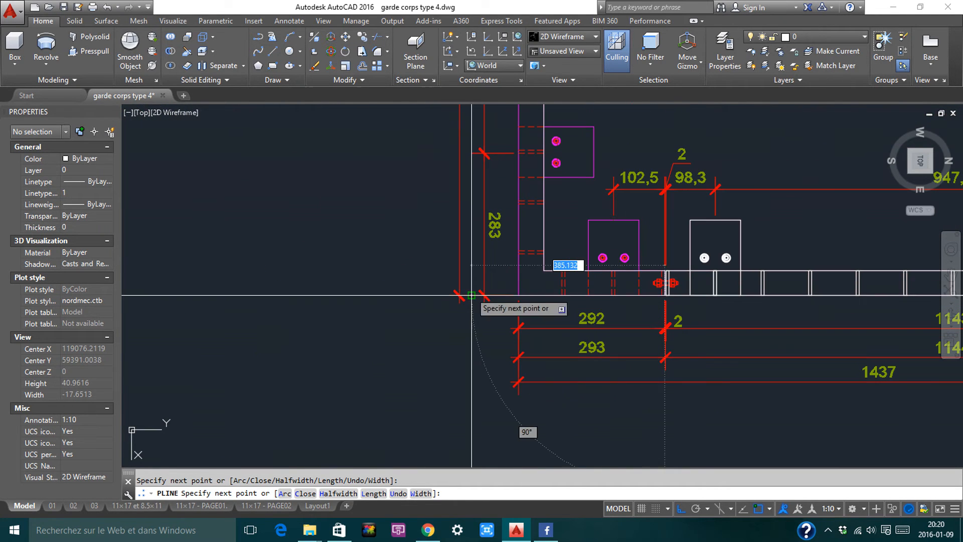
scroll(488, 318, down, 5)
scroll(492, 321, up, 8)
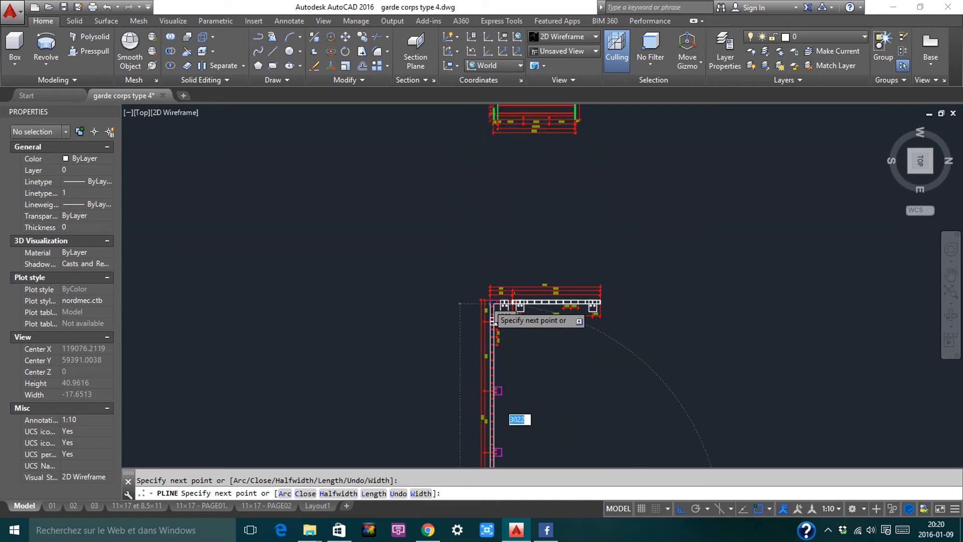
middle_drag(601, 305, 504, 261)
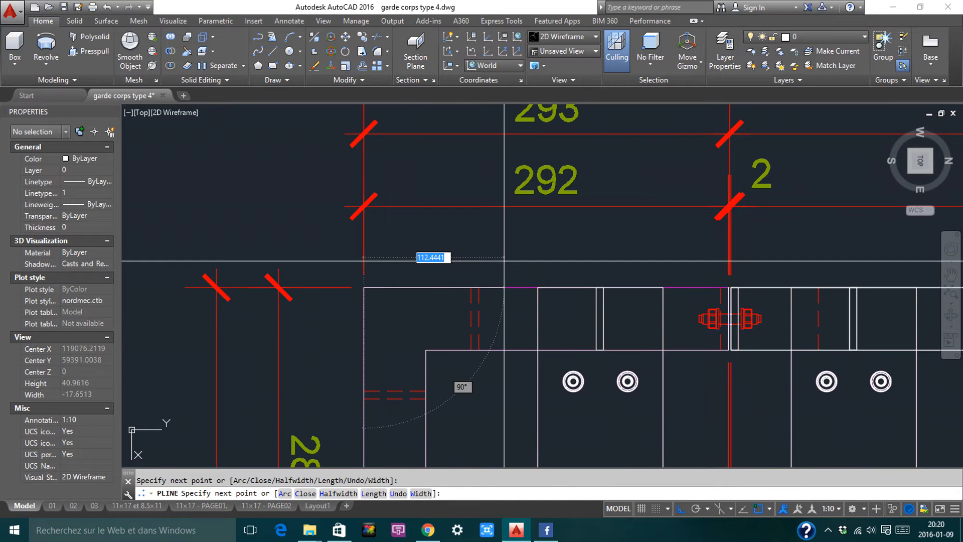
key(Return)
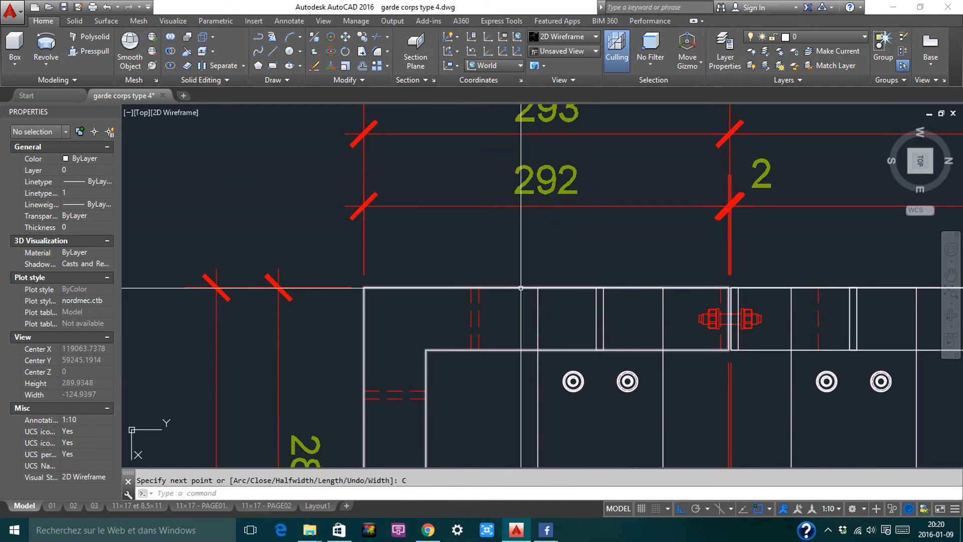
click(522, 291)
scroll(504, 211, down, 6)
scroll(496, 281, up, 8)
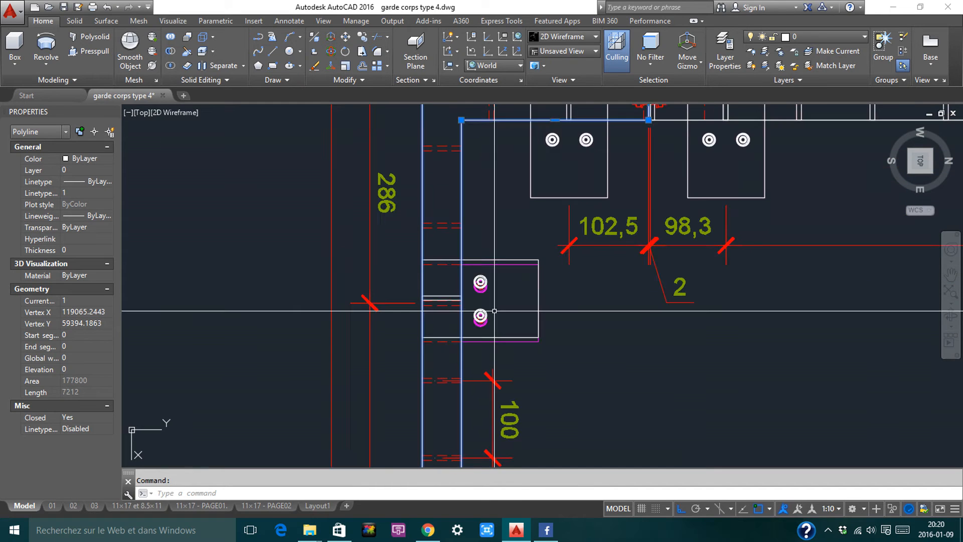
key(Escape)
Move the 3D anchor plate with its two bolts and tab on the long side onto the matching plate outline in plan
click(536, 221)
click(525, 208)
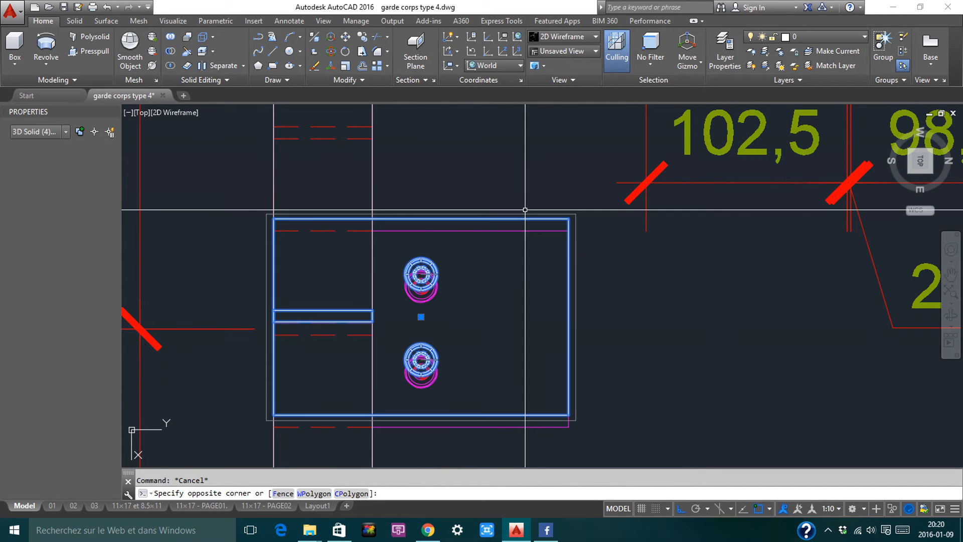
text(m)
key(Return)
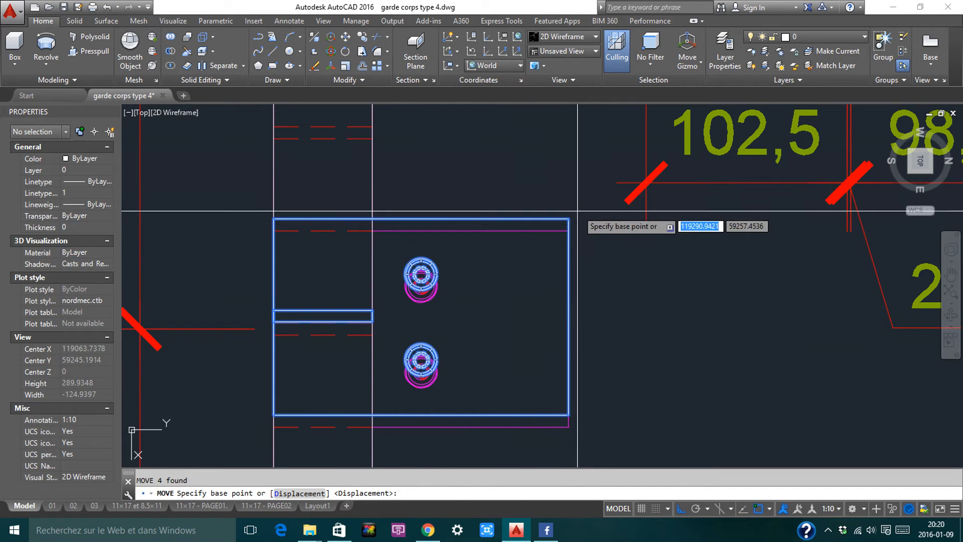
click(569, 221)
key(Escape)
scroll(589, 245, down, 6)
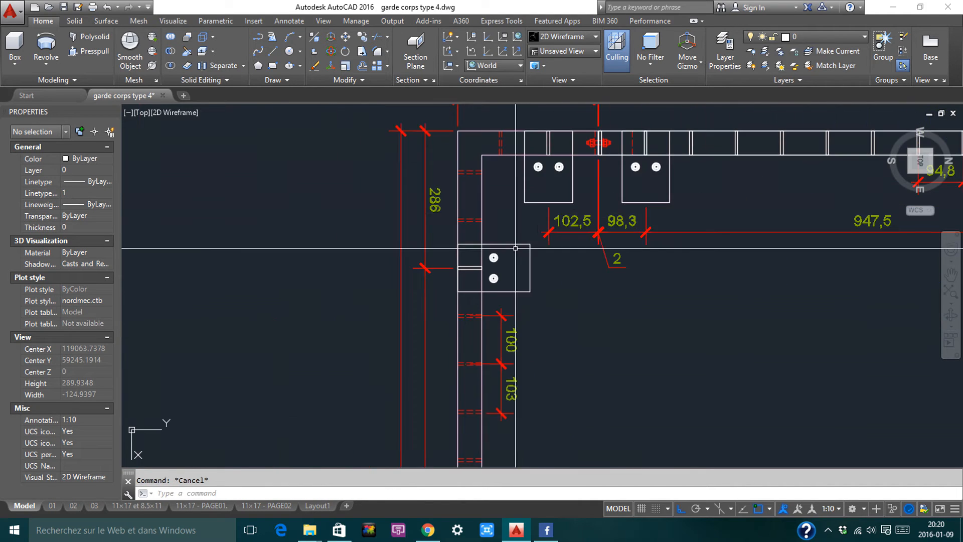
Extrude the closed U-shaped polyline to a height of 9.5
scroll(448, 202, up, 3)
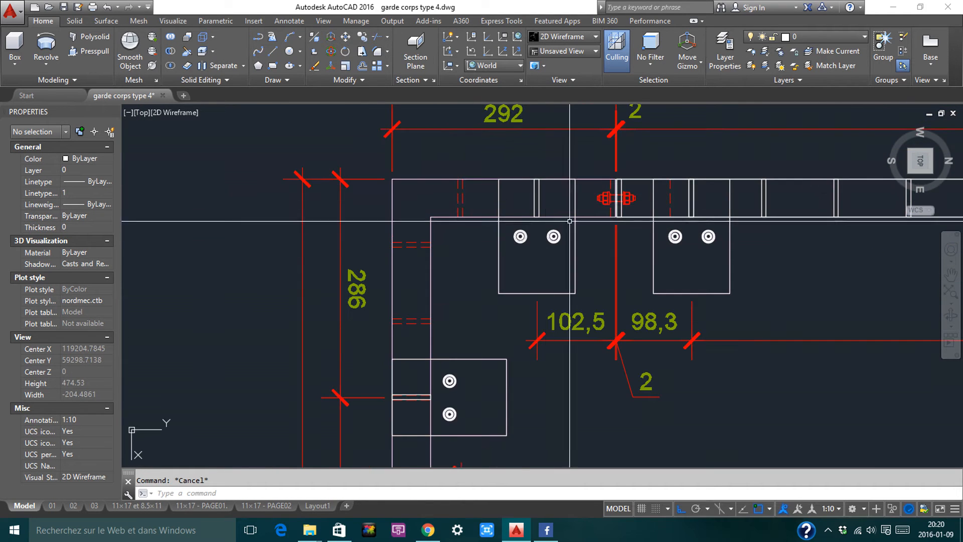
scroll(518, 169, up, 2)
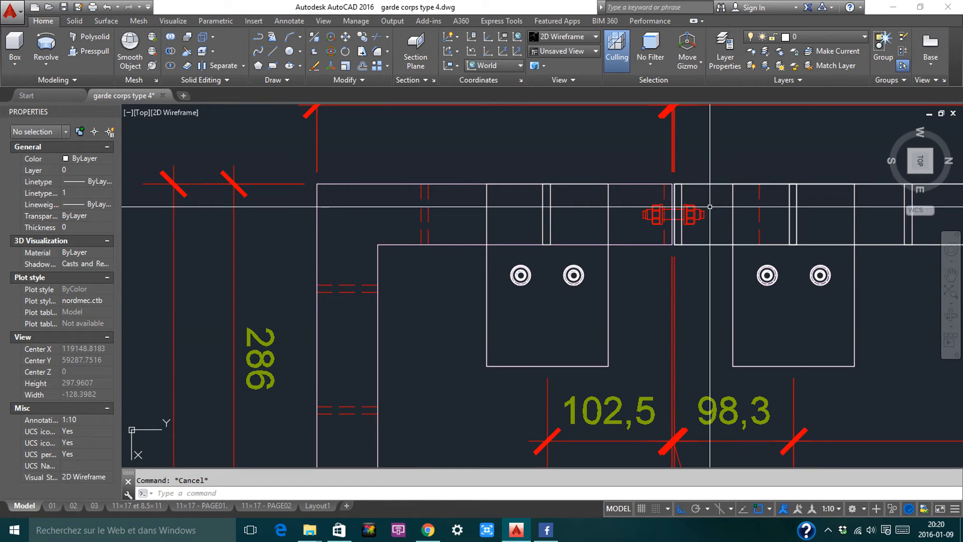
click(377, 245)
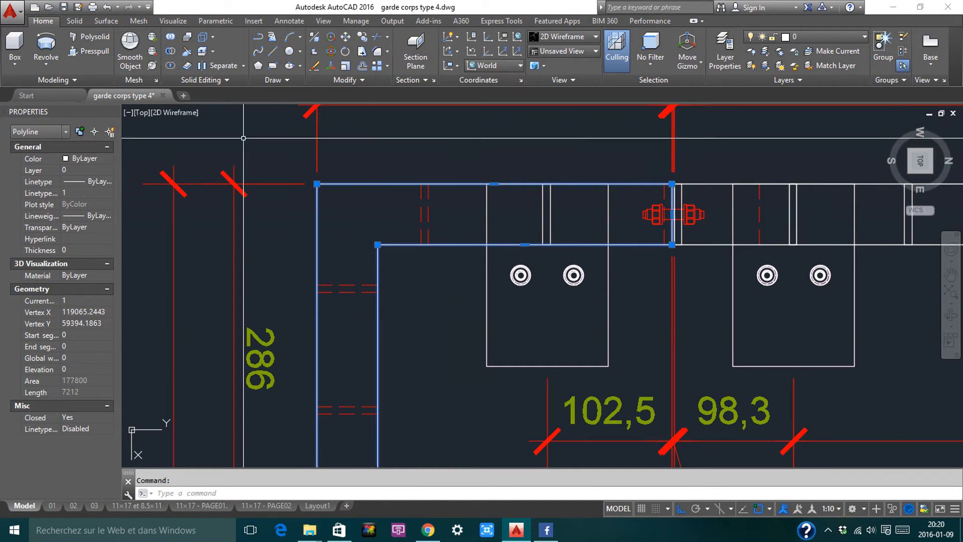
click(24, 67)
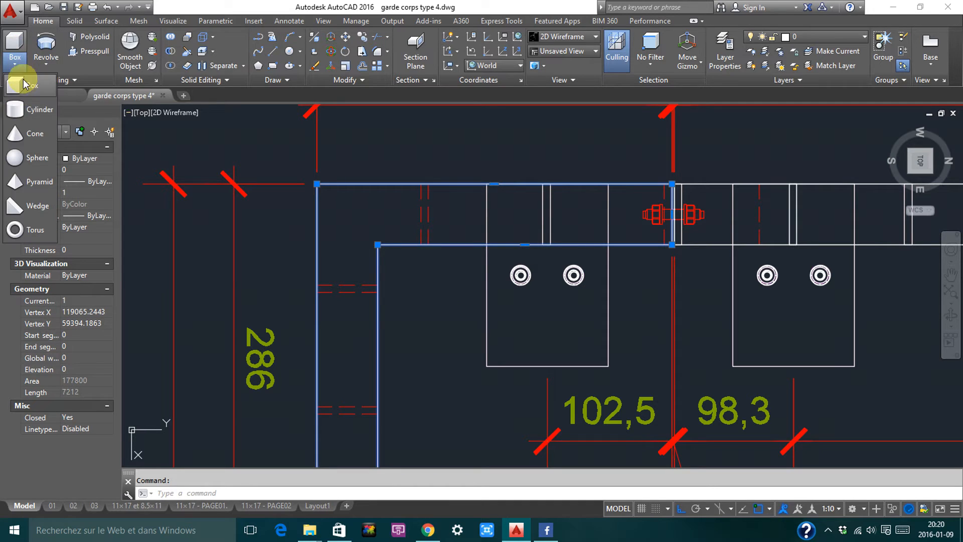
click(53, 82)
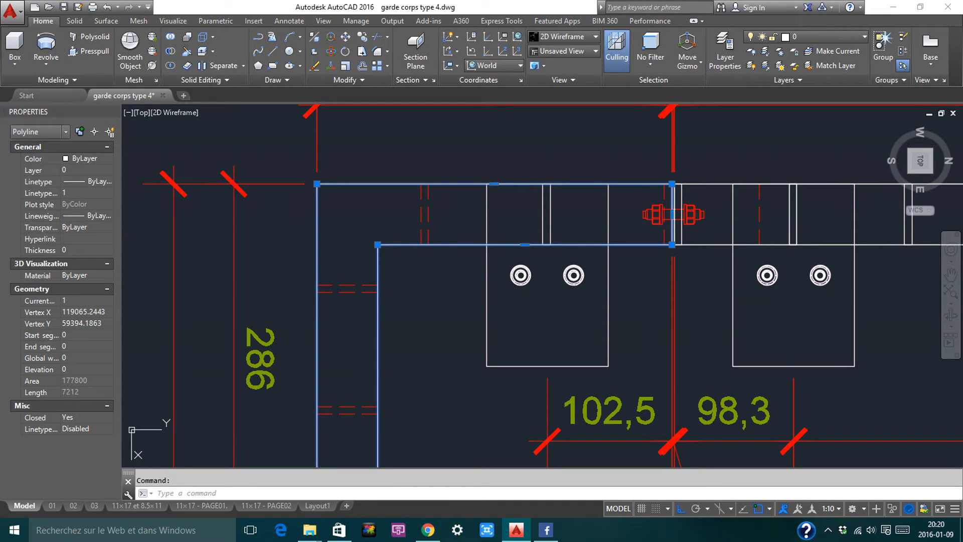
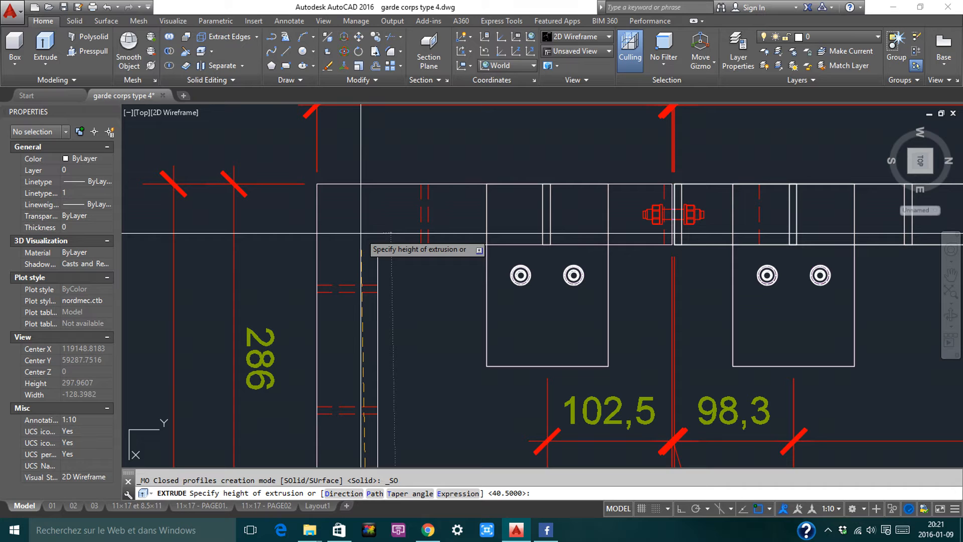
text(9.5)
key(Return)
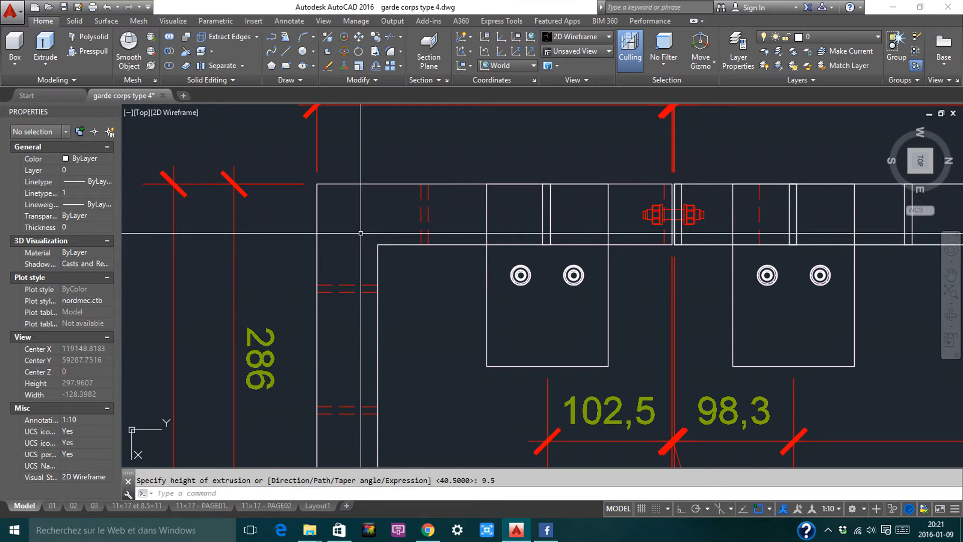
key(Escape)
Show the joint in 3D and set the visual style to Wireframe
scroll(396, 221, down, 6)
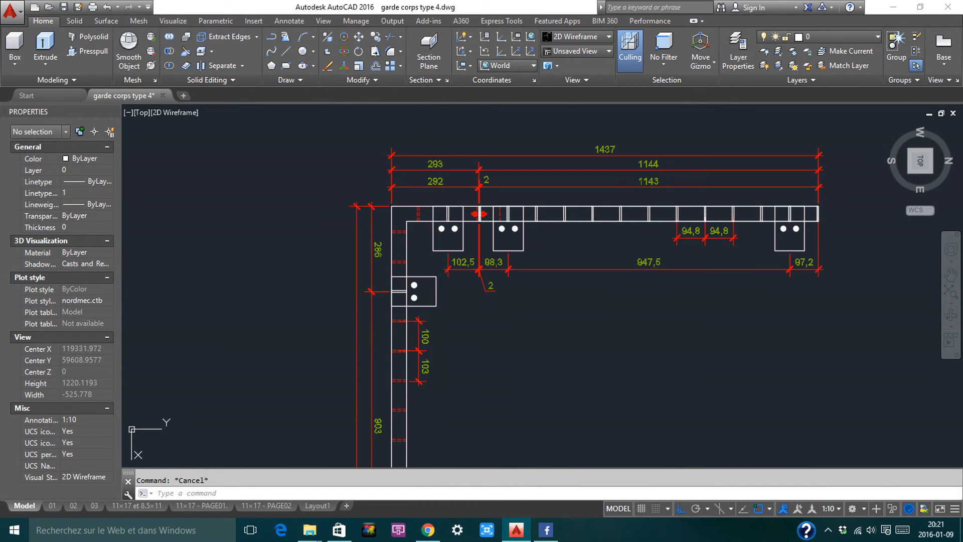
shift+middle_drag(479, 235, 526, 201)
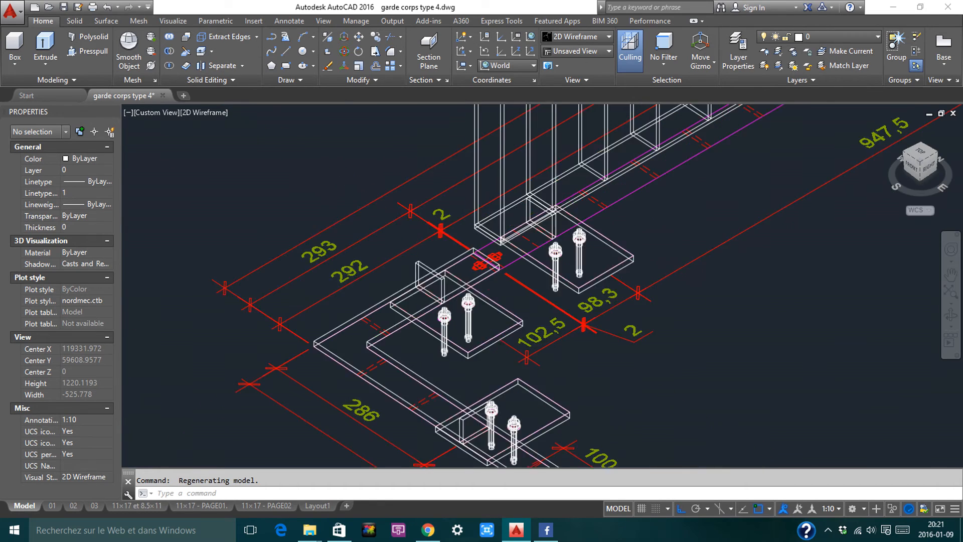
scroll(475, 263, up, 6)
click(444, 219)
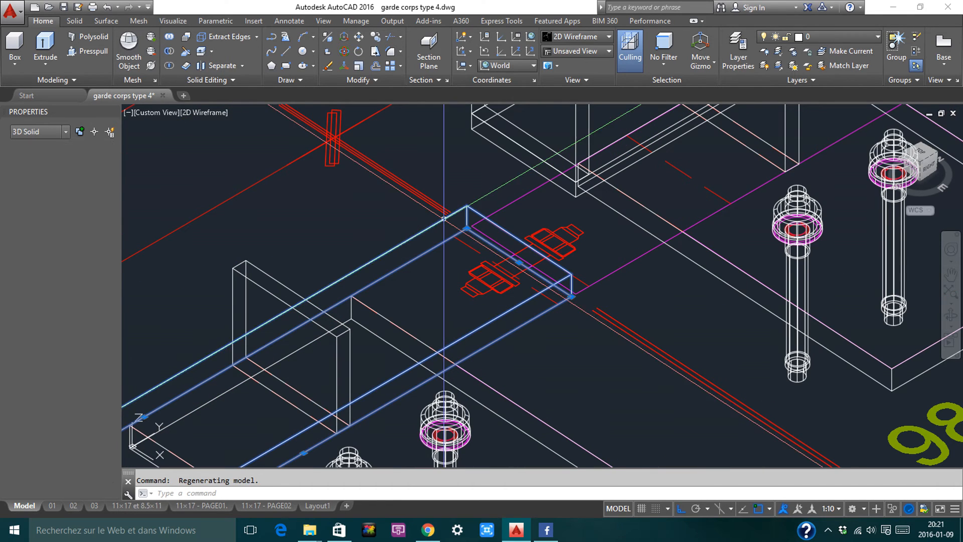
click(595, 36)
click(716, 152)
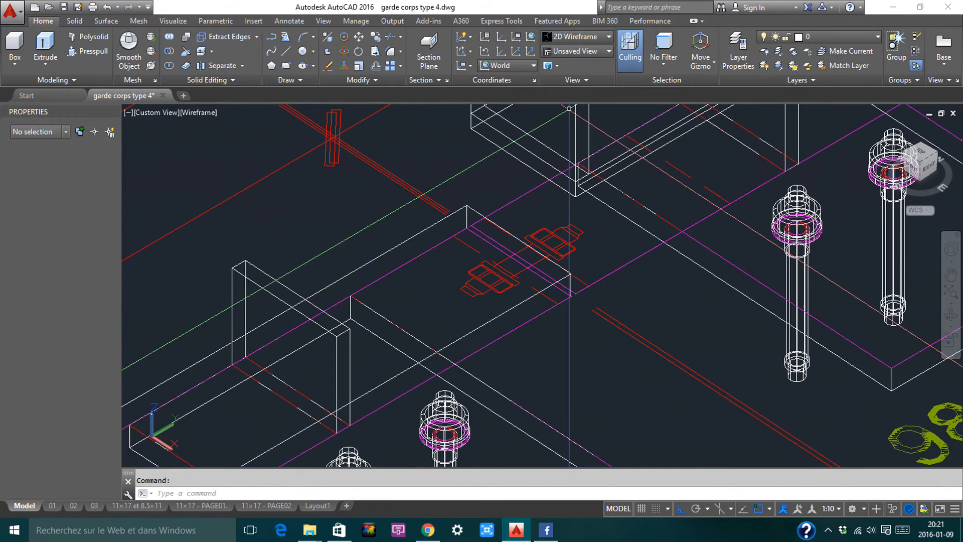
key(Escape)
Move the extruded U-shaped bar up to the level of the adjoining railing's bottom bar, using its end corner as the base point
click(389, 251)
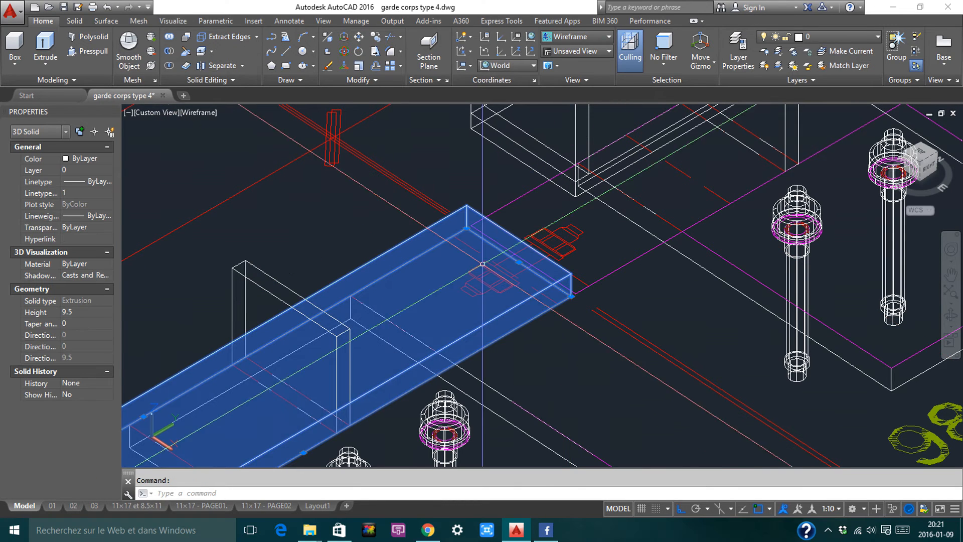
click(569, 265)
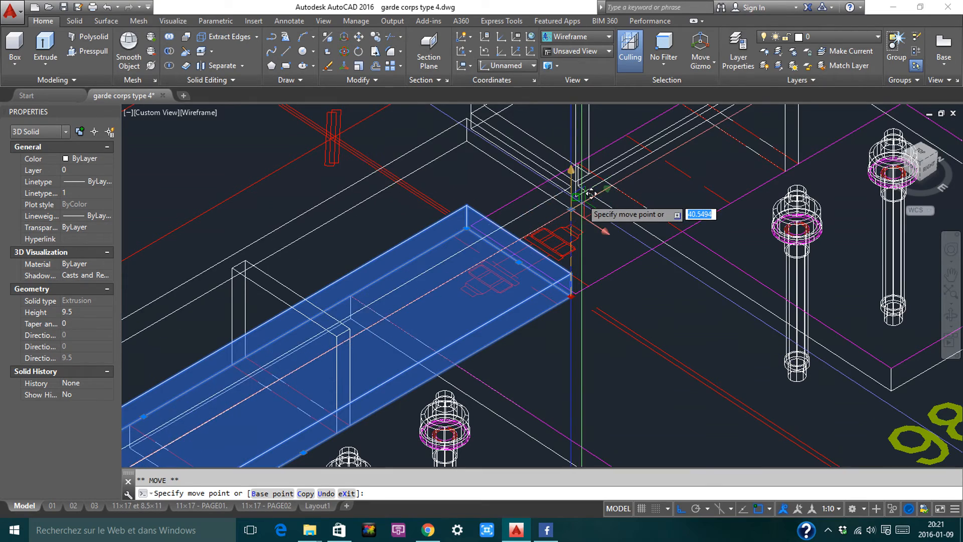
key(Escape)
Set the visual style to Conceptual for the joint between the U-shaped bar and the adjoining railing
scroll(609, 234, up, 3)
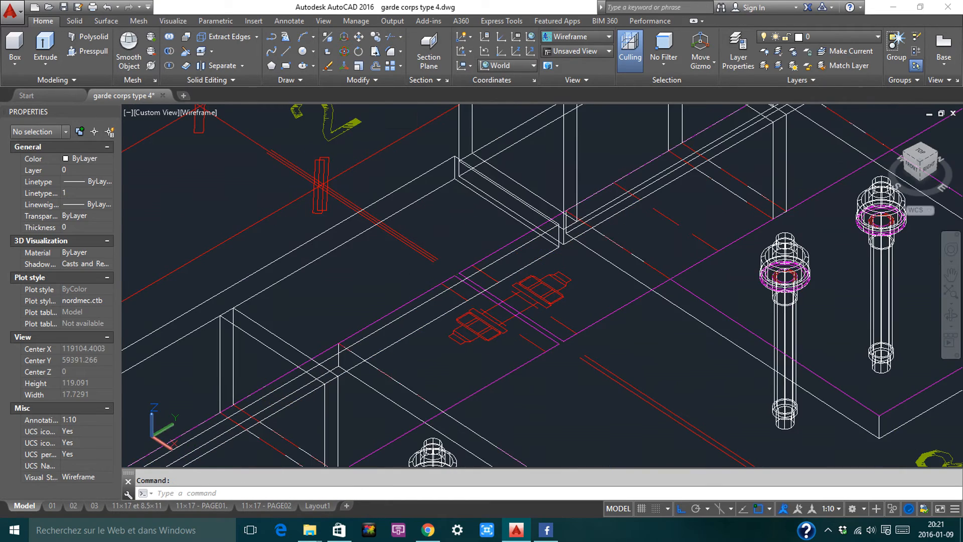
click(572, 37)
click(719, 74)
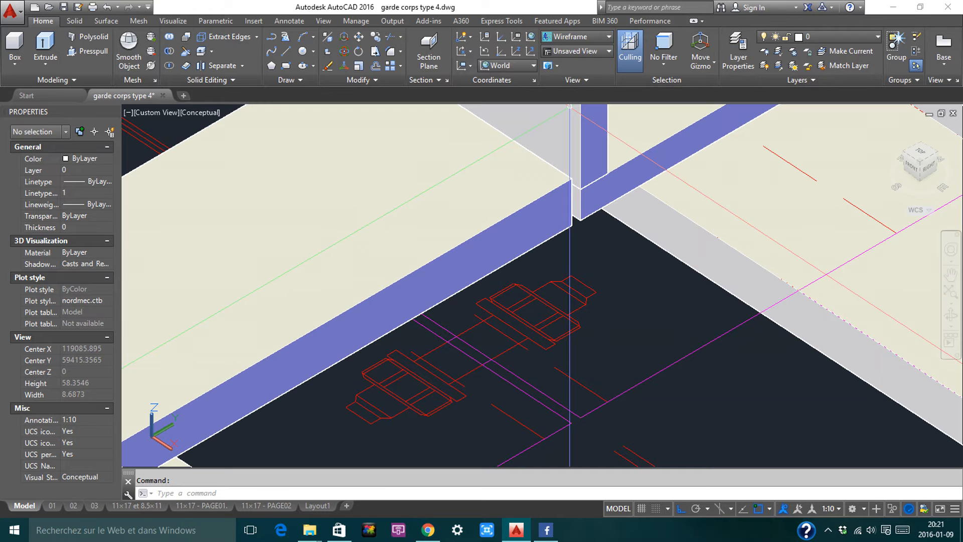
key(Escape)
scroll(600, 217, up, 2)
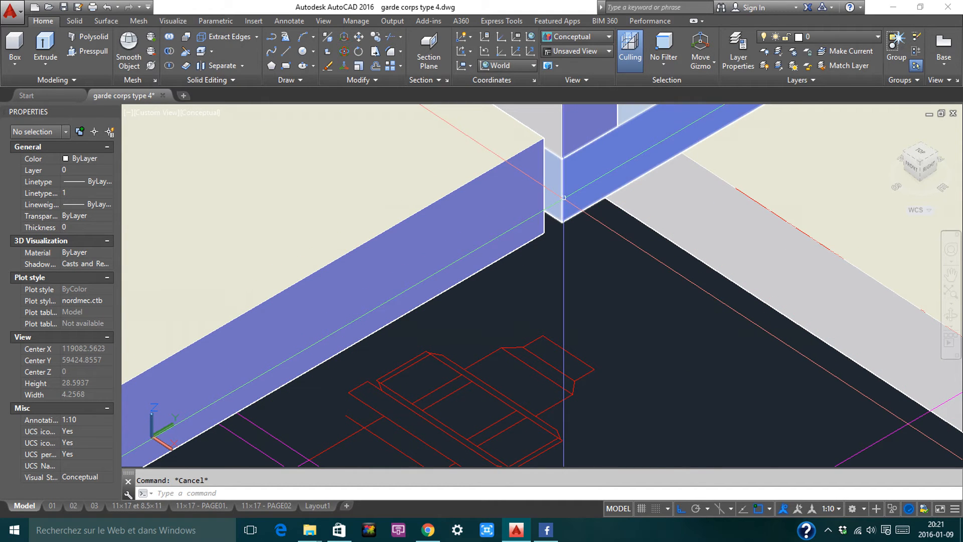
Examine the height alignment of the U-shaped bar and the adjoining bottom bar from the side and in the right view
shift+middle_drag(561, 197, 519, 181)
scroll(620, 269, down, 2)
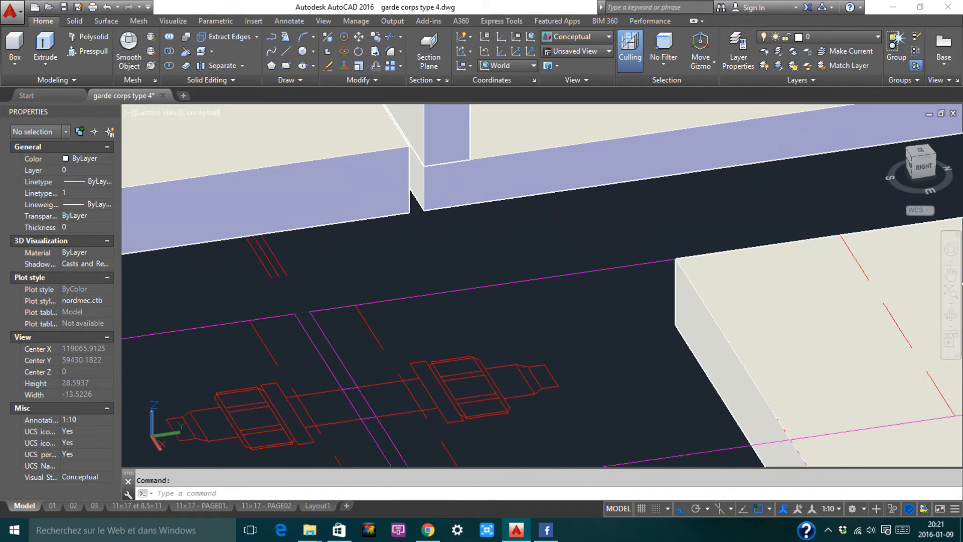
click(918, 166)
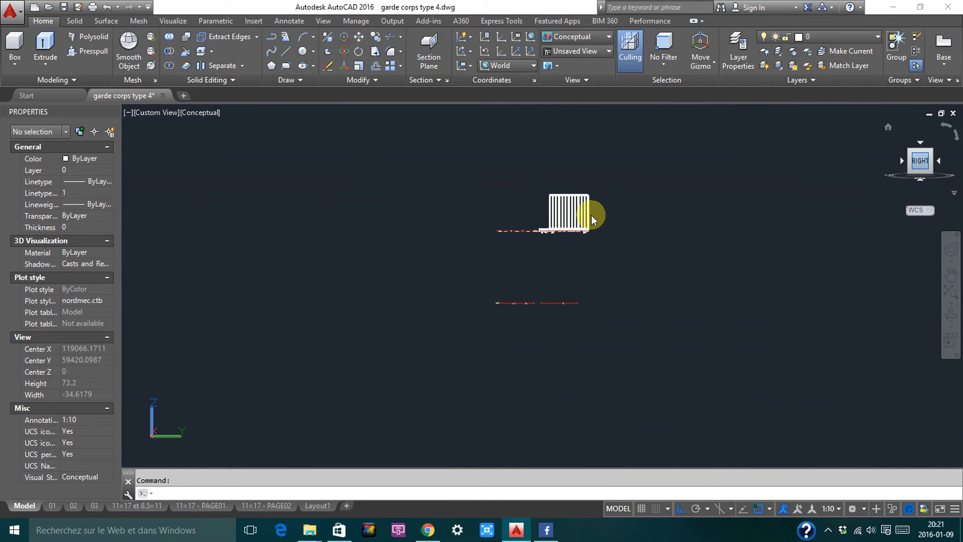
scroll(562, 222, up, 8)
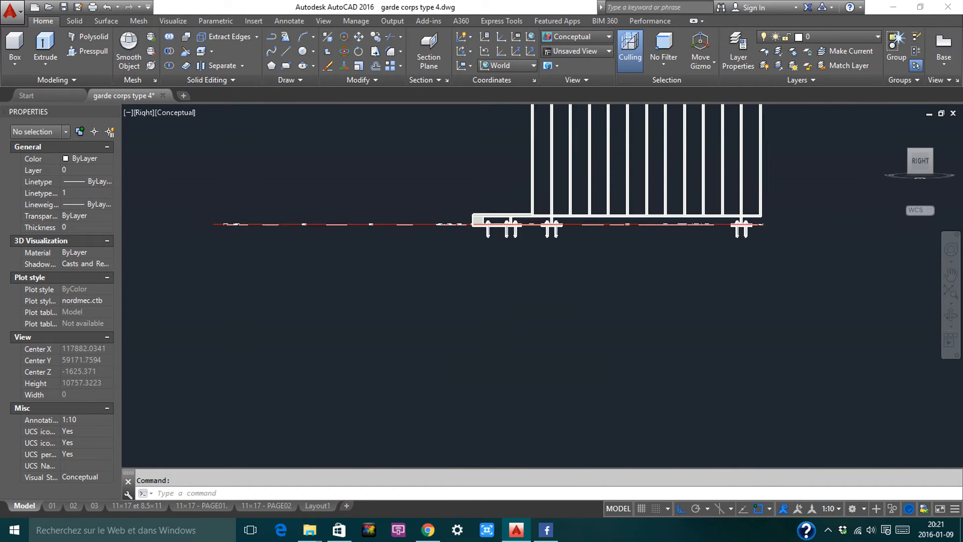
Compare the top edges of the U-shaped bar and the adjoining bottom bar in the right view, and show the joint in SE Isometric
scroll(481, 194, up, 6)
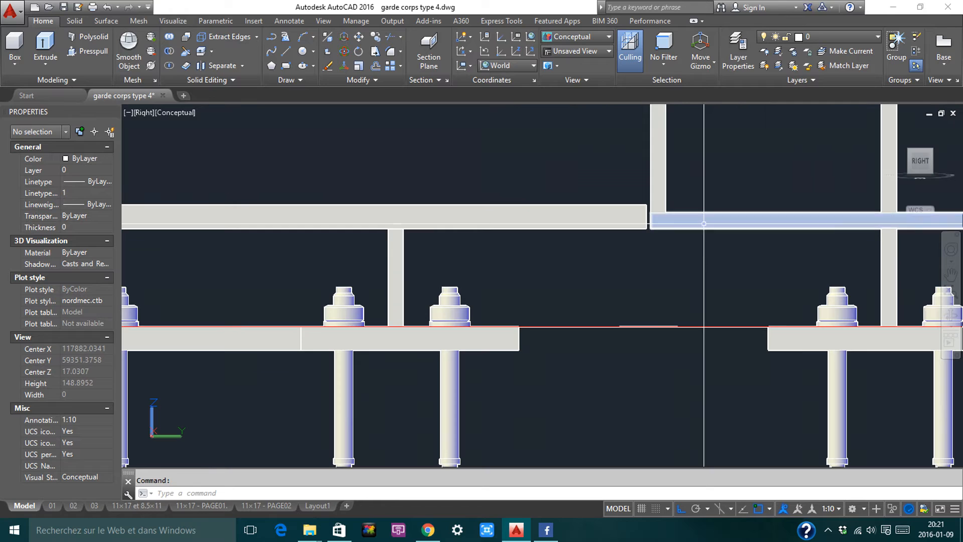
scroll(647, 215, up, 2)
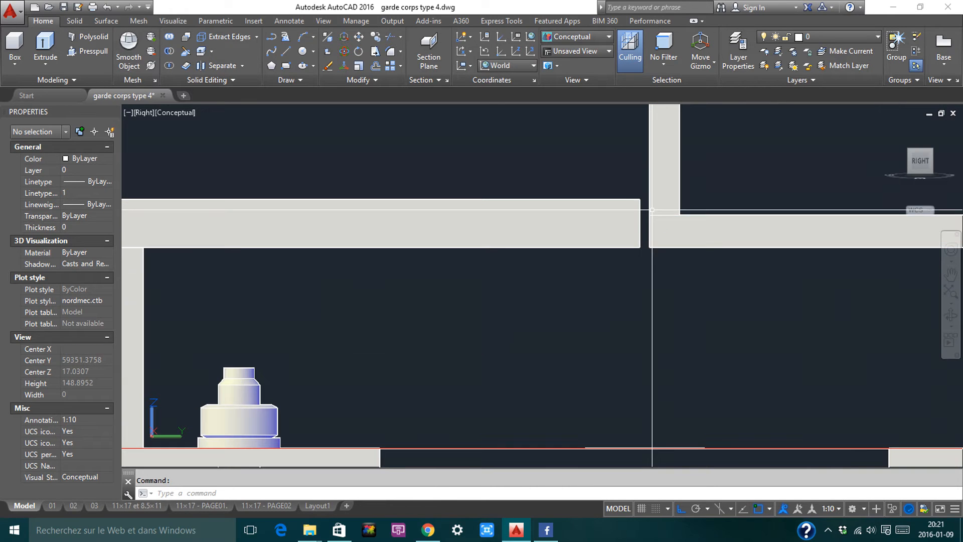
click(911, 153)
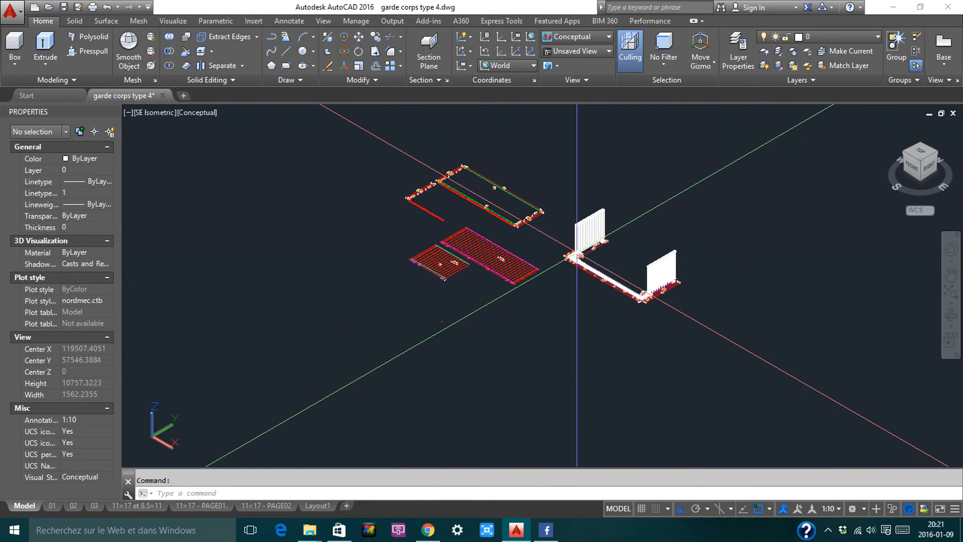
scroll(578, 259, up, 8)
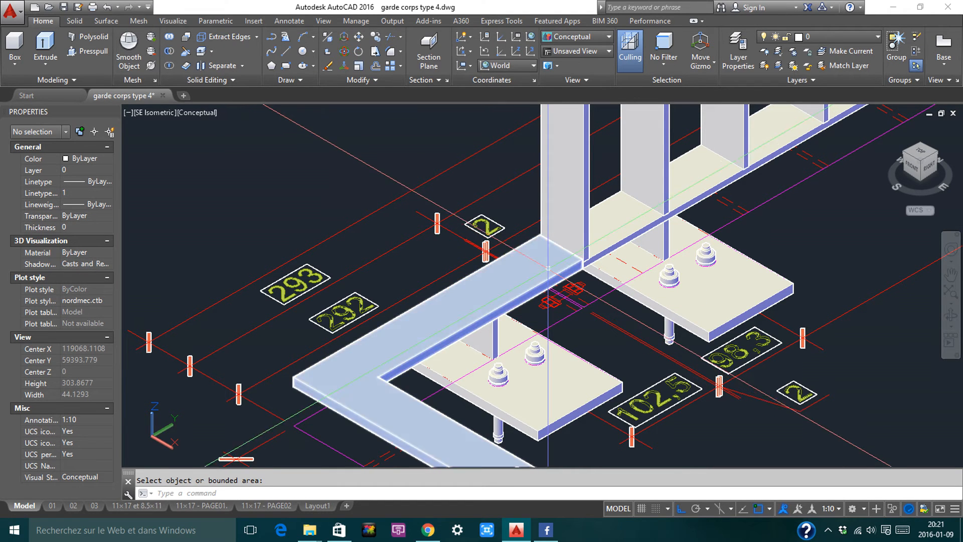
scroll(488, 296, up, 4)
scroll(574, 256, up, 2)
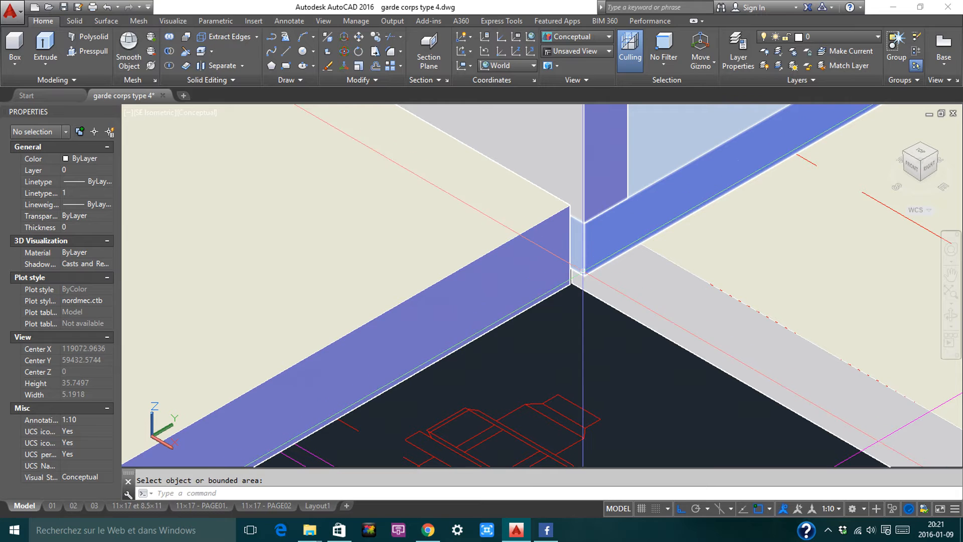
Draw two reference lines at the joint, from the adjoining bar's upper corner across to the U-shaped bar and up to its top corner
key(Escape)
text(l)
key(Return)
click(577, 216)
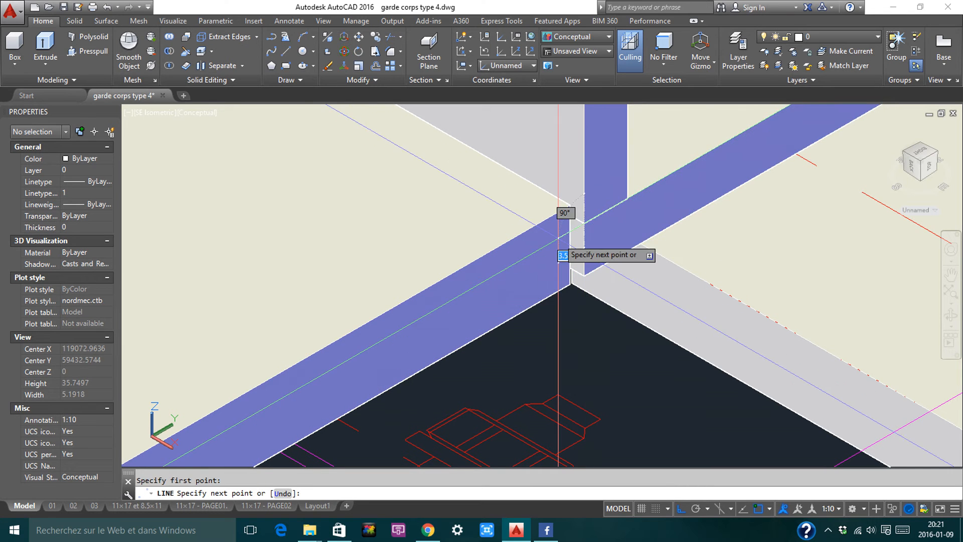
click(570, 205)
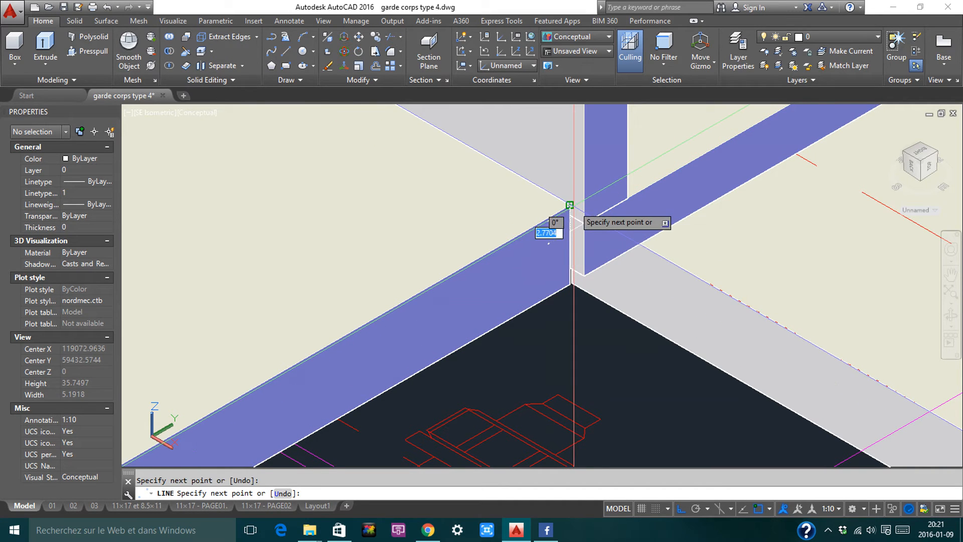
click(573, 206)
key(Escape)
scroll(565, 232, up, 3)
text(D)
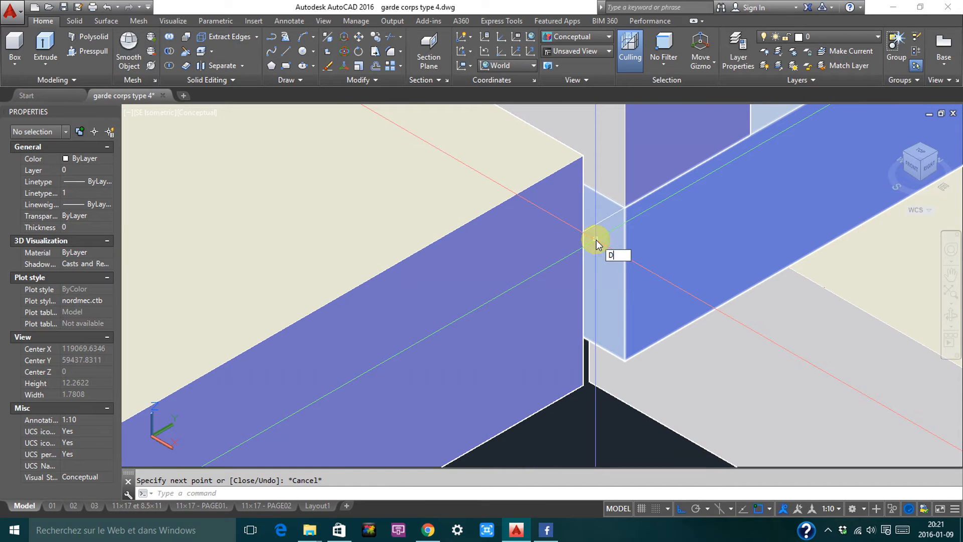
text(IST)
key(Return)
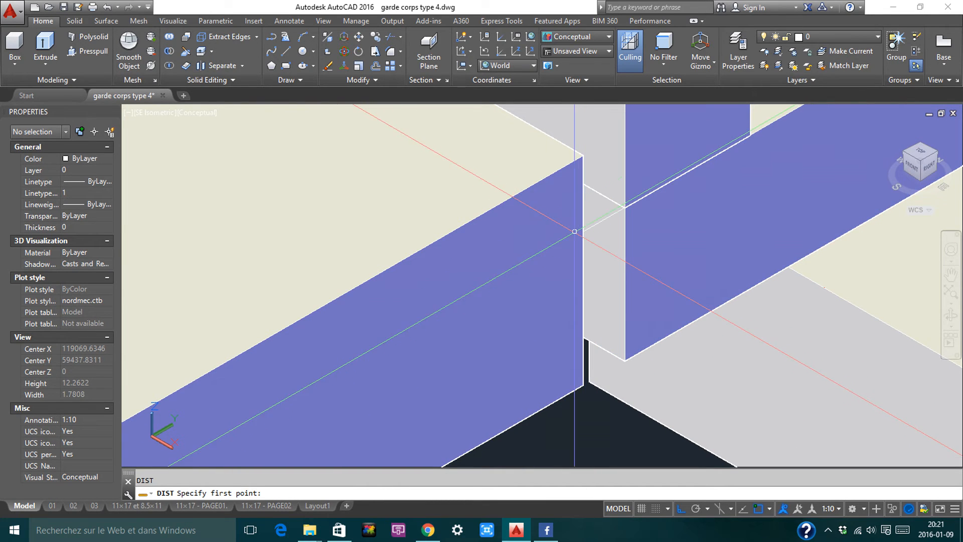
key(Escape)
Set the extrusion height of the U-shaped bar to 6.4
click(228, 352)
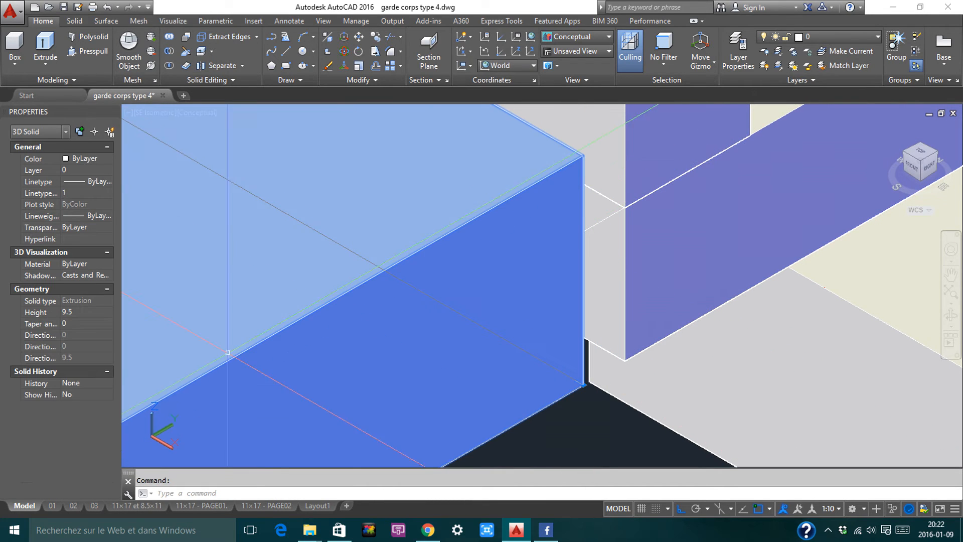
click(79, 314)
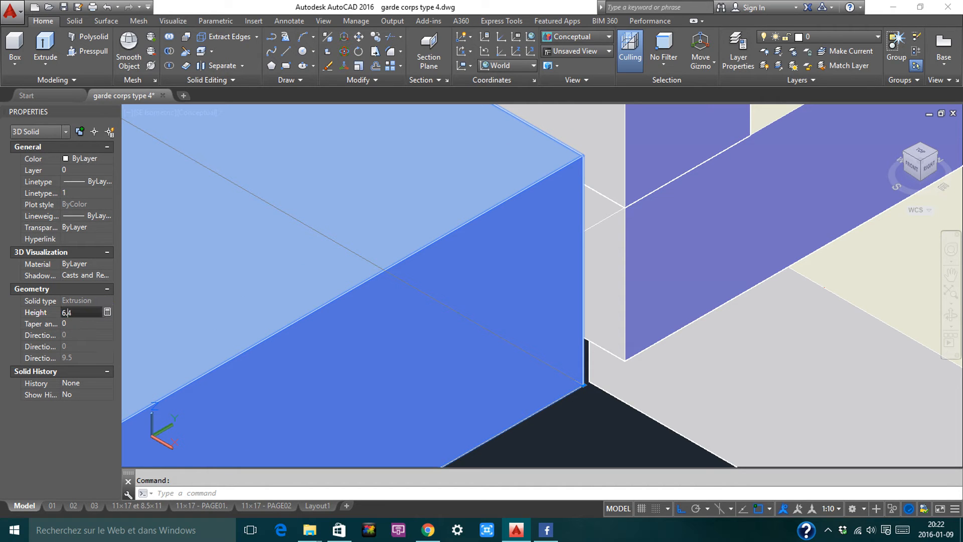
text(6.4)
key(Tab)
key(Escape)
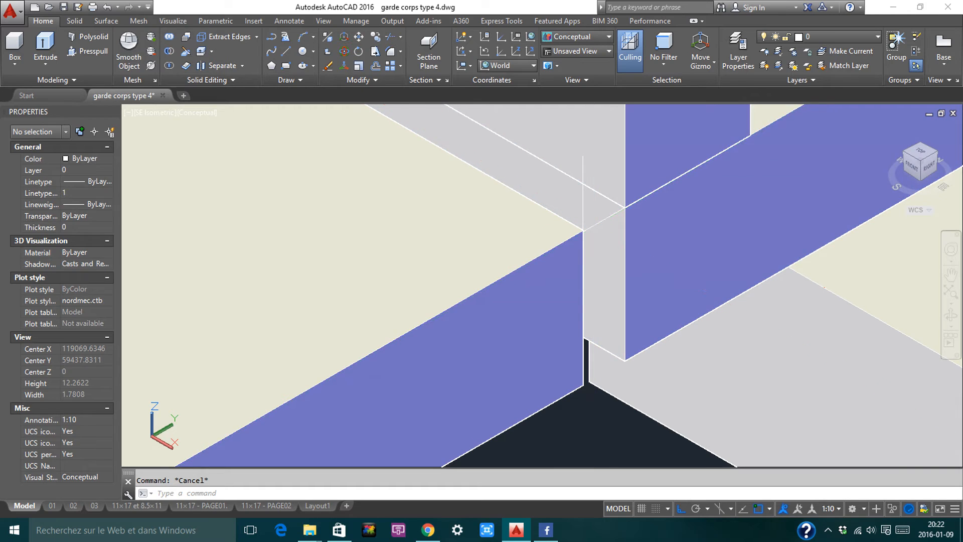
Erase the two reference lines at the joint between the bars
click(594, 227)
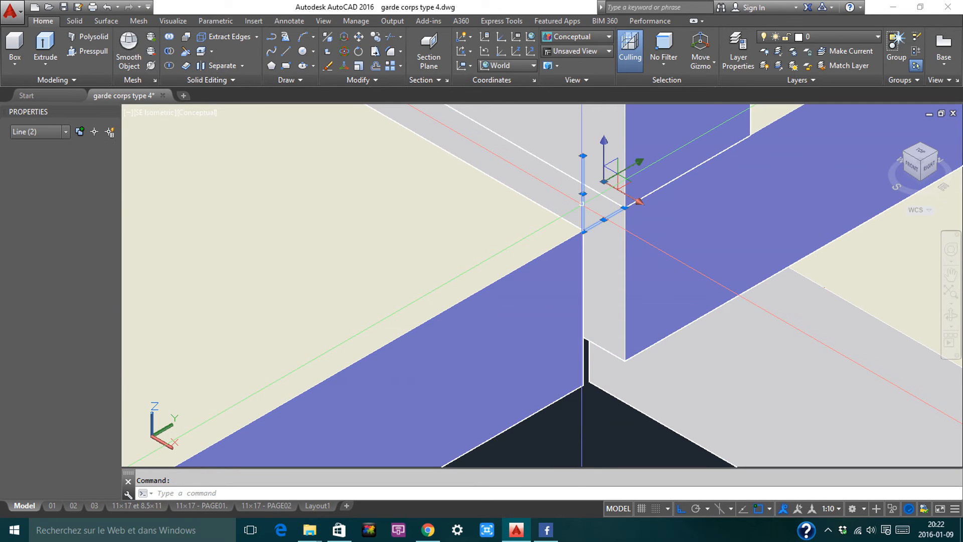
key(Delete)
scroll(586, 245, down, 5)
scroll(587, 245, down, 8)
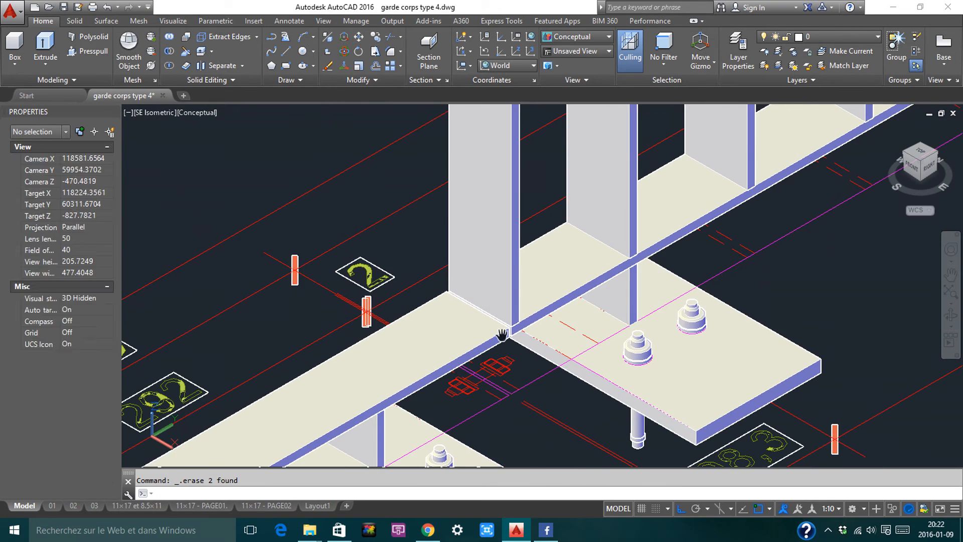
key(Escape)
scroll(527, 278, down, 6)
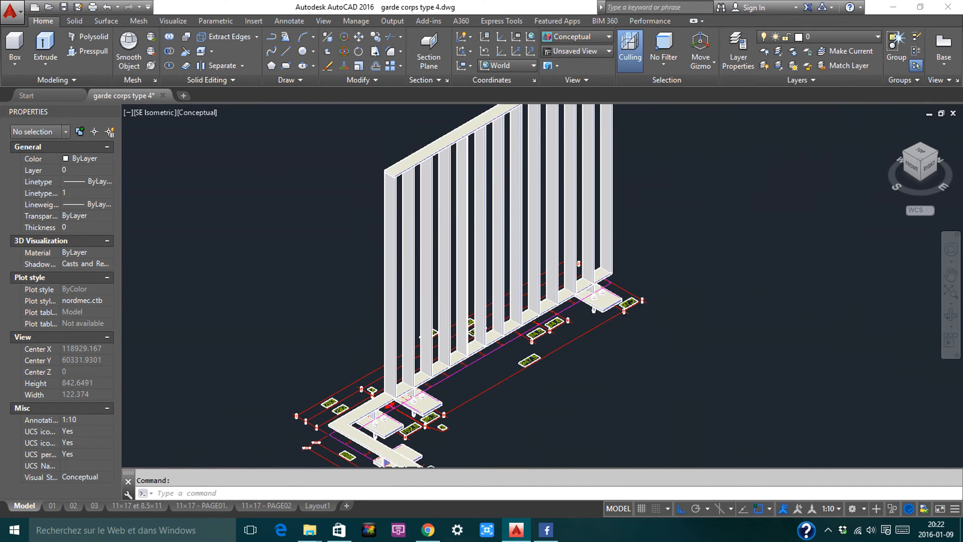
Copy the neighbouring railing's baluster array from the lower corner of its far end baluster to the upper end corner of the U-shaped bar
click(554, 229)
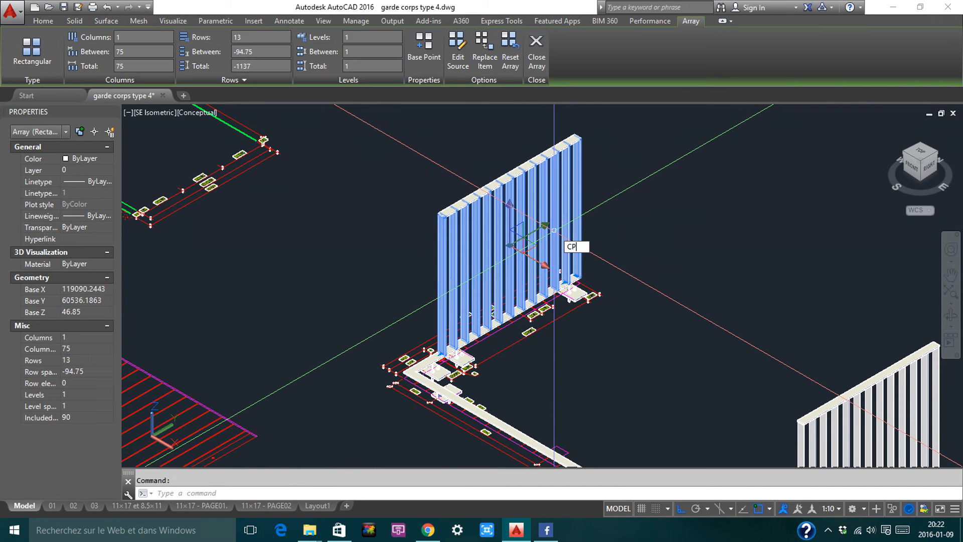
text(CP)
key(Return)
scroll(561, 297, up, 10)
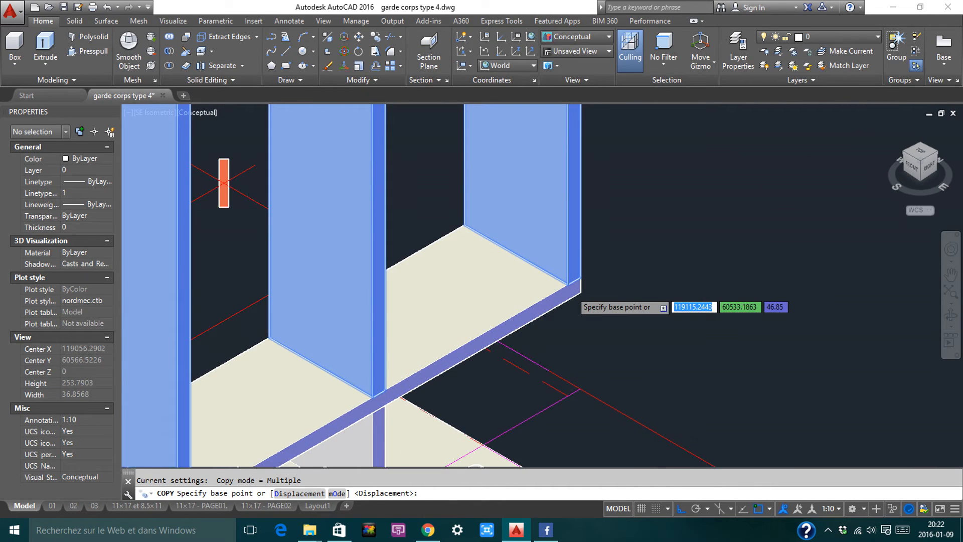
scroll(577, 298, down, 3)
click(595, 276)
scroll(596, 276, down, 4)
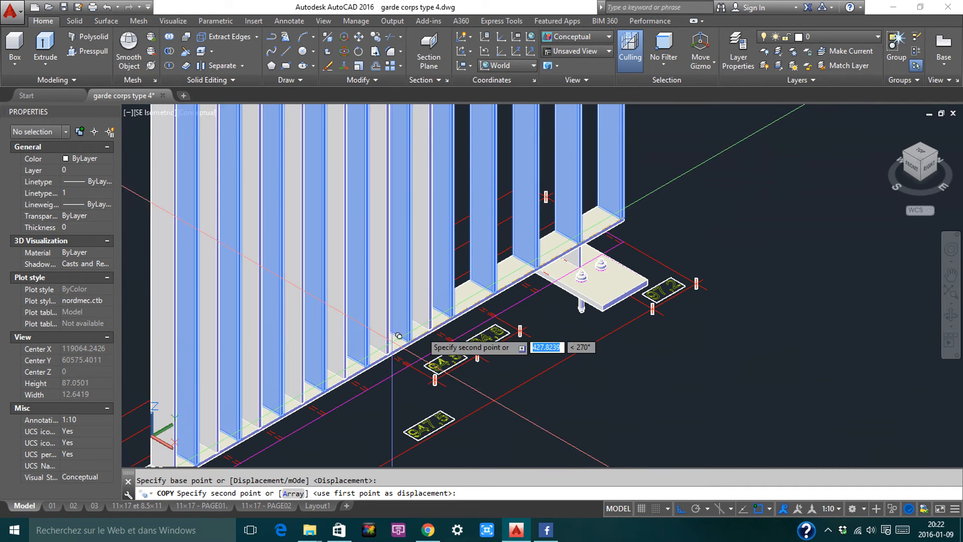
middle_drag(342, 362, 591, 189)
scroll(329, 359, up, 4)
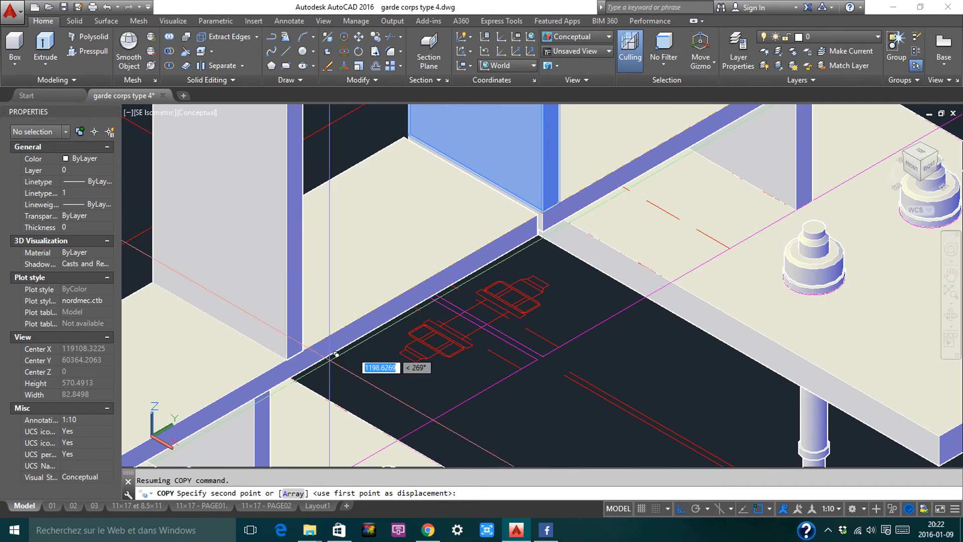
scroll(536, 228, up, 2)
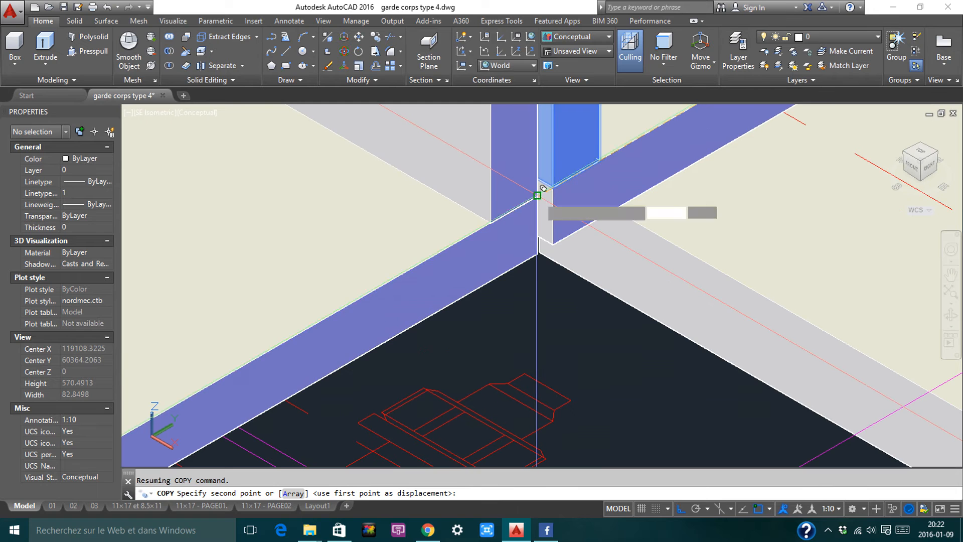
click(537, 195)
scroll(597, 203, down, 5)
key(Escape)
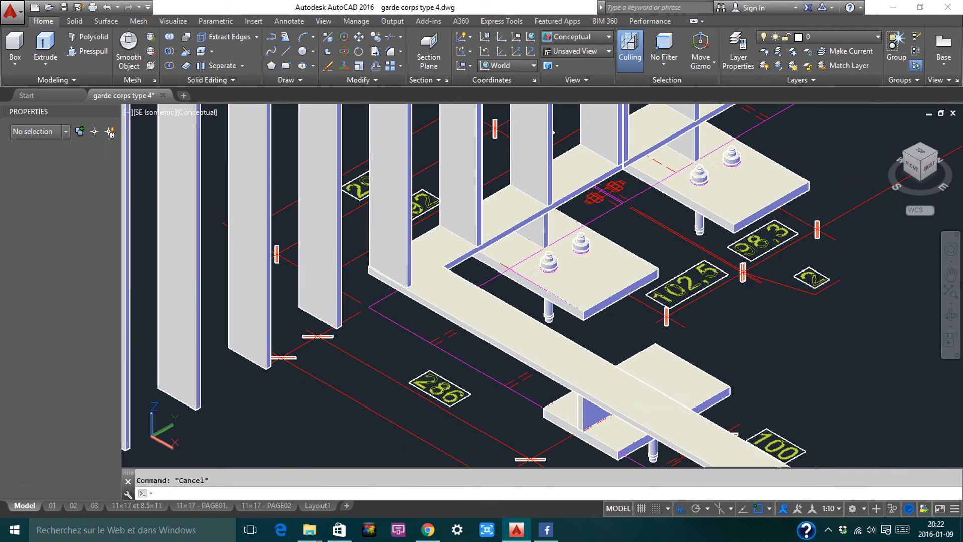
Set the visual style to 2D Wireframe and show the railing in the top view
click(572, 37)
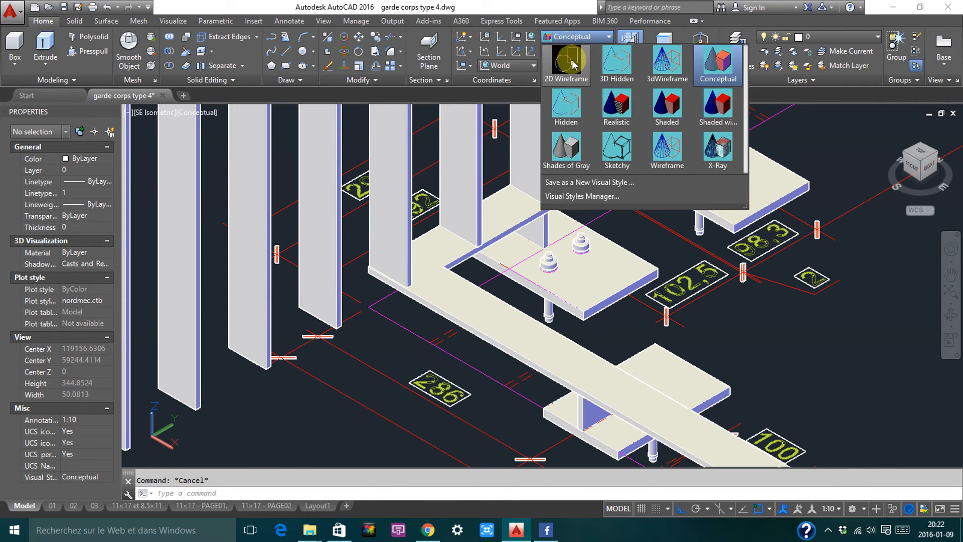
click(567, 60)
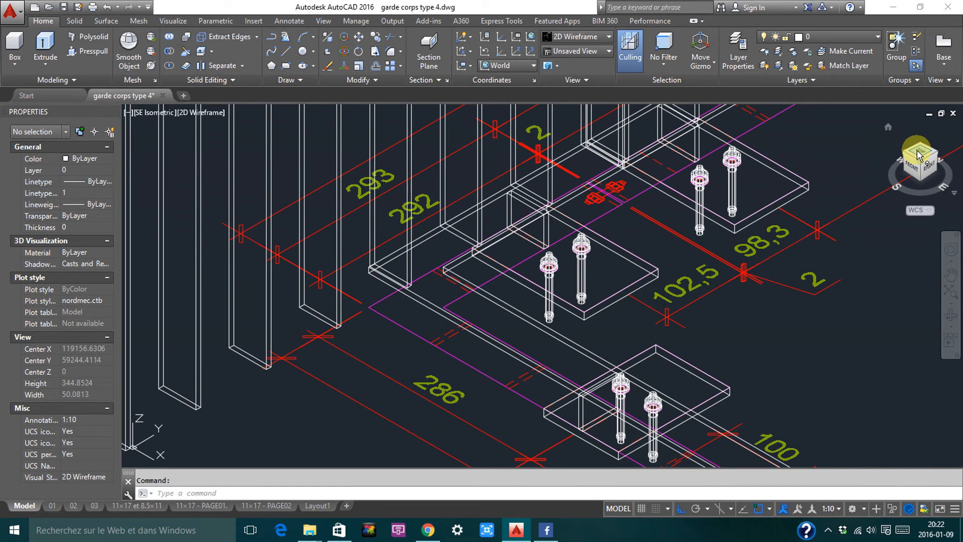
click(918, 152)
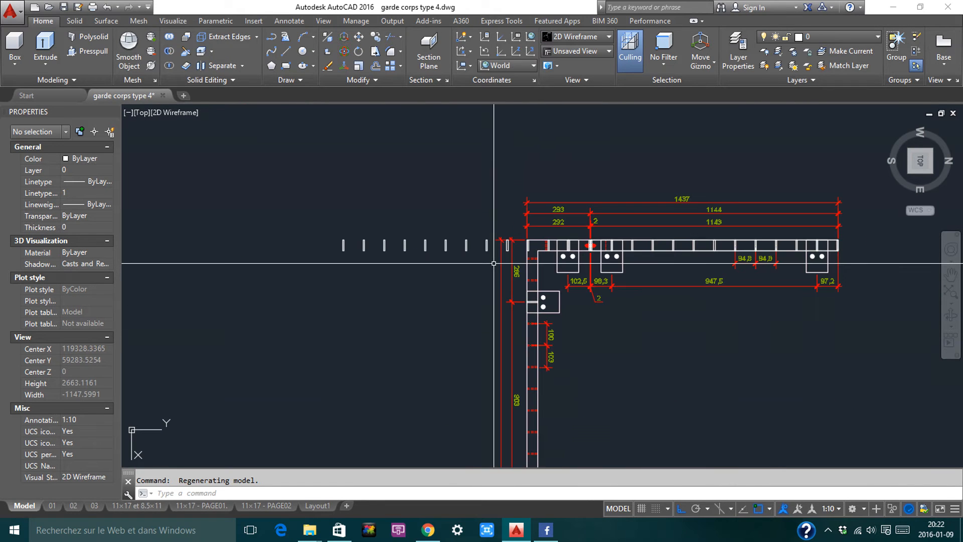
Reduce the copied baluster array to 3 rows so it fits the short leg of the U-shaped bar
click(464, 246)
click(418, 278)
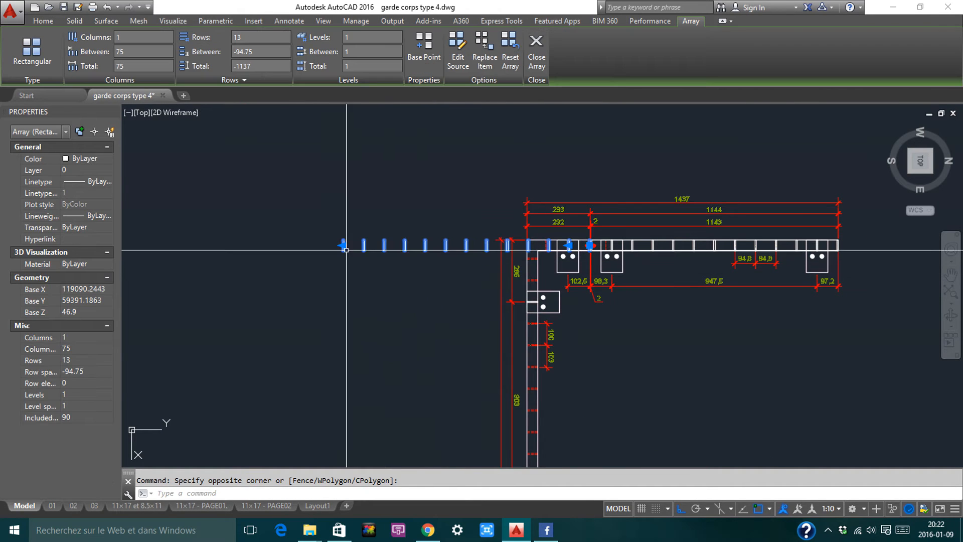
click(590, 244)
scroll(590, 245, up, 10)
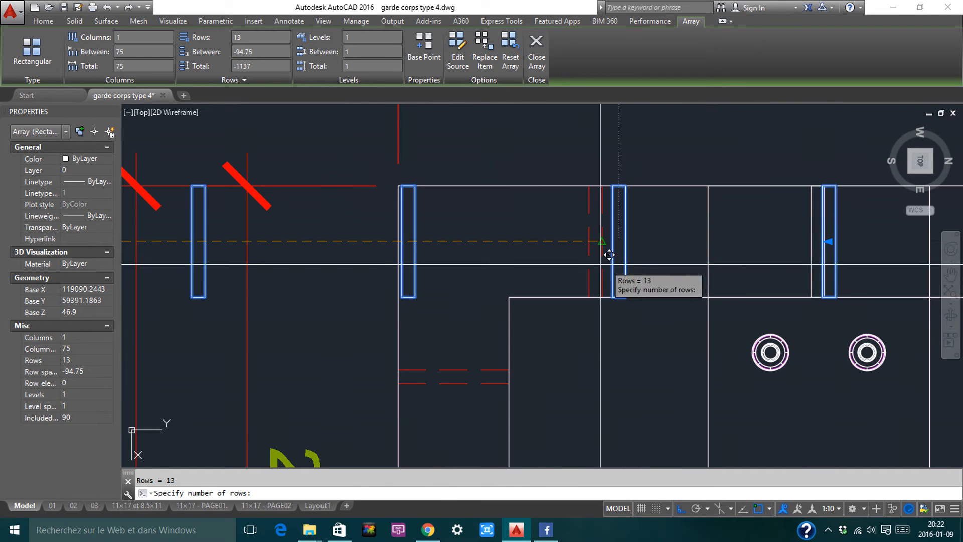
scroll(617, 236, up, 3)
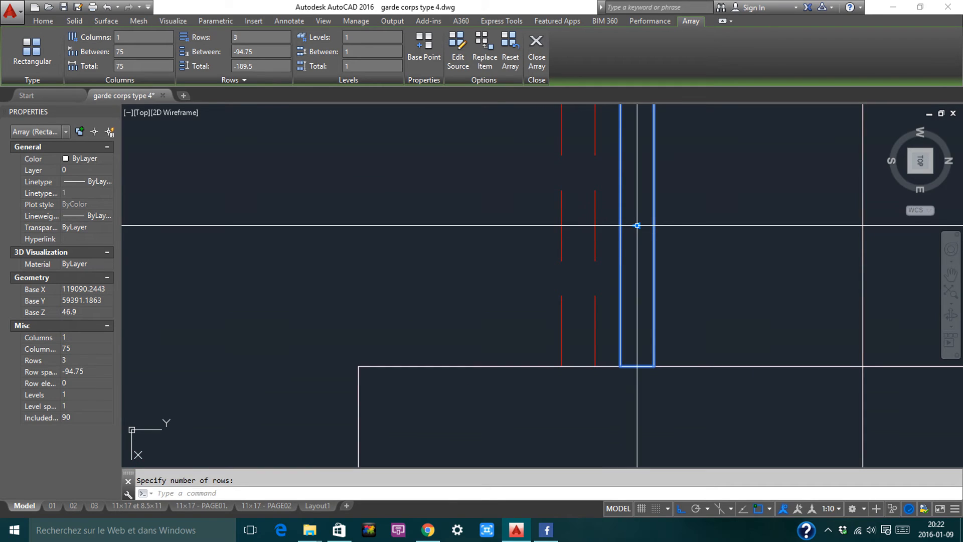
key(Escape)
Set the row spacing of the copied baluster array to -100 along the short leg of the U-shaped bar
scroll(574, 221, down, 5)
scroll(728, 268, up, 2)
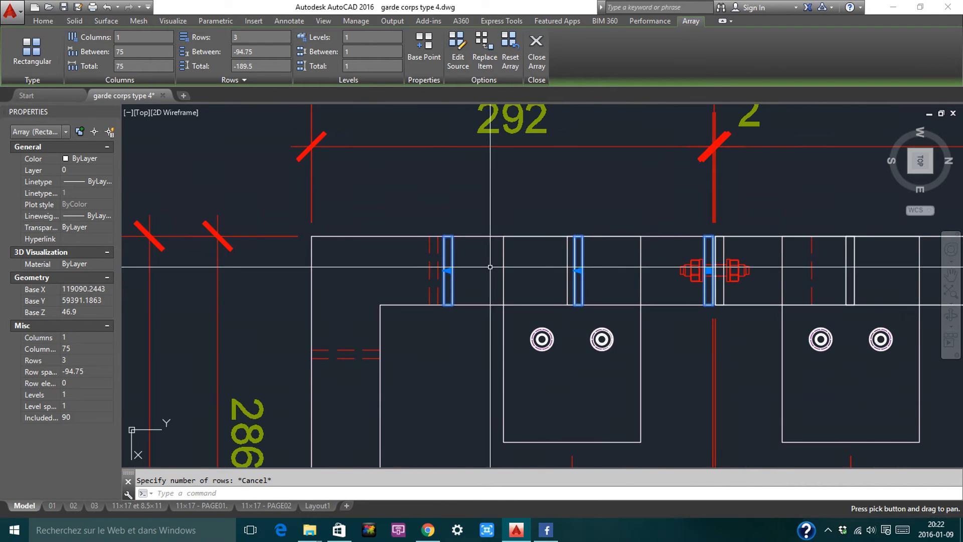
scroll(728, 268, up, 2)
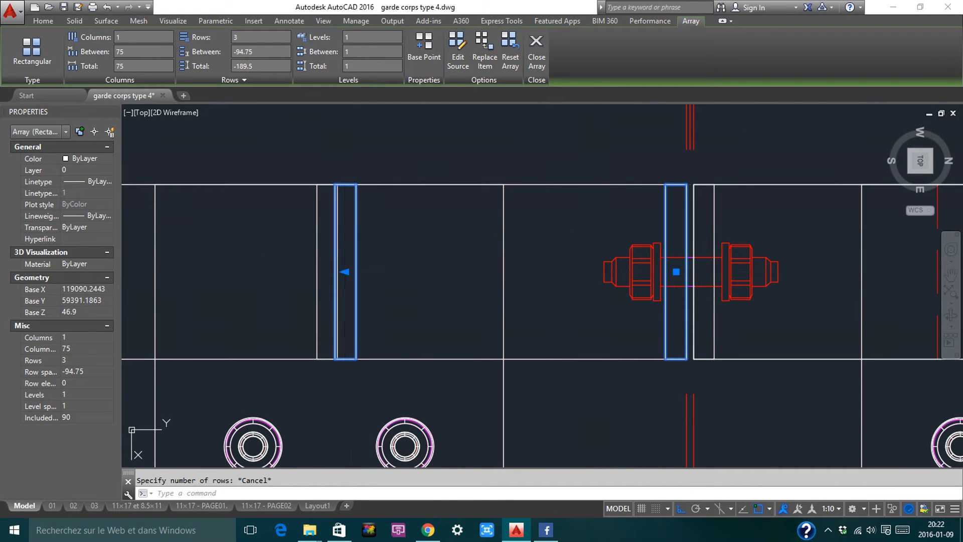
scroll(321, 269, up, 2)
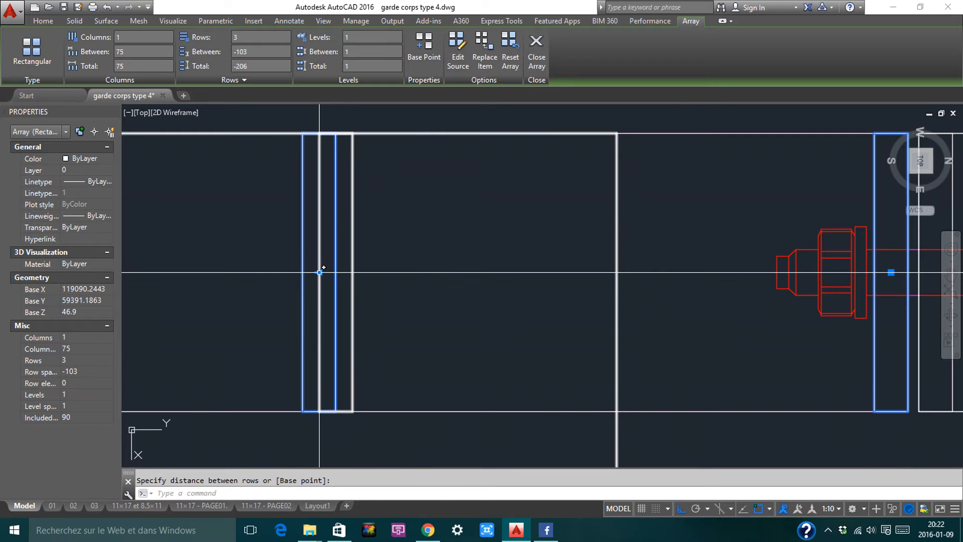
scroll(385, 263, down, 3)
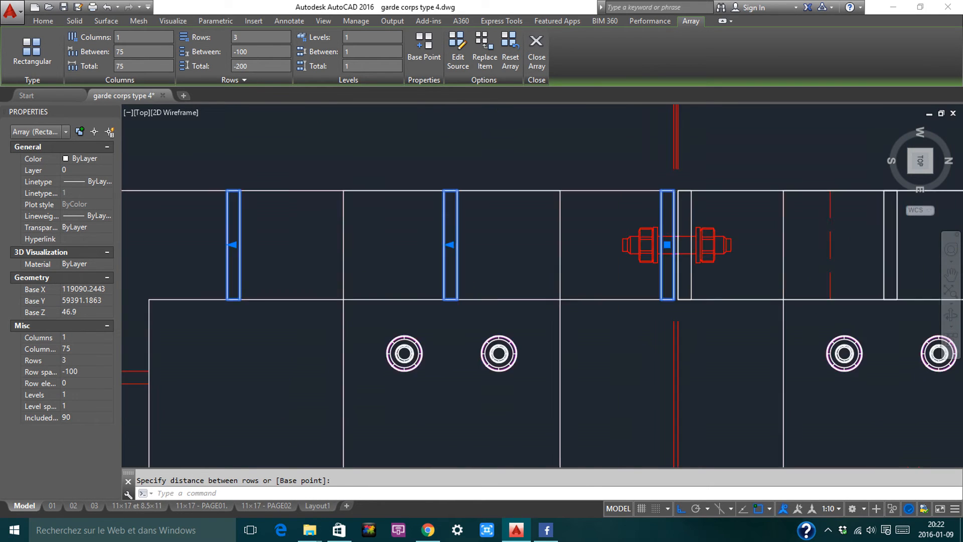
scroll(527, 232, up, 2)
key(Escape)
key(Escape)
scroll(501, 240, down, 4)
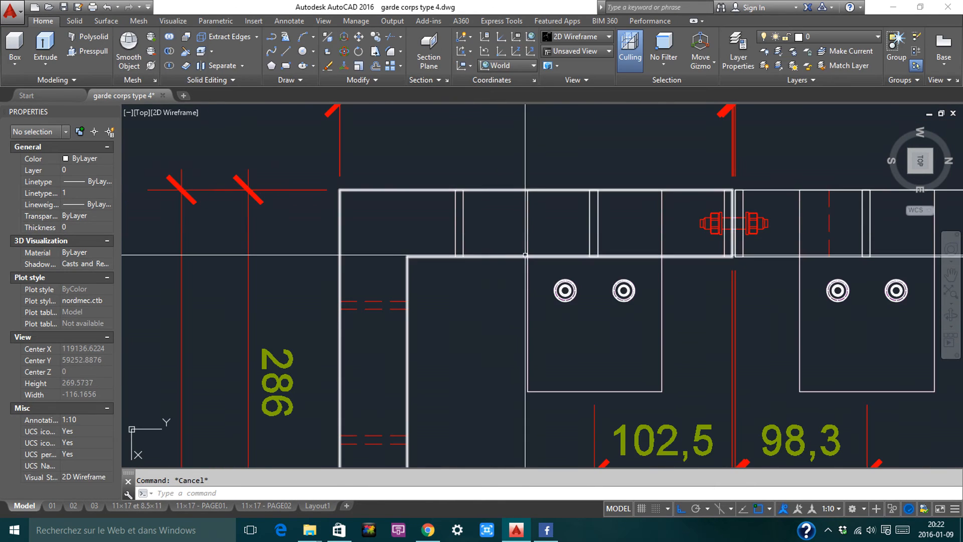
Copy the U-shaped base bar vertically from its lower end corner to the top of the end baluster, forming the top bar
shift+middle_drag(474, 308, 546, 265)
click(511, 271)
scroll(708, 334, up, 6)
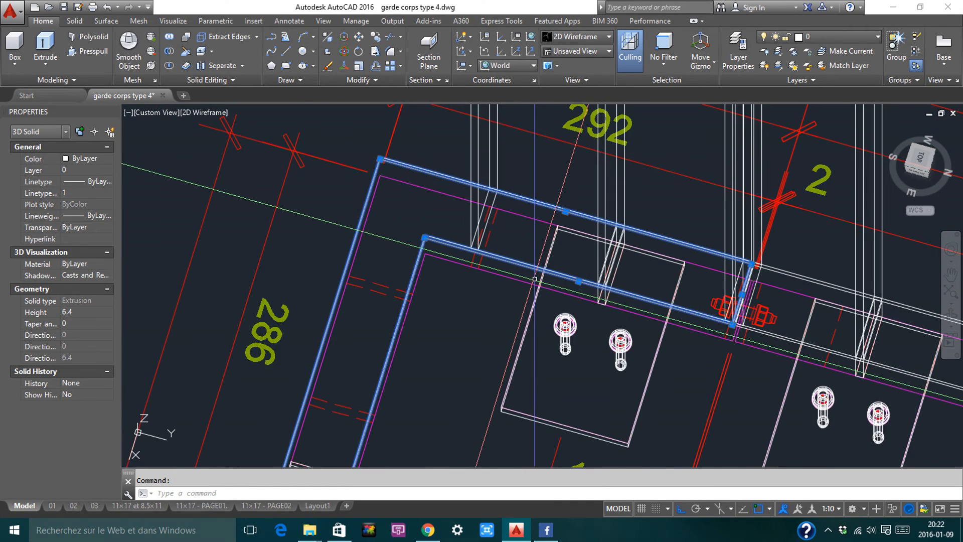
scroll(708, 334, up, 3)
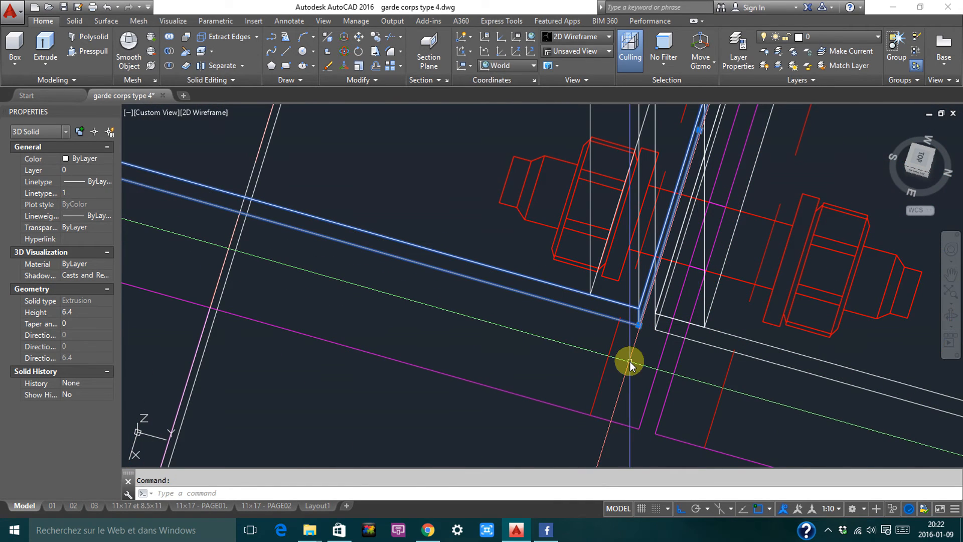
text(co)
key(Return)
click(638, 325)
scroll(637, 331, down, 3)
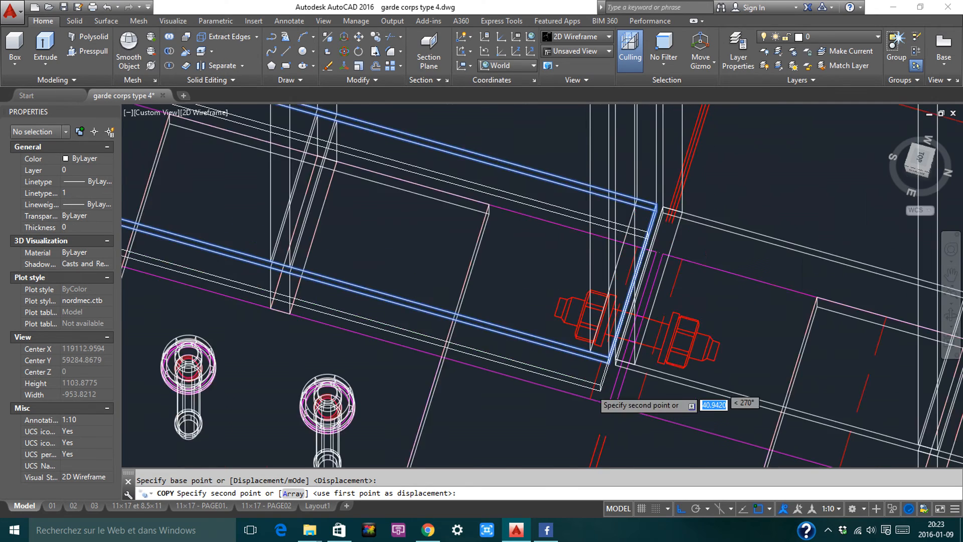
scroll(591, 386, down, 7)
middle_drag(609, 260, 625, 383)
scroll(626, 247, up, 7)
scroll(573, 297, up, 4)
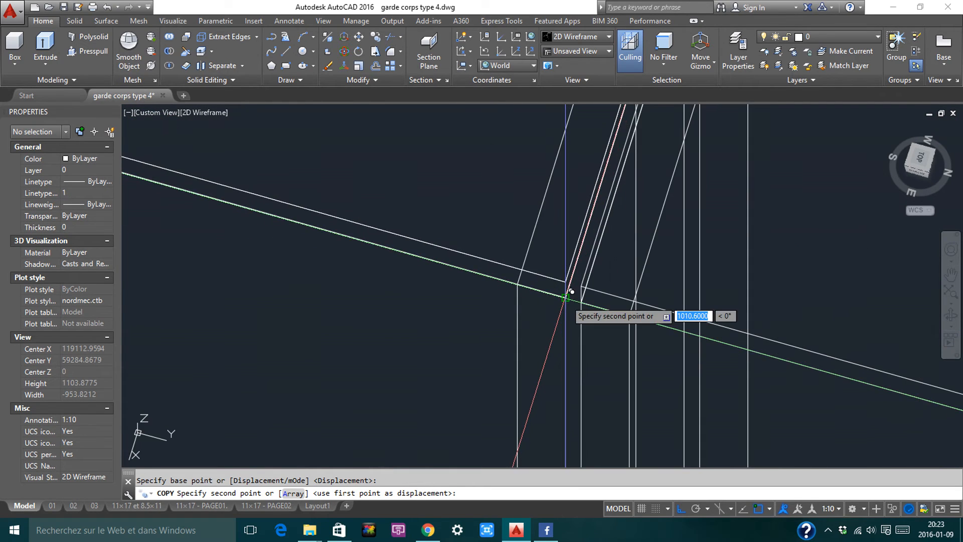
key(Escape)
Mirror the short leg's baluster array across the inner corner's diagonal using 45° polar tracking, keeping the source array
scroll(571, 291, down, 5)
scroll(652, 251, up, 1)
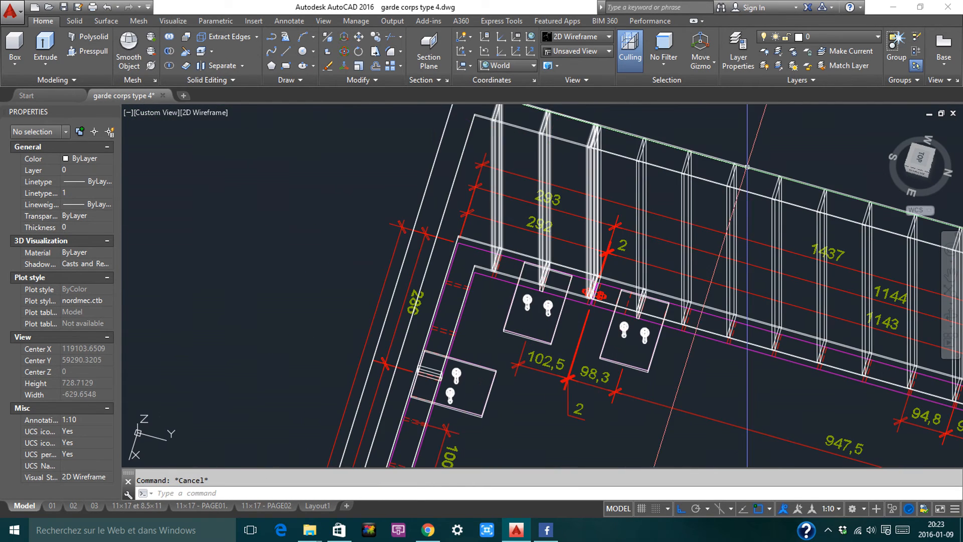
click(925, 162)
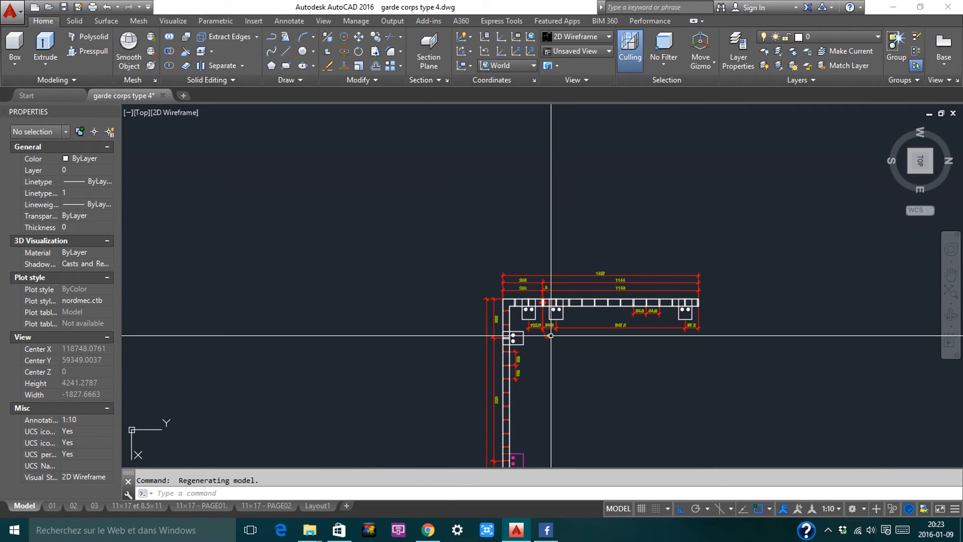
scroll(550, 335, up, 8)
click(505, 226)
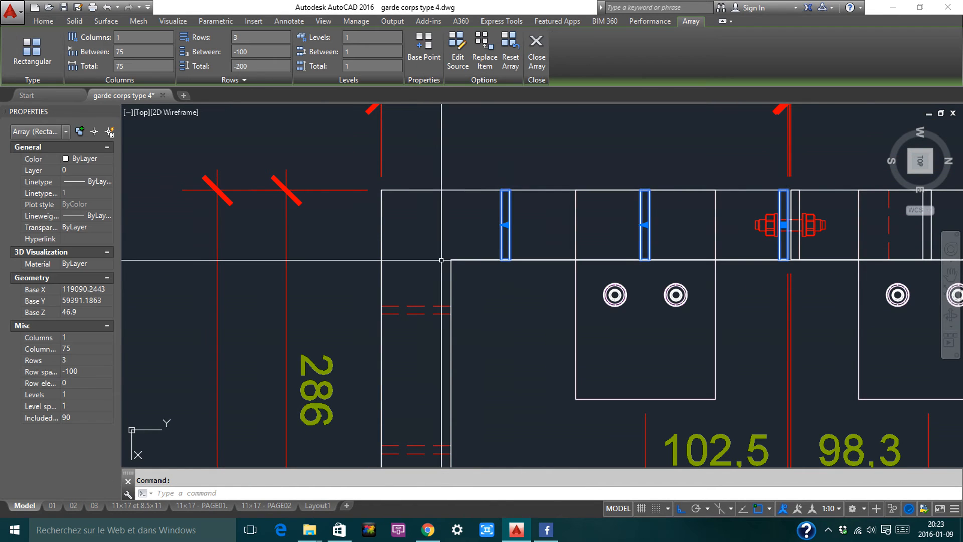
text(MI)
key(Return)
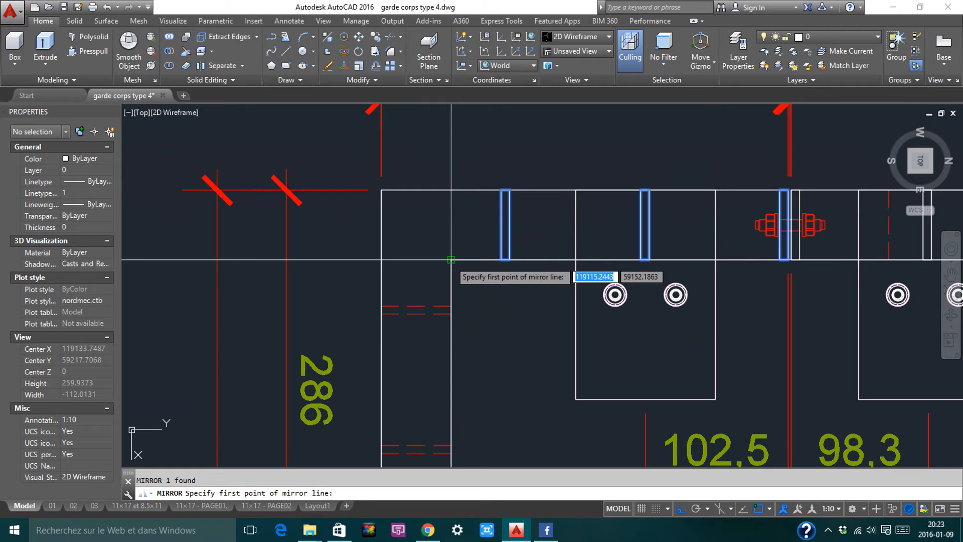
click(451, 260)
key(F10)
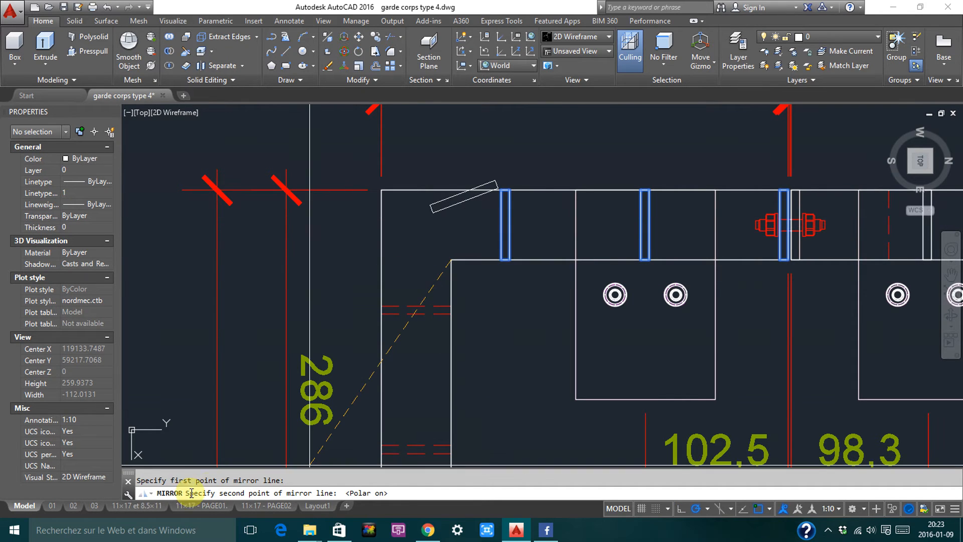
click(707, 510)
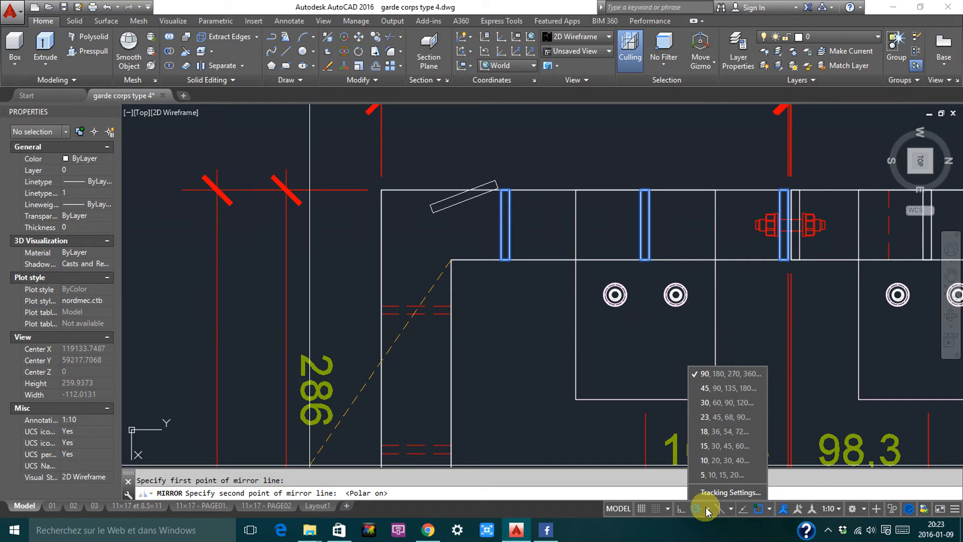
click(711, 392)
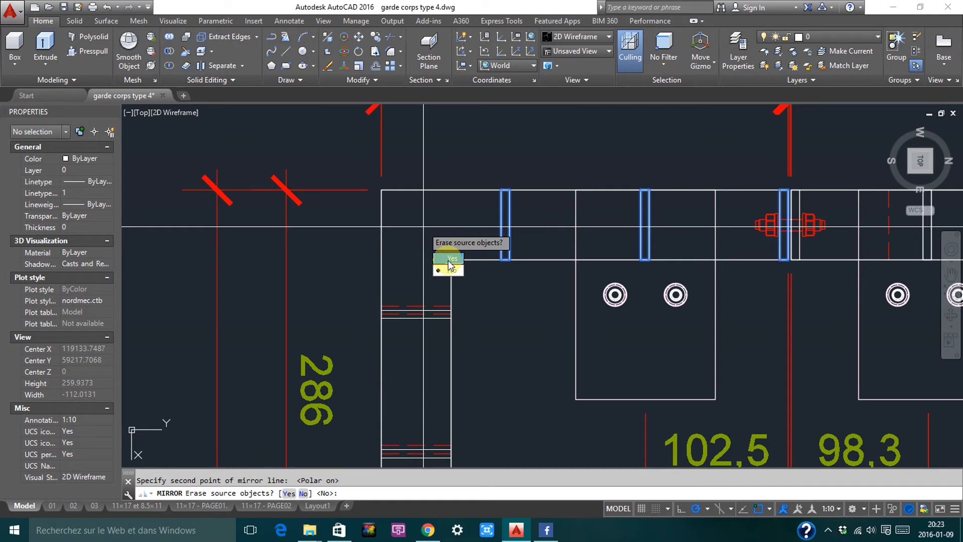
key(Escape)
key(Escape)
Move the mirrored baluster array along the long leg to the end baluster mark beside the 283 dimension at the far corner
scroll(426, 300, up, 4)
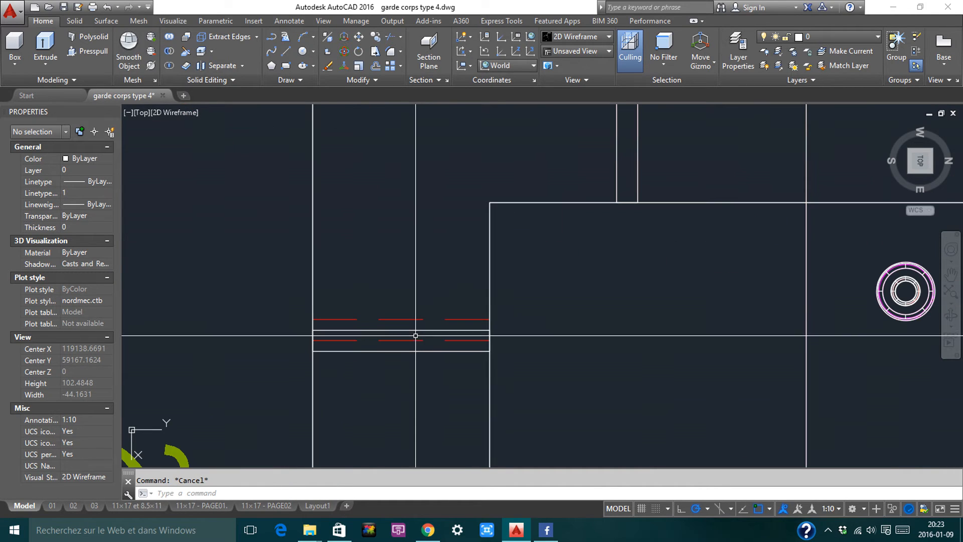
click(415, 332)
scroll(445, 286, down, 6)
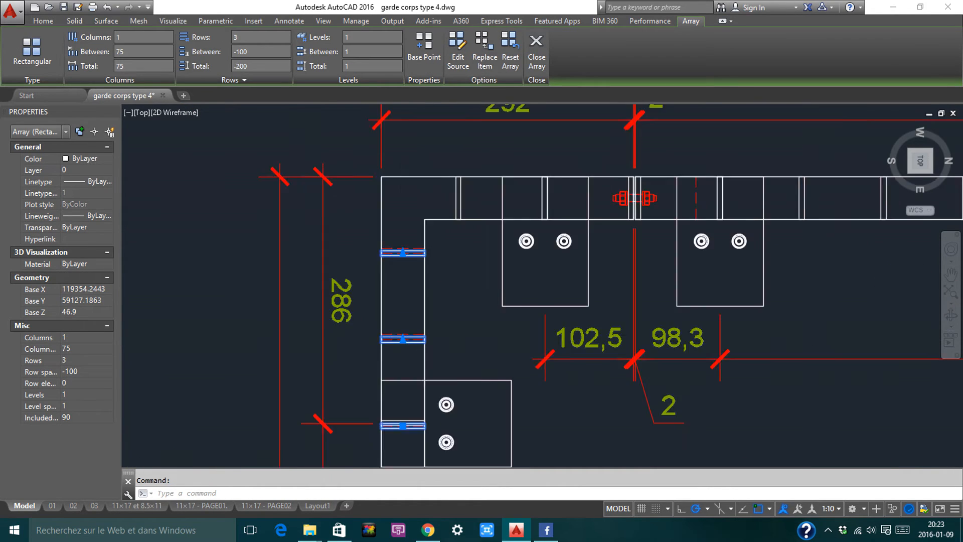
scroll(419, 353, up, 4)
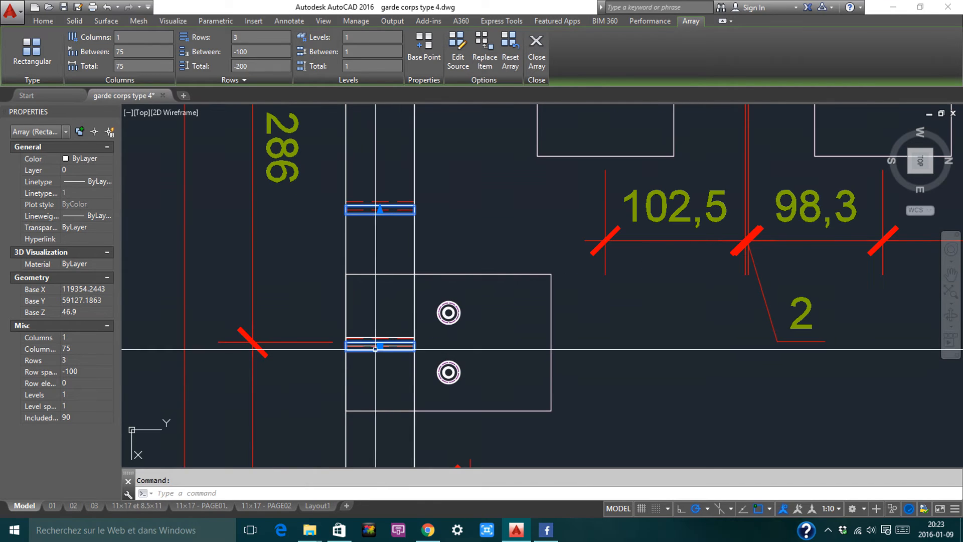
scroll(393, 356, down, 7)
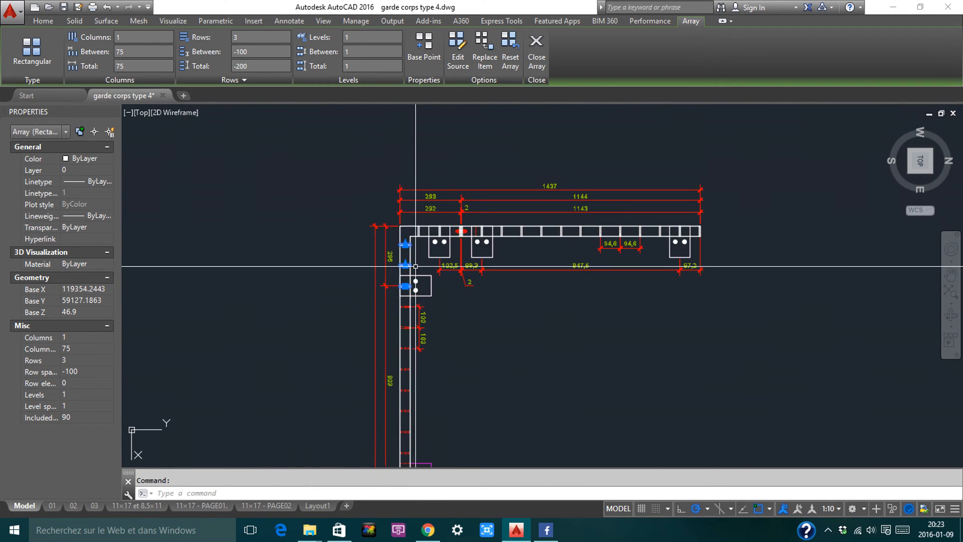
scroll(374, 311, up, 3)
scroll(375, 311, up, 4)
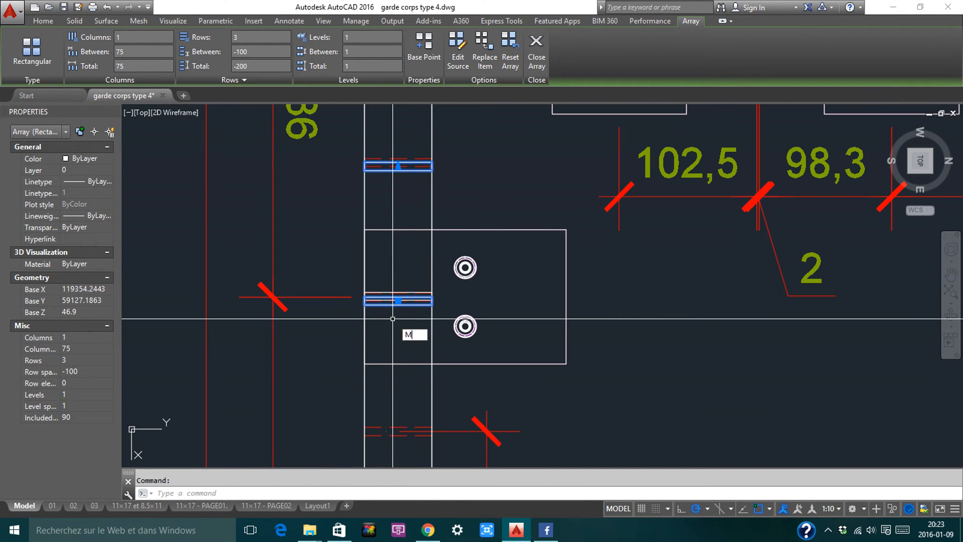
key(Return)
scroll(397, 312, up, 4)
click(398, 296)
scroll(420, 188, down, 12)
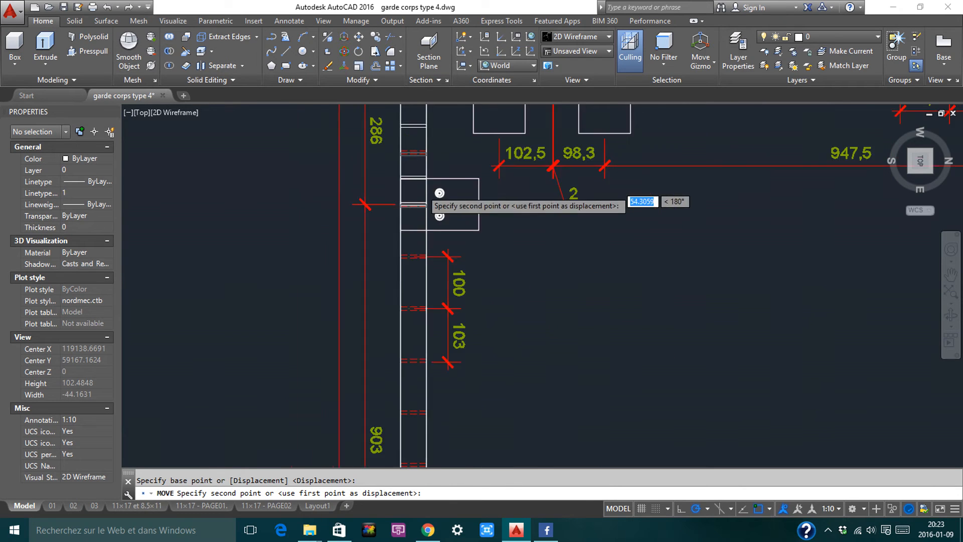
middle_drag(432, 341, 431, 148)
scroll(442, 191, down, 2)
middle_drag(436, 291, 434, 254)
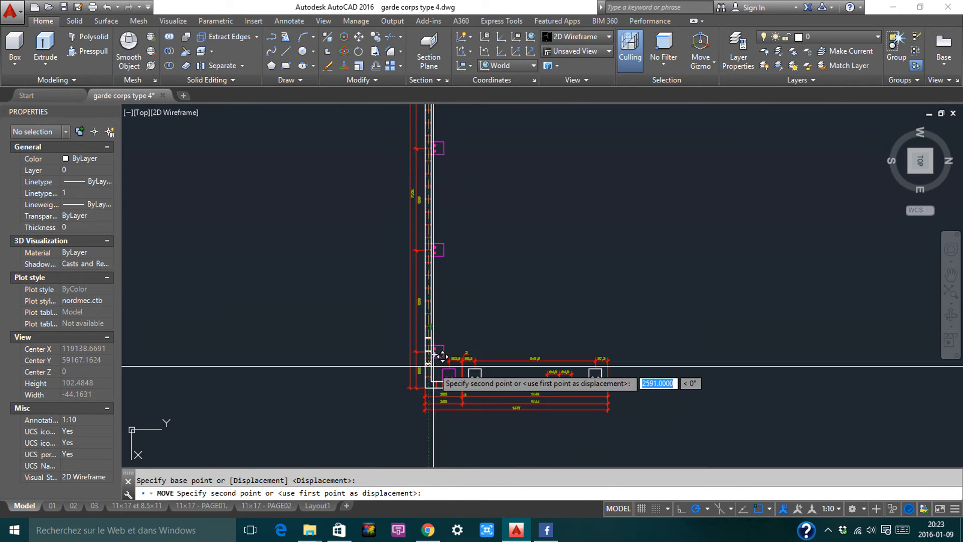
scroll(435, 376, up, 7)
scroll(414, 360, up, 6)
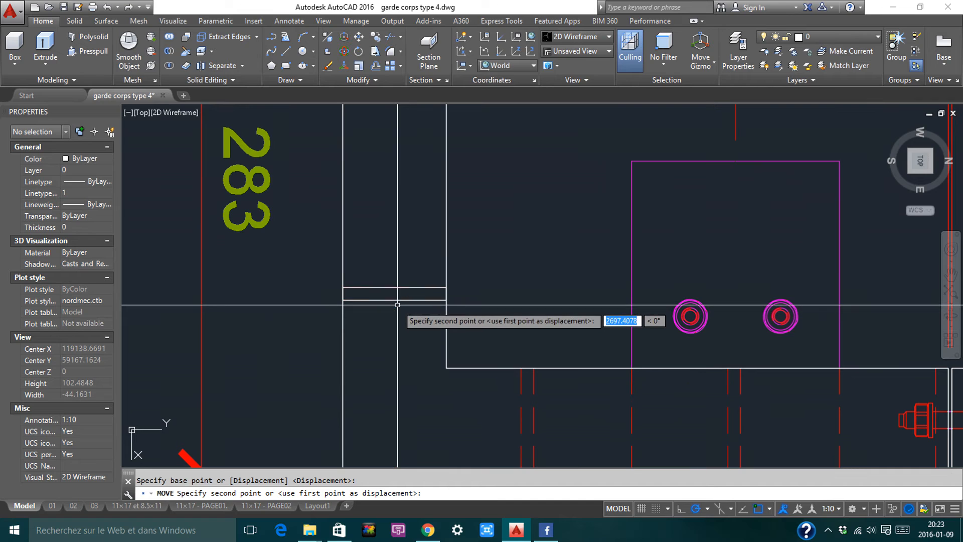
key(Escape)
Set the visual style to Conceptual and check the moved balusters against the base bar in a 3D view
shift+middle_drag(367, 332, 437, 245)
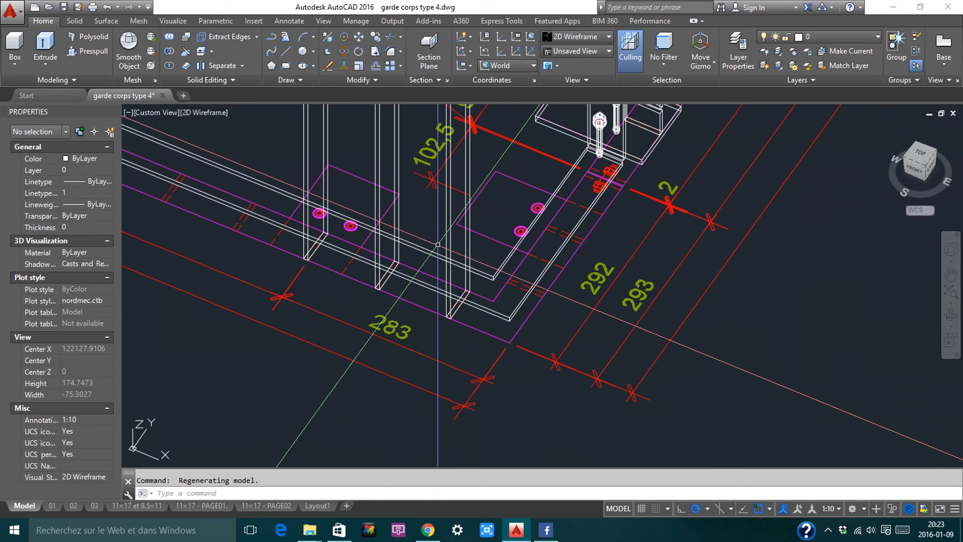
click(566, 36)
click(712, 70)
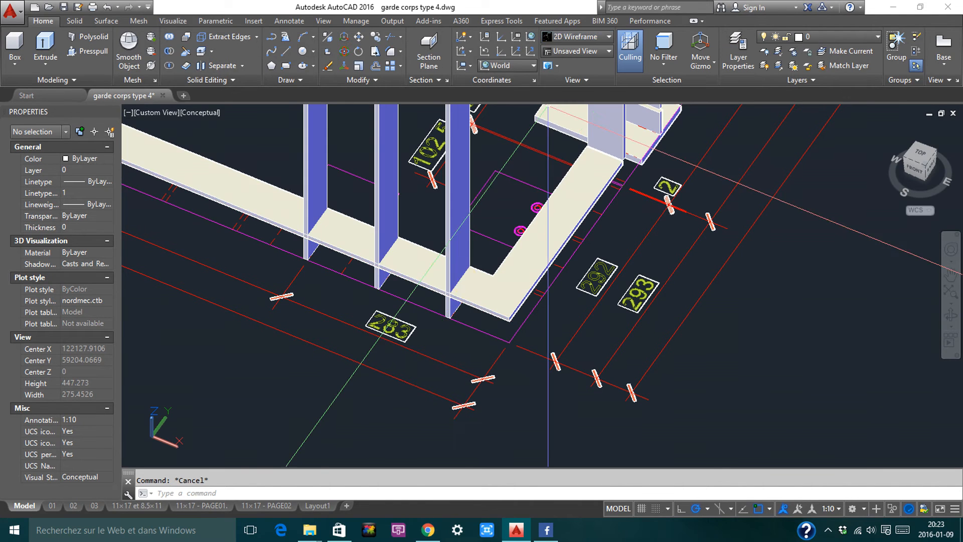
scroll(502, 300, down, 4)
scroll(415, 299, down, 4)
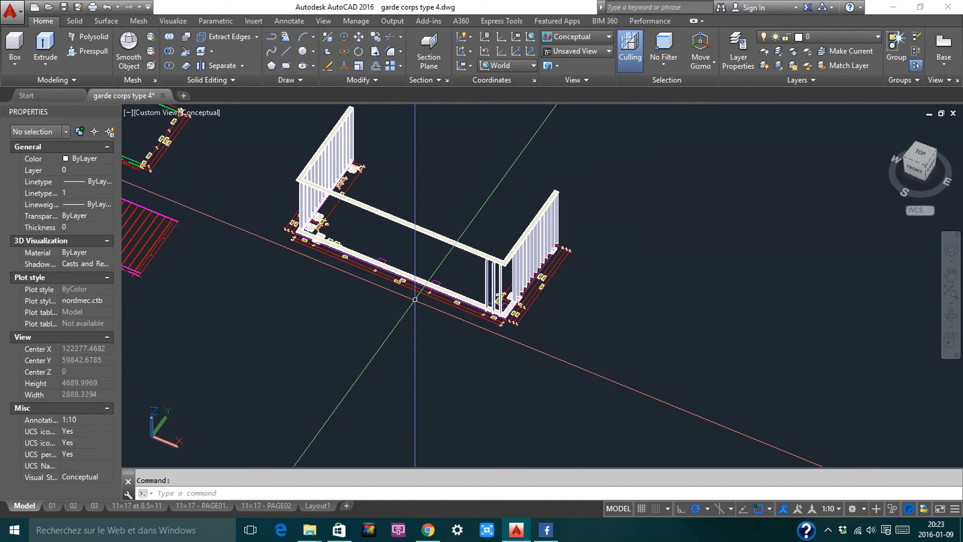
Move the far-corner baluster array straight up so the balusters stand on the top face of the U-shaped base bar
scroll(415, 300, up, 5)
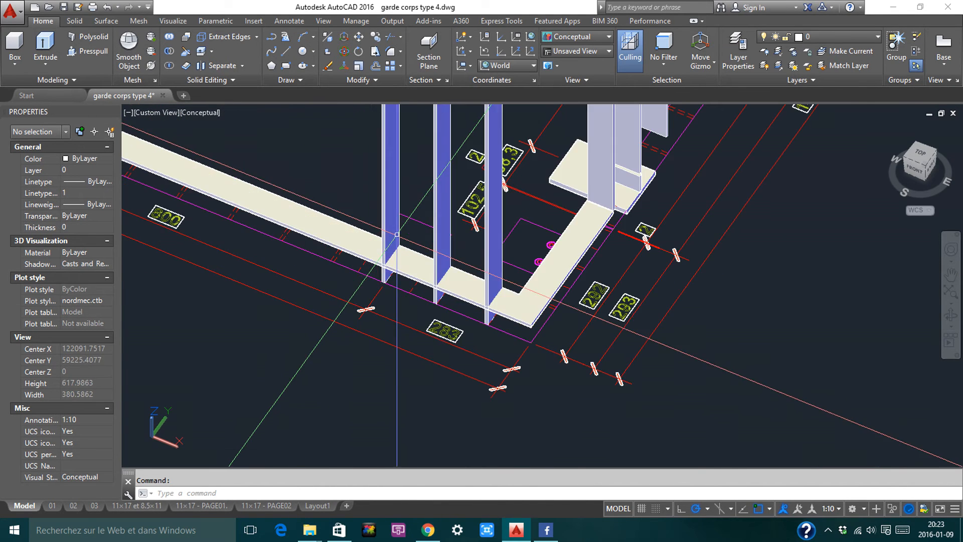
click(396, 219)
scroll(469, 303, up, 3)
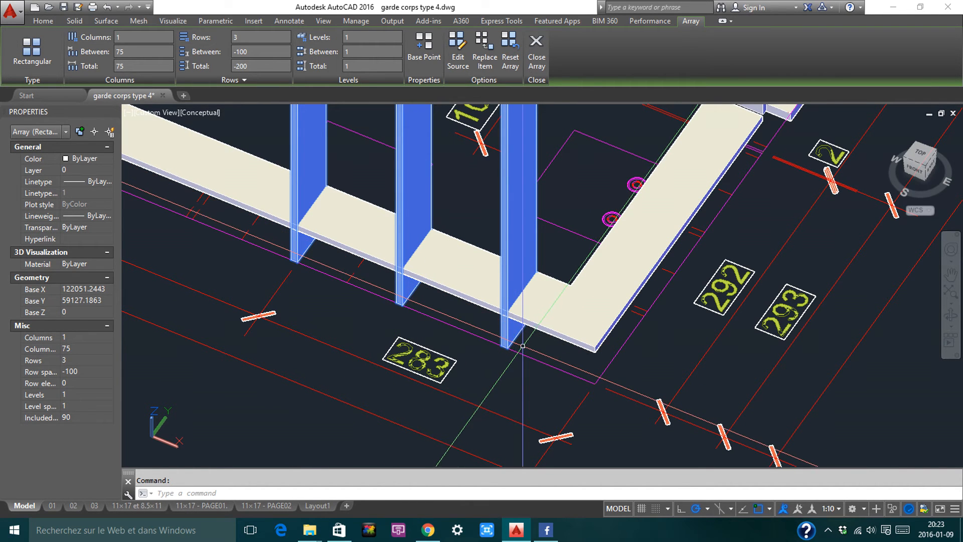
text(m)
key(Return)
scroll(512, 349, up, 5)
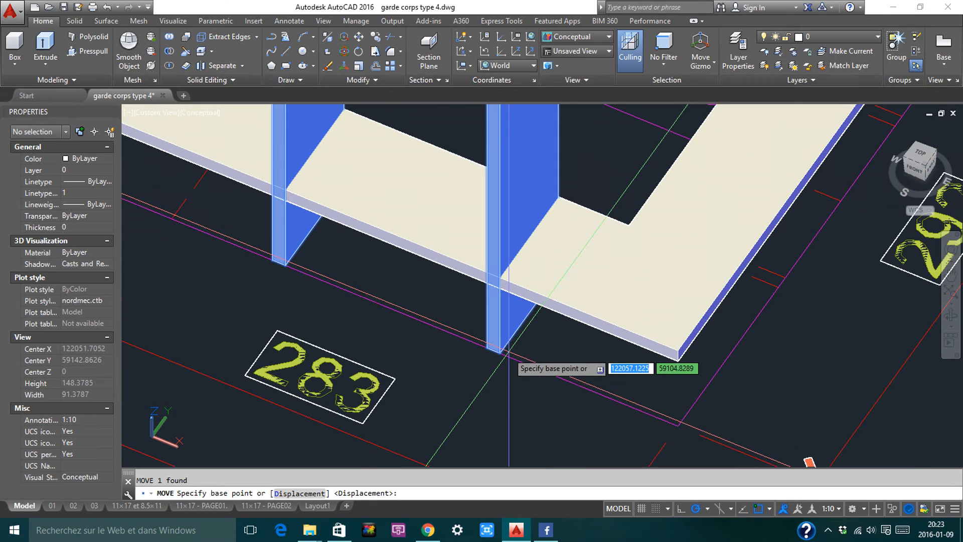
click(499, 282)
scroll(510, 272, down, 8)
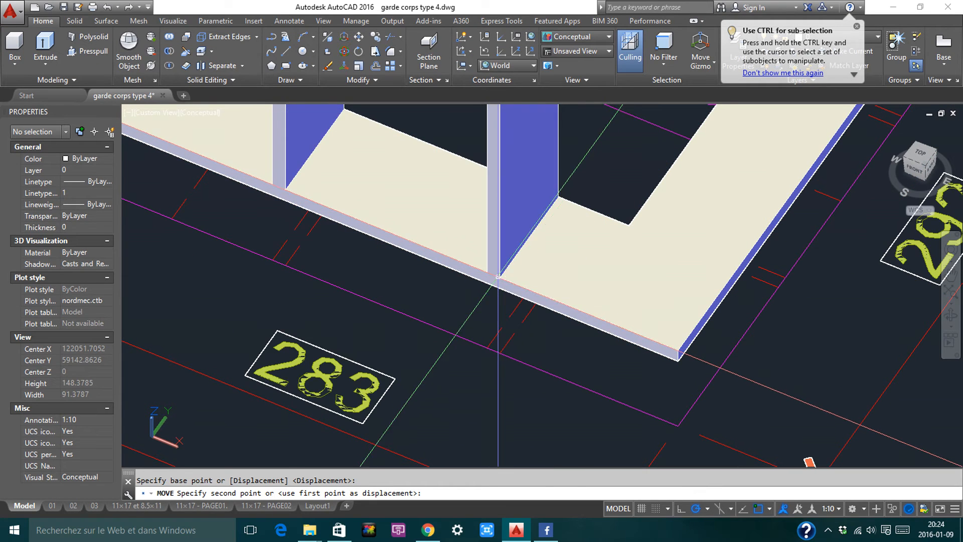
key(Escape)
Set the visual style back to 2D Wireframe for the view of the far corner
click(498, 255)
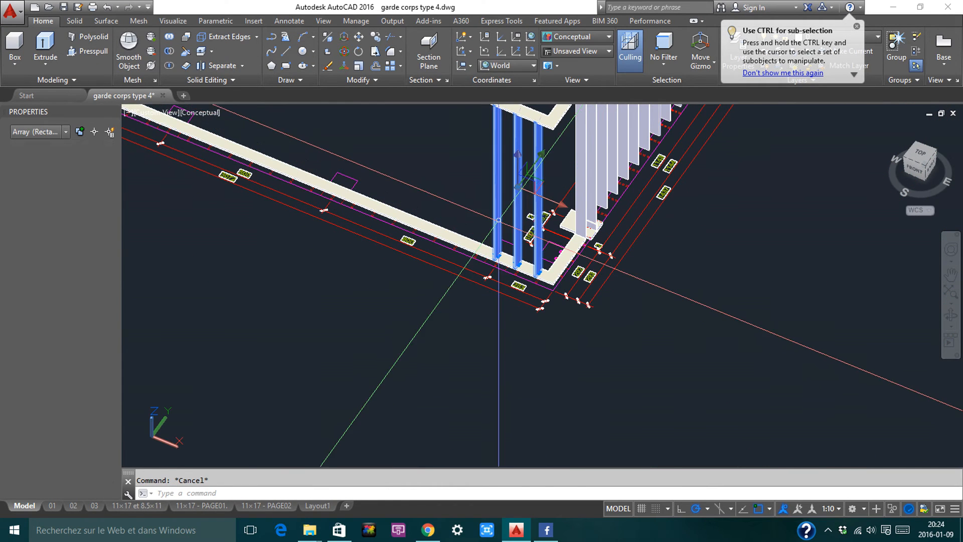
scroll(498, 254, up, 6)
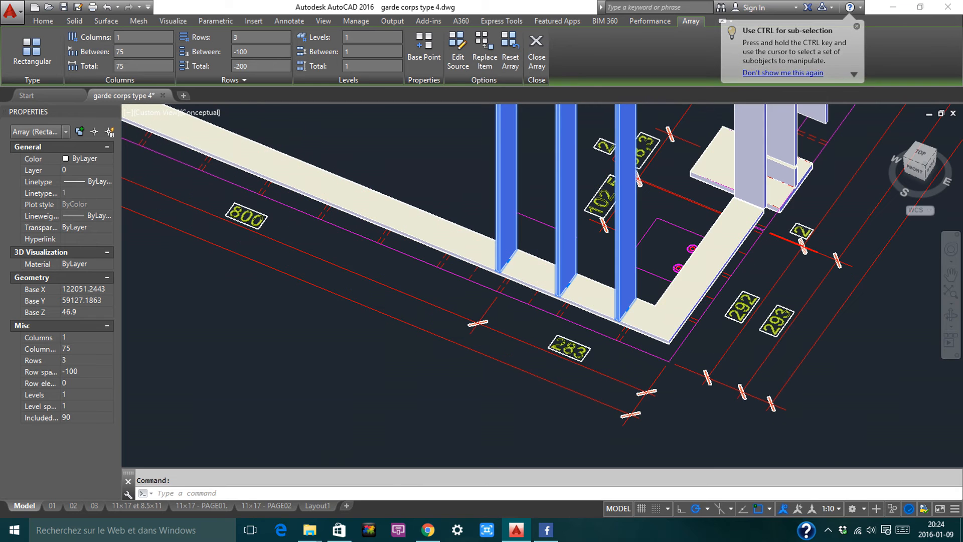
key(Escape)
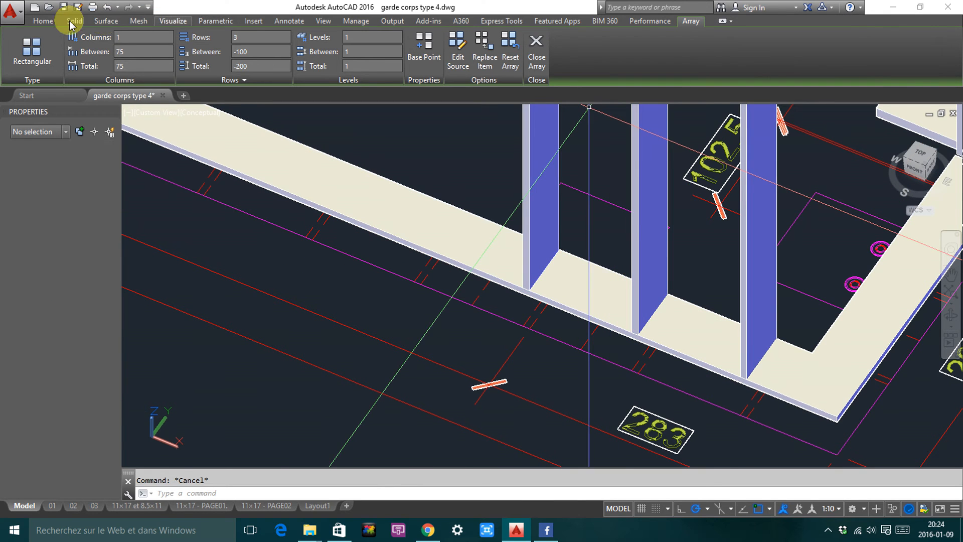
click(572, 40)
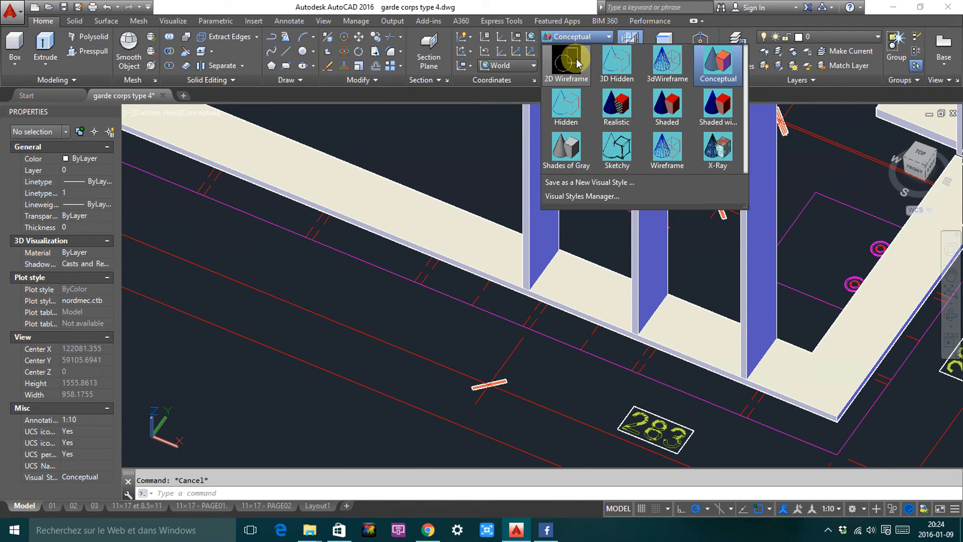
click(563, 97)
Set the row spacing of the far-corner baluster array to -97 along the long leg
click(751, 295)
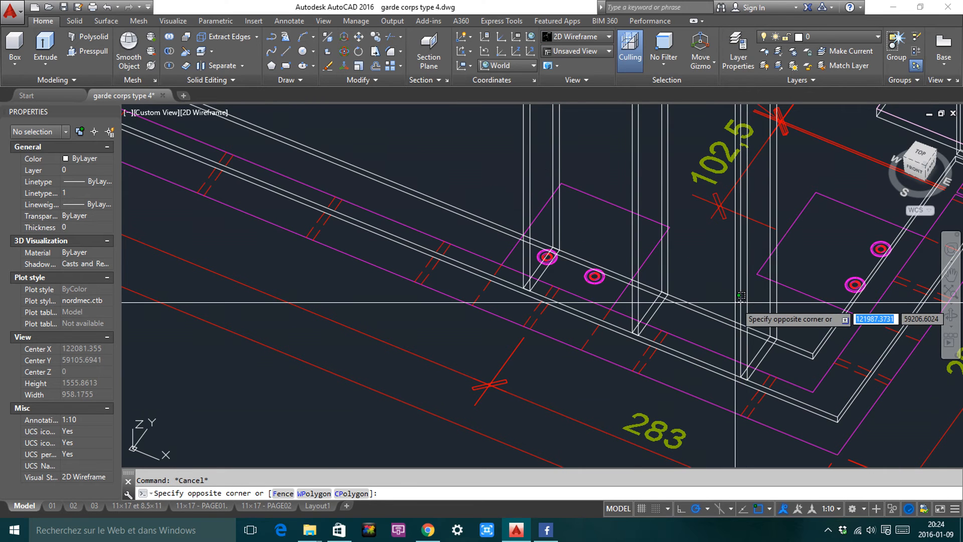
click(737, 303)
click(650, 314)
scroll(664, 365, up, 2)
scroll(672, 356, up, 2)
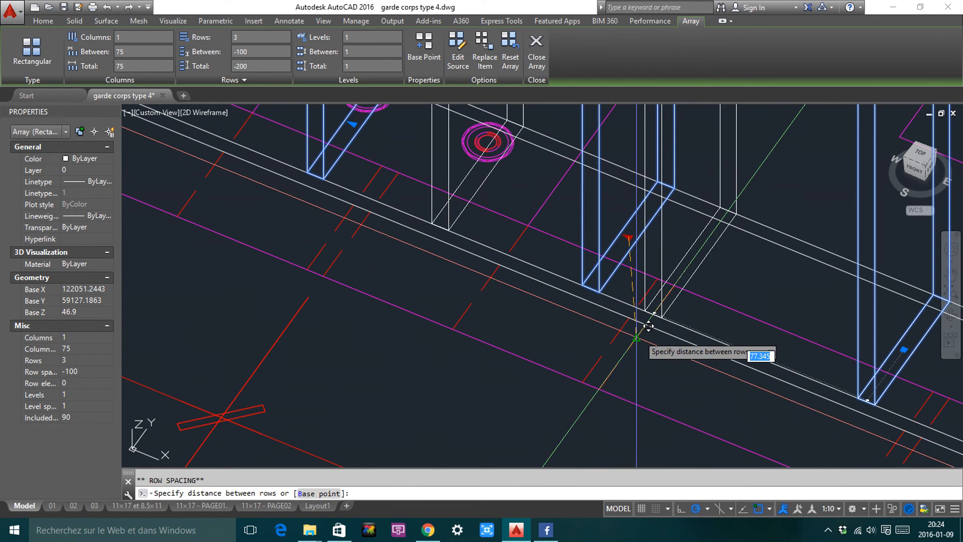
click(648, 329)
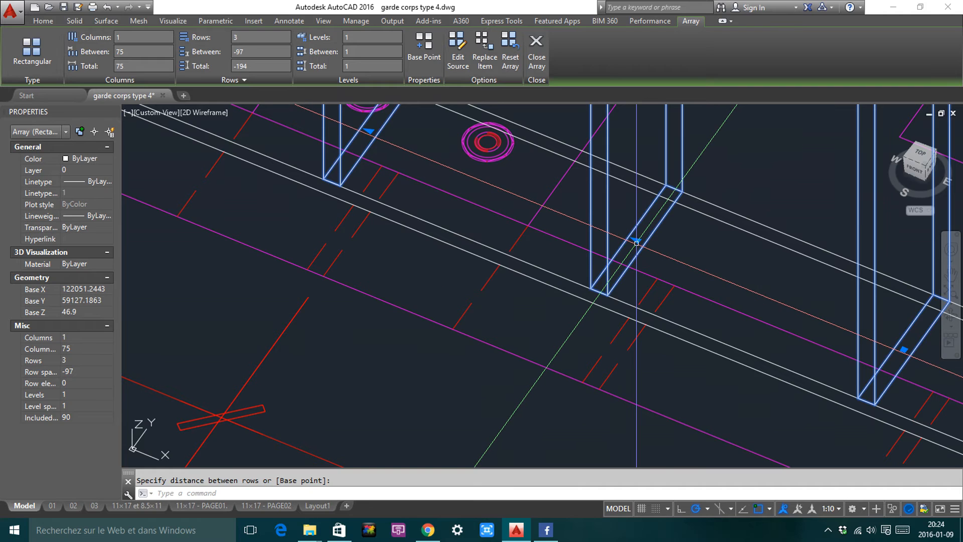
Switch to the top view and set the row spacing of the far-corner baluster array to -100
click(920, 155)
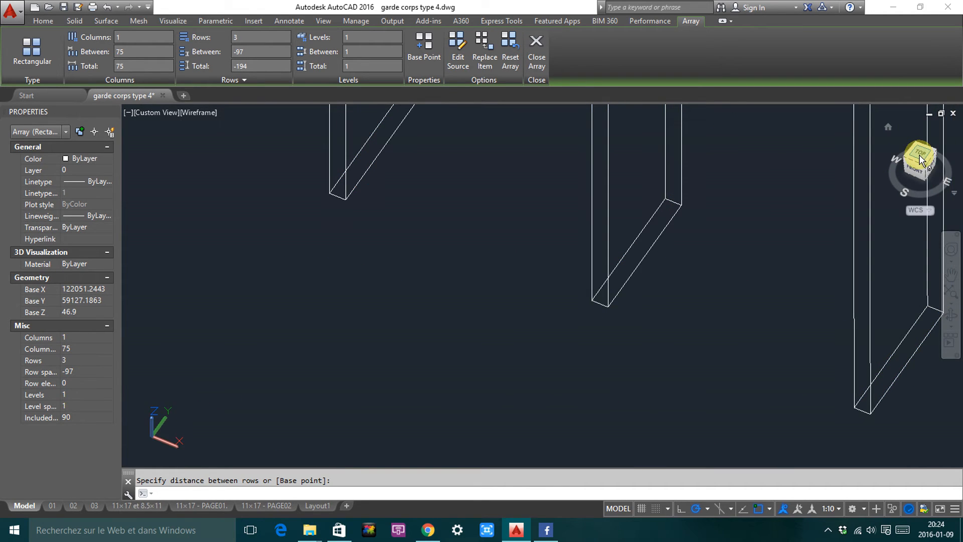
scroll(553, 299, up, 4)
scroll(516, 276, up, 6)
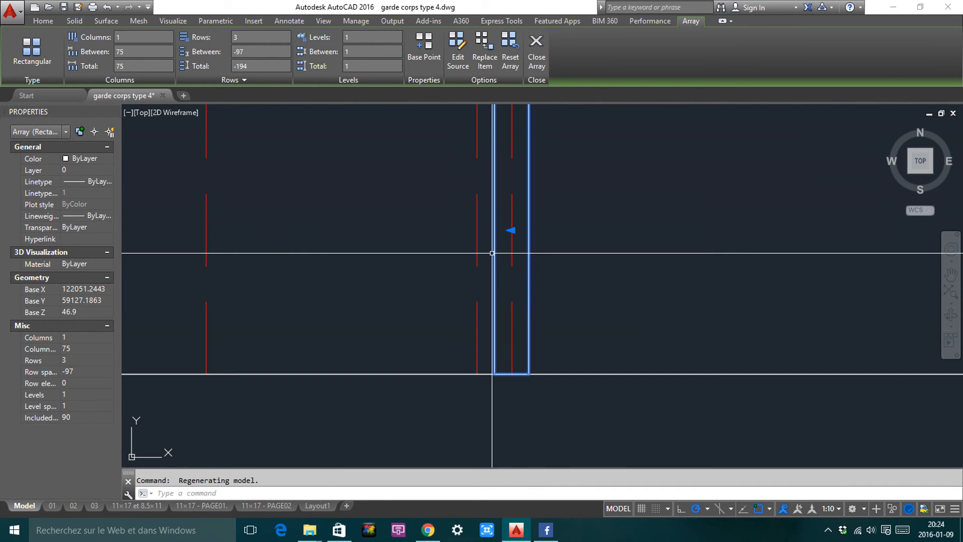
click(515, 272)
click(495, 231)
scroll(602, 226, down, 8)
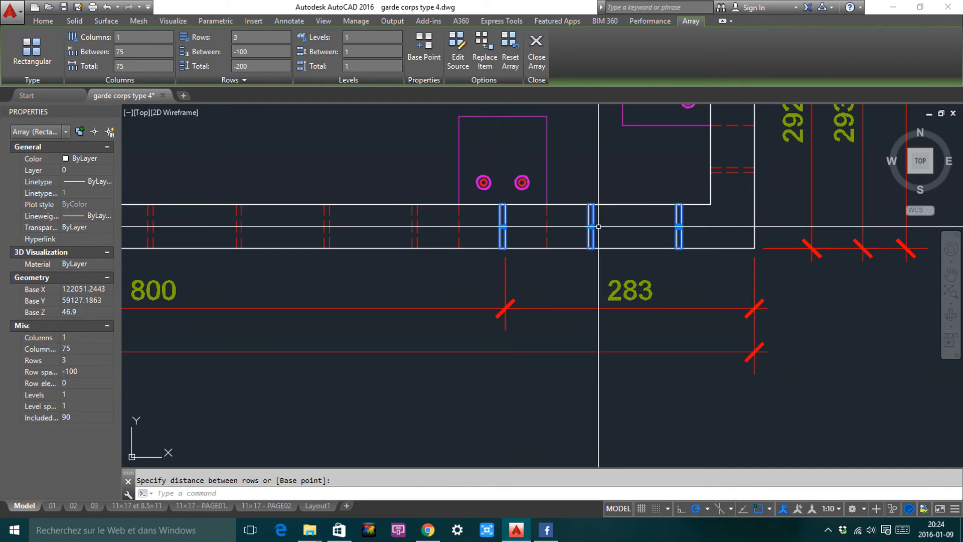
Extend the rows of the baluster array along the whole long leg, up to the last baluster before the opposite corner
middle_drag(597, 226, 636, 244)
scroll(542, 244, up, 6)
click(544, 239)
scroll(647, 219, down, 10)
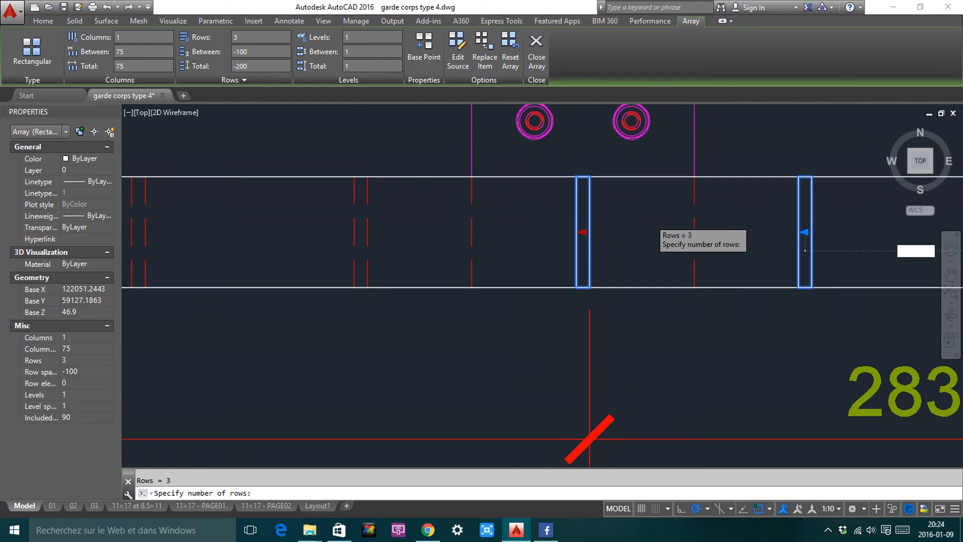
middle_drag(372, 206, 660, 250)
middle_drag(313, 241, 543, 223)
middle_drag(341, 278, 566, 279)
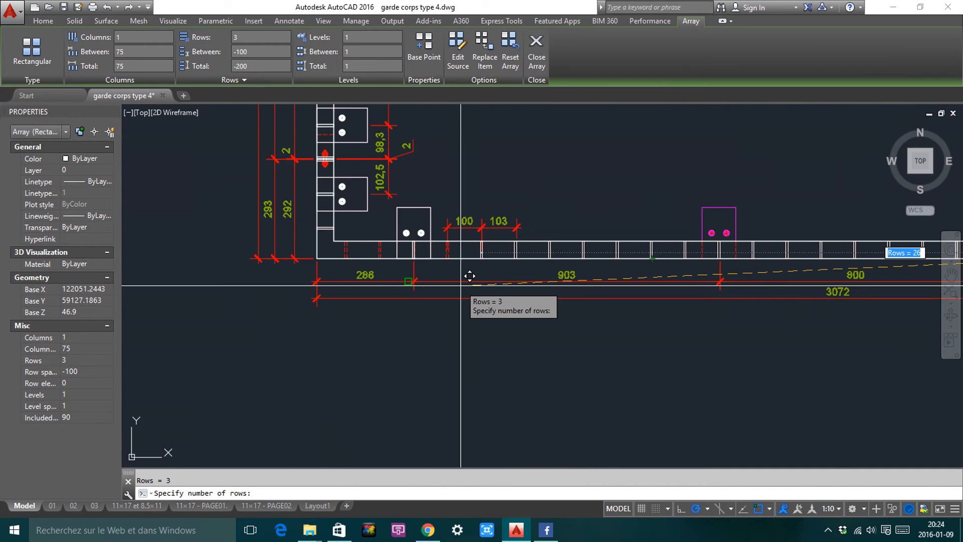
scroll(364, 262, up, 6)
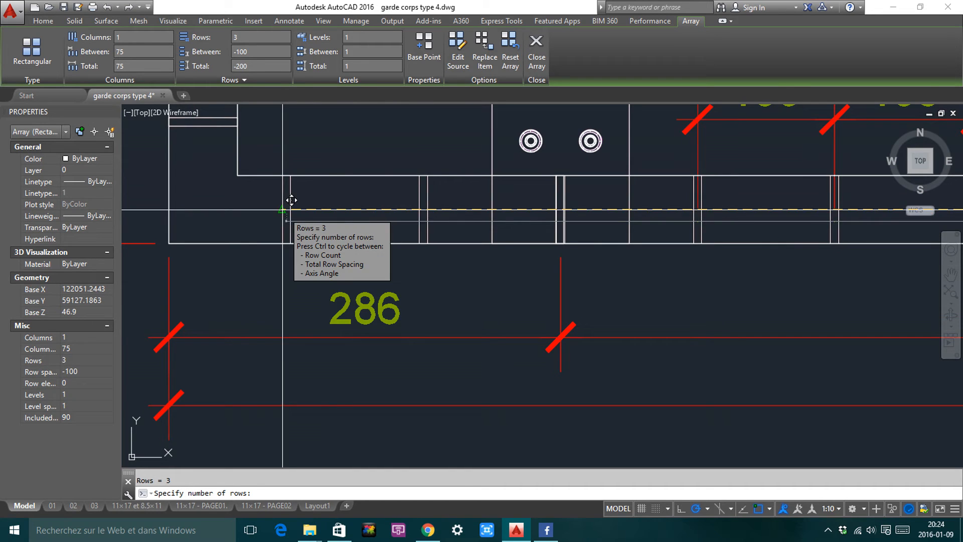
click(285, 209)
key(Escape)
scroll(311, 233, down, 6)
mouse_move(416, 229)
middle_down()
mouse_move(378, 232)
mouse_move(292, 197)
middle_up()
scroll(292, 197, down, 4)
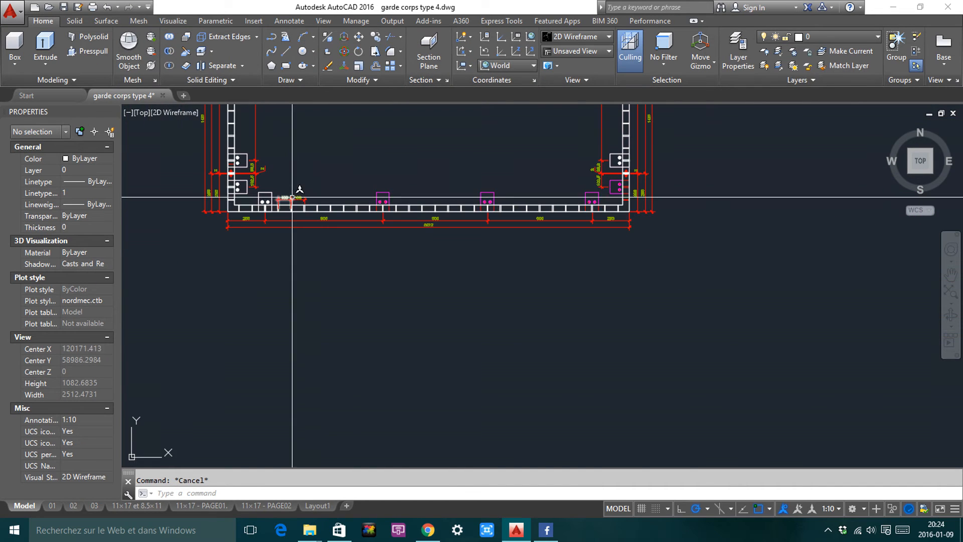
scroll(225, 185, up, 4)
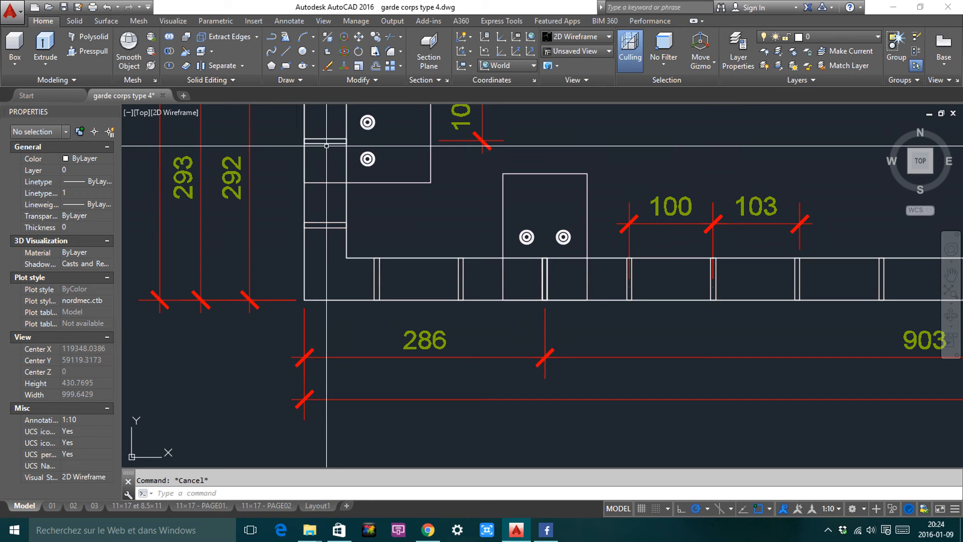
scroll(325, 141, down, 8)
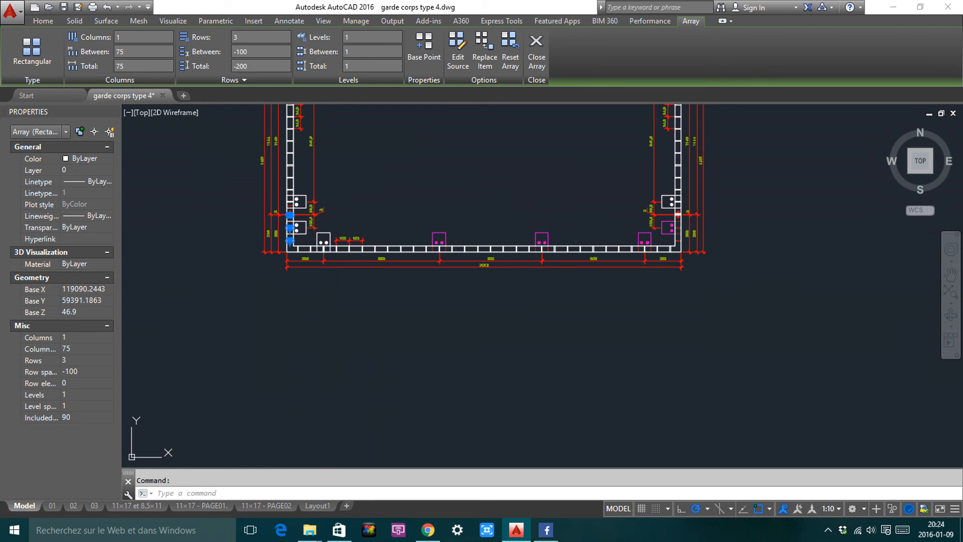
text(mi)
key(Return)
scroll(503, 279, up, 2)
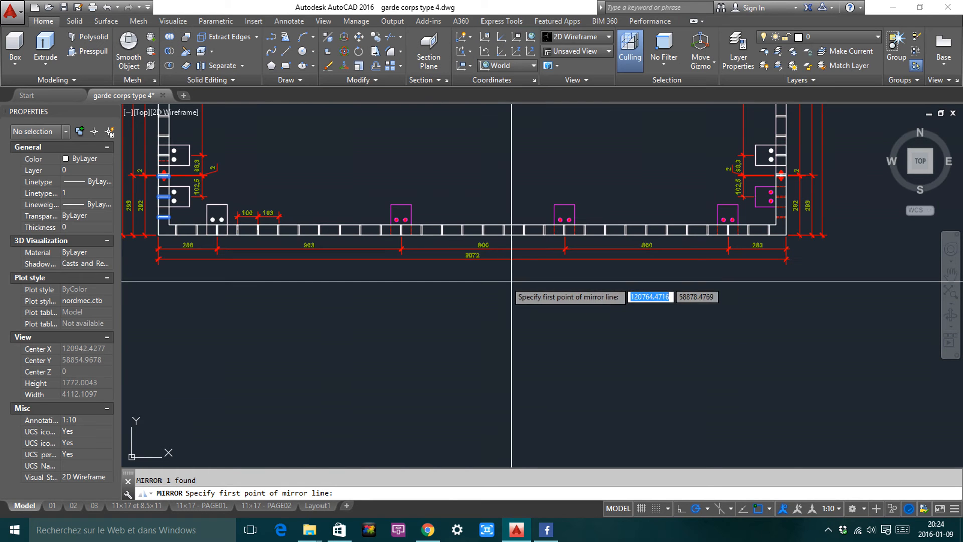
click(496, 258)
key(Escape)
click(164, 217)
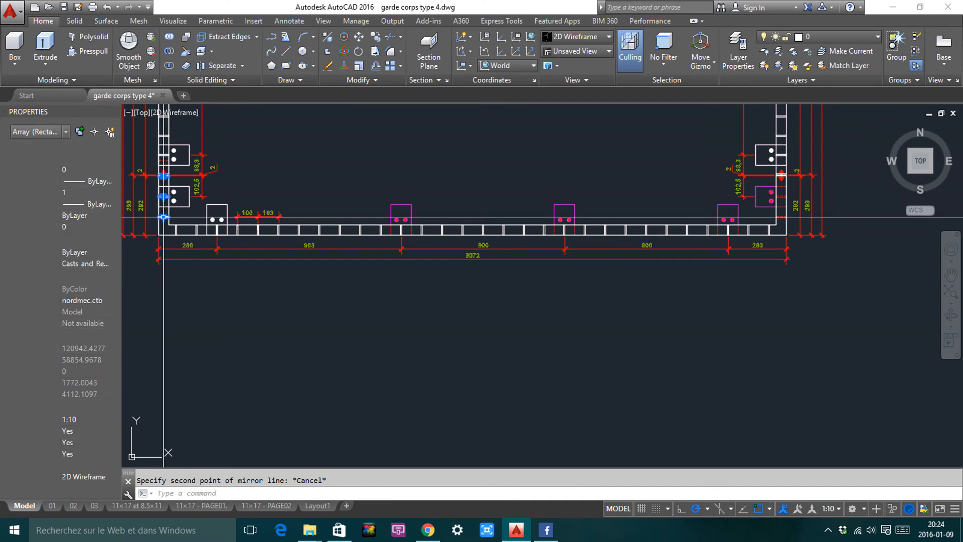
text(i)
key(Return)
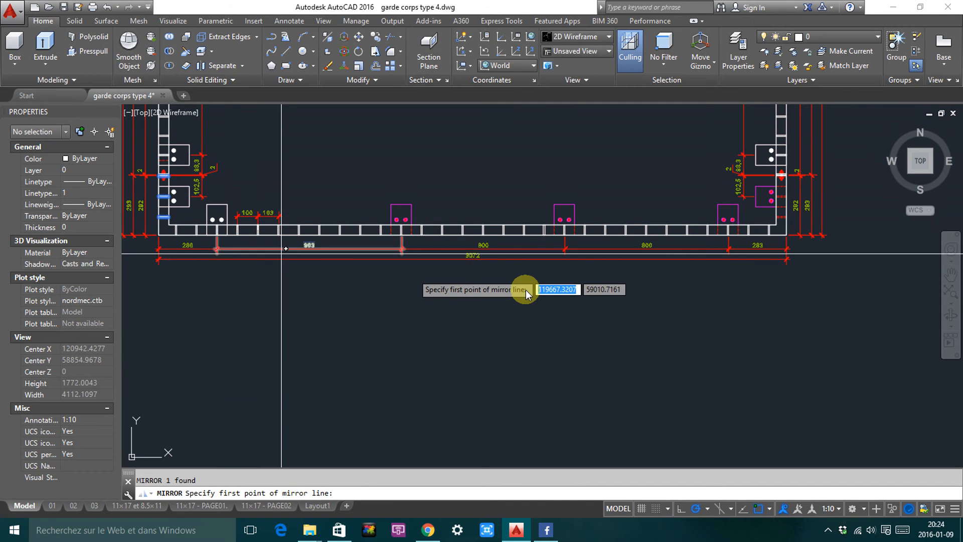
click(472, 259)
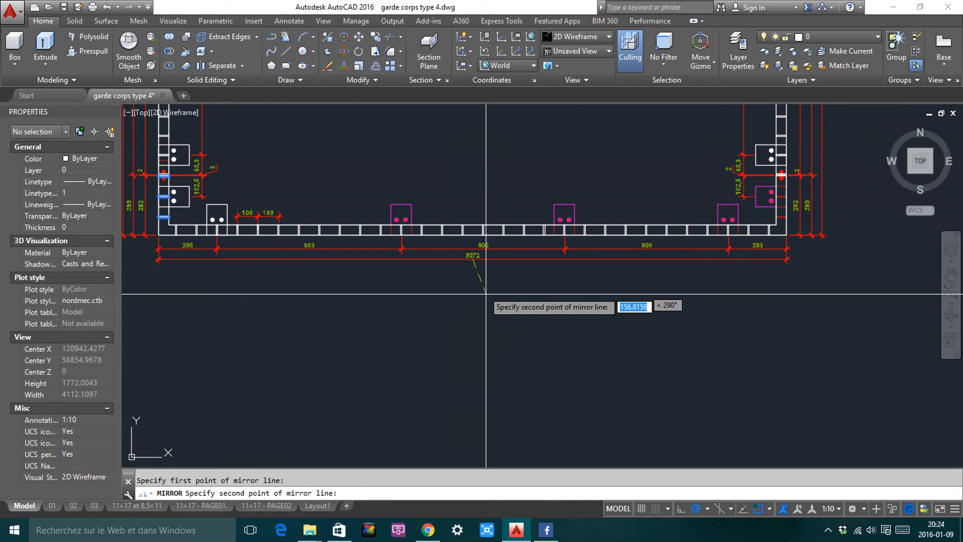
Turn on Ortho mode and, in a 3D view, select the four solids of the first anchor plate assembly on the long leg
key(F8)
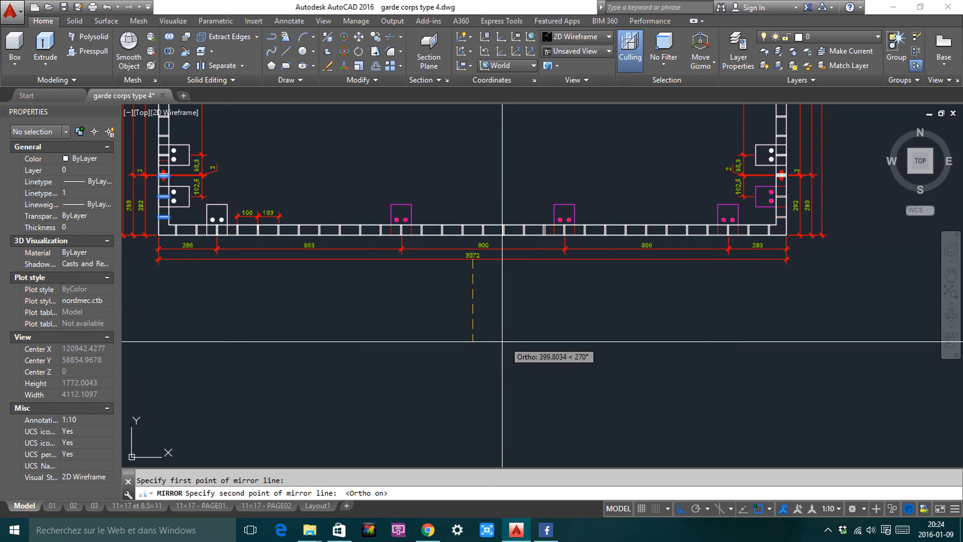
key(Escape)
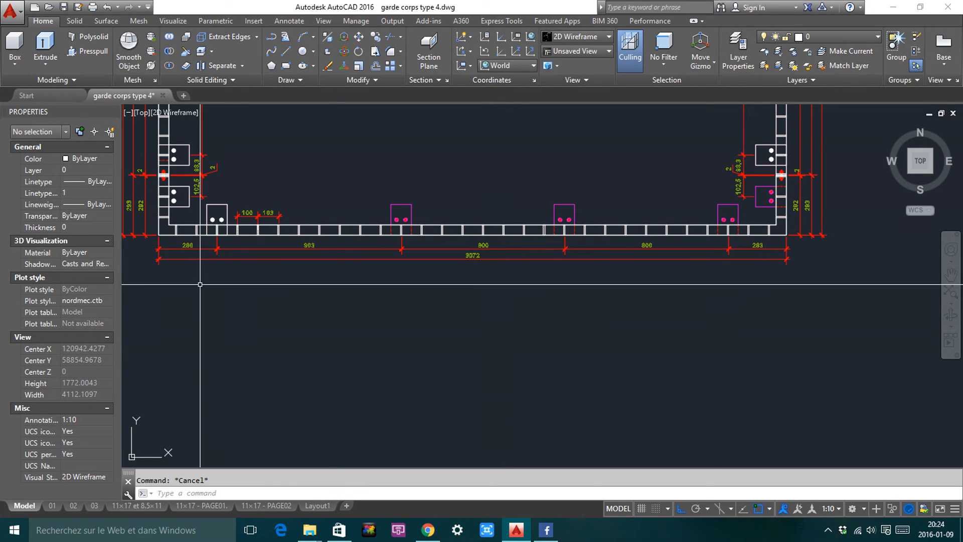
scroll(294, 232, up, 4)
scroll(294, 231, up, 3)
scroll(317, 234, down, 6)
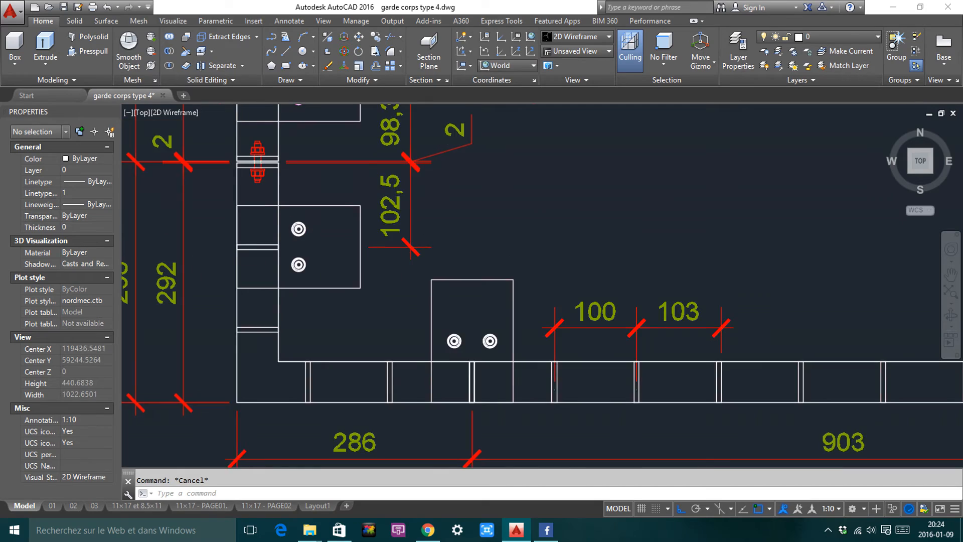
shift+middle_drag(419, 299, 381, 374)
scroll(381, 373, up, 8)
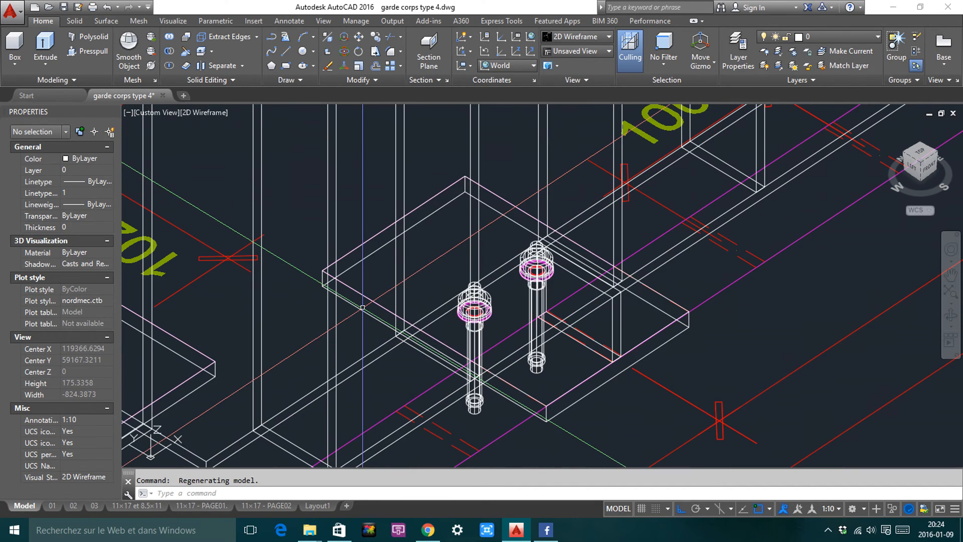
click(368, 295)
key(Escape)
click(369, 291)
click(347, 305)
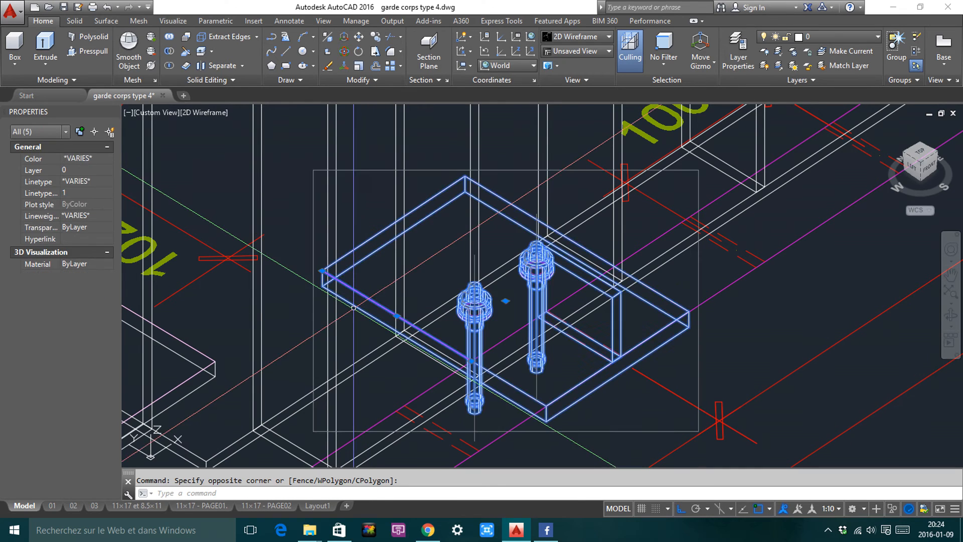
key(Escape)
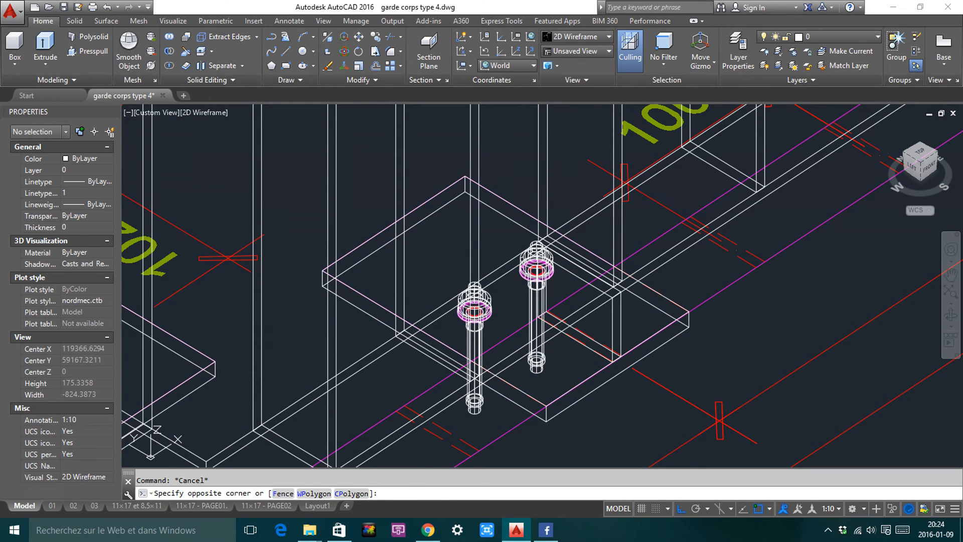
click(365, 276)
scroll(366, 275, down, 2)
scroll(455, 384, down, 4)
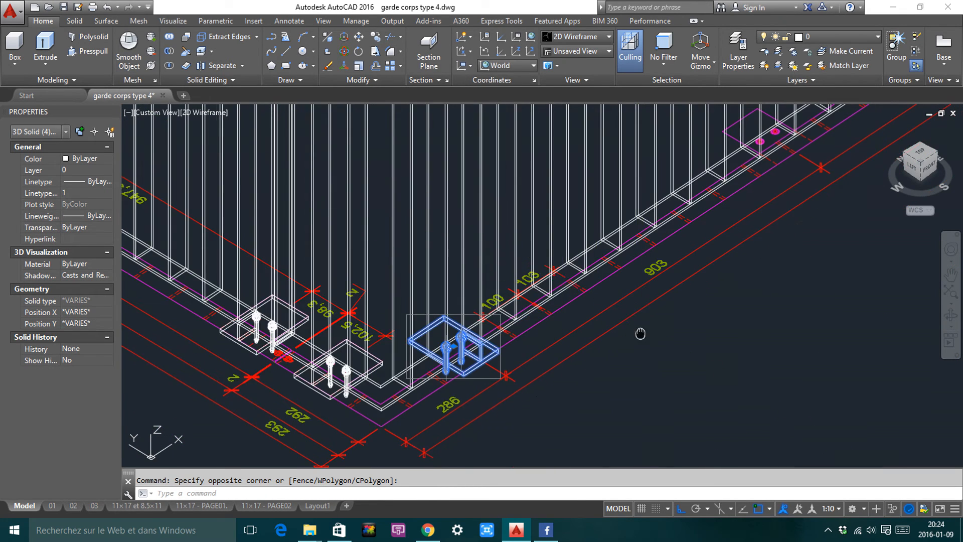
middle_drag(640, 333, 541, 383)
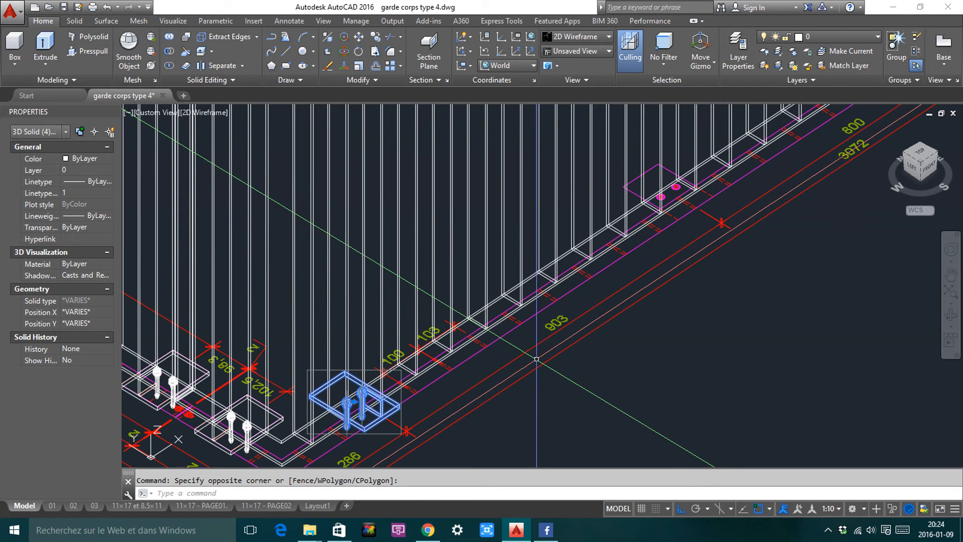
Copy the selected anchor plate assembly 900 along the long leg, using its lower plate corner as base point
text(o)
key(Return)
scroll(315, 357, up, 6)
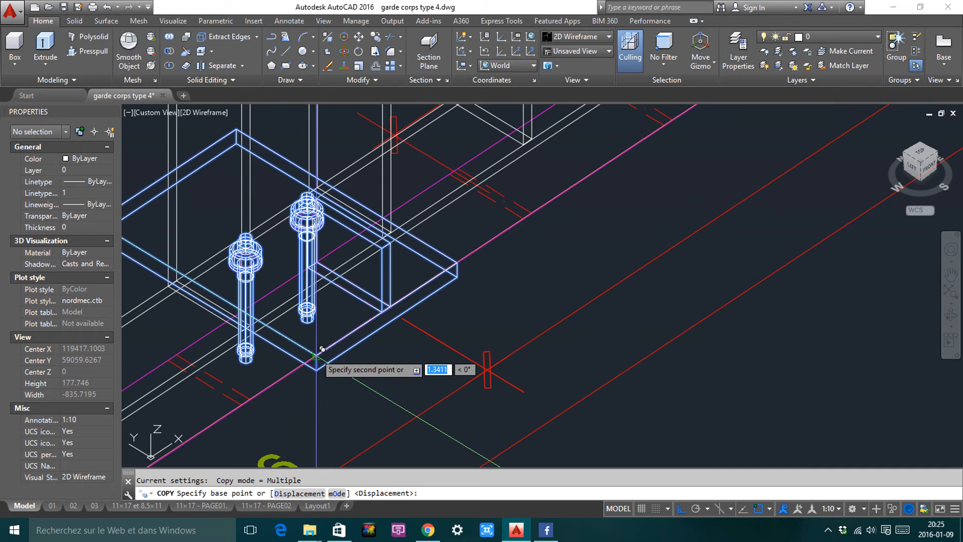
click(322, 349)
scroll(322, 348, down, 5)
scroll(516, 269, up, 5)
scroll(562, 245, up, 2)
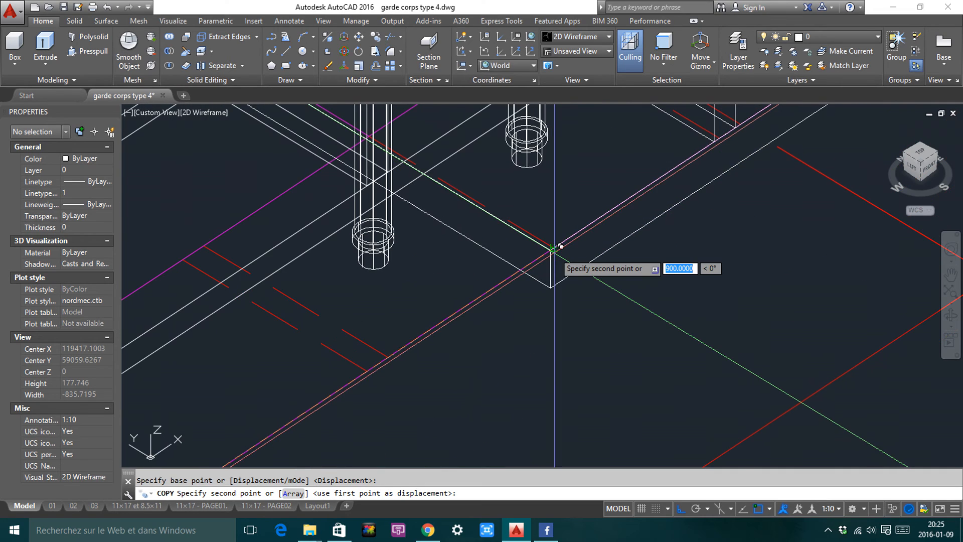
click(561, 246)
Place two more copies of the anchor plate assembly on the remaining plate outlines of the long leg, the last one 2500 from the original
scroll(560, 246, down, 5)
scroll(576, 279, up, 6)
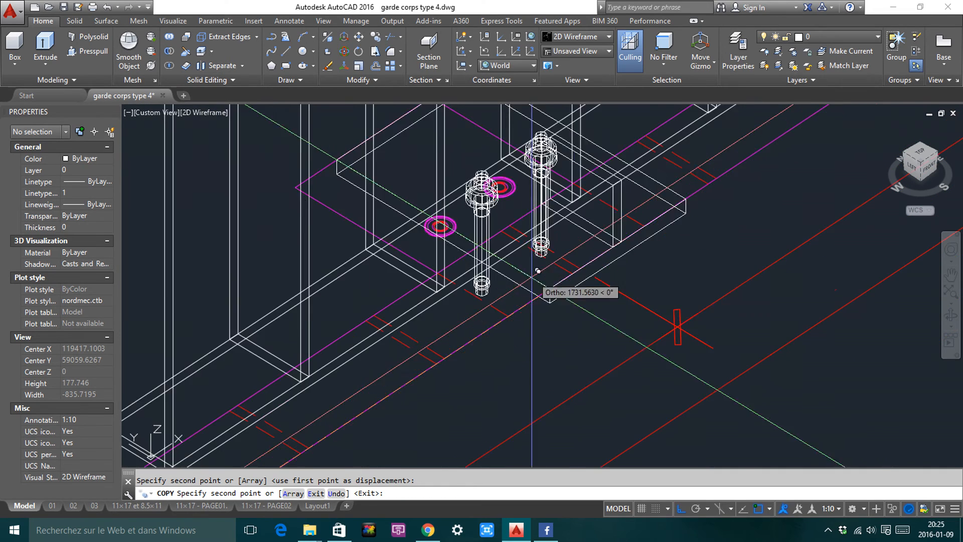
click(516, 325)
scroll(567, 293, down, 5)
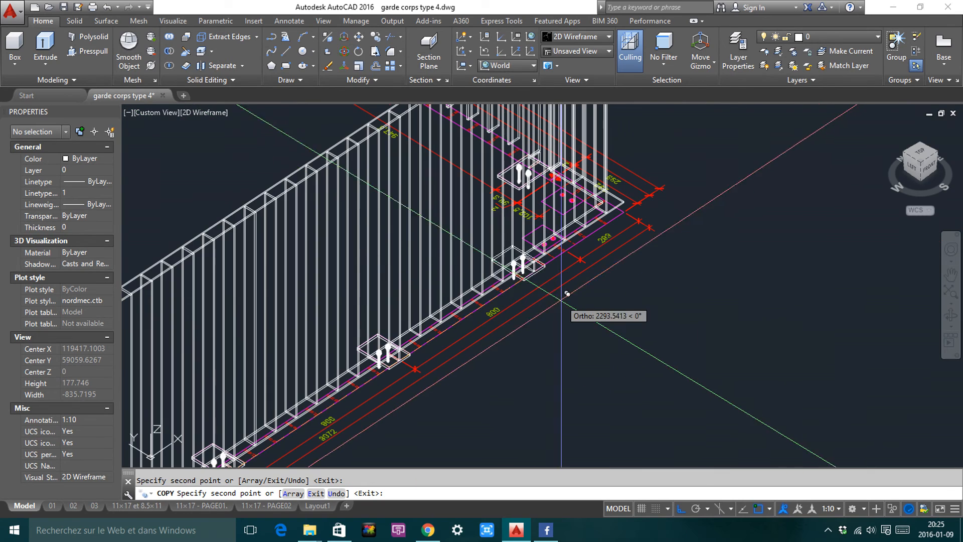
middle_drag(559, 307, 511, 361)
scroll(510, 328, up, 7)
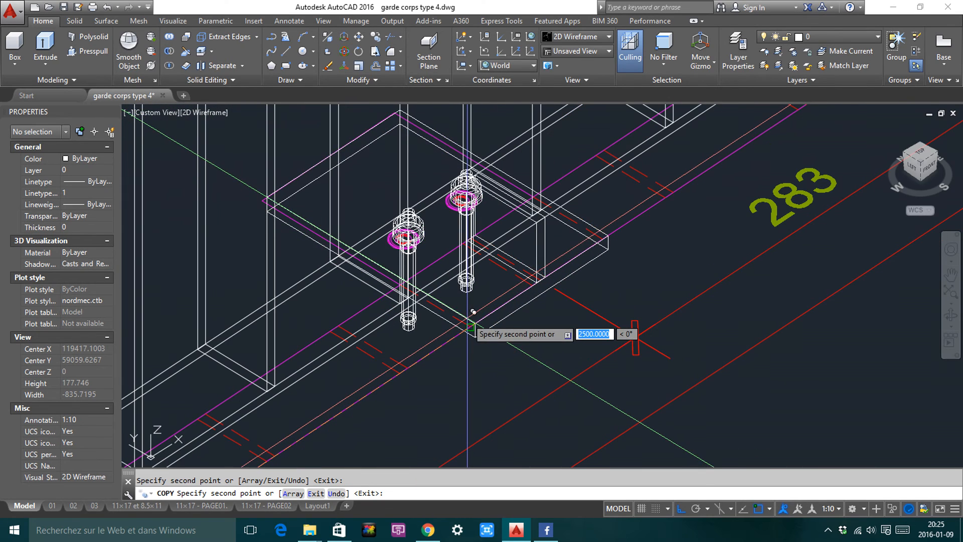
click(467, 319)
key(Escape)
key(Escape)
scroll(566, 246, down, 8)
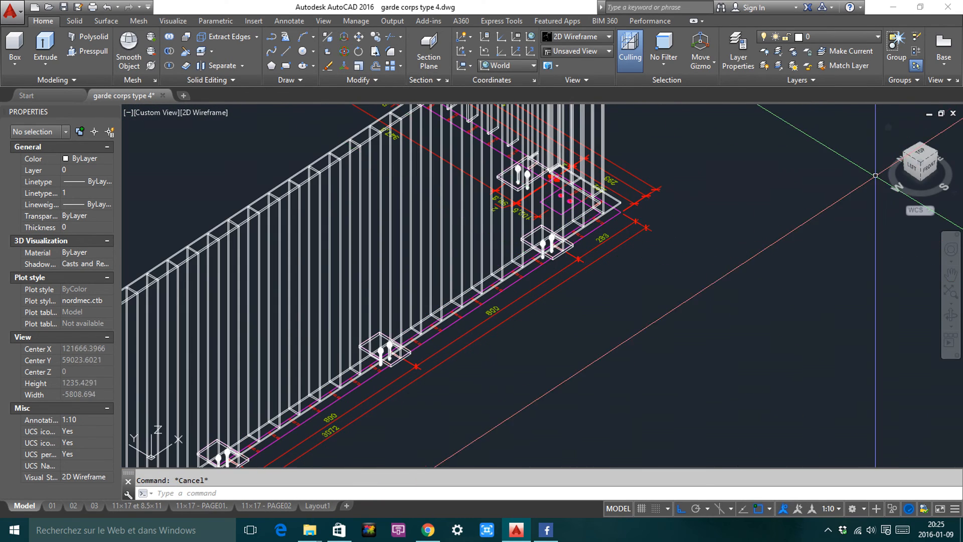
Copy the short-leg anchor plate assembly beside the bolted joint straight along the leg to free space beyond its end
scroll(490, 315, down, 6)
shift+middle_drag(490, 315, 513, 298)
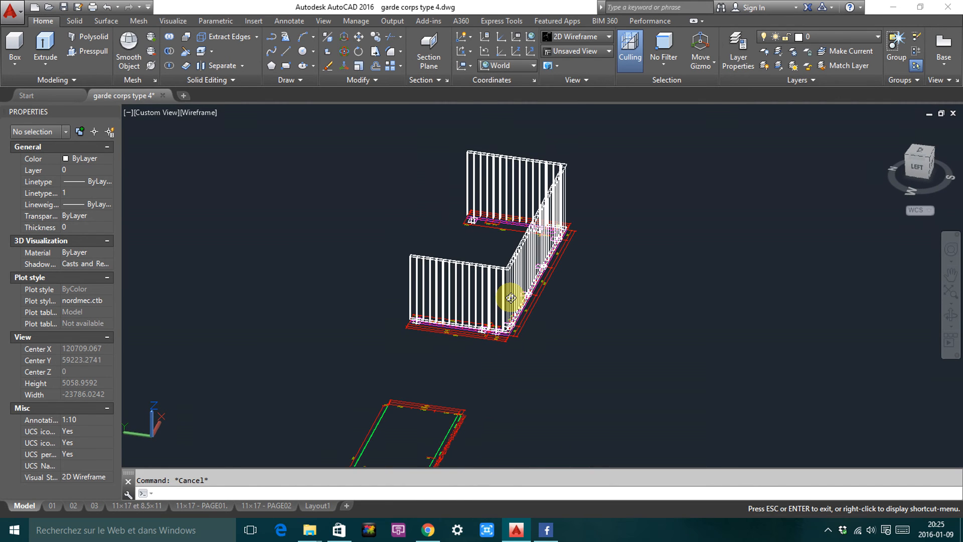
scroll(510, 297, up, 10)
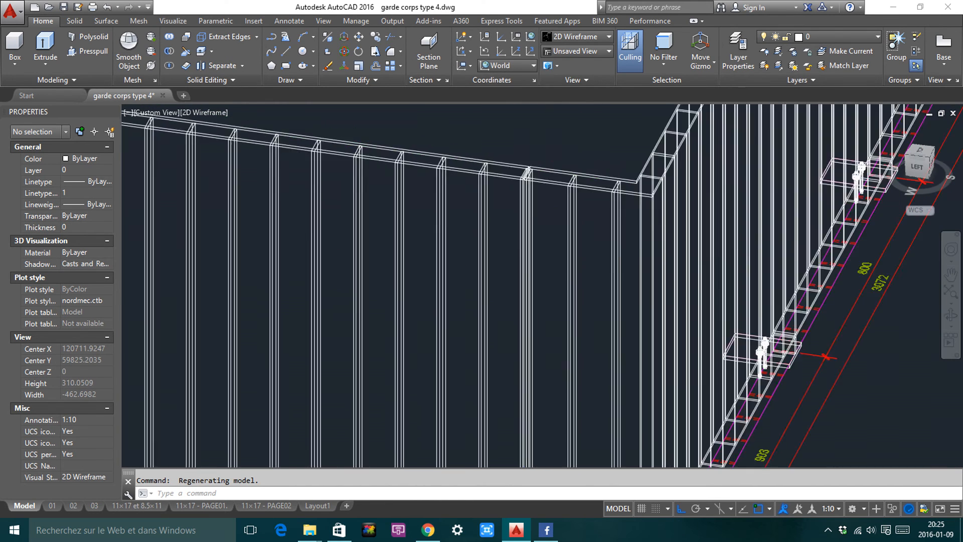
scroll(510, 277, down, 7)
scroll(510, 277, up, 5)
scroll(483, 359, up, 6)
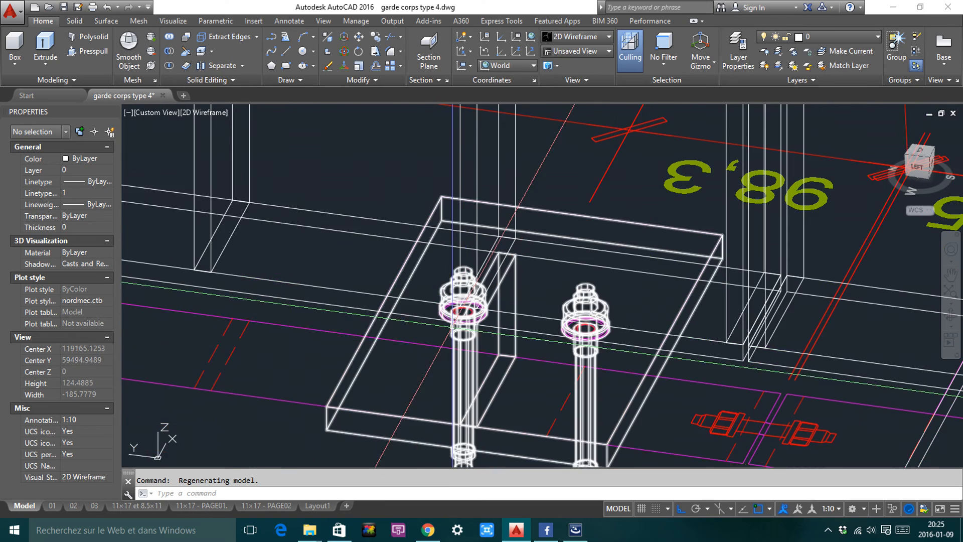
click(435, 280)
scroll(409, 260, down, 10)
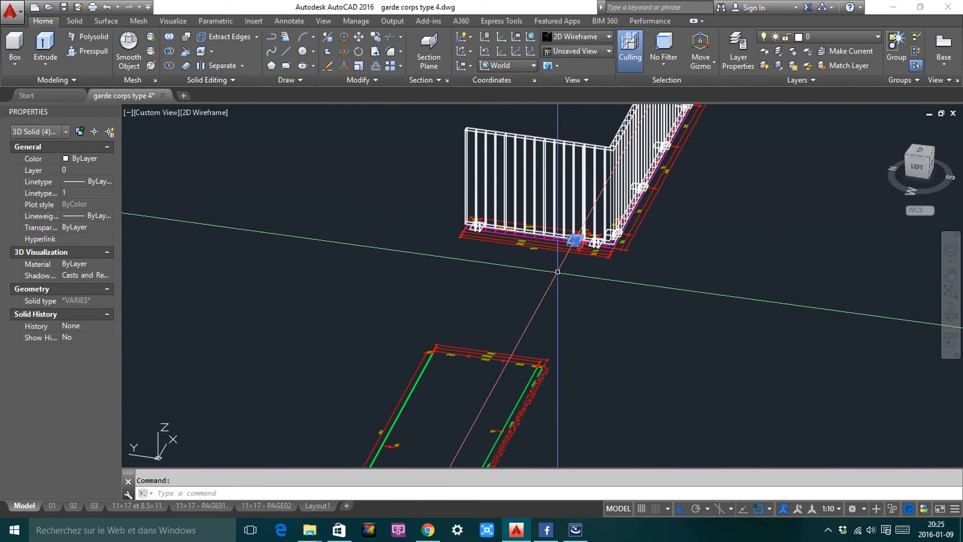
text(co)
key(Return)
click(558, 272)
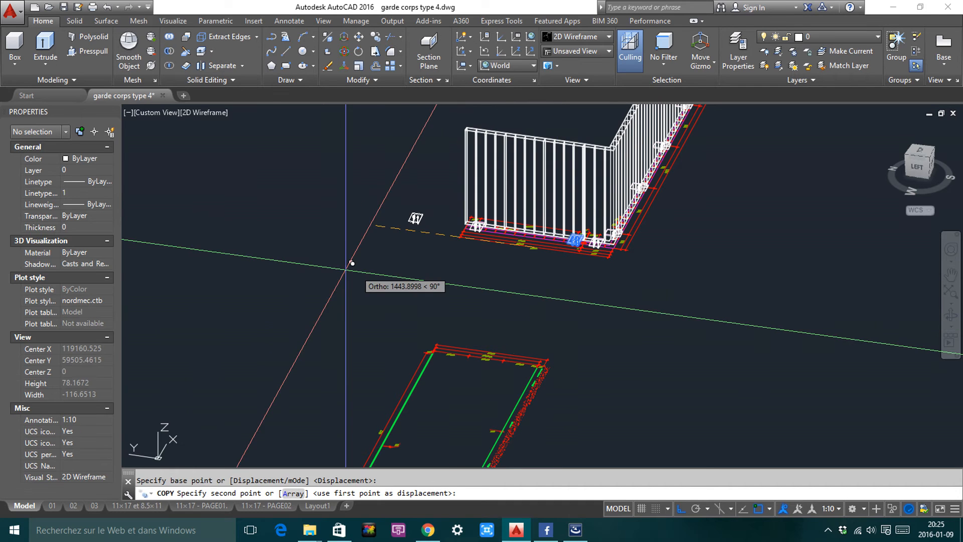
click(348, 243)
key(Escape)
key(Escape)
Turn off group selection for the detached copy of the anchor plate assembly
scroll(394, 222, up, 10)
drag(320, 173, 476, 293)
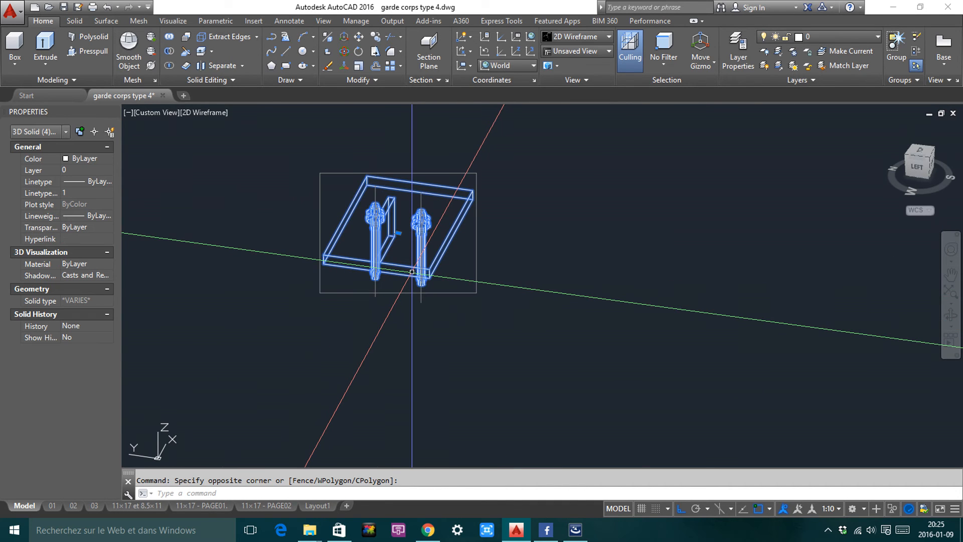
click(915, 69)
key(Escape)
scroll(430, 243, up, 2)
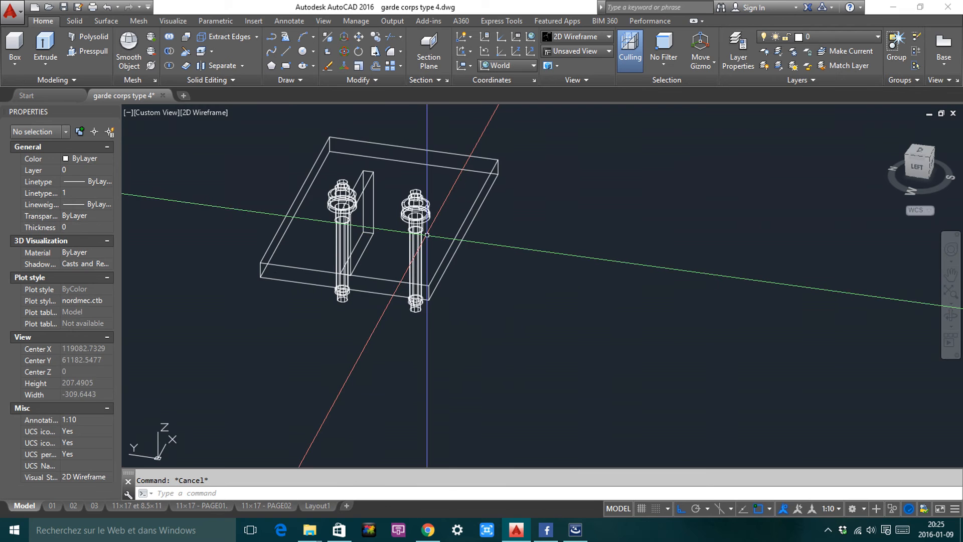
Copy the anchor bolt nearest the edge of the detached plate to free space beside the plate
click(423, 238)
text(co)
key(Return)
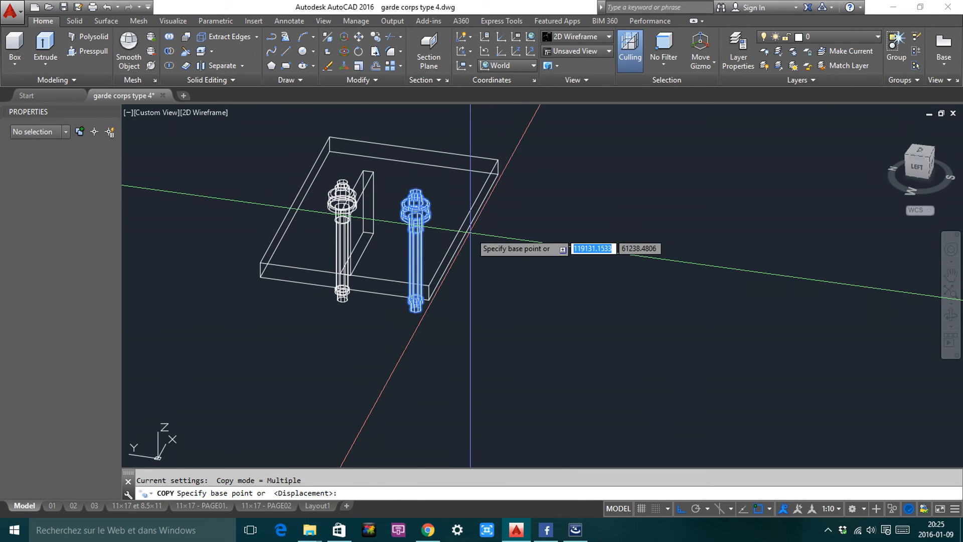
click(463, 209)
click(663, 234)
key(Escape)
Change the visual style from 2D Wireframe to Wireframe with the copied anchor bolt selected
click(671, 278)
click(576, 310)
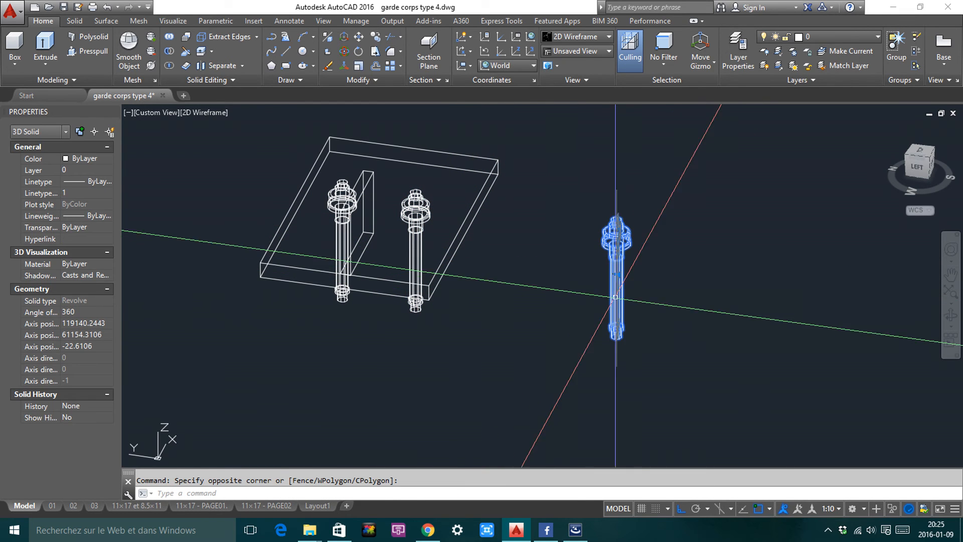
click(594, 38)
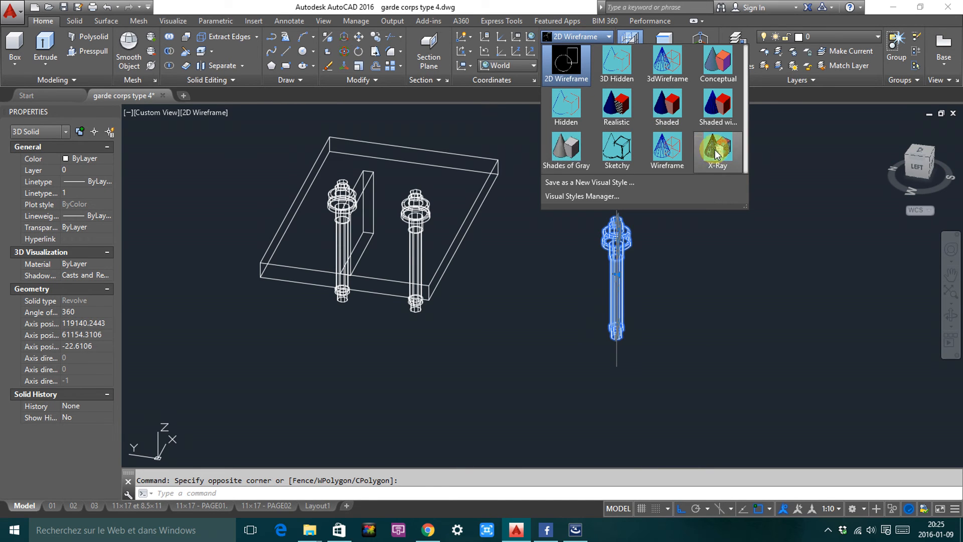
click(665, 152)
Rotate the copied anchor bolt about the X axis so that it lies horizontally along the Y direction
click(645, 240)
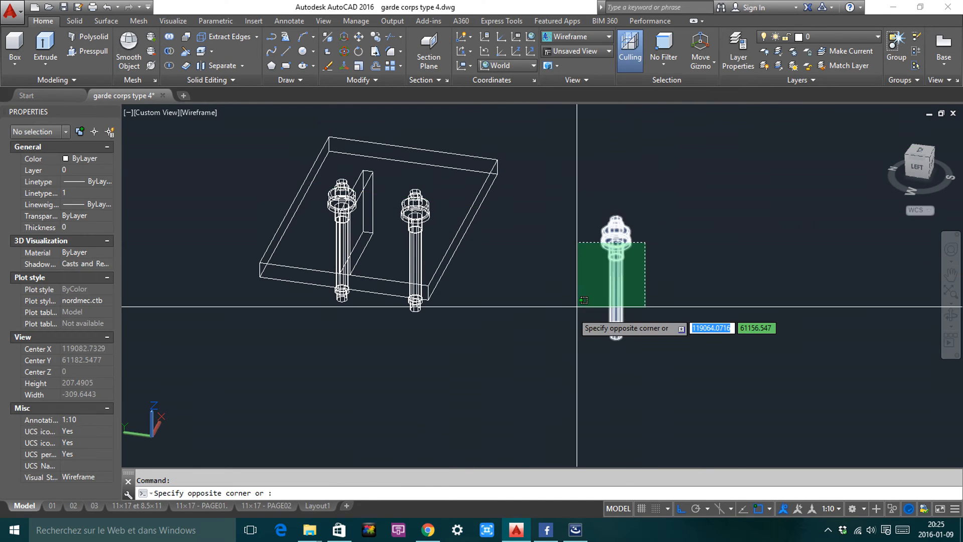
click(576, 323)
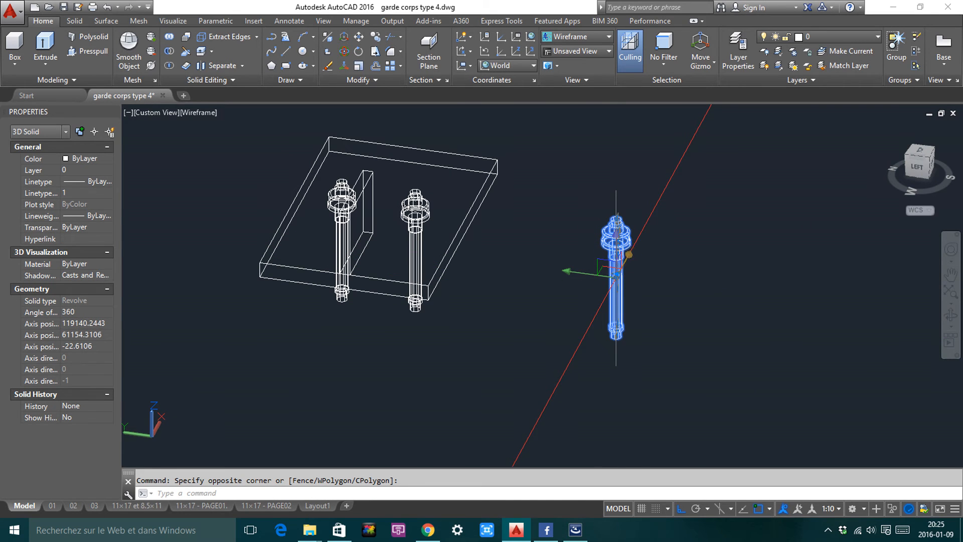
right_click(616, 258)
click(652, 276)
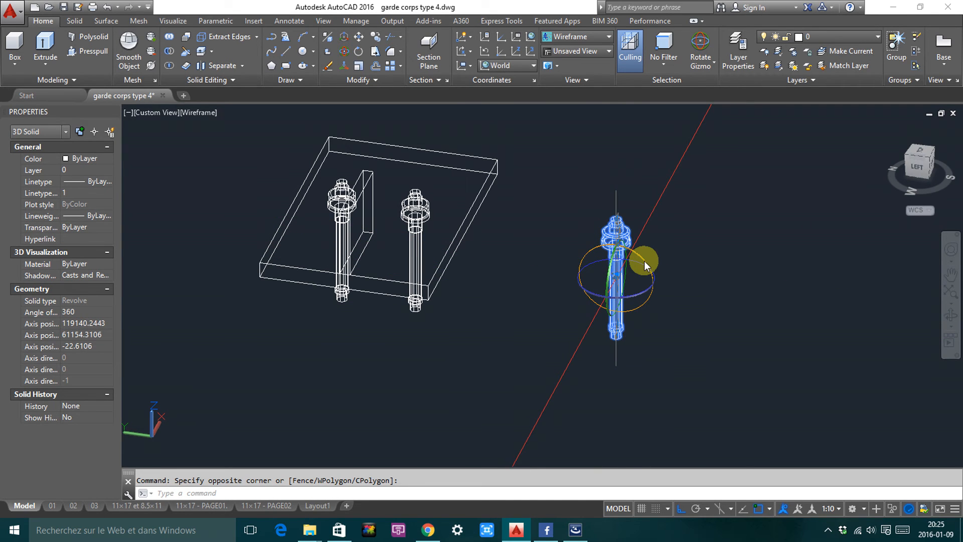
click(645, 264)
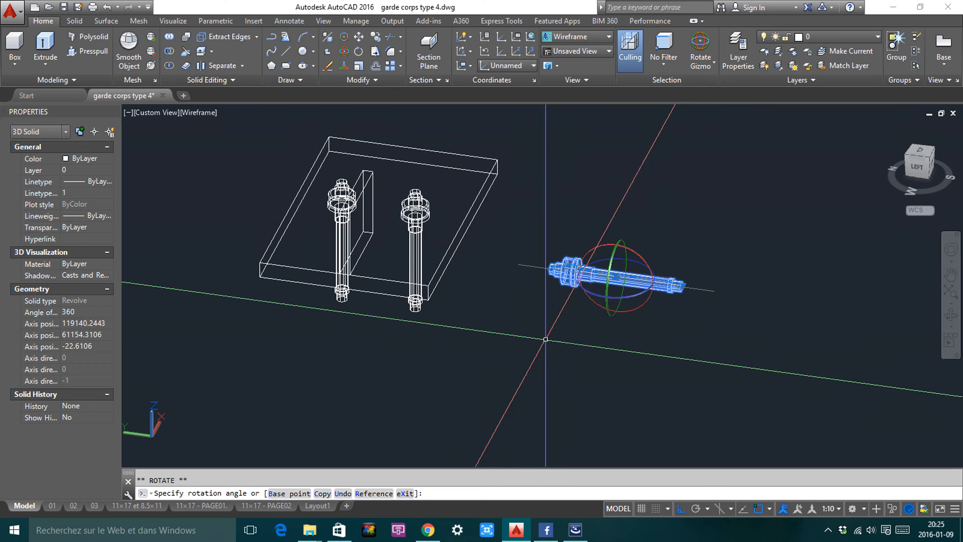
click(546, 339)
scroll(595, 288, up, 4)
key(Escape)
click(648, 205)
click(603, 286)
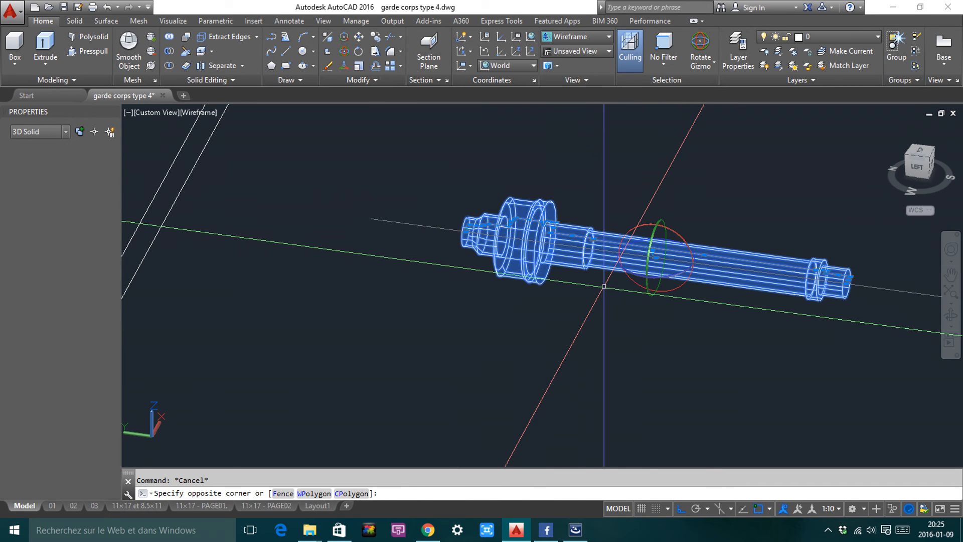
key(Escape)
Draw a circle about 7.8 in diameter on the washer's shaft-side face, centred on the washer's rim
scroll(604, 286, up, 5)
text(c)
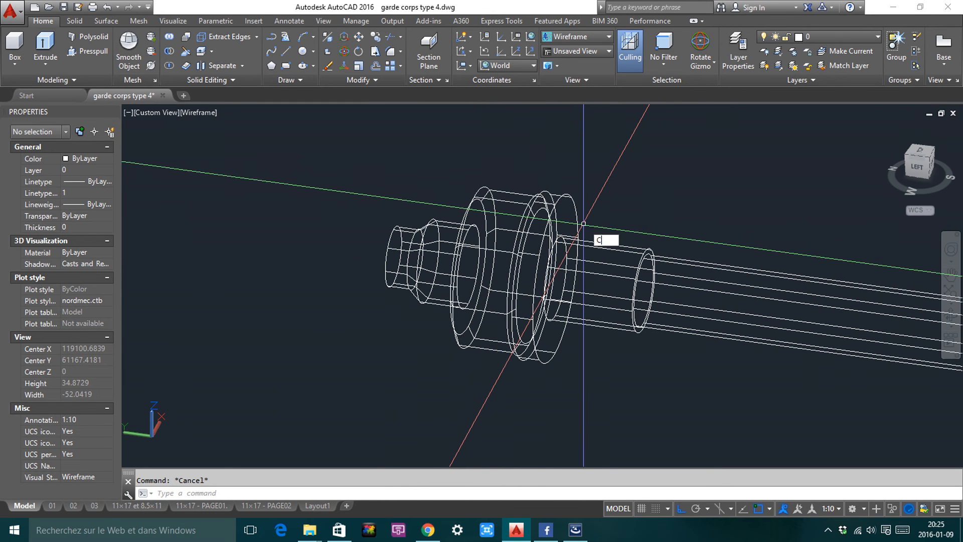
key(Return)
scroll(582, 226, up, 3)
click(558, 182)
key(Escape)
scroll(636, 200, down, 4)
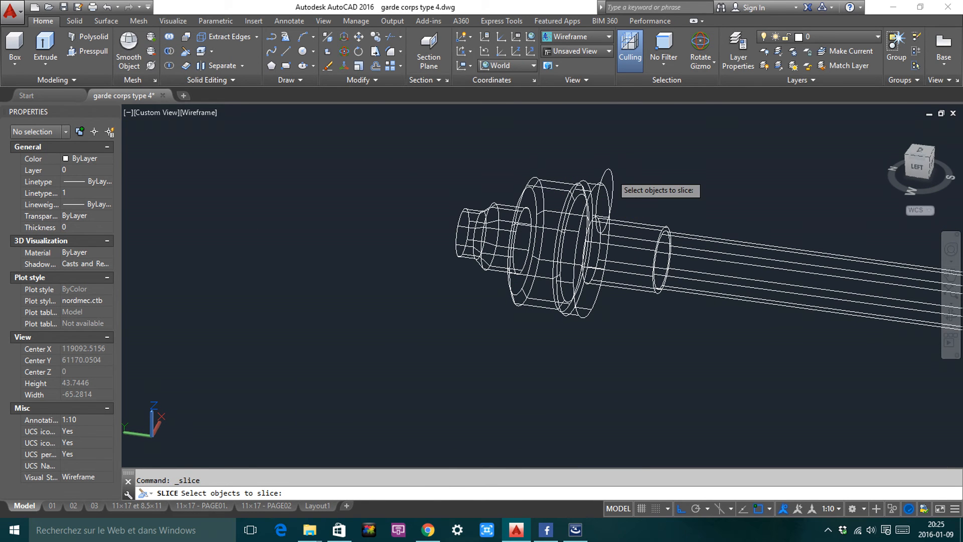
Slice the horizontal bolt with the circle as planar object, keeping both sides
key(Return)
click(625, 236)
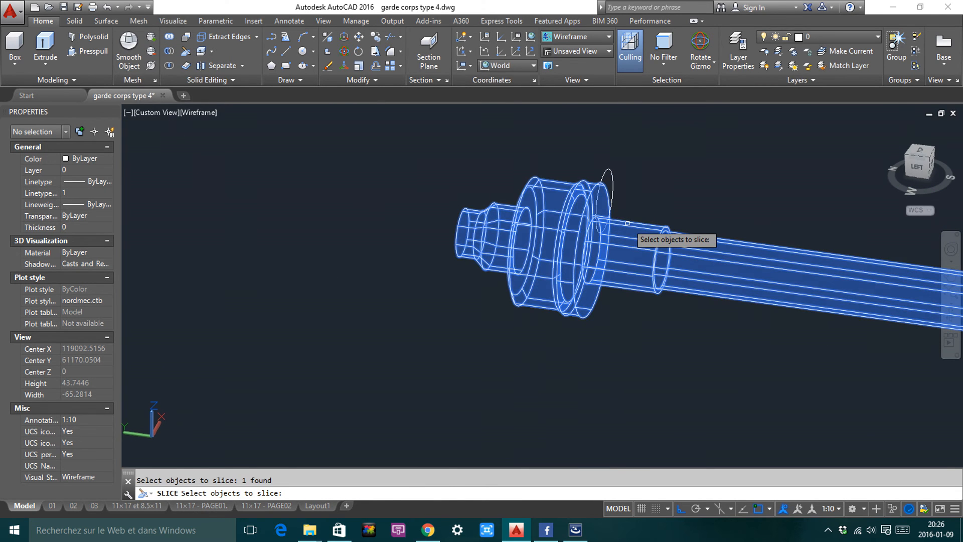
key(Return)
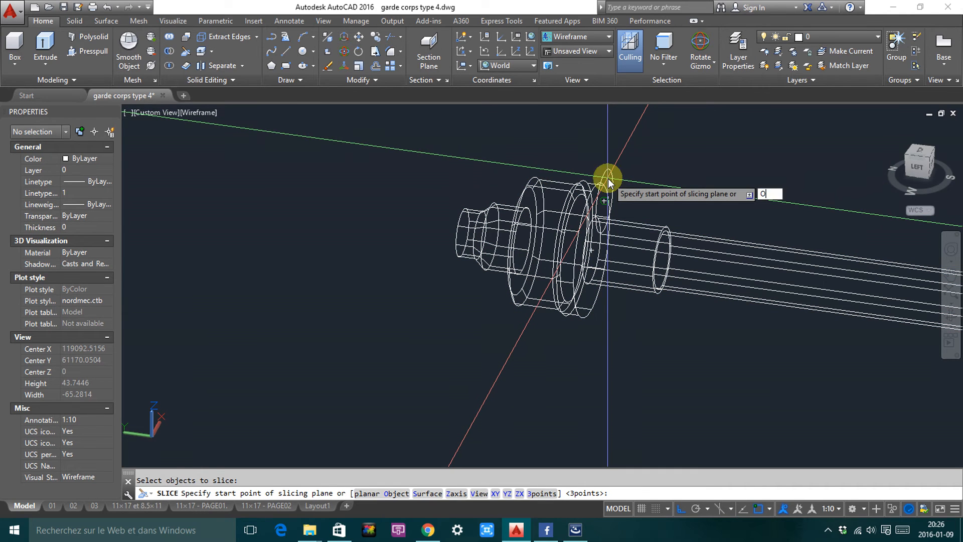
text(O)
key(Return)
click(609, 183)
key(Return)
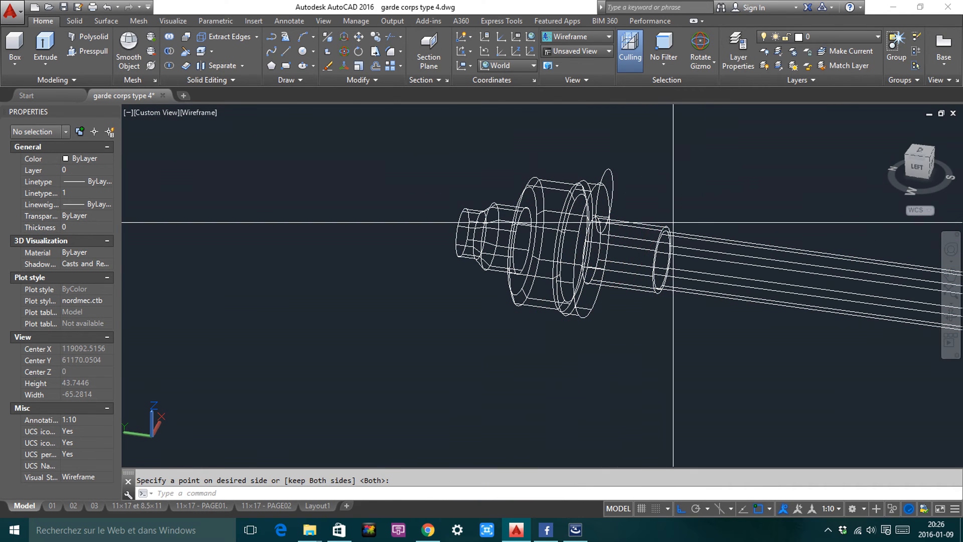
Delete the sliced-off long shaft portion of the bolt, leaving the nut and washer end
click(673, 222)
click(647, 236)
key(Delete)
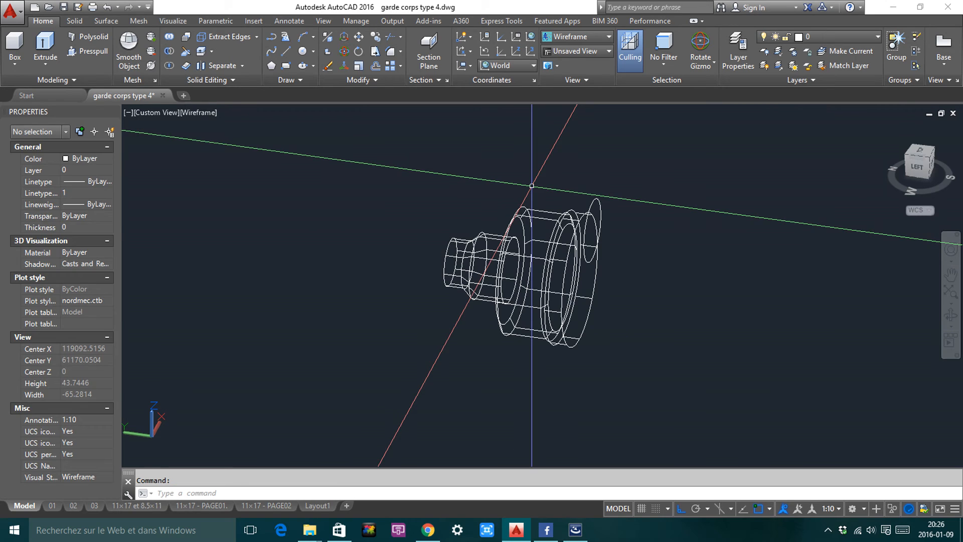
Try to mirror the nut and washer end in the angled 3D view from a point on the washer's face, keeping the source
click(525, 240)
text(M)
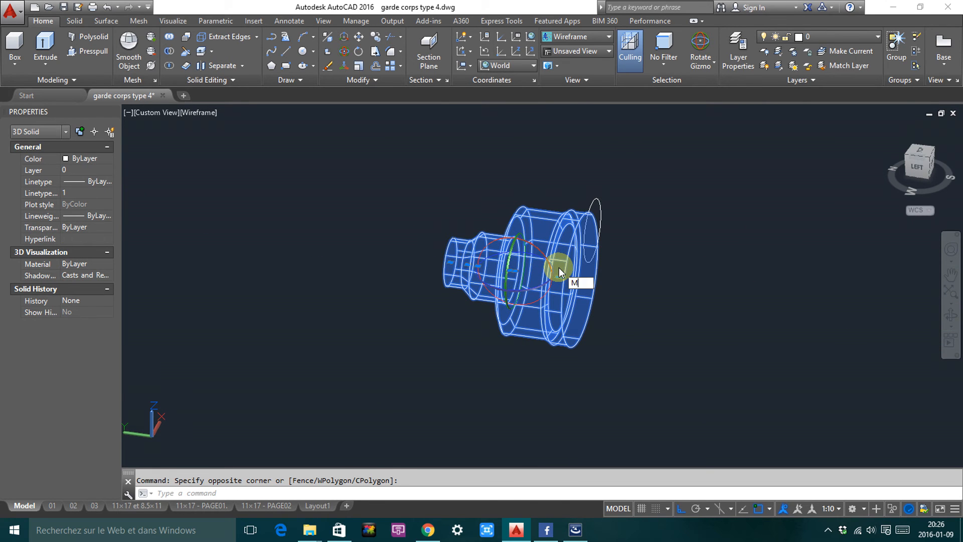
text(I)
key(Return)
scroll(599, 274, up, 2)
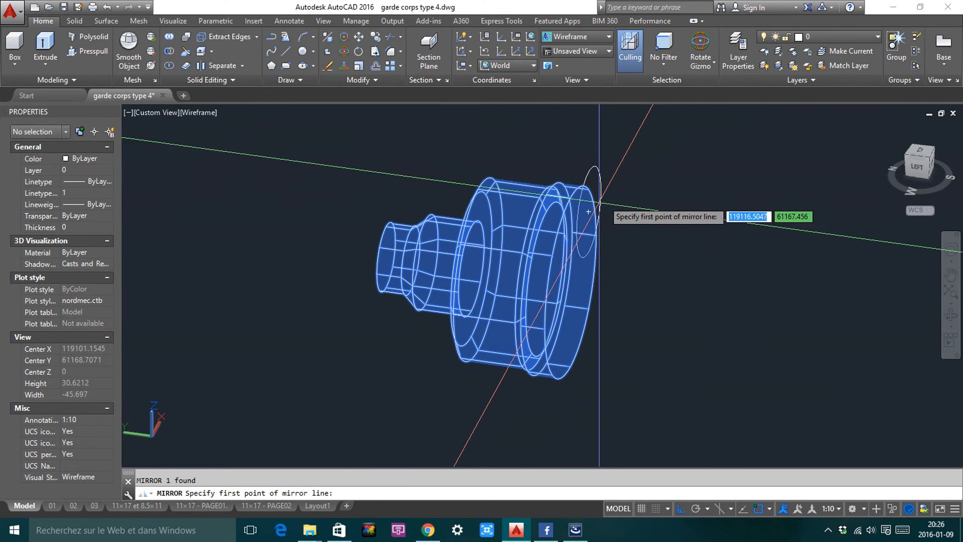
click(572, 280)
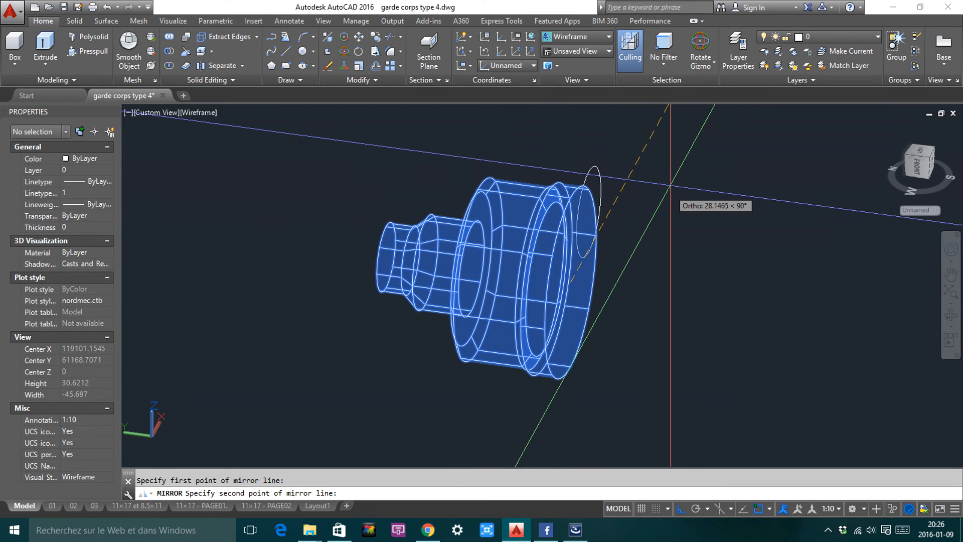
click(691, 181)
key(Return)
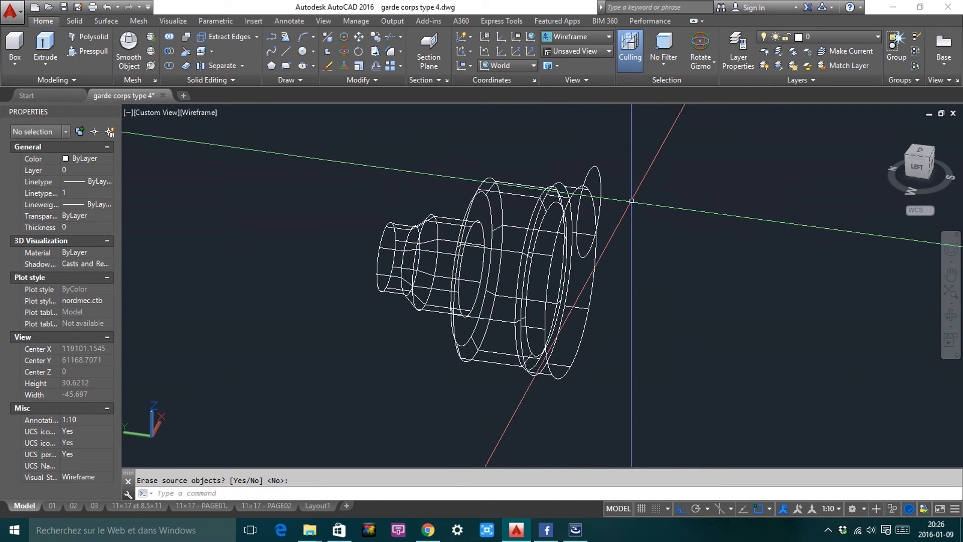
Delete one of the two overlapping nut and washer ends, working in the Top view
click(920, 150)
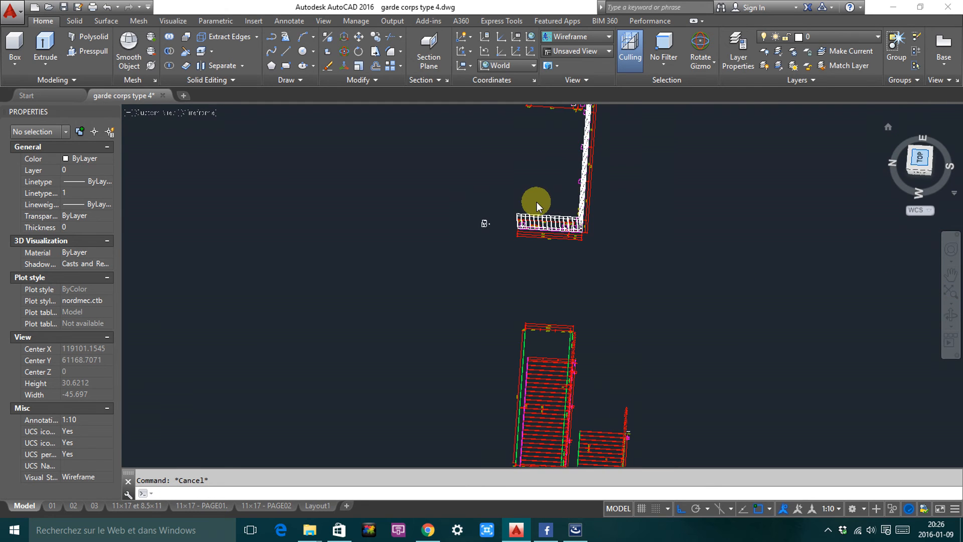
scroll(495, 241, up, 15)
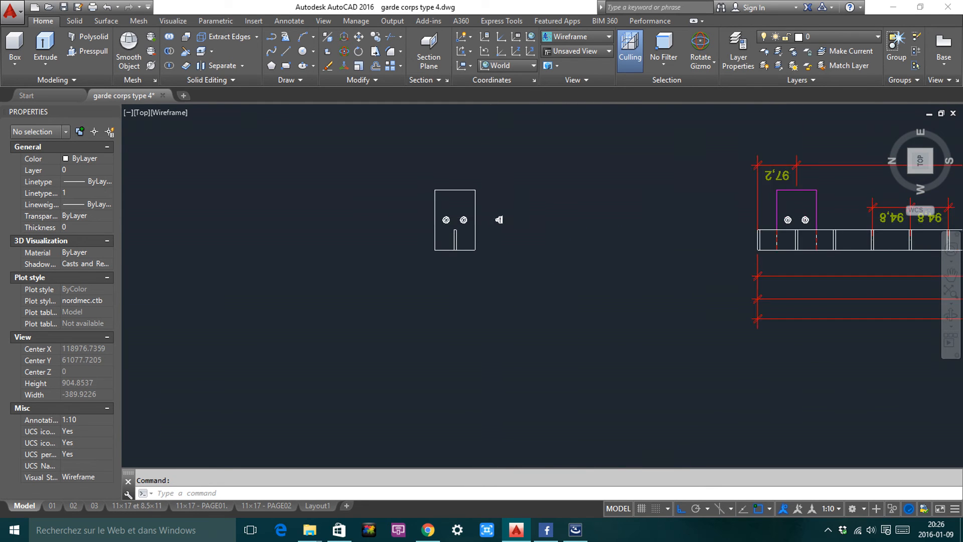
scroll(522, 230, up, 3)
click(512, 224)
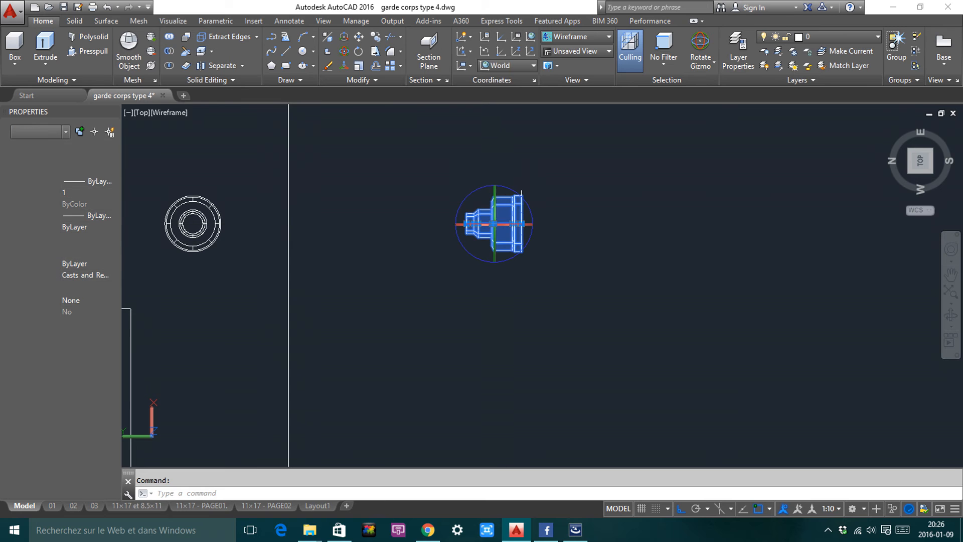
key(Delete)
Mirror the nut and washer end across the plane of the washer's flat face, keeping the source
scroll(509, 214, up, 5)
click(511, 140)
click(459, 218)
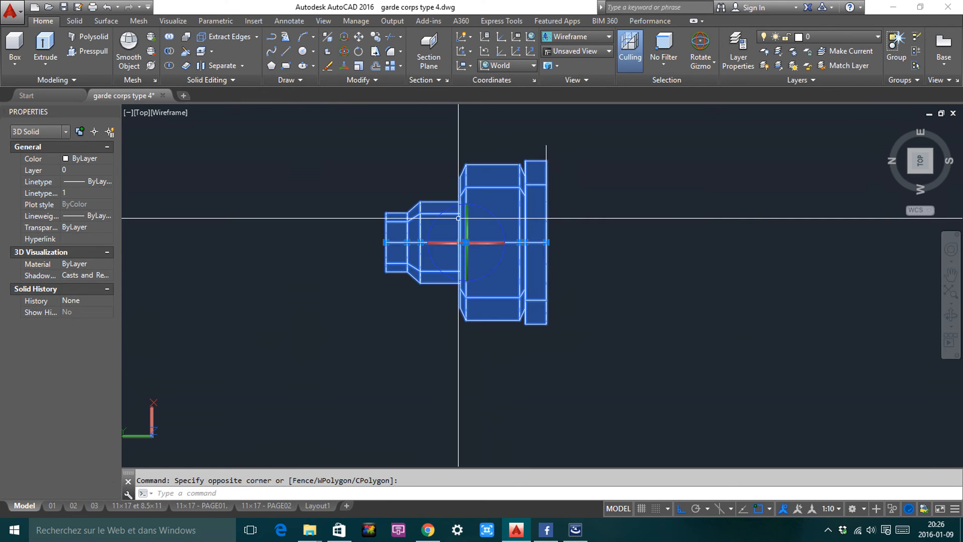
text(MI)
key(Return)
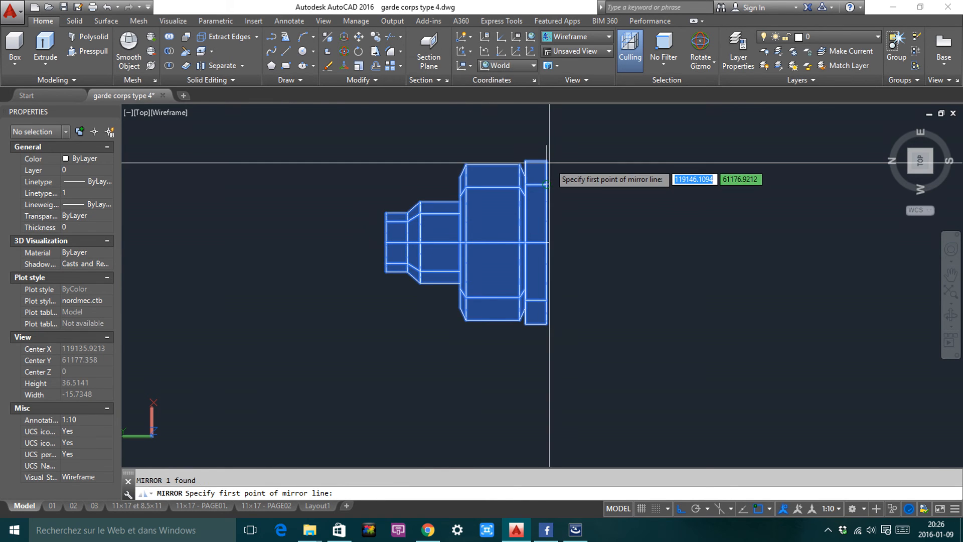
click(550, 162)
click(577, 351)
key(Return)
key(Escape)
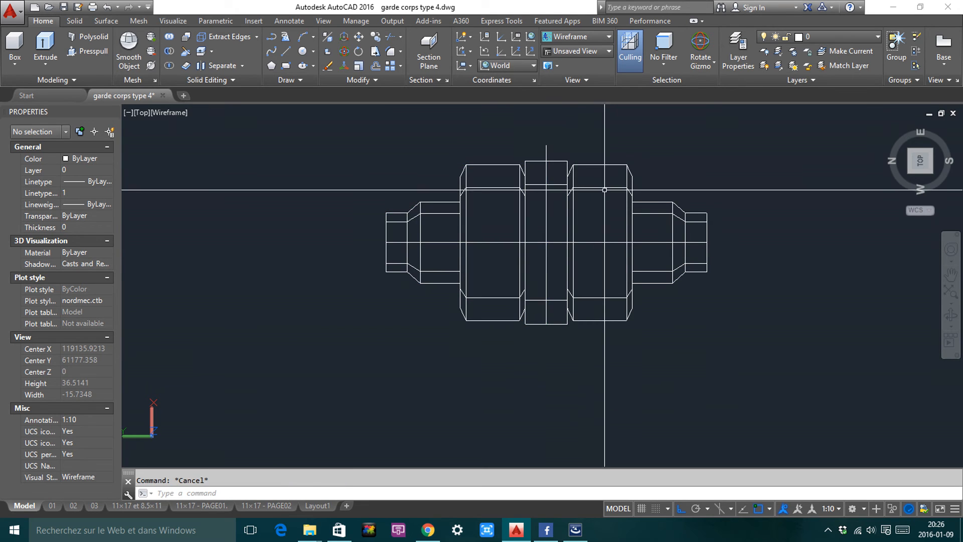
Move the mirrored nut and washer end 2 units straight away from the original along the bolt axis
click(612, 162)
click(595, 201)
scroll(561, 231, down, 3)
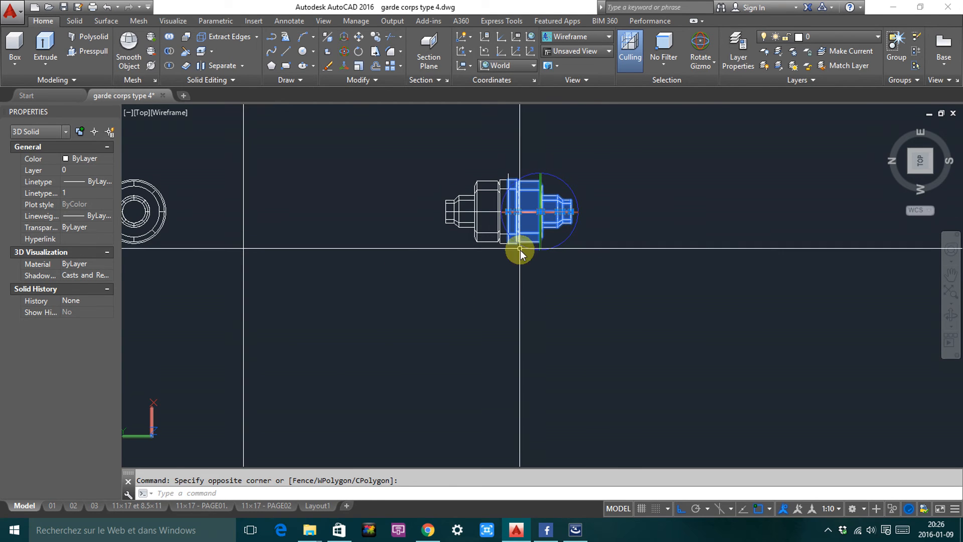
text(m)
key(Return)
click(525, 285)
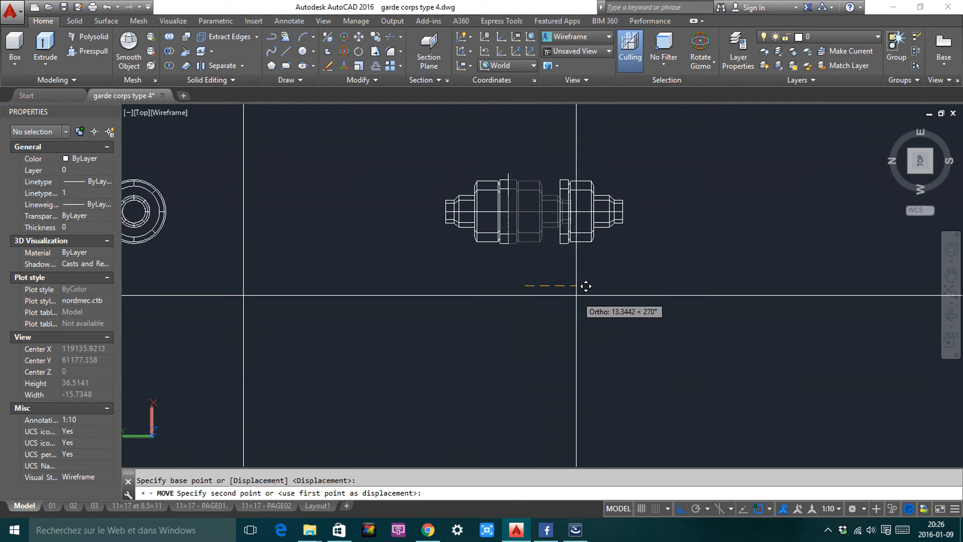
text(2)
key(Return)
scroll(571, 283, up, 4)
middle_drag(577, 202, 597, 303)
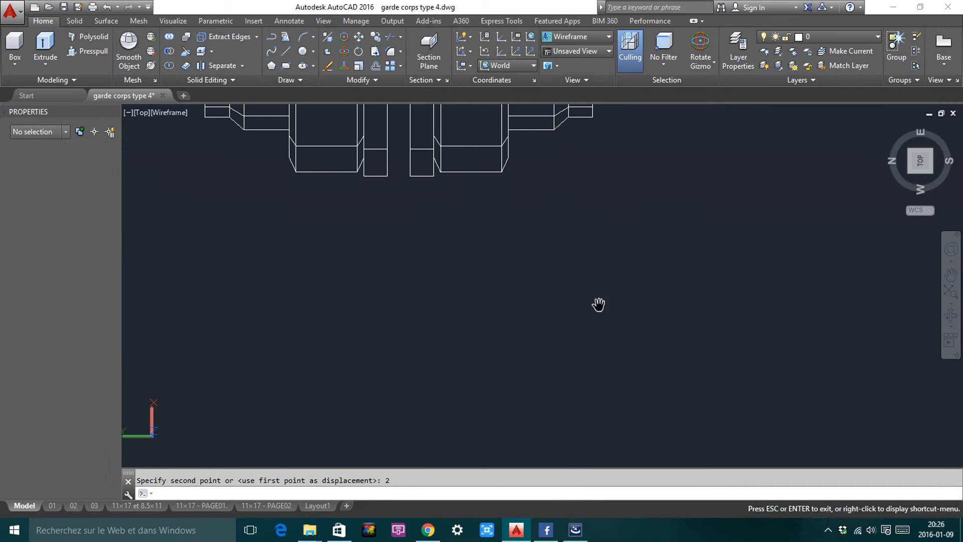
Move the mirrored end 6.4 units farther from the original along the bolt axis
click(561, 337)
click(484, 248)
text(m)
key(Return)
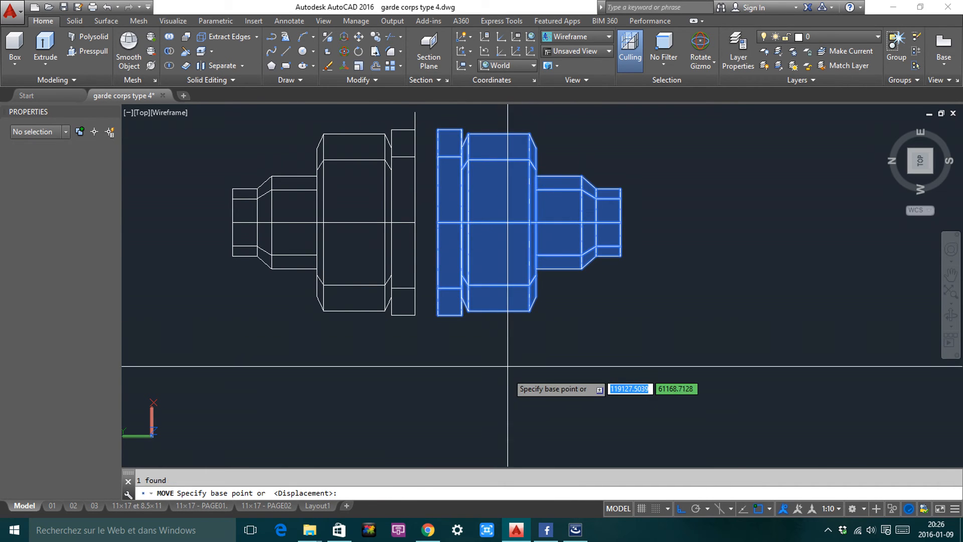
click(503, 372)
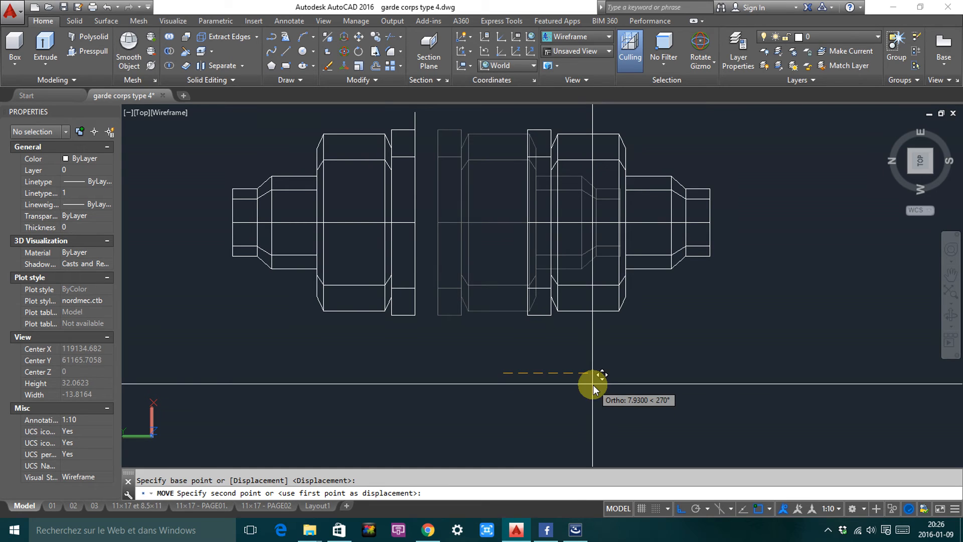
text(6.4)
key(Return)
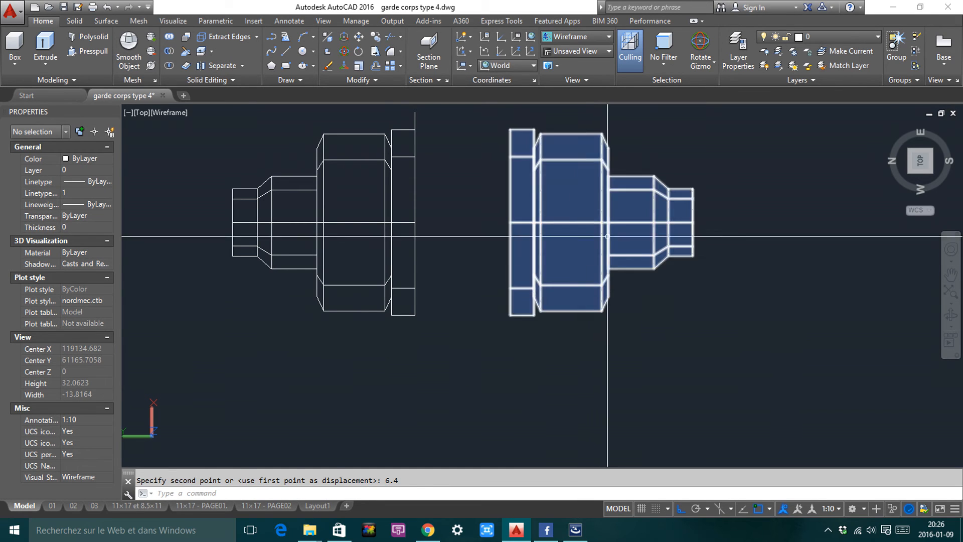
Shift the mirrored end by a second 6.4 units in the same direction to widen the gap
click(684, 203)
click(647, 250)
text(m)
key(Return)
click(595, 356)
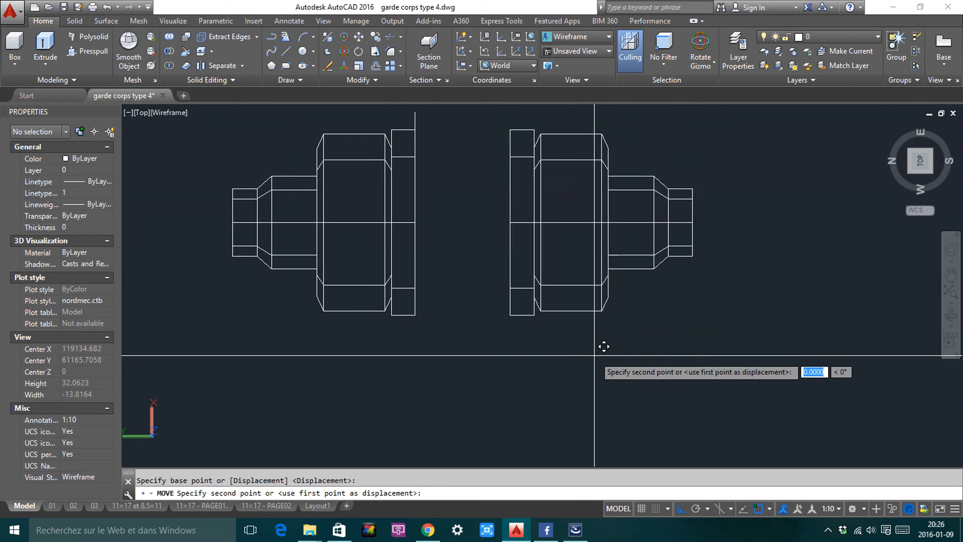
text(6.4)
key(Return)
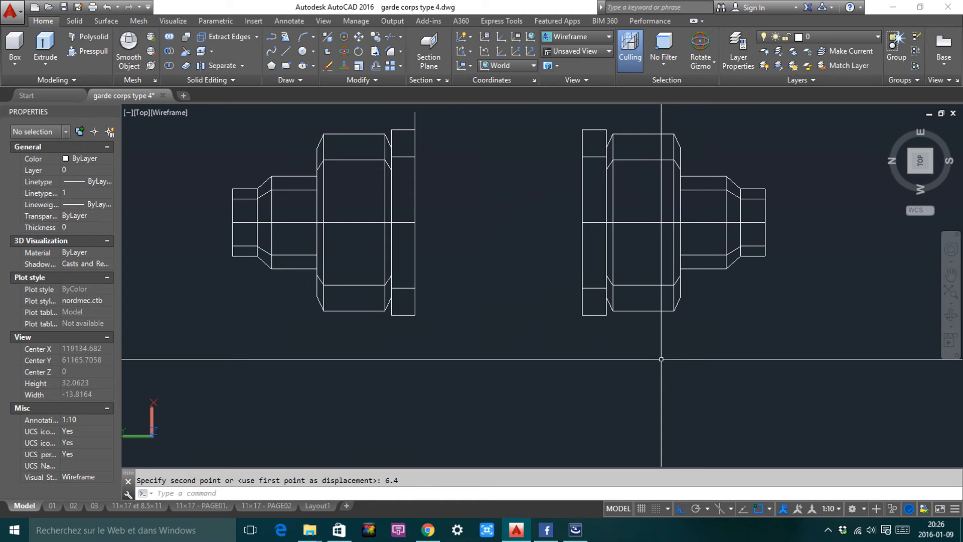
scroll(576, 266, down, 2)
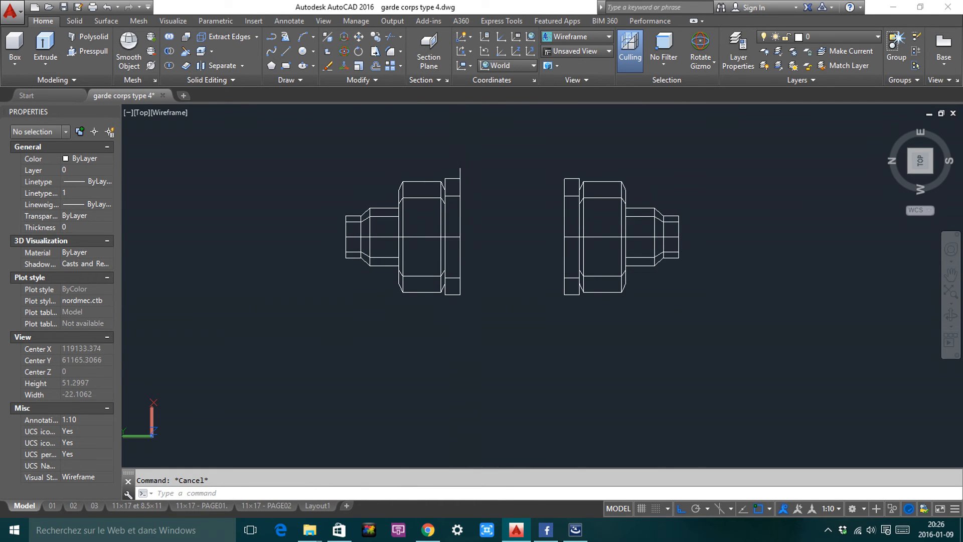
Delete the helper circle left at the original washer's face
shift+middle_drag(451, 301, 421, 226)
click(485, 165)
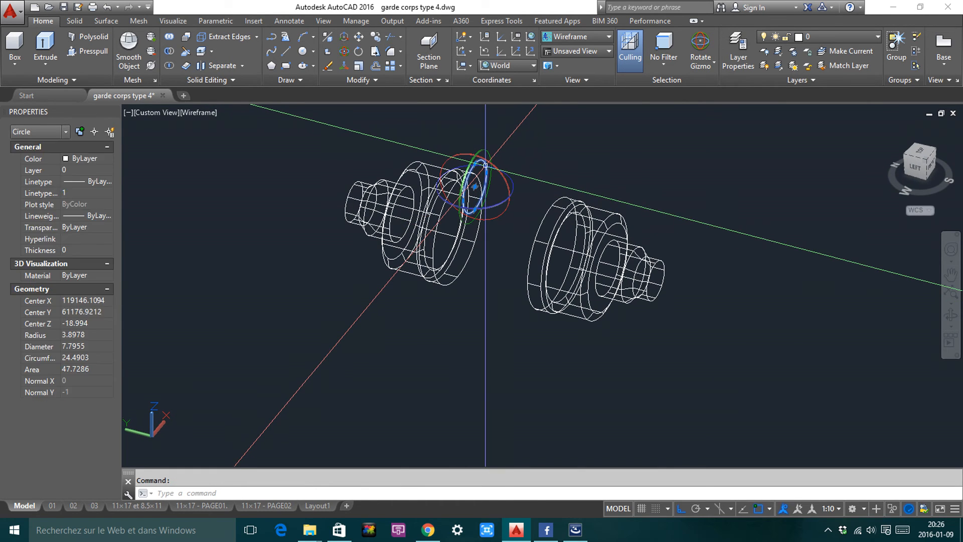
key(Delete)
In top view, move both bolt ends from beside the spare base plate to the red bolt outline at the joint between the 1143 and 292 sections
click(642, 169)
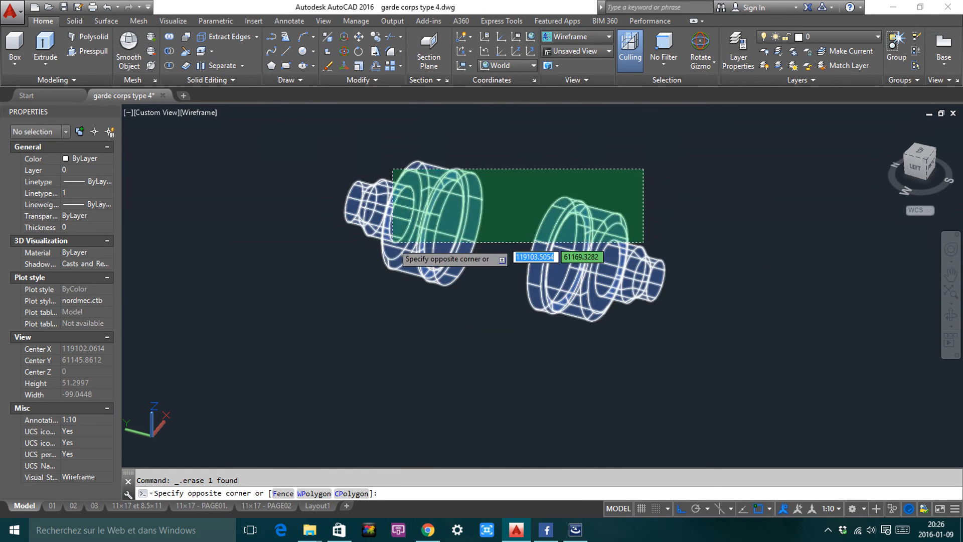
click(396, 241)
click(922, 151)
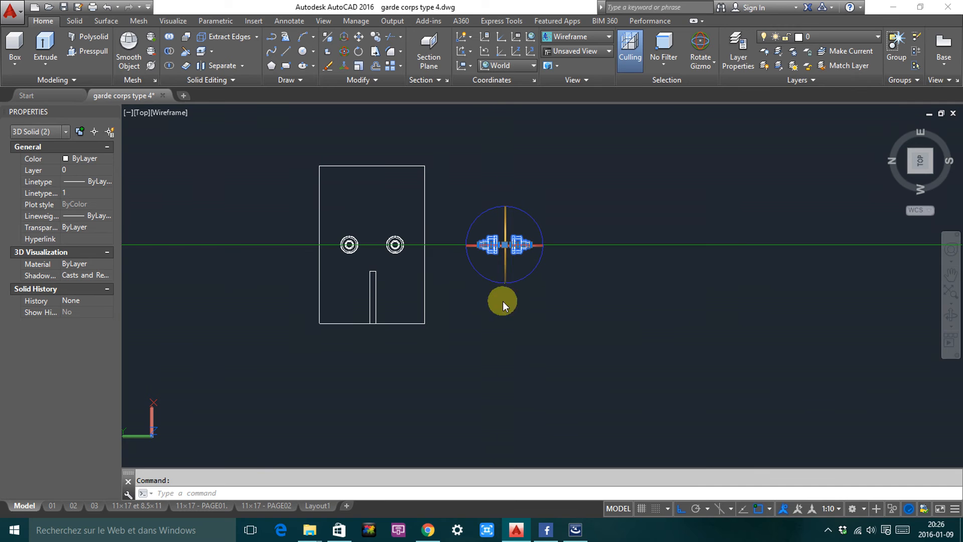
text(m)
key(Return)
click(549, 307)
scroll(677, 285, down, 1)
middle_drag(676, 284, 363, 279)
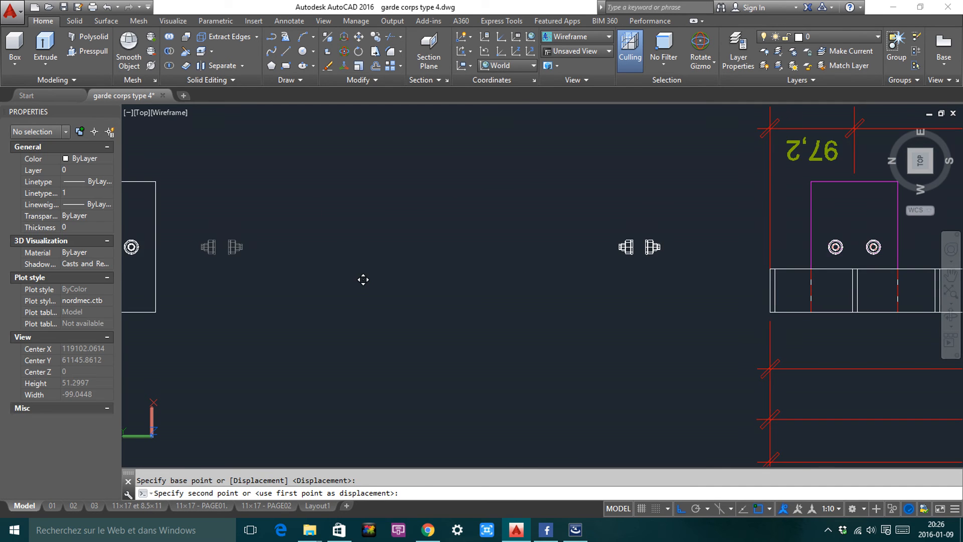
scroll(363, 279, down, 2)
key(F8)
middle_drag(760, 288, 303, 291)
scroll(345, 294, down, 2)
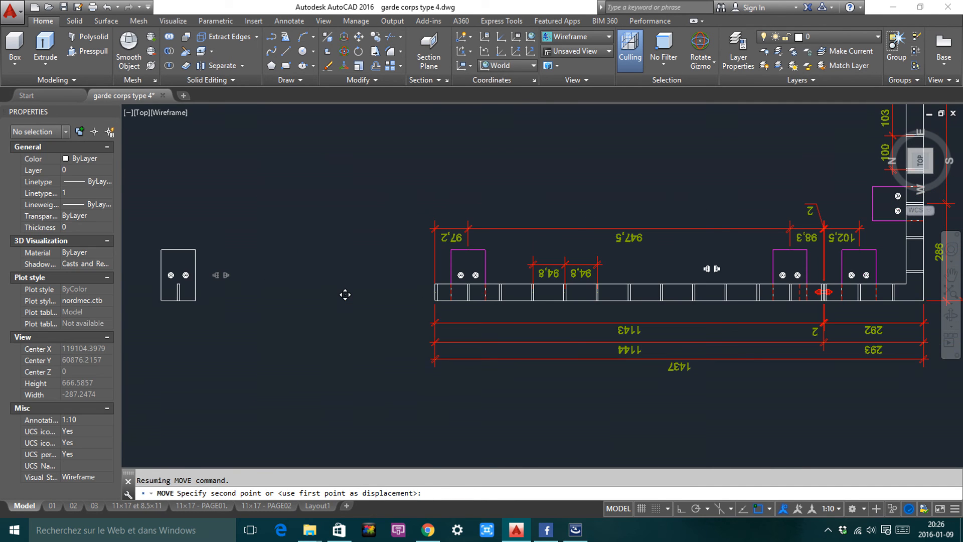
scroll(843, 296, up, 10)
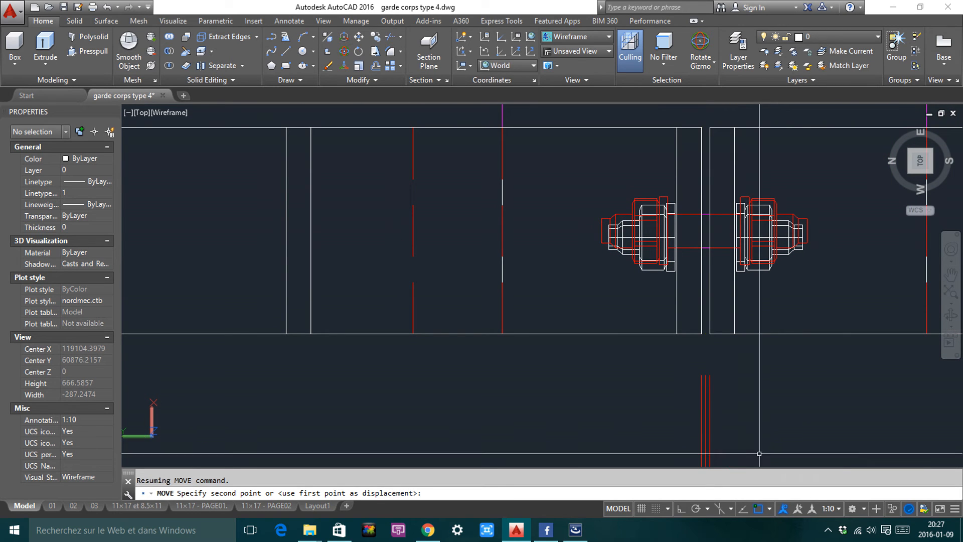
key(Escape)
click(920, 180)
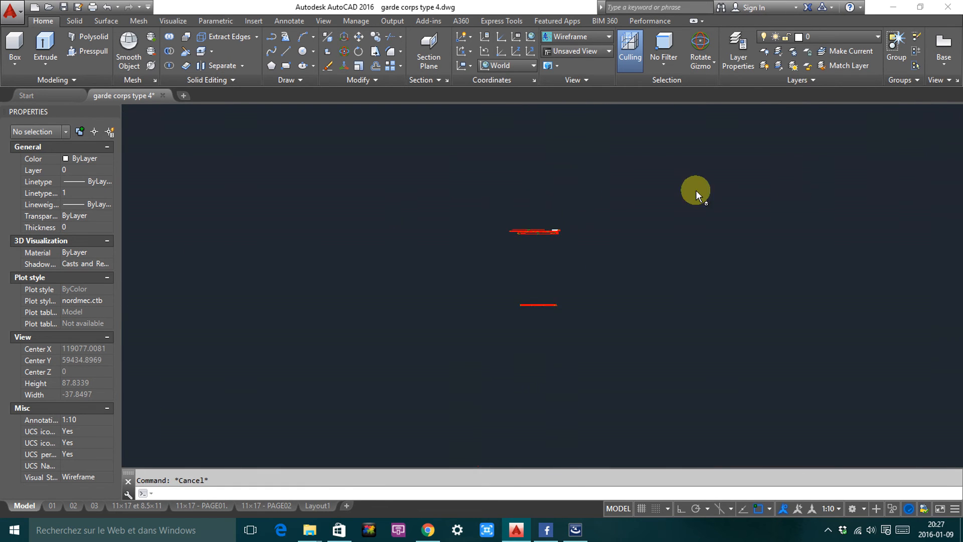
scroll(532, 251, up, 7)
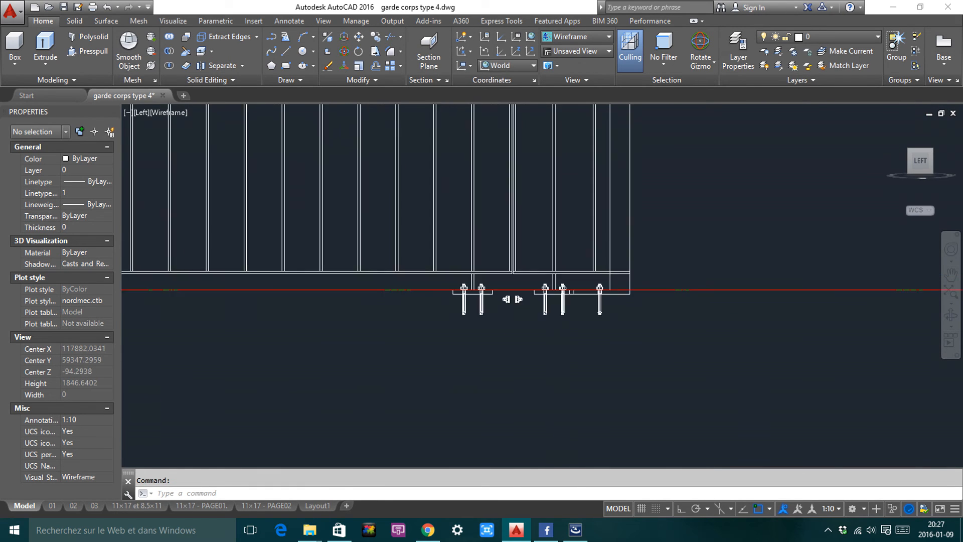
text(m)
key(Return)
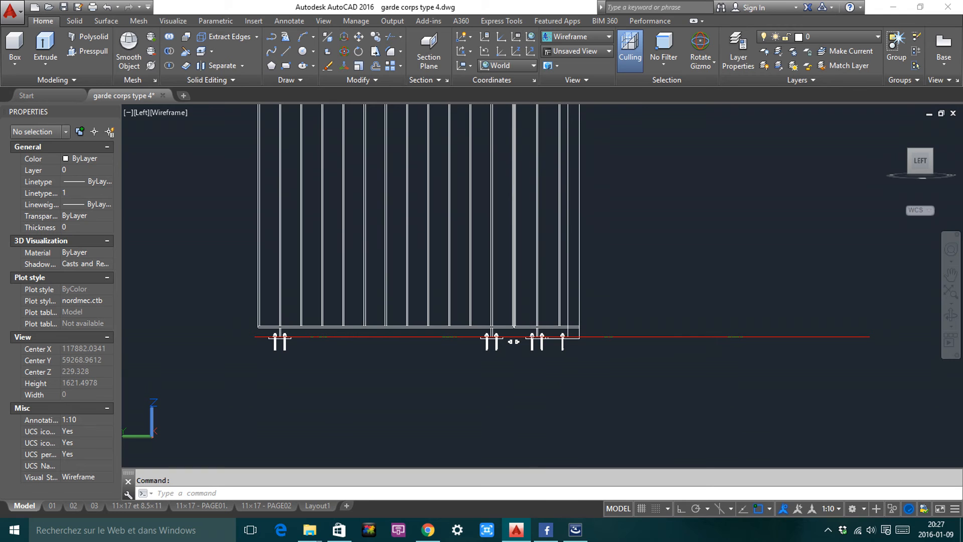
text(p)
key(Return)
scroll(631, 262, up, 3)
key(Return)
click(607, 316)
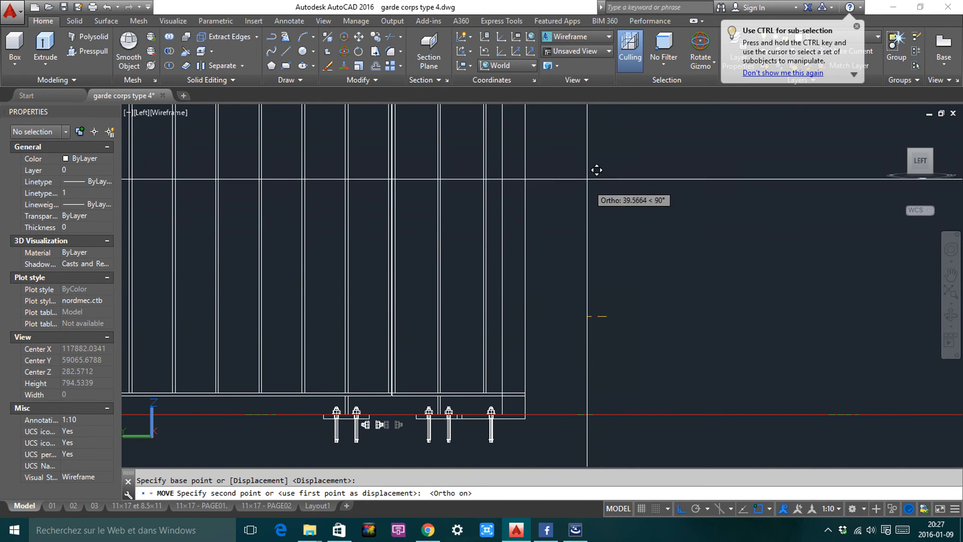
key(Escape)
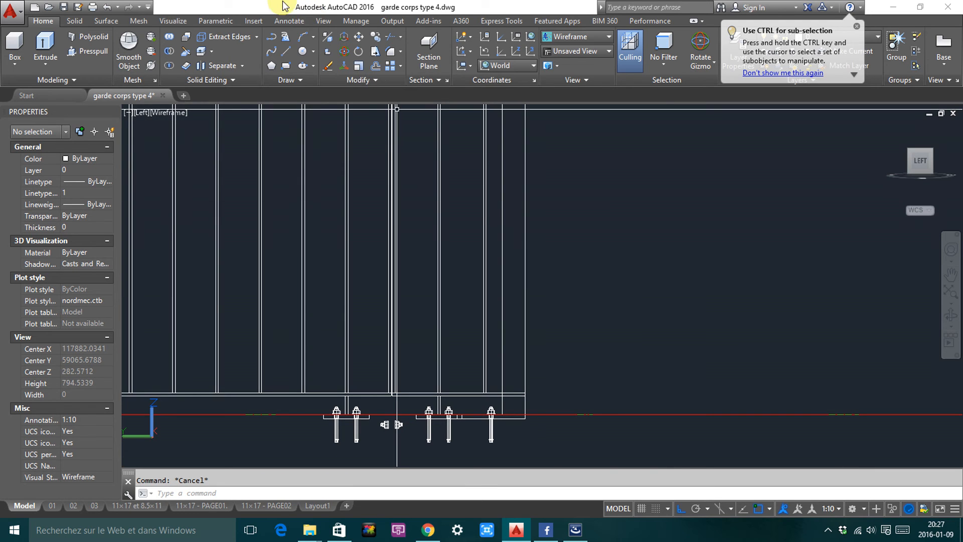
Set the Left view with its matching coordinate system and move both bolt ends straight up onto the lower part of the joint posts
click(317, 21)
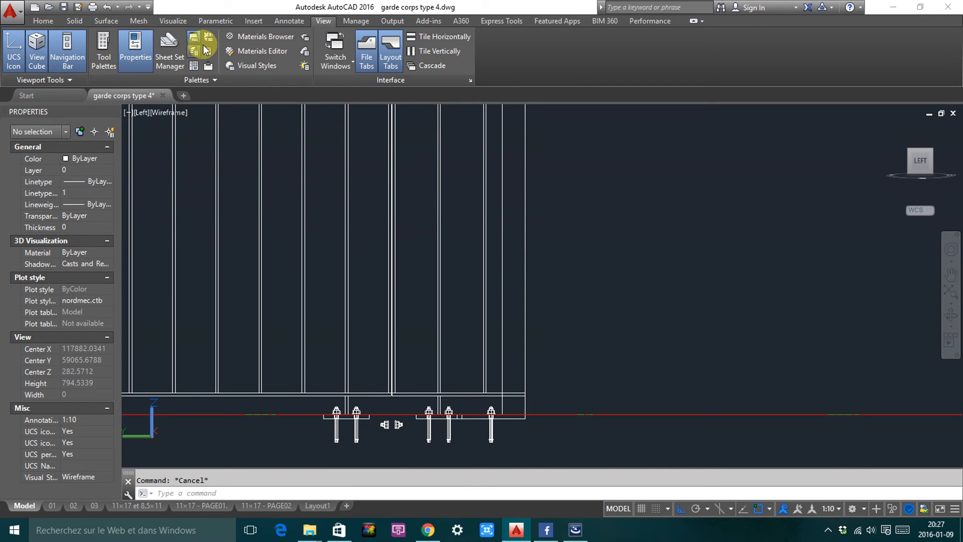
click(176, 21)
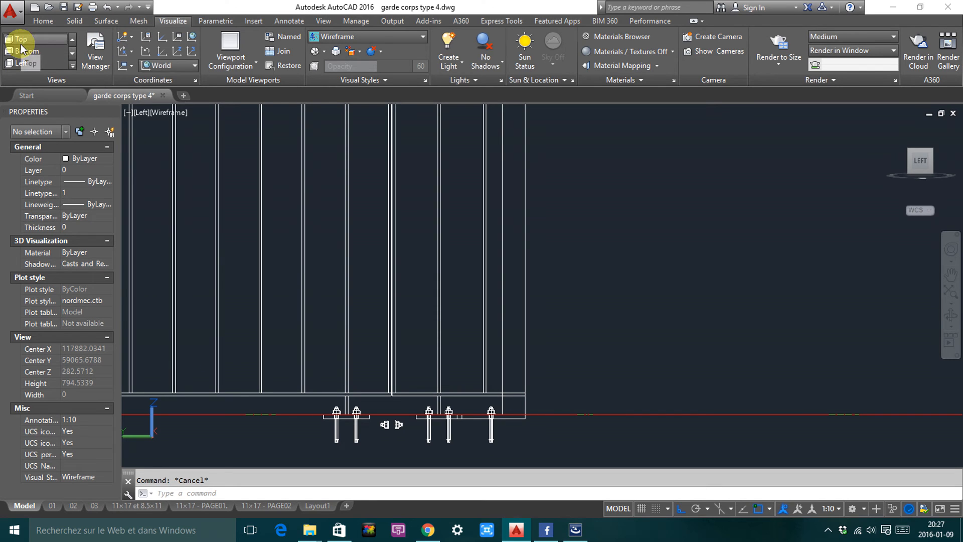
click(28, 70)
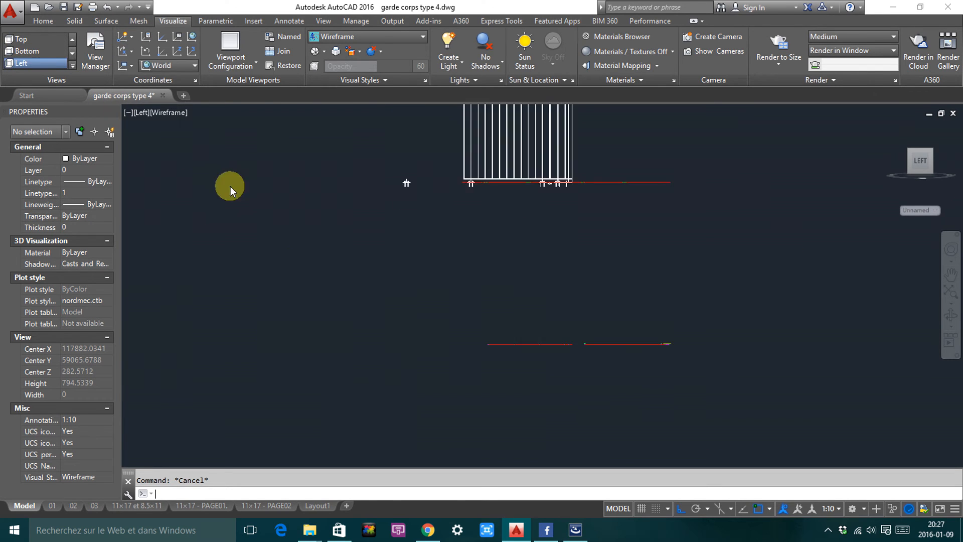
scroll(538, 208, up, 3)
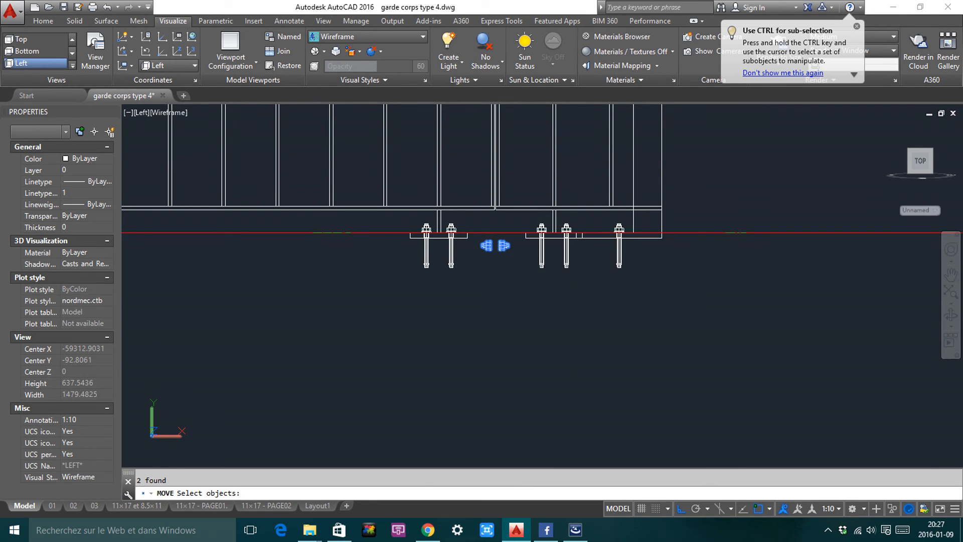
middle_drag(692, 143, 663, 308)
key(Return)
click(662, 308)
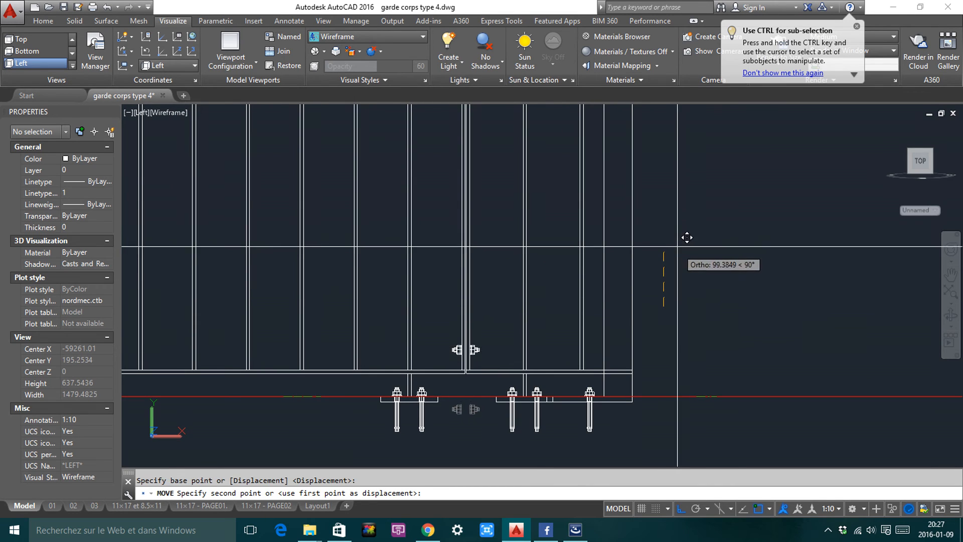
middle_drag(681, 187, 695, 315)
scroll(698, 300, down, 2)
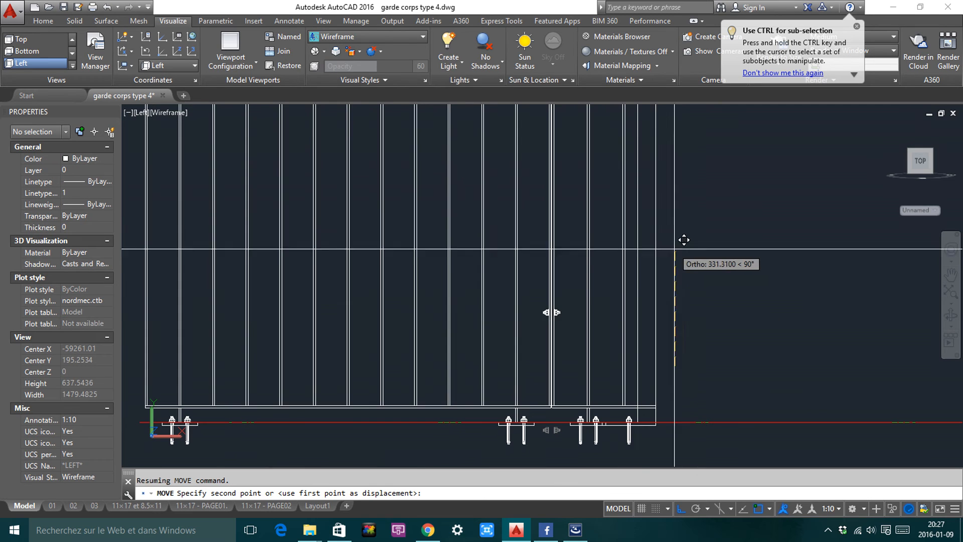
key(Escape)
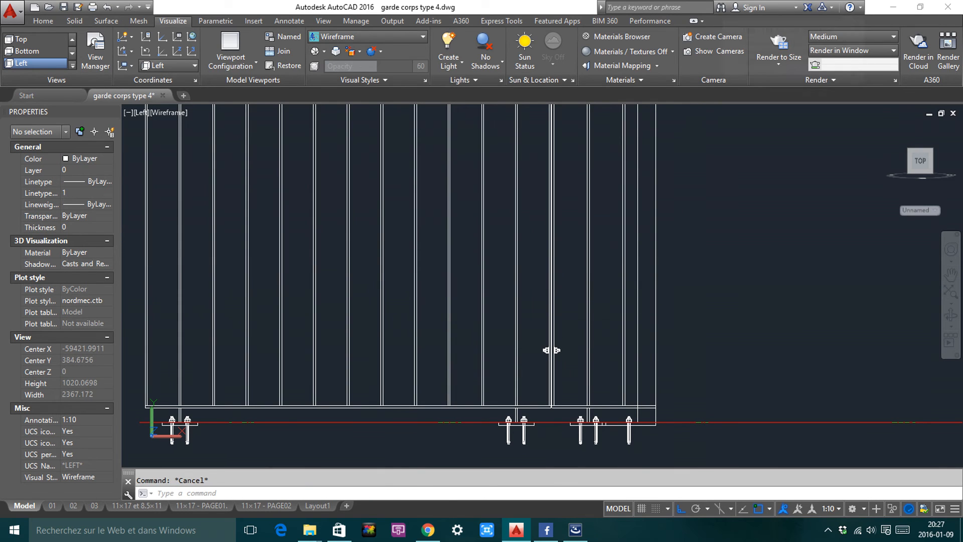
Mirror the bolt ends about the railing's mid-height to place a second set near the top of the joint posts, keeping the originals
click(551, 337)
text(mi)
key(Return)
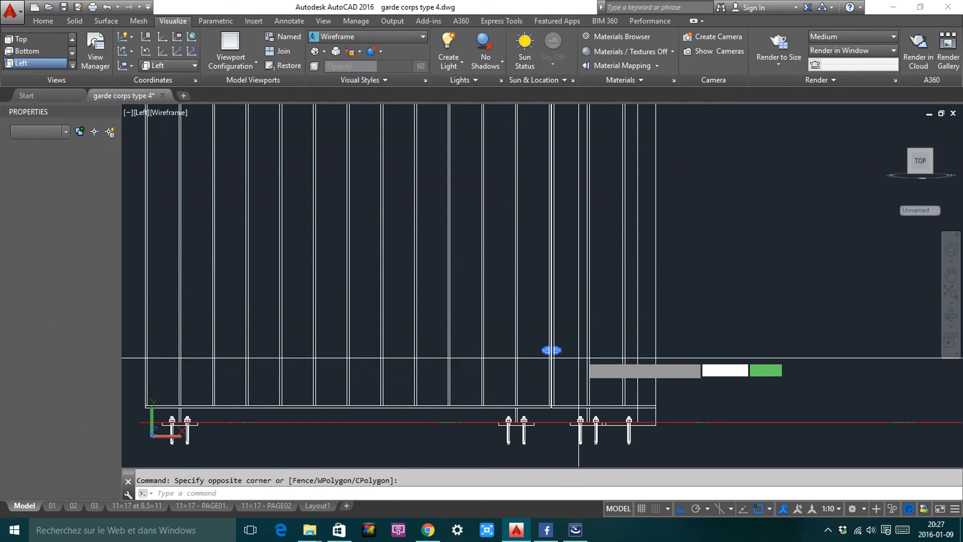
scroll(594, 343, down, 2)
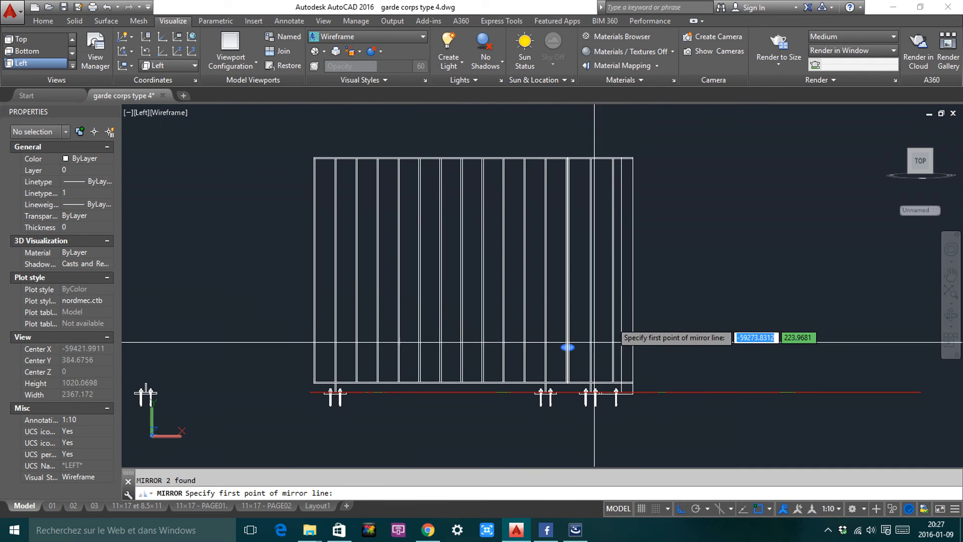
shift+right_click(620, 273)
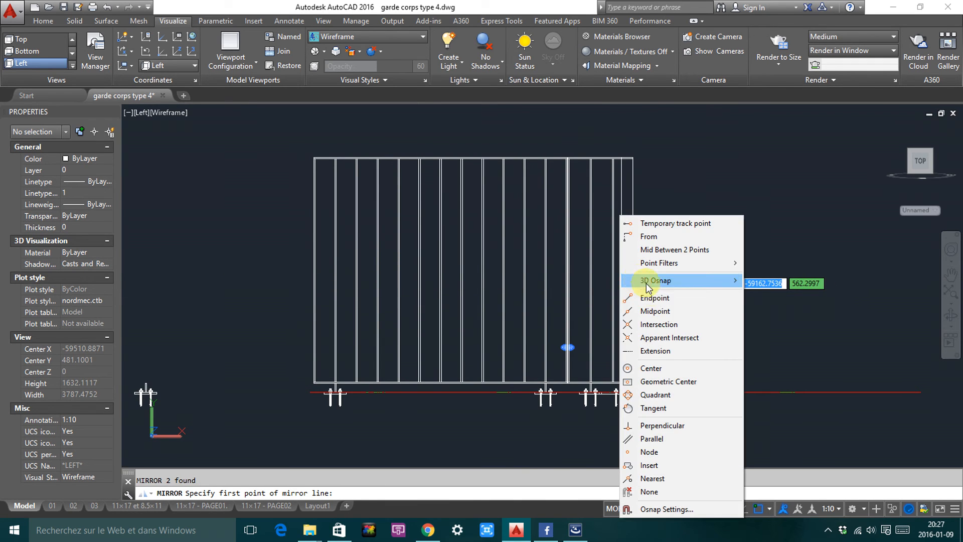
click(652, 311)
click(633, 273)
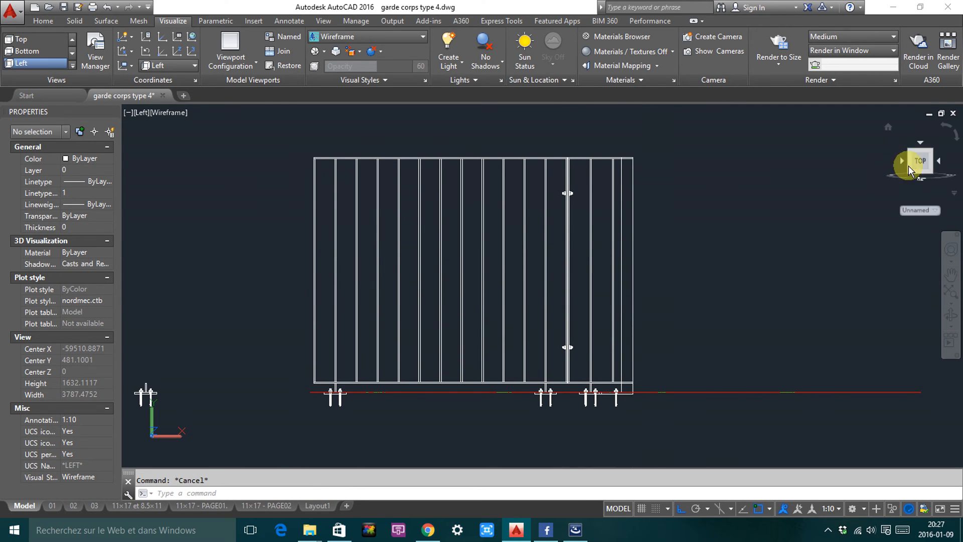
click(922, 142)
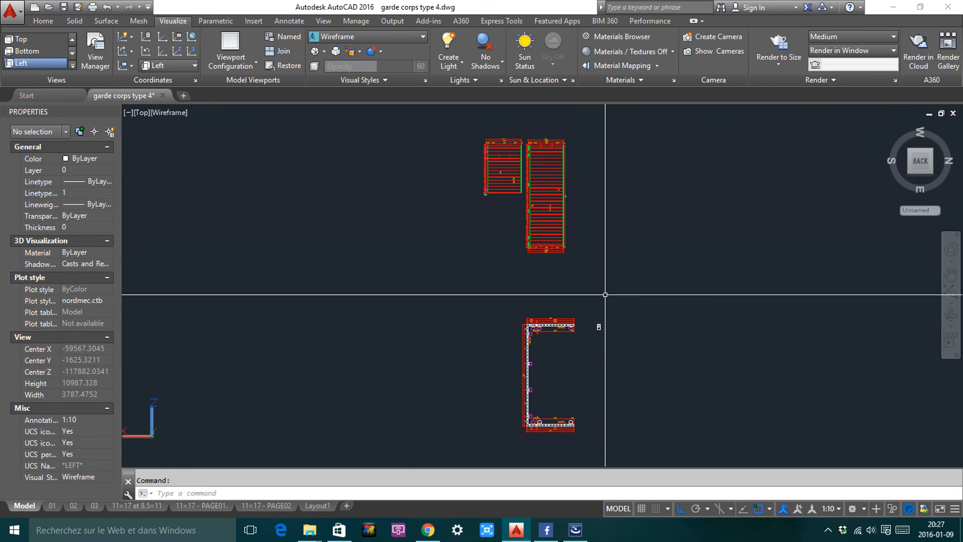
scroll(505, 326, up, 15)
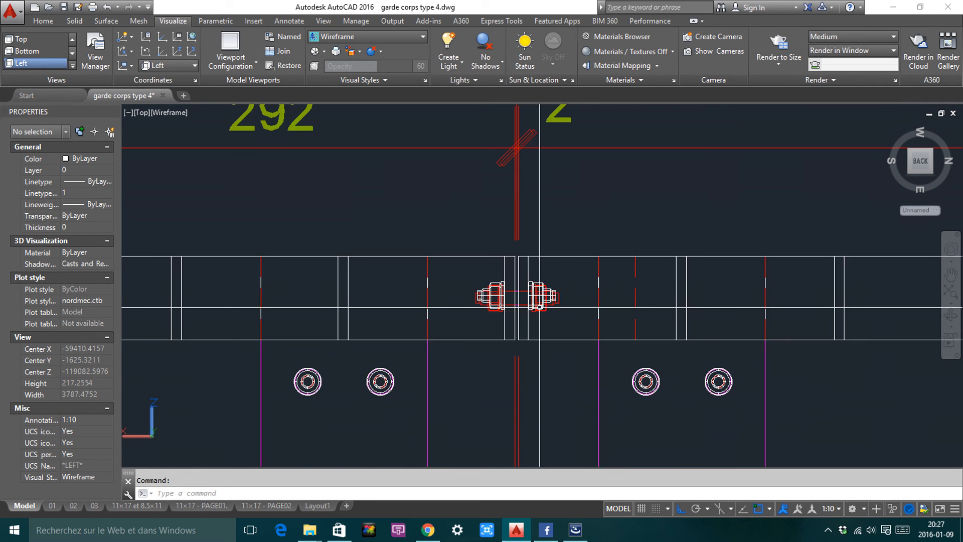
click(377, 159)
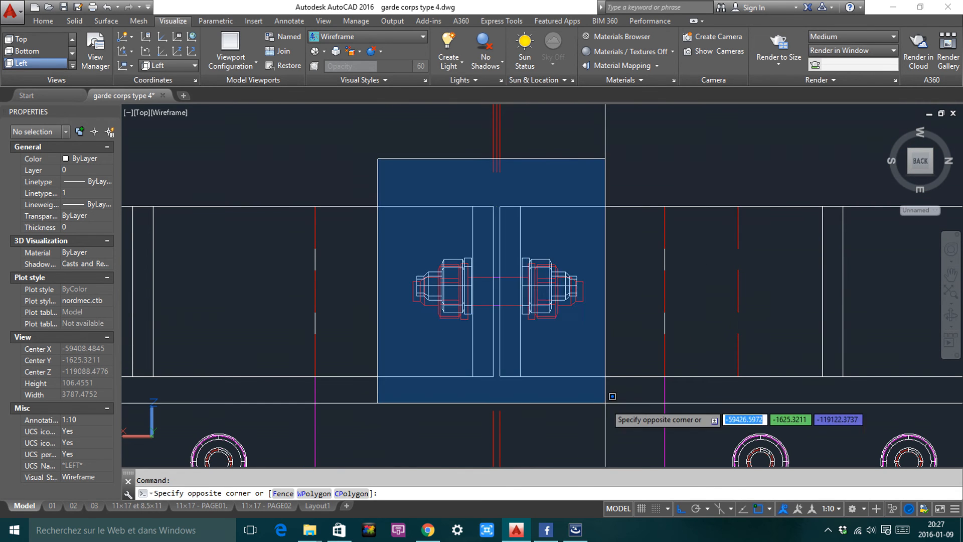
click(612, 398)
scroll(504, 291, down, 6)
scroll(537, 219, down, 4)
text(mi)
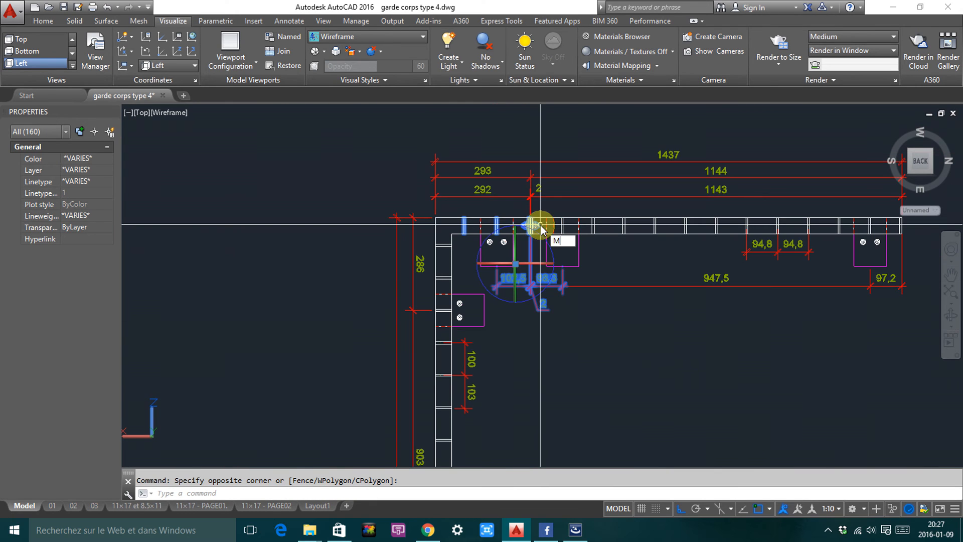
key(Return)
scroll(501, 200, down, 2)
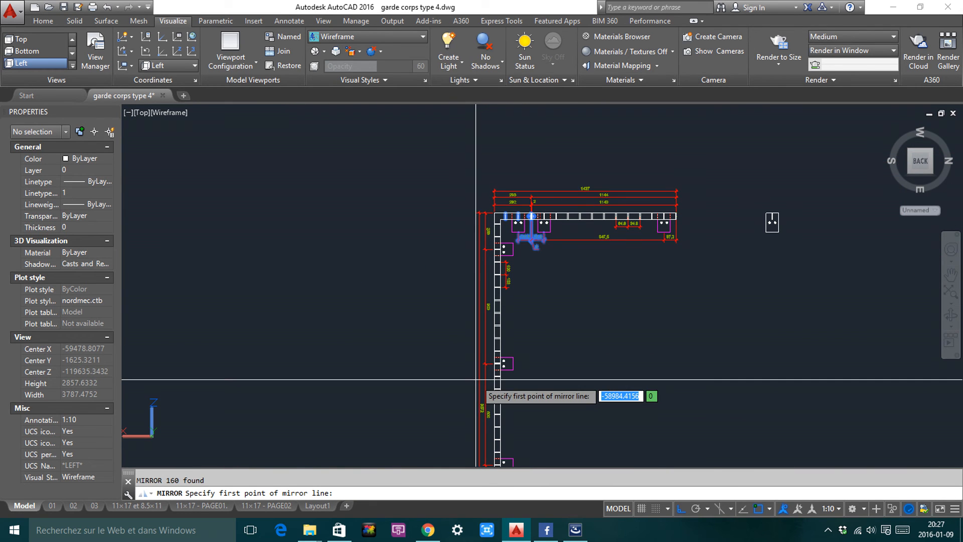
scroll(480, 369, down, 4)
scroll(480, 364, up, 5)
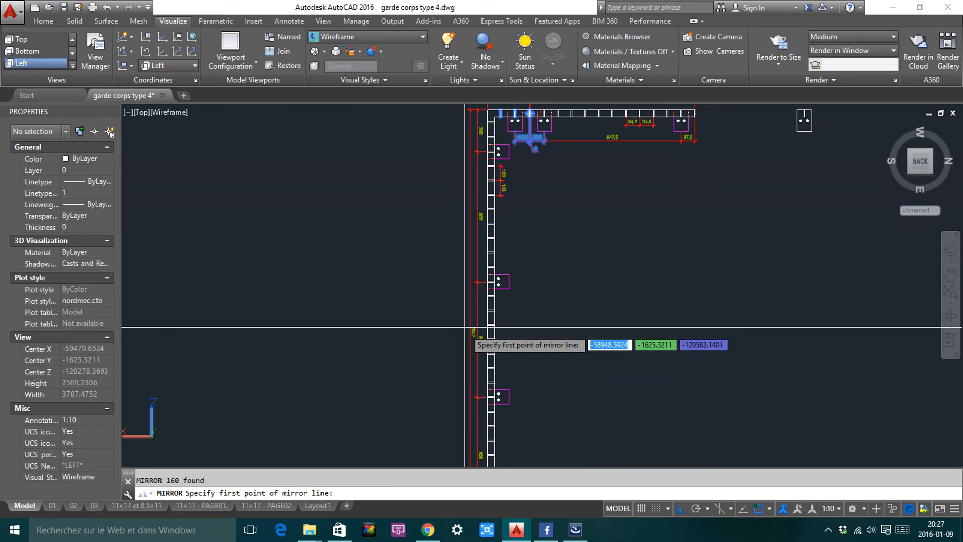
shift+right_click(480, 310)
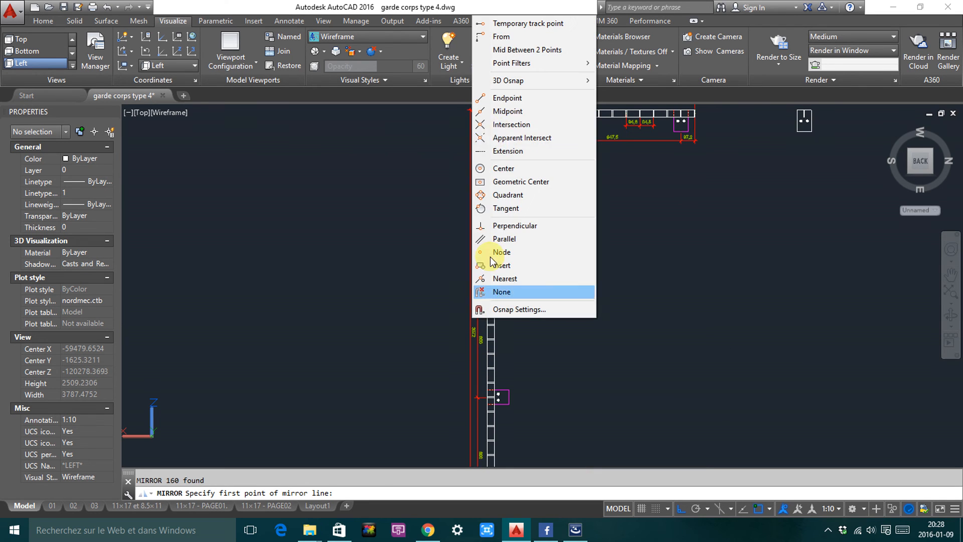
click(507, 111)
scroll(479, 273, down, 3)
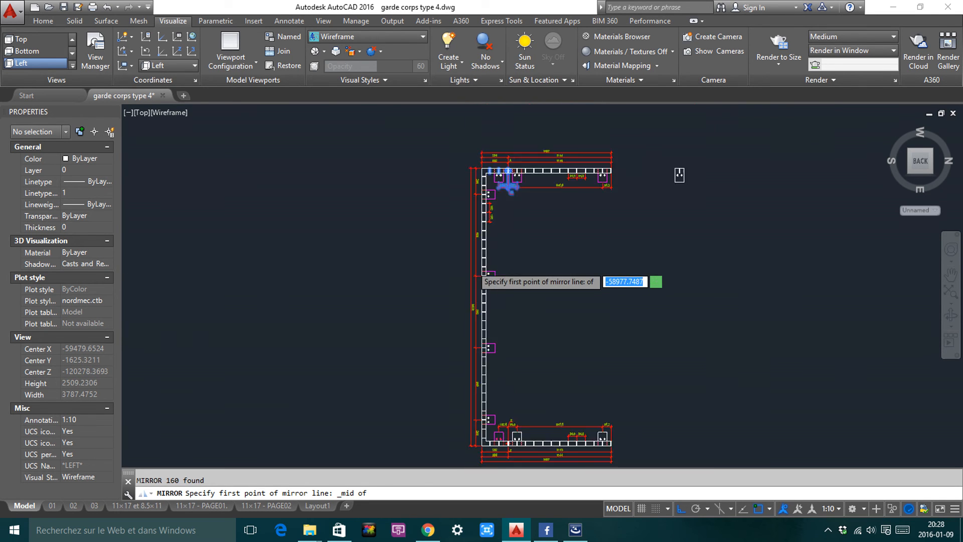
scroll(469, 381, up, 2)
scroll(470, 225, up, 2)
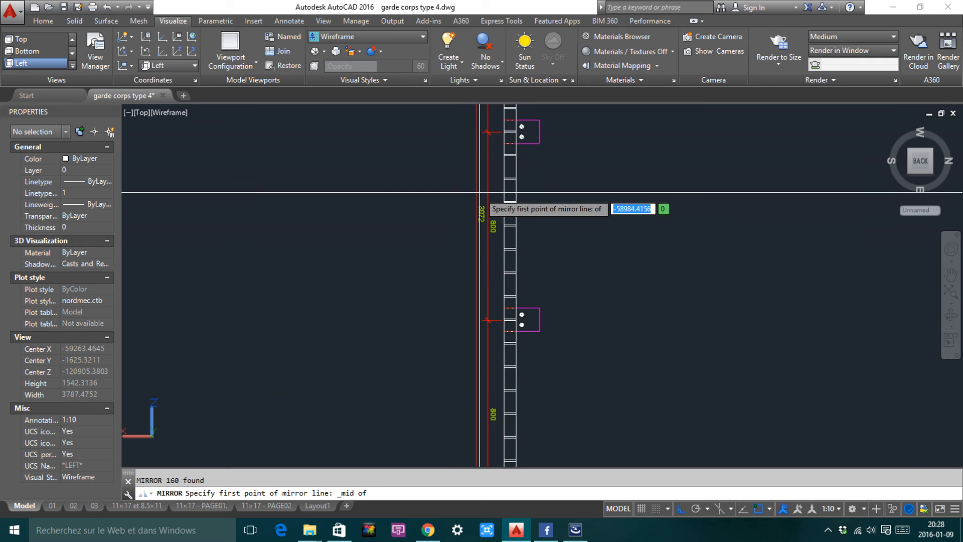
scroll(479, 192, down, 3)
key(Escape)
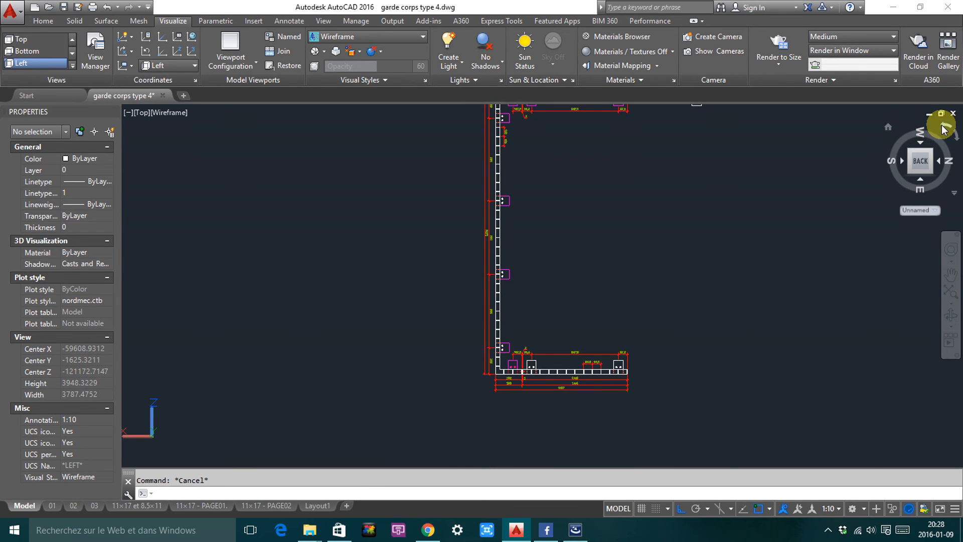
Rotate the plan view so the U opens upward and restore the World coordinate system
click(943, 130)
click(932, 214)
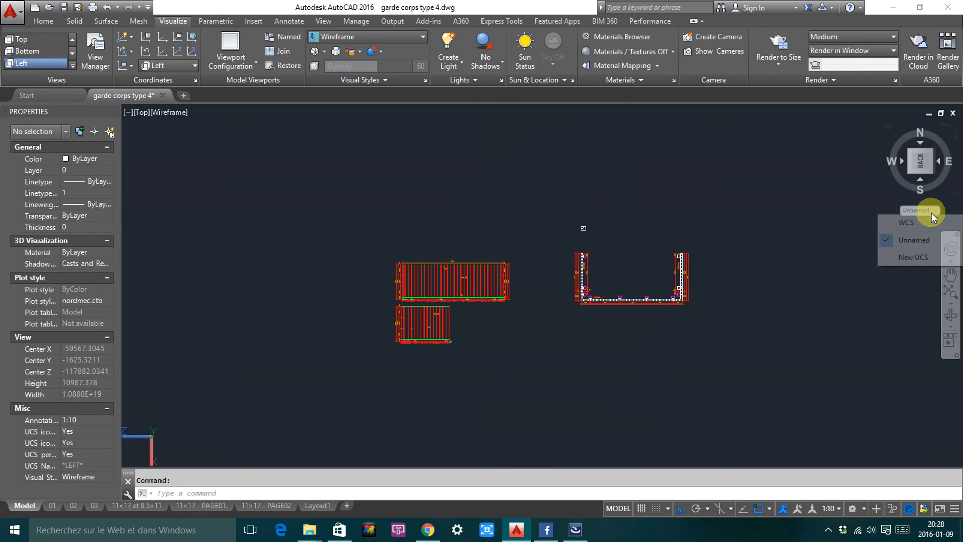
click(910, 226)
Mirror the through-bolts at the left arm's joint onto the right arm about a vertical line through the 3072 dimension's midpoint, keeping the originals
scroll(535, 204, up, 6)
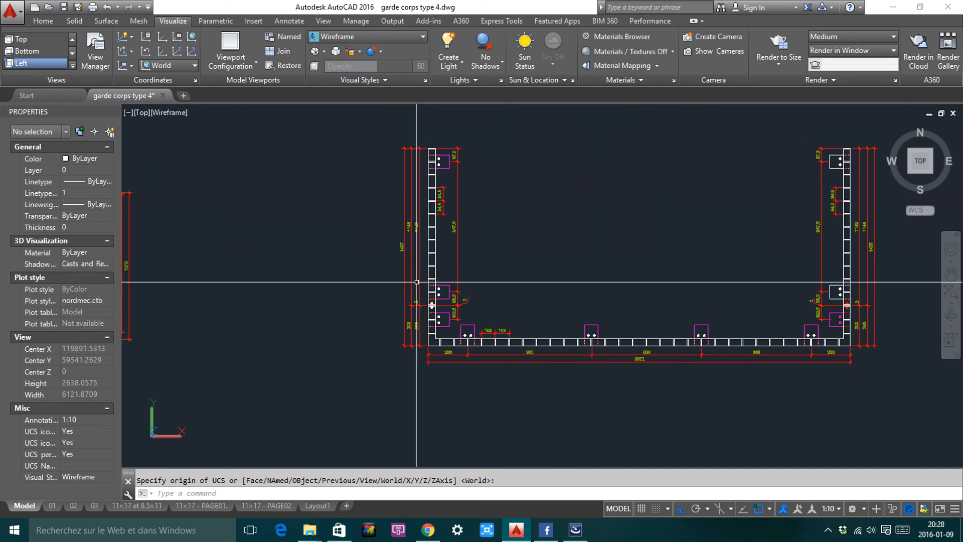
scroll(417, 281, up, 10)
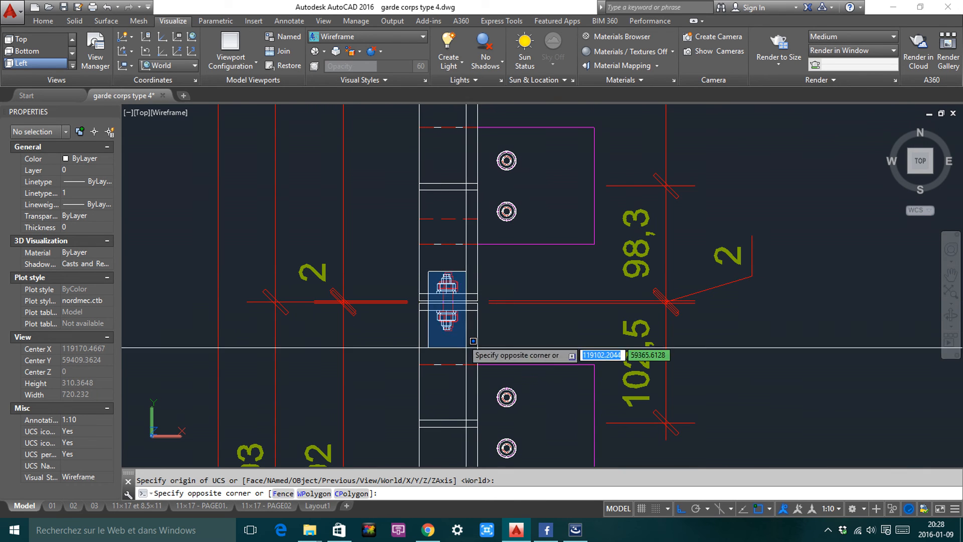
click(466, 347)
text(MI)
key(Return)
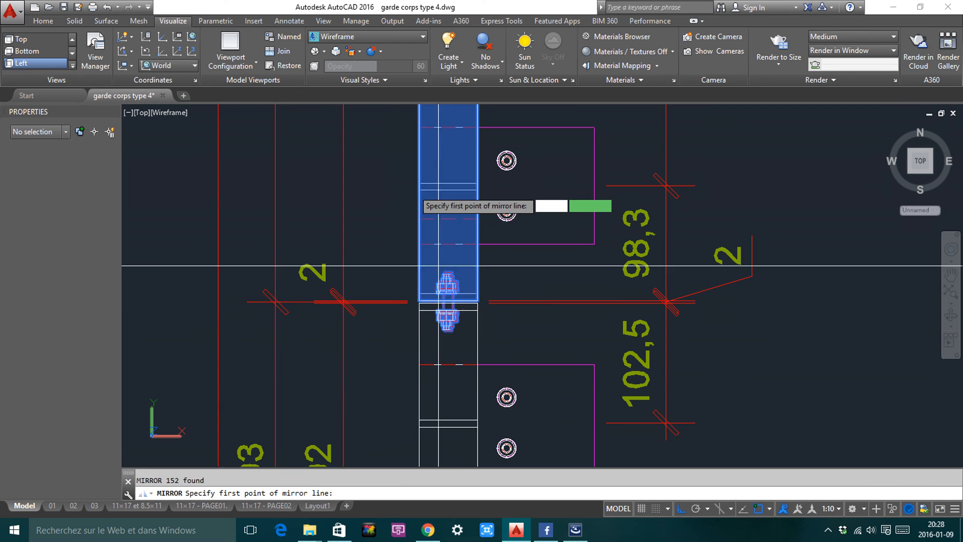
scroll(442, 280, down, 8)
middle_drag(552, 303, 277, 289)
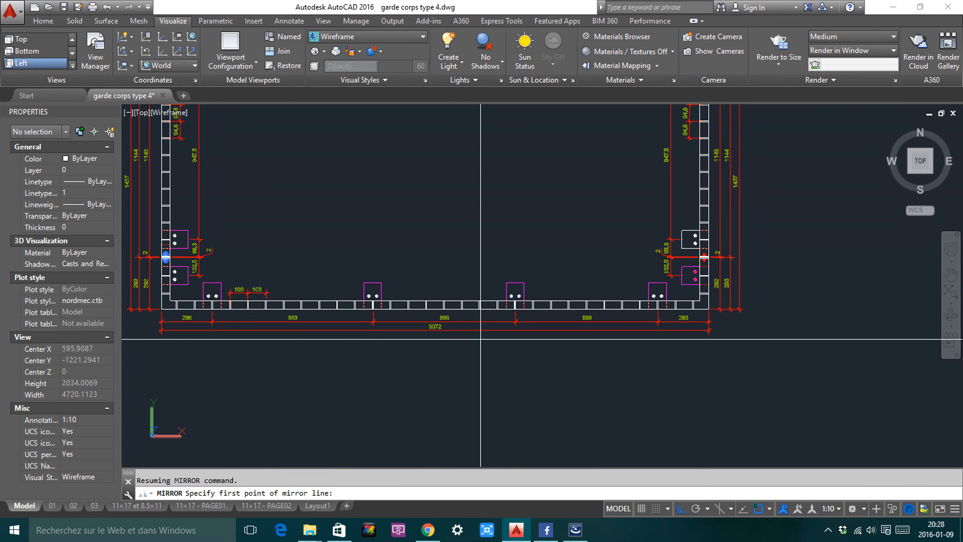
click(480, 331)
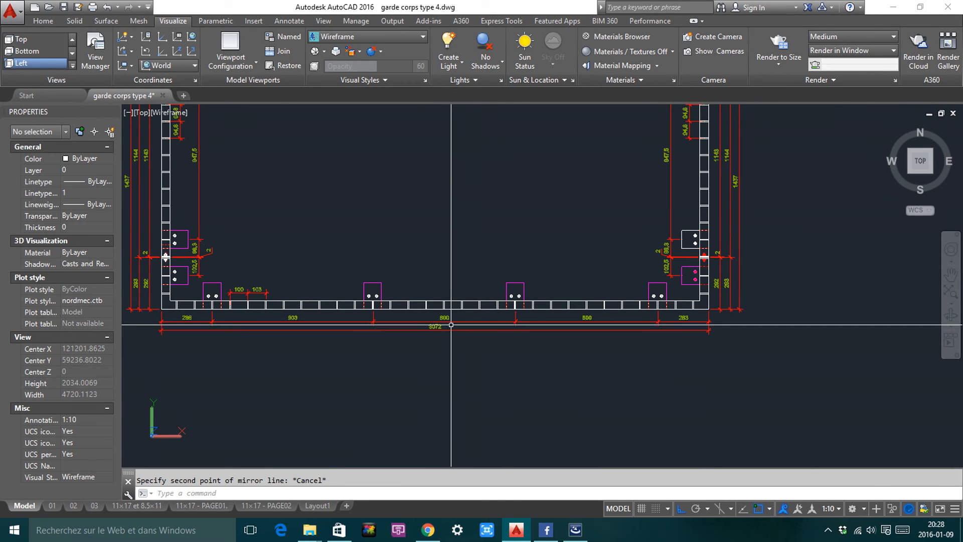
key(Return)
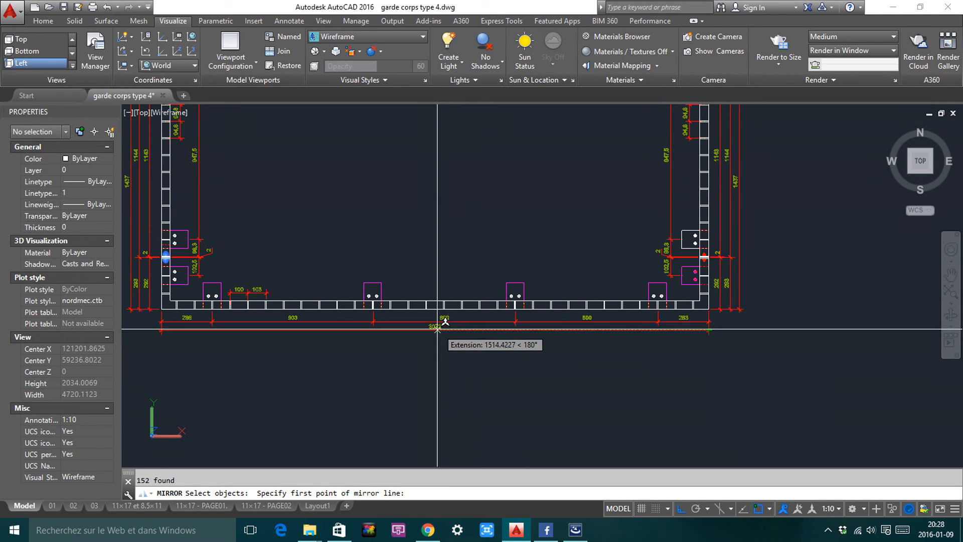
scroll(435, 331, up, 2)
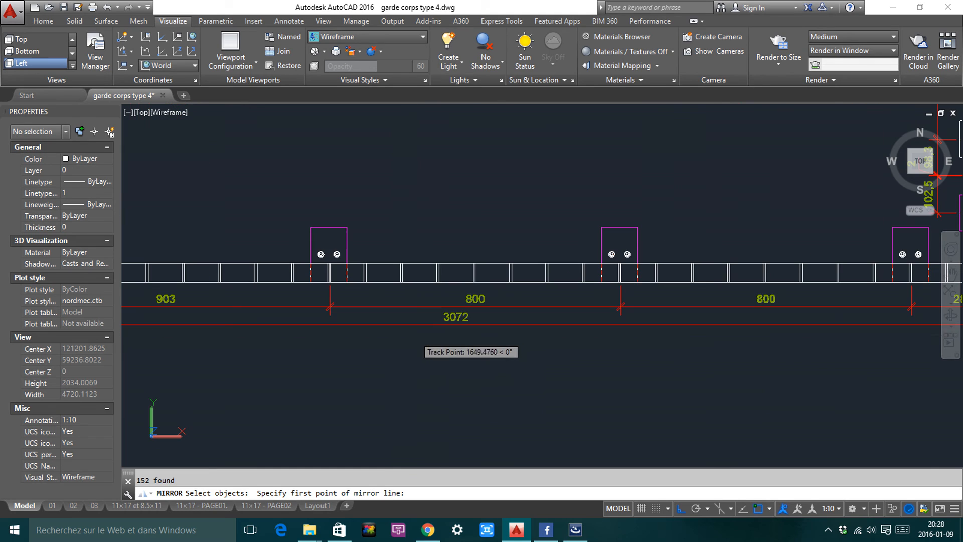
shift+right_click(461, 302)
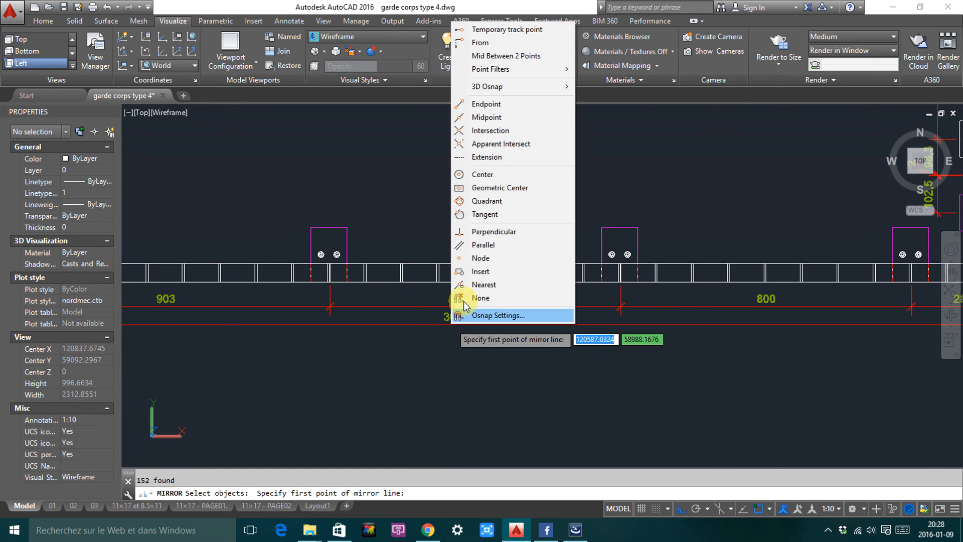
click(477, 117)
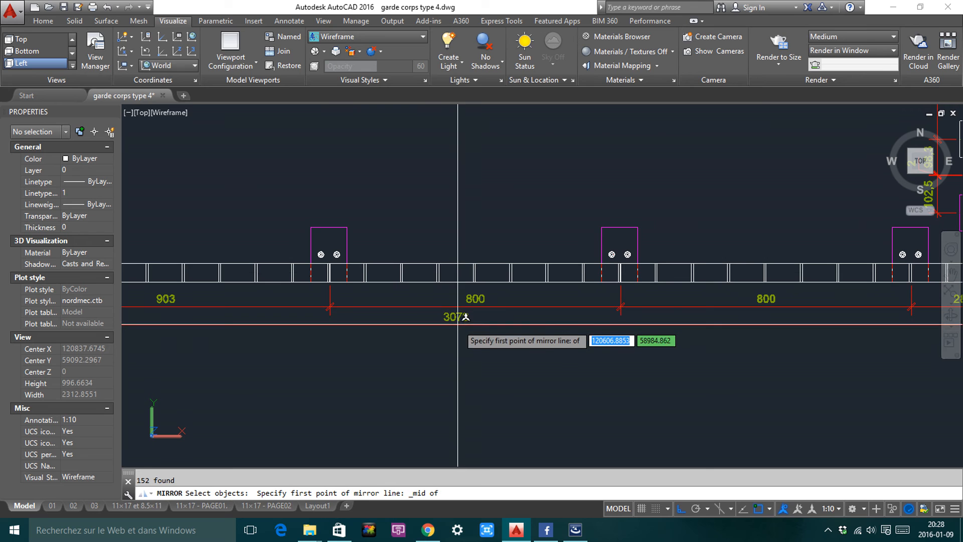
click(457, 330)
scroll(457, 341, down, 6)
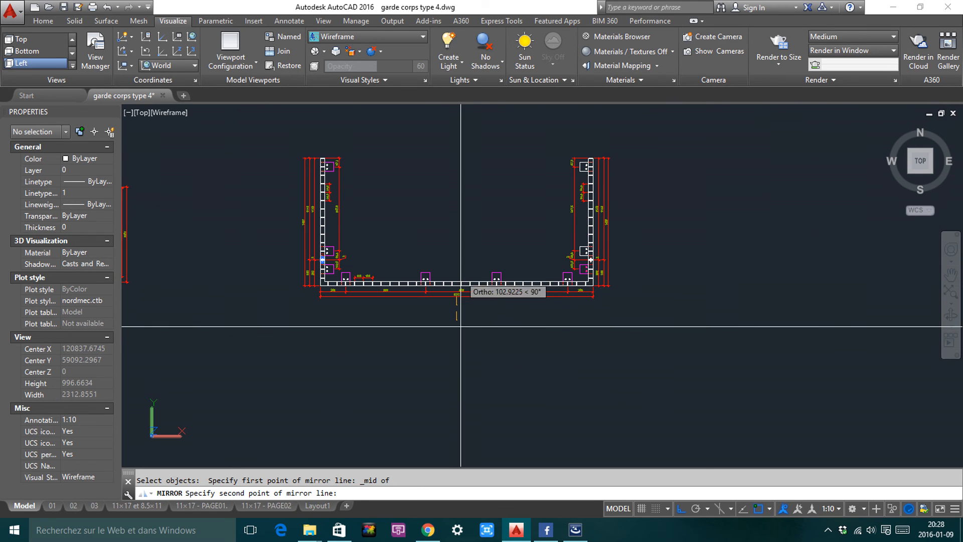
key(Escape)
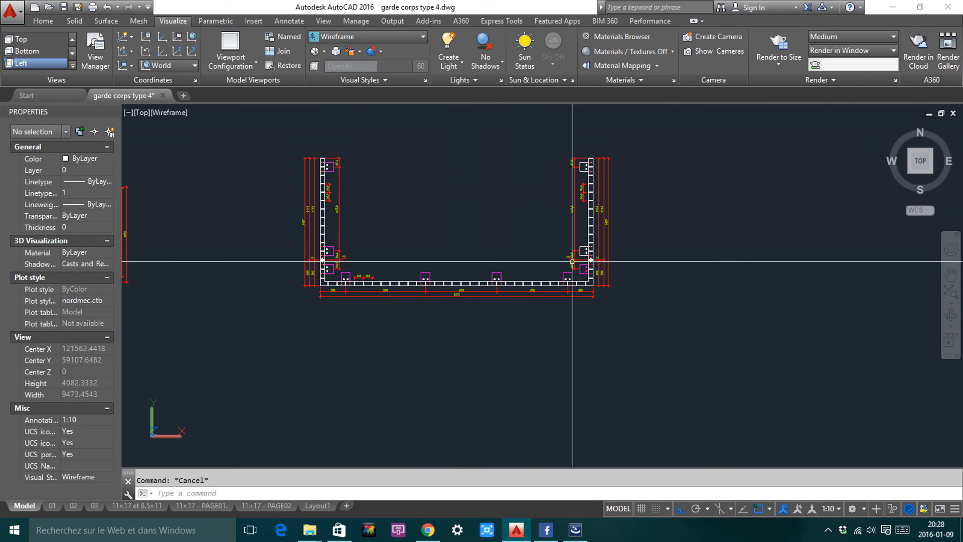
Select the whole U-shaped plan and use Quick Select to keep only its 3D Solid objects, with the operator Select All
scroll(638, 223, down, 1)
scroll(635, 243, down, 2)
click(439, 172)
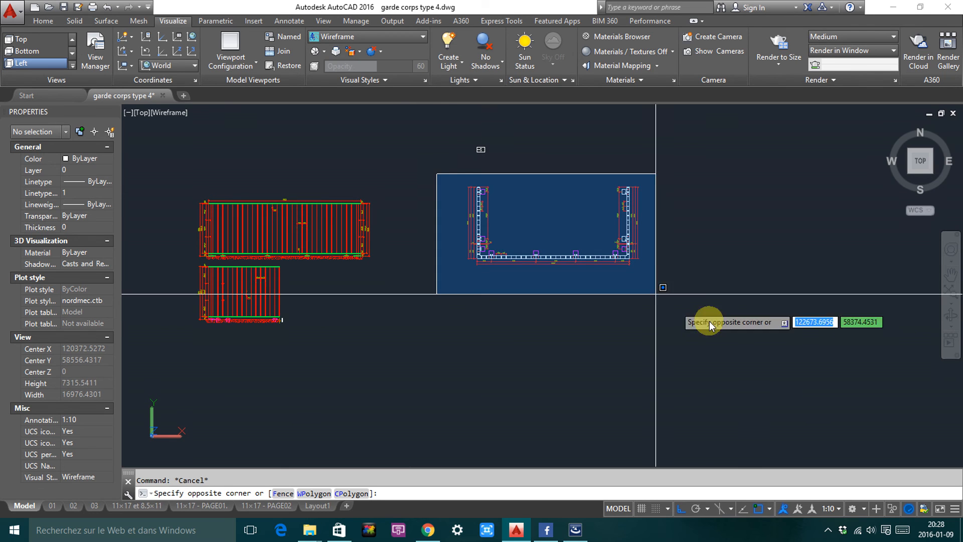
click(709, 258)
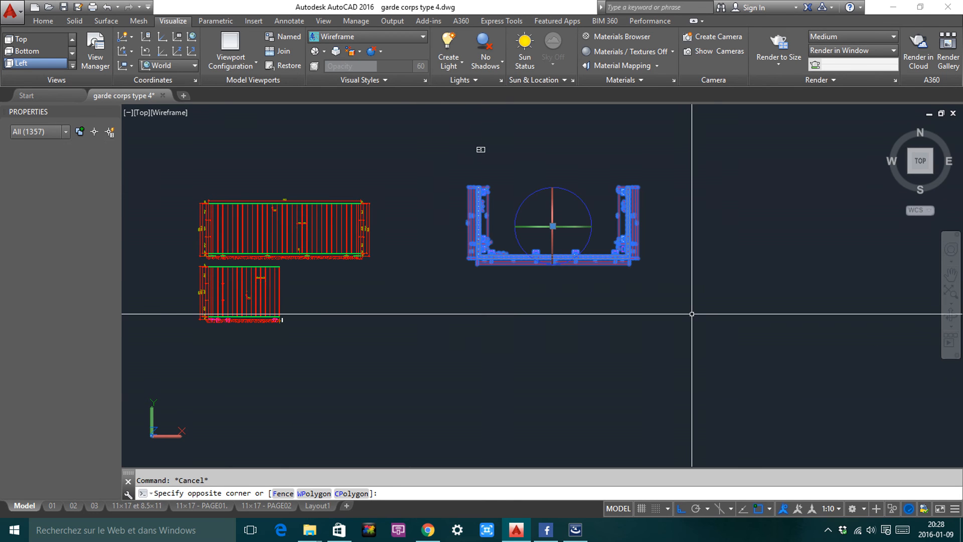
right_click(434, 207)
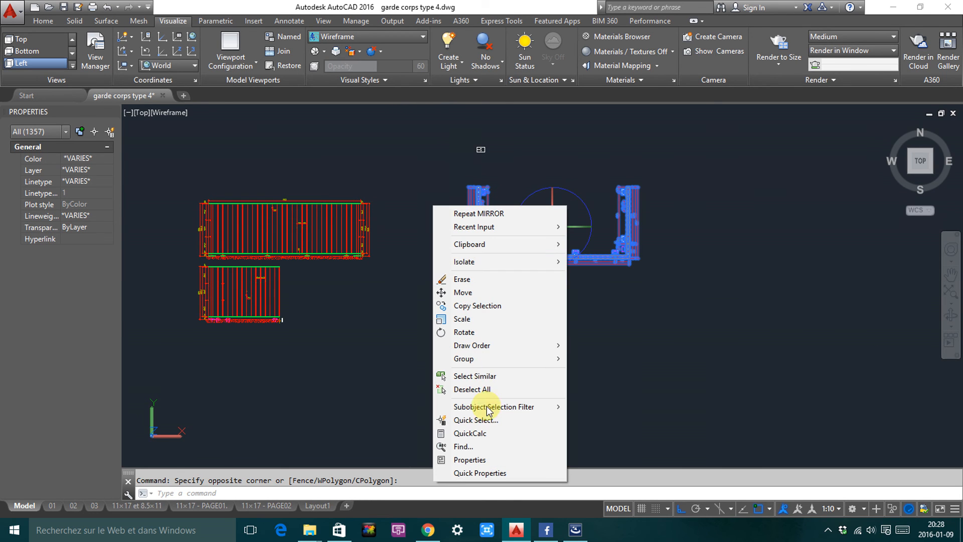
click(471, 426)
click(472, 164)
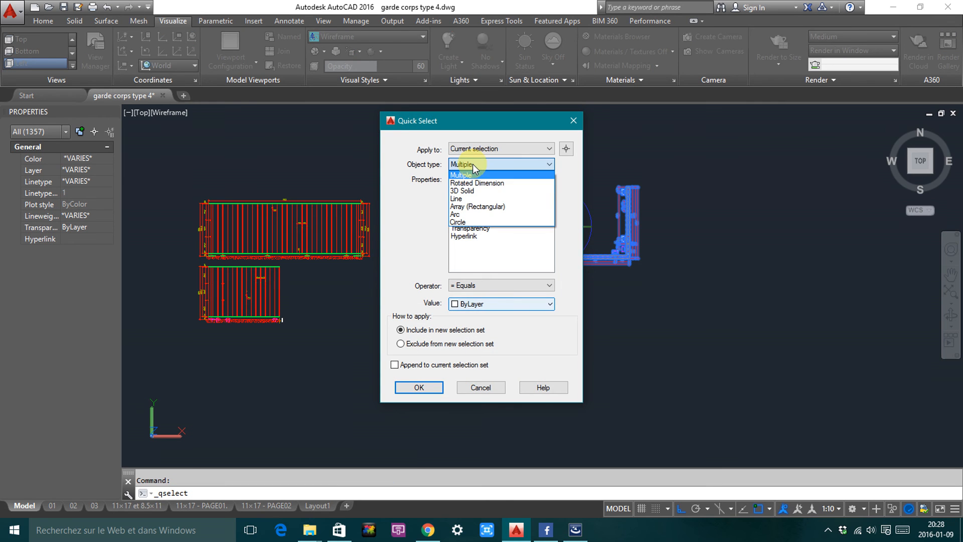
click(474, 190)
click(479, 286)
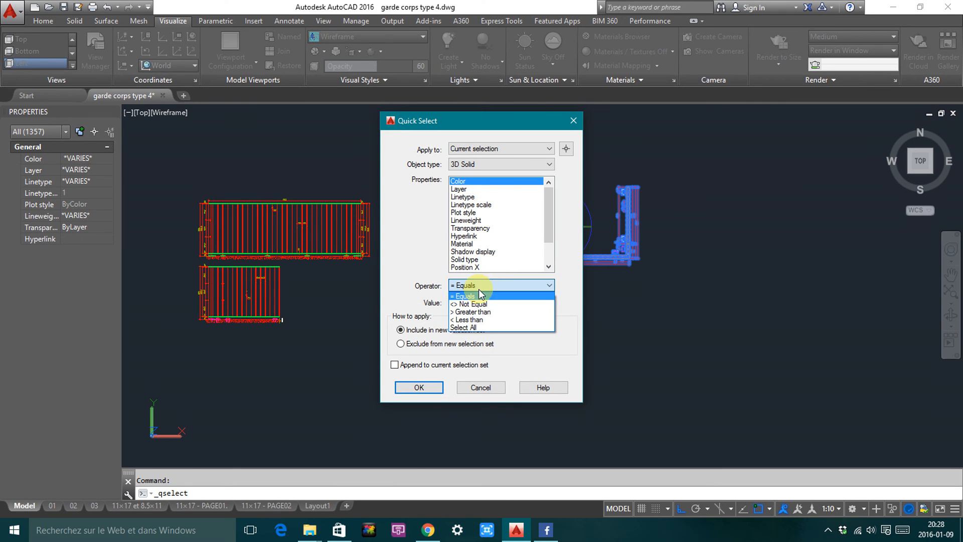
click(466, 327)
click(419, 388)
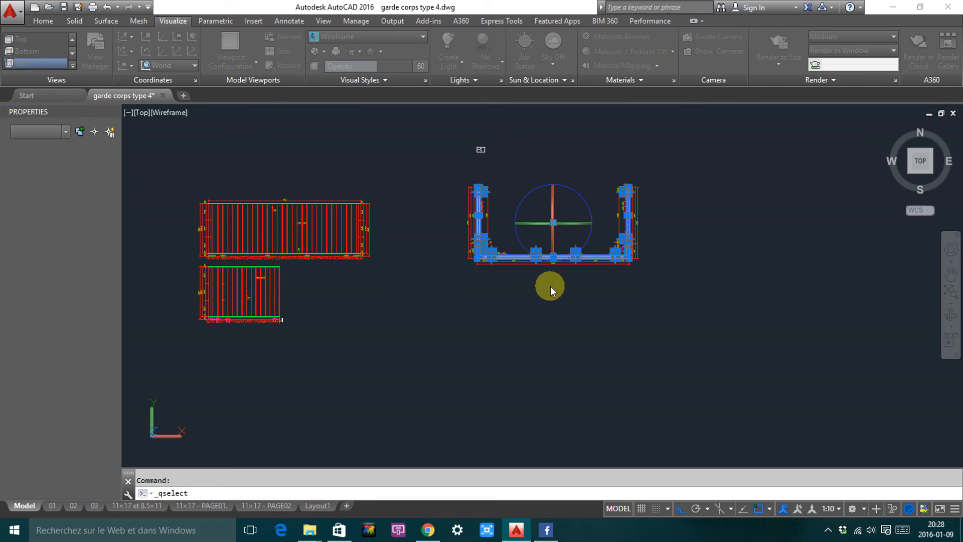
Move the selected 3D solids 5000 to the right, away from the 2D plan
text(M)
key(Return)
click(548, 317)
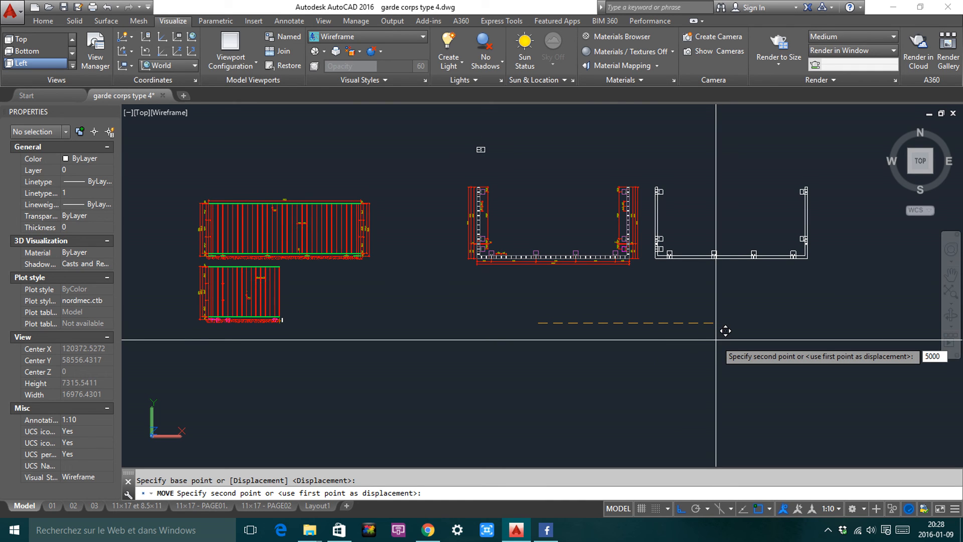
key(Return)
Select all the baluster arrays left in the U-shaped plan with Select Similar, adding the arrays on the right arm to the selection
scroll(492, 241, up, 15)
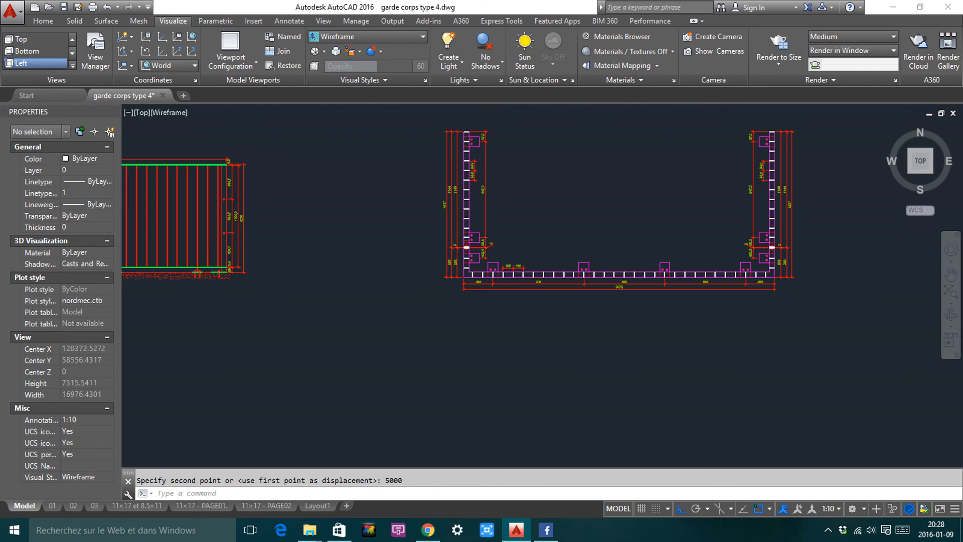
click(523, 224)
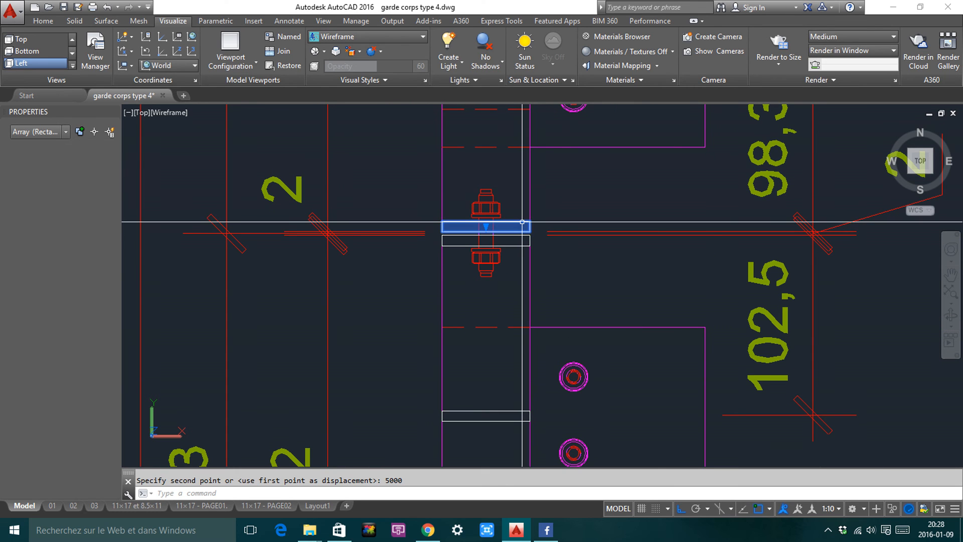
right_click(522, 224)
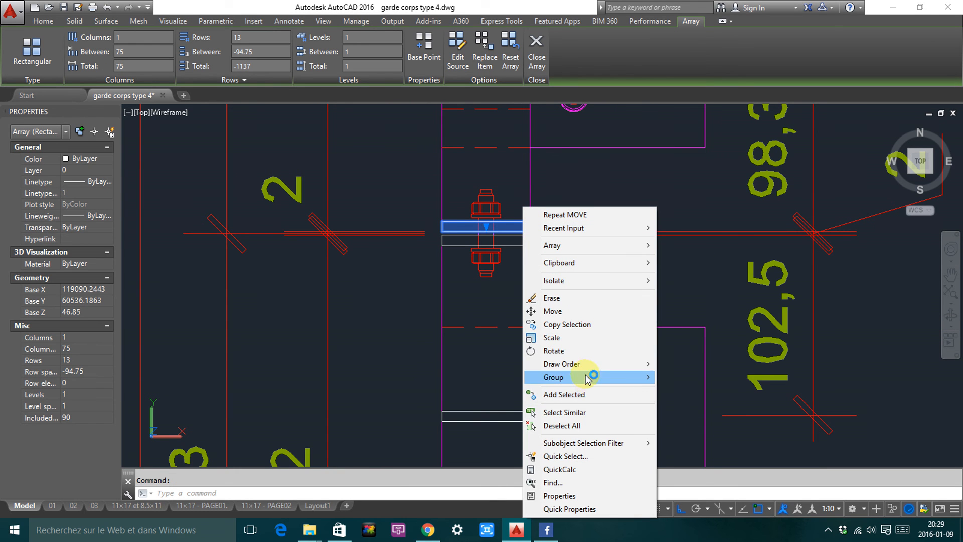
click(532, 412)
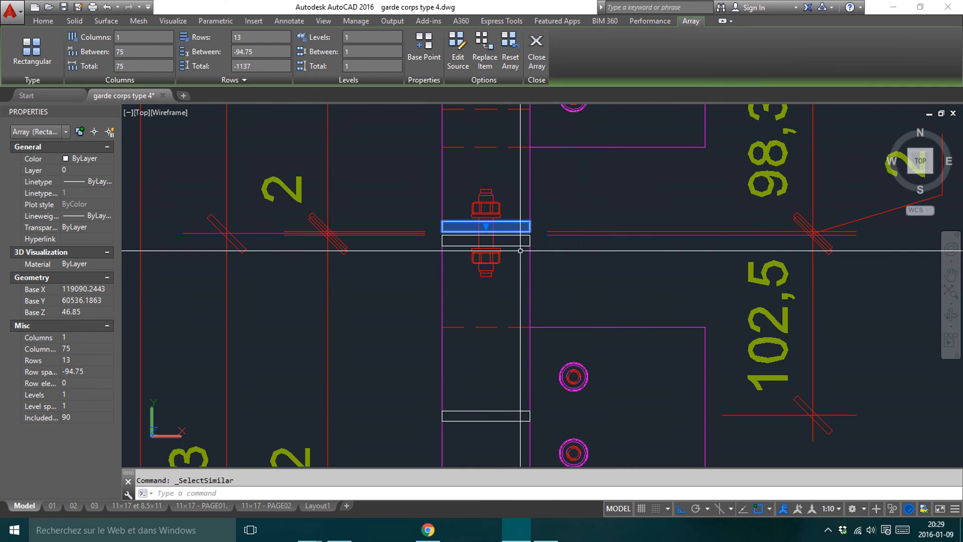
scroll(518, 243, down, 5)
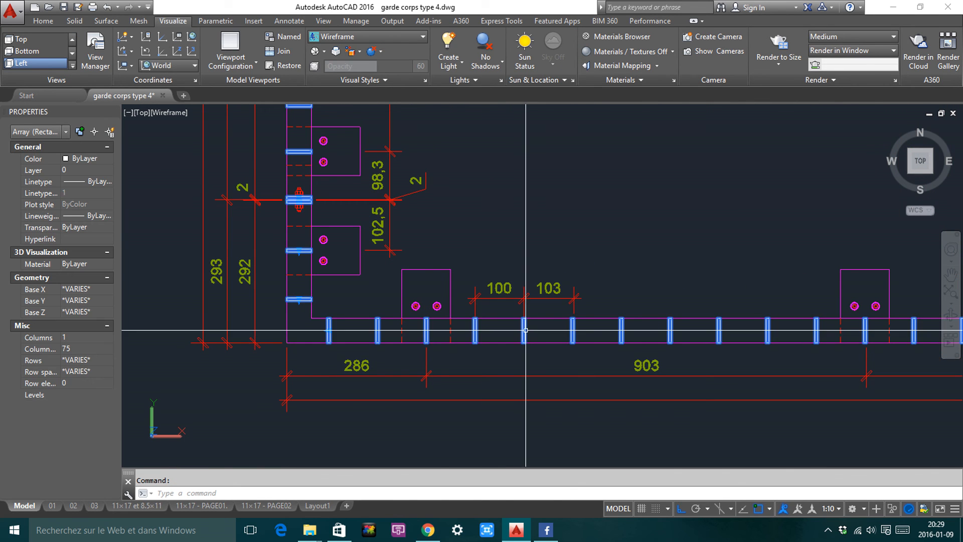
scroll(525, 330, down, 5)
scroll(830, 299, up, 8)
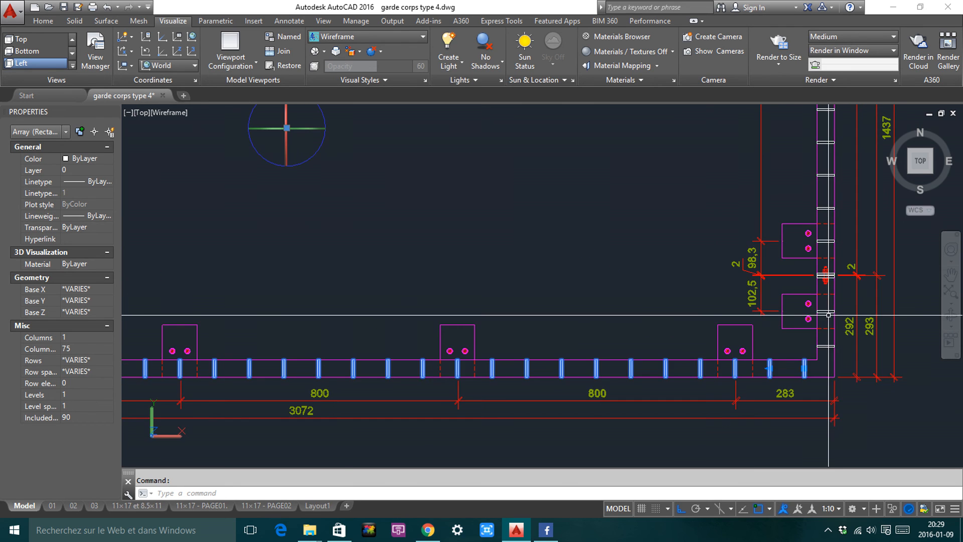
click(827, 302)
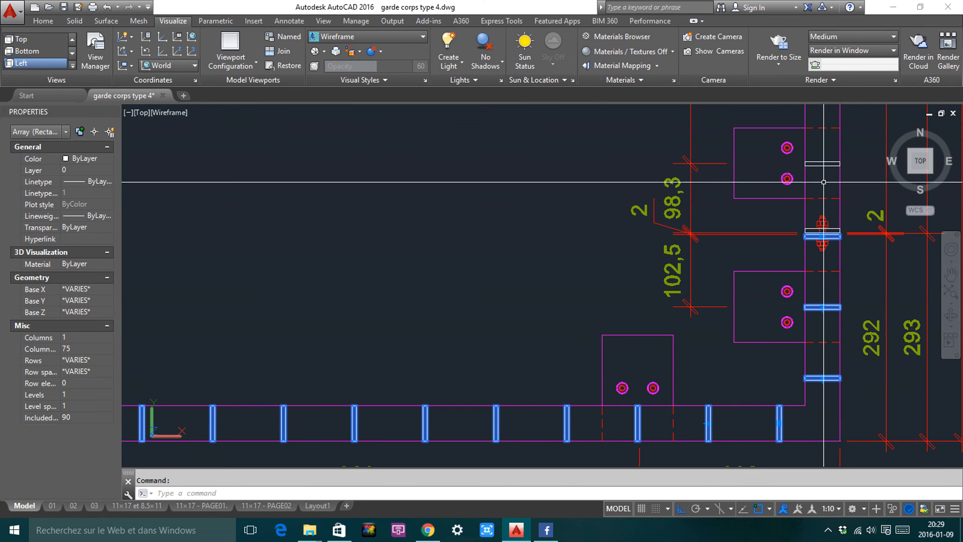
scroll(824, 166, down, 7)
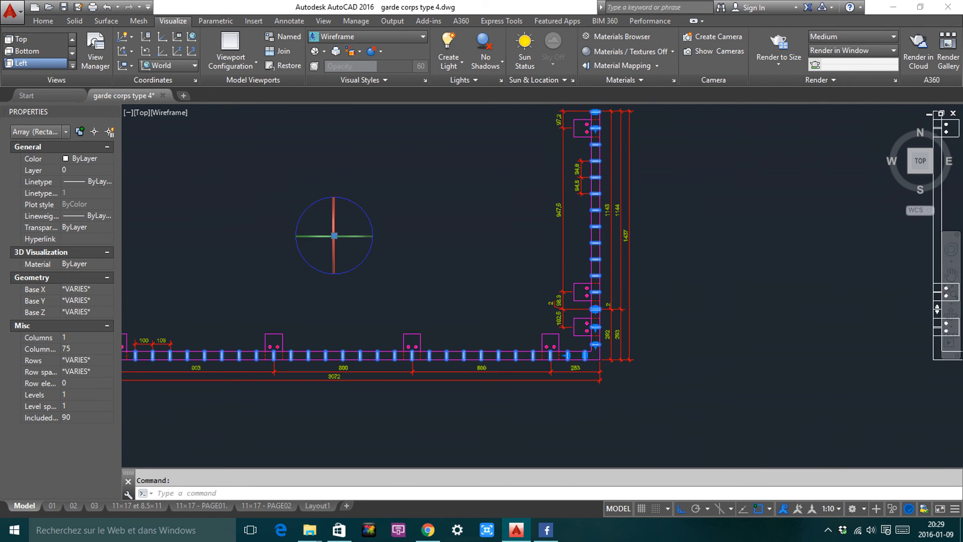
scroll(643, 308, down, 2)
Move the selected baluster arrays 5000 to the right onto the relocated solids, and postpone the computer restart
text(m)
key(Return)
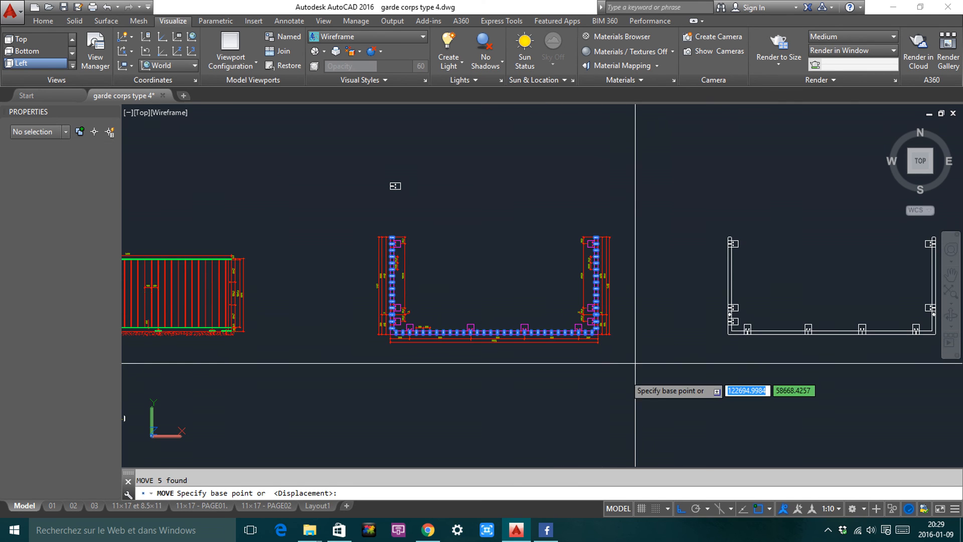
click(495, 407)
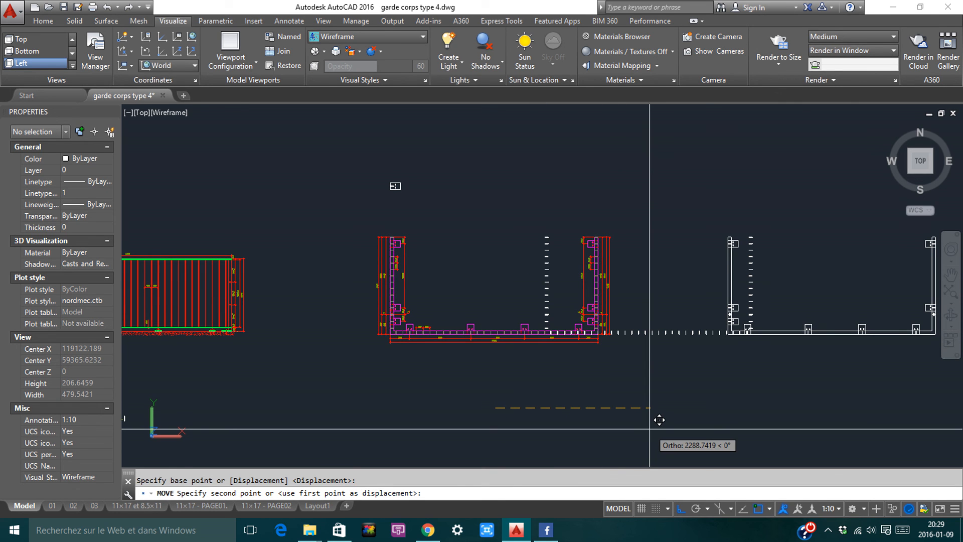
text(5000)
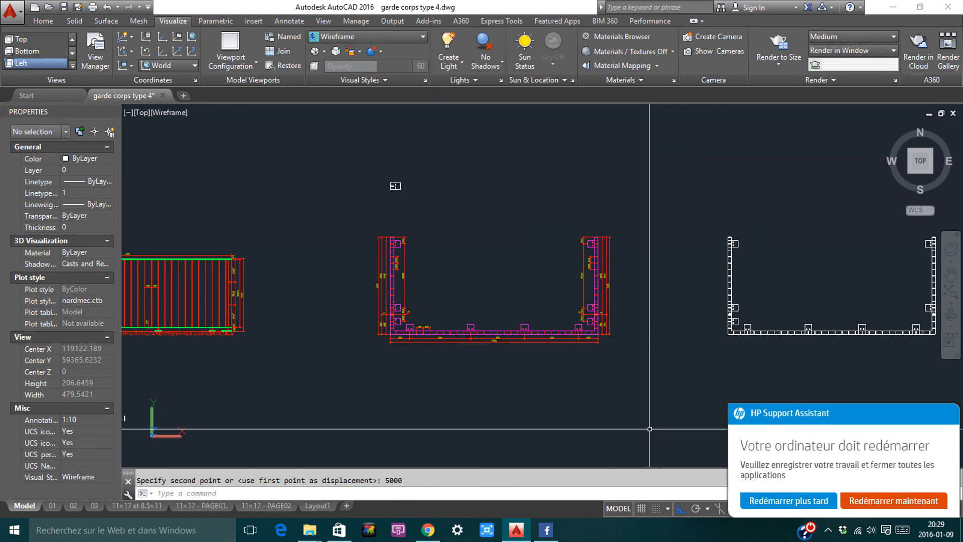
click(792, 501)
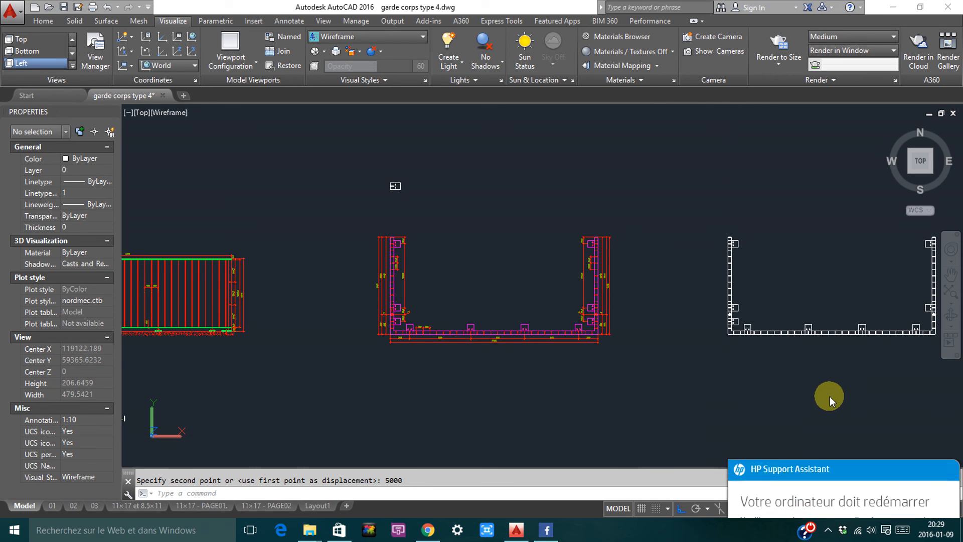
key(Escape)
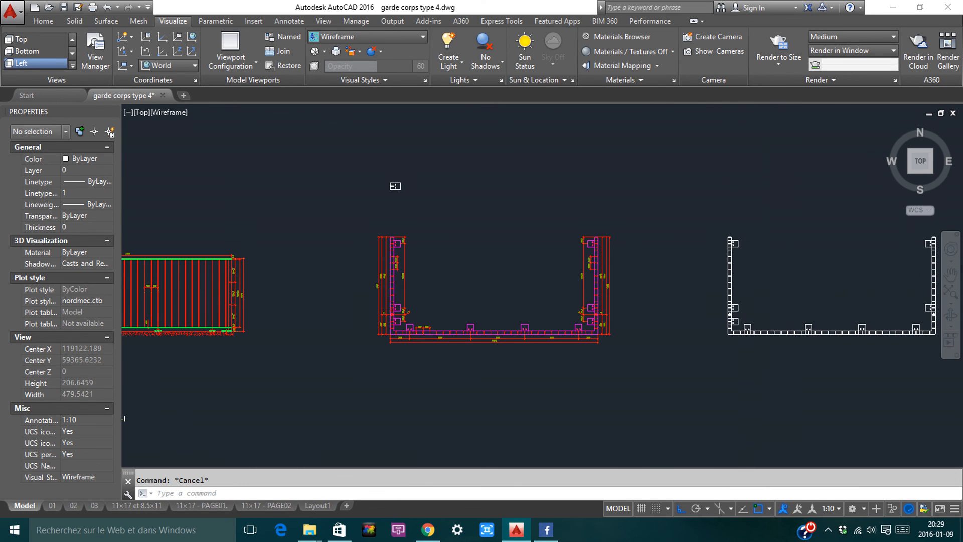
Orbit to an angled 3D view of the relocated railing and apply the Realistic visual style
scroll(777, 306, up, 2)
middle_drag(785, 304, 752, 235)
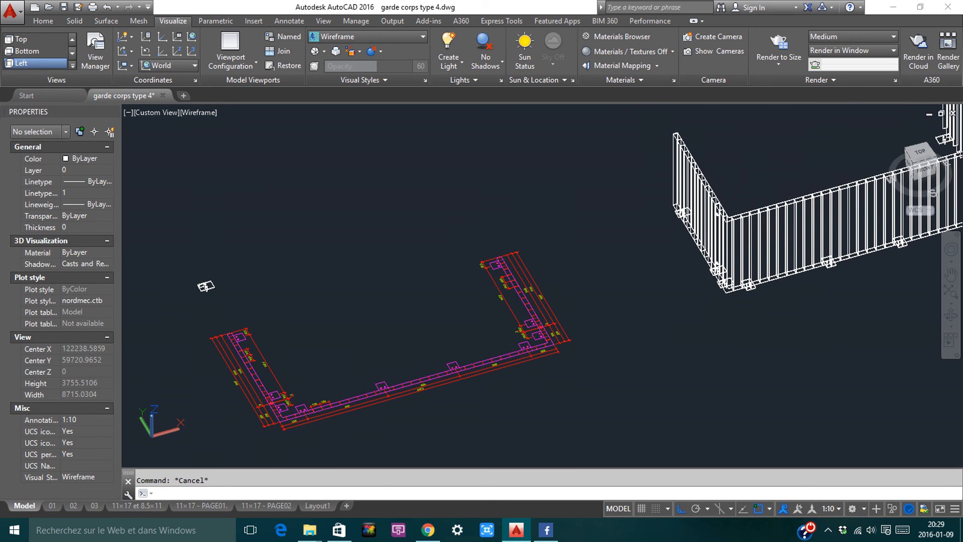
middle_drag(533, 152, 390, 217)
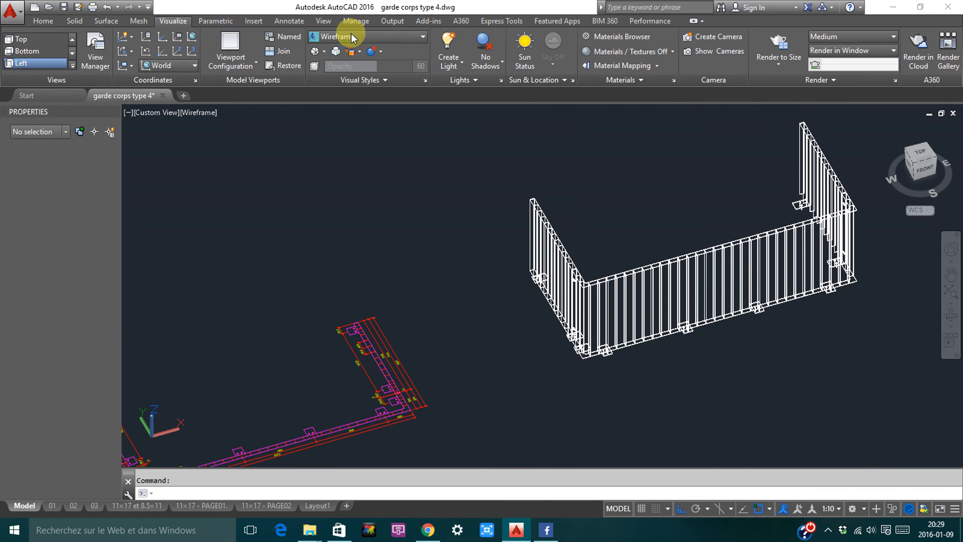
click(349, 37)
click(382, 36)
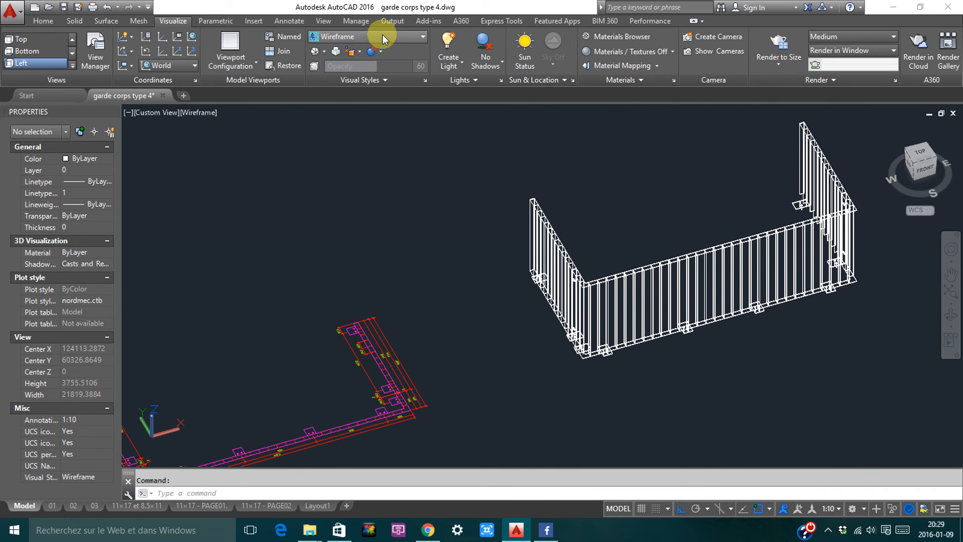
click(406, 114)
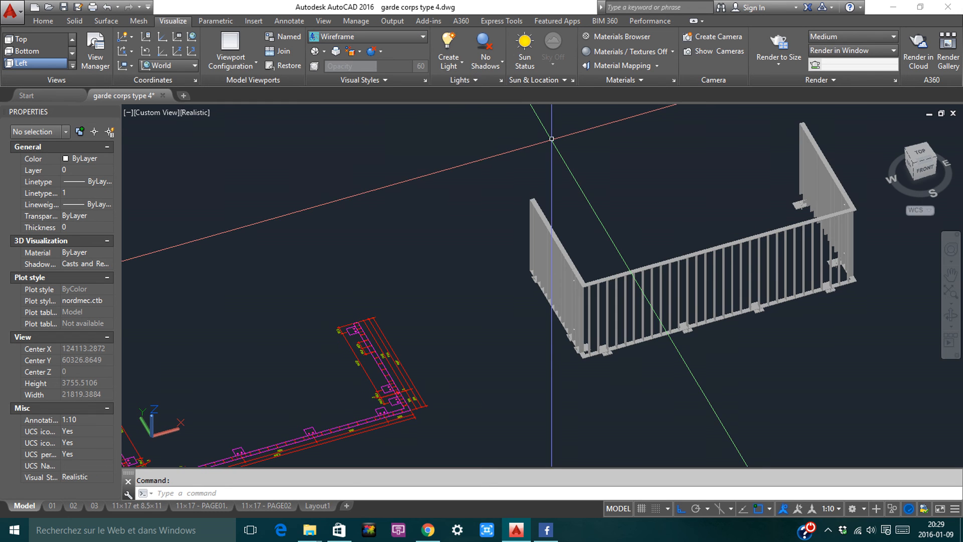
Set the color of the baluster array on the railing's left arm to Red
scroll(551, 138, up, 8)
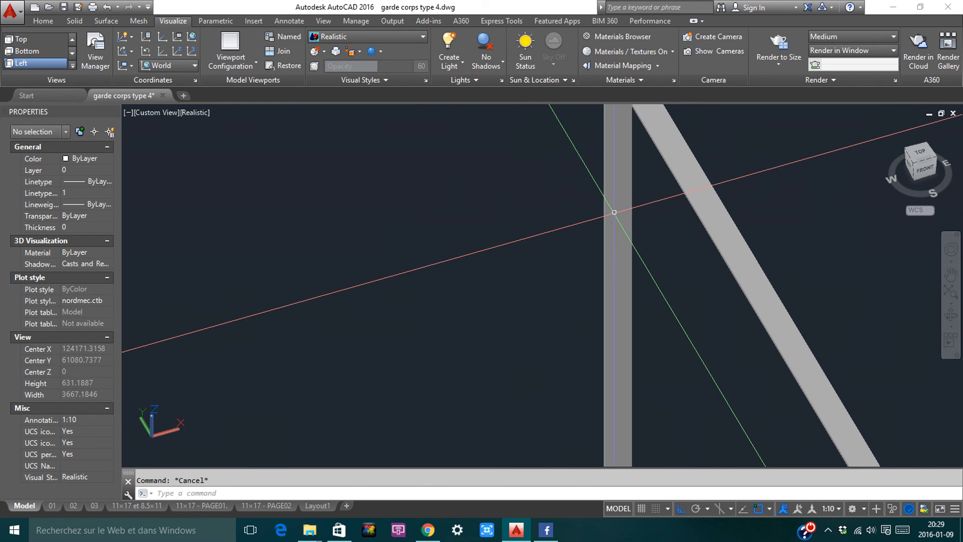
click(619, 210)
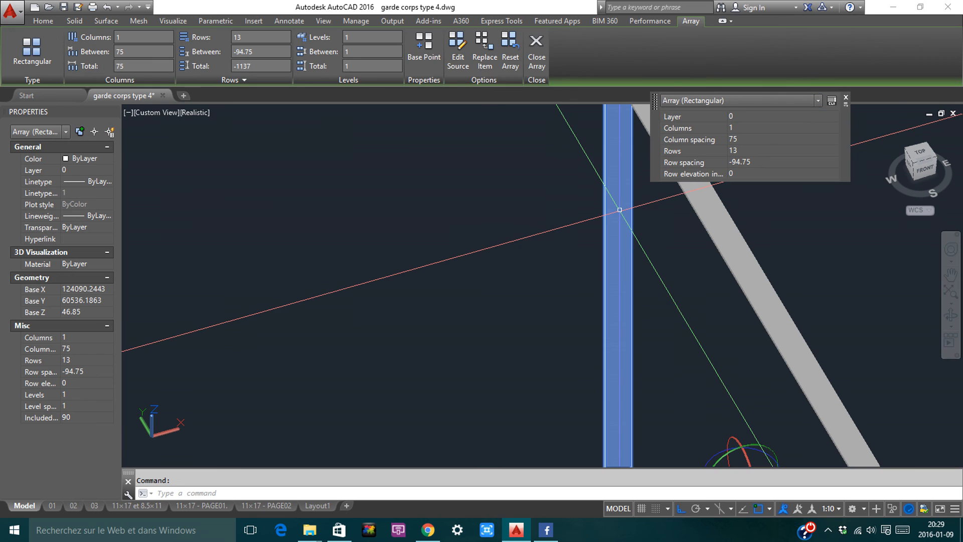
click(457, 64)
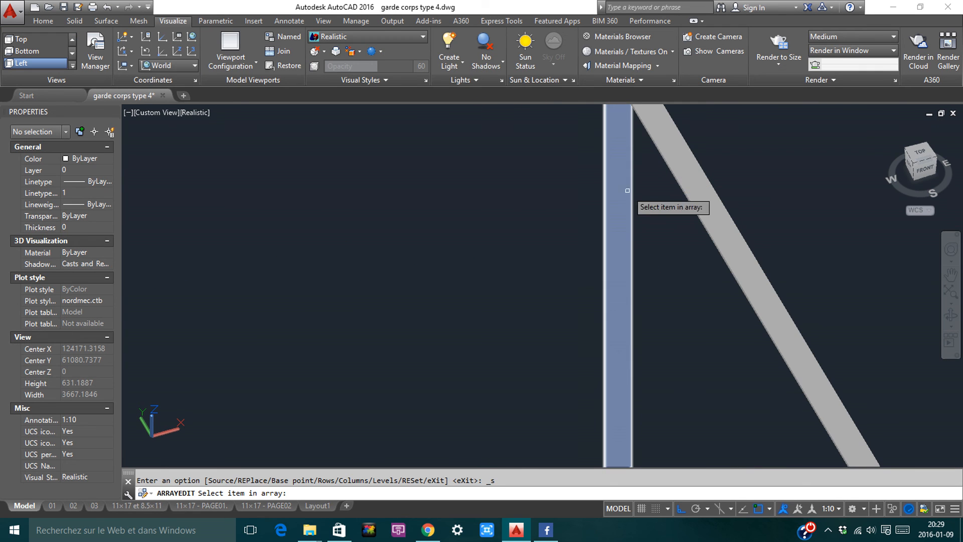
key(Escape)
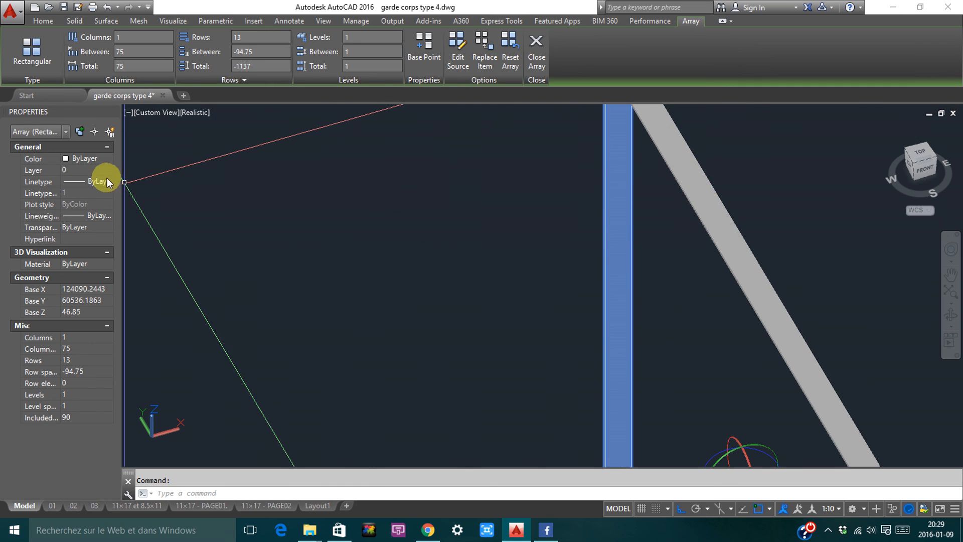
click(77, 160)
click(80, 158)
click(80, 158)
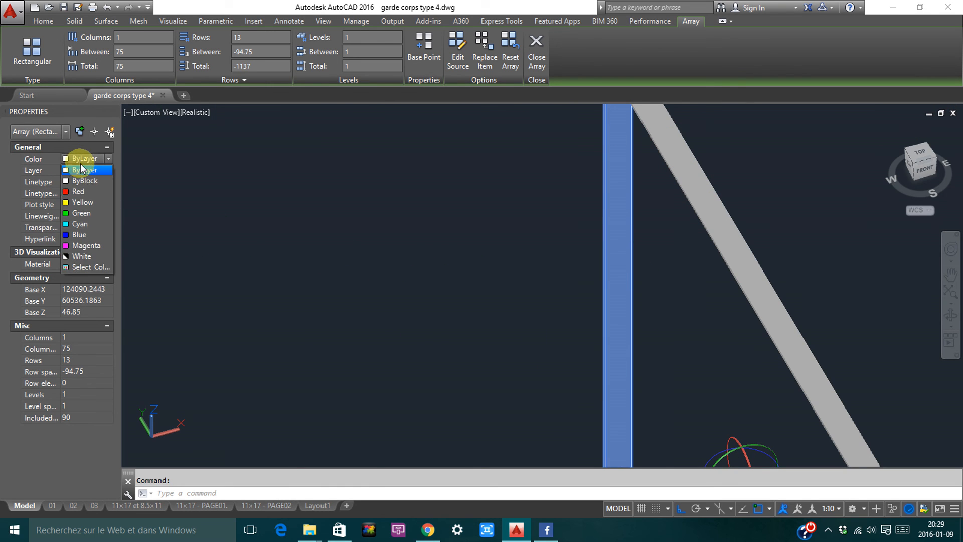
click(75, 192)
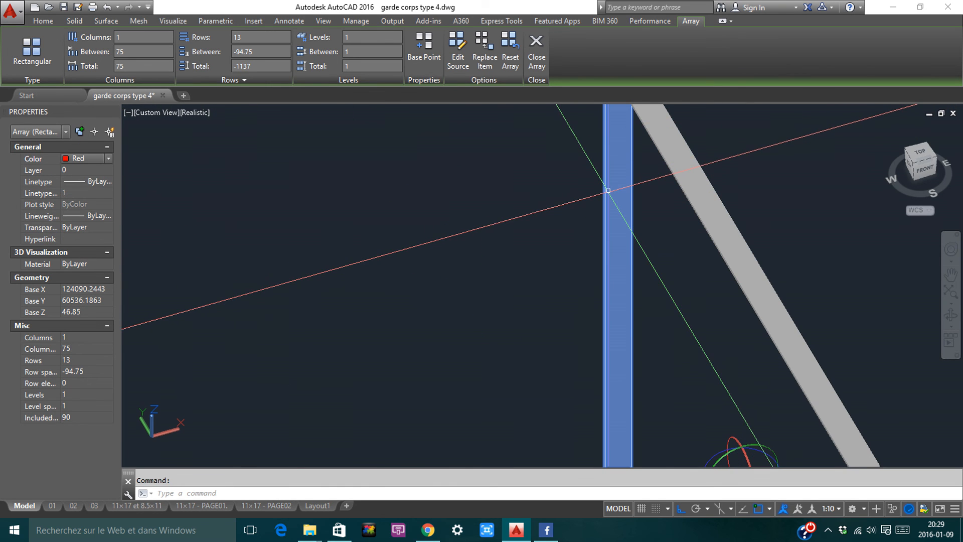
Open the left-arm baluster array's source objects for editing and set the source baluster's color to Red
click(458, 61)
click(626, 225)
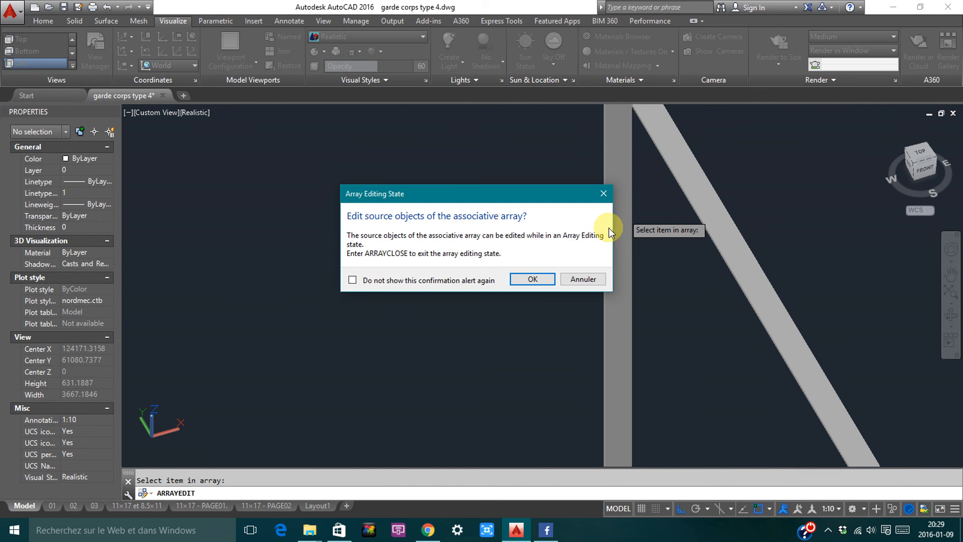
click(531, 279)
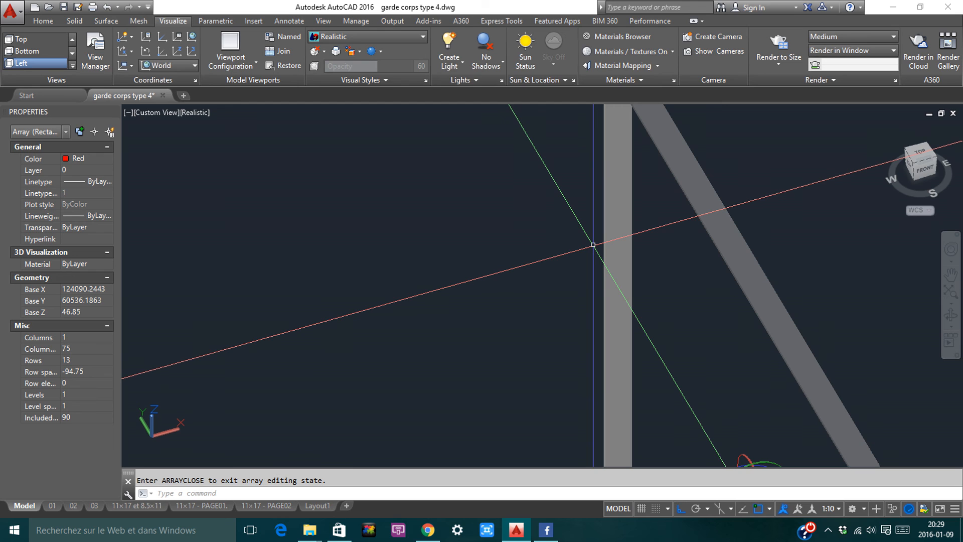
click(620, 265)
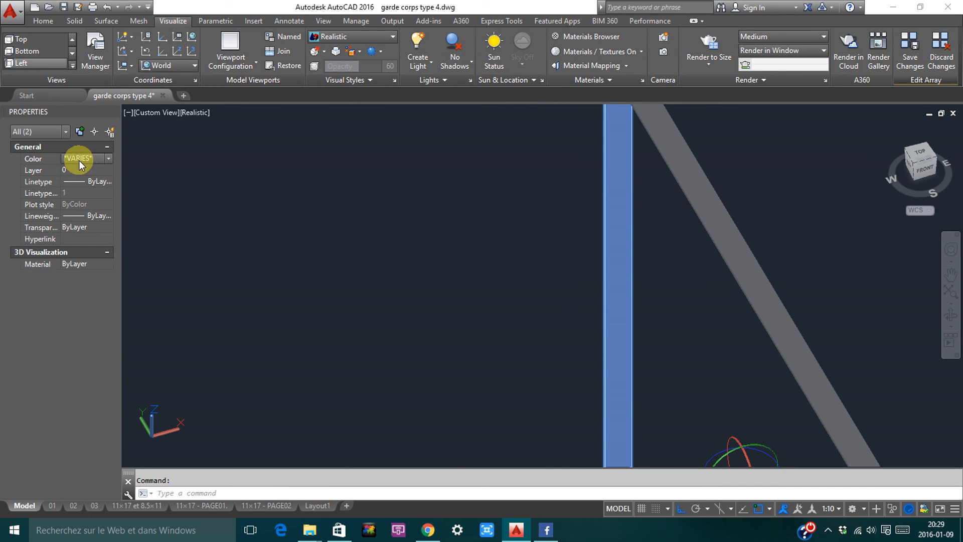
click(75, 181)
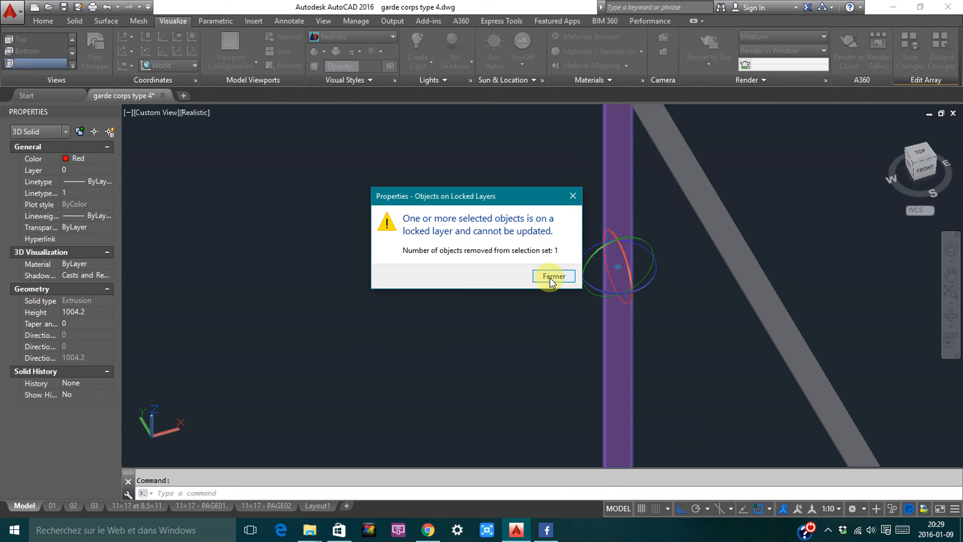
click(554, 276)
key(Escape)
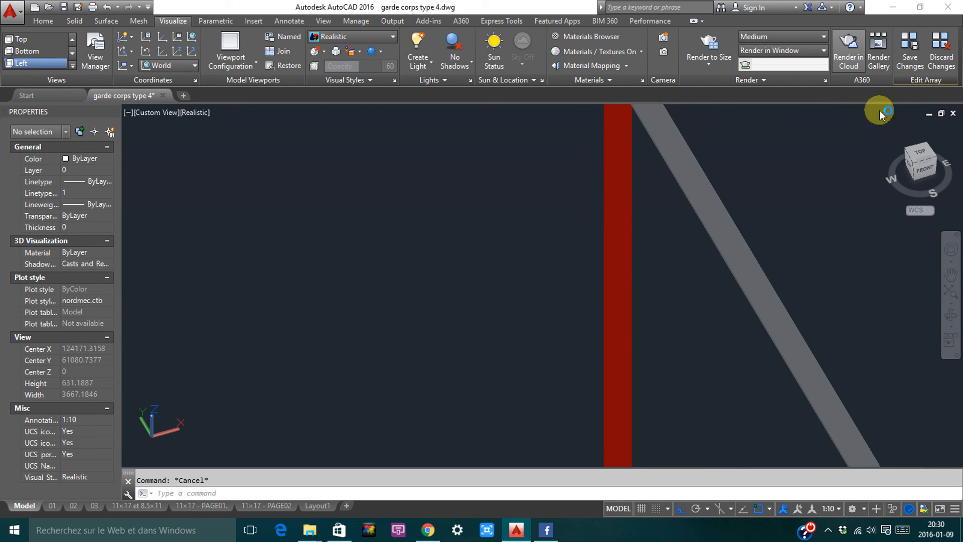
Save the source changes to the baluster array, closing the Autodesk cloud-rendering sign-in window
click(910, 59)
click(558, 184)
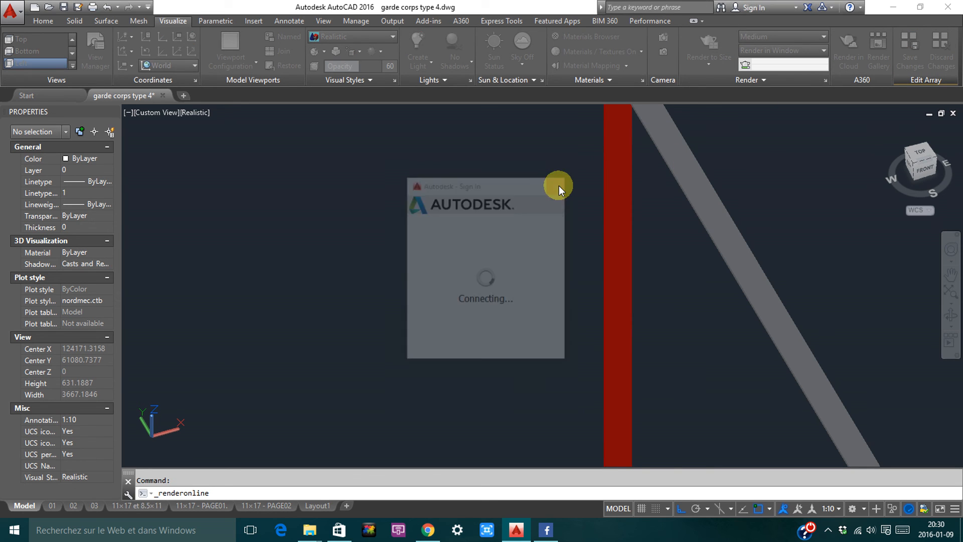
click(912, 65)
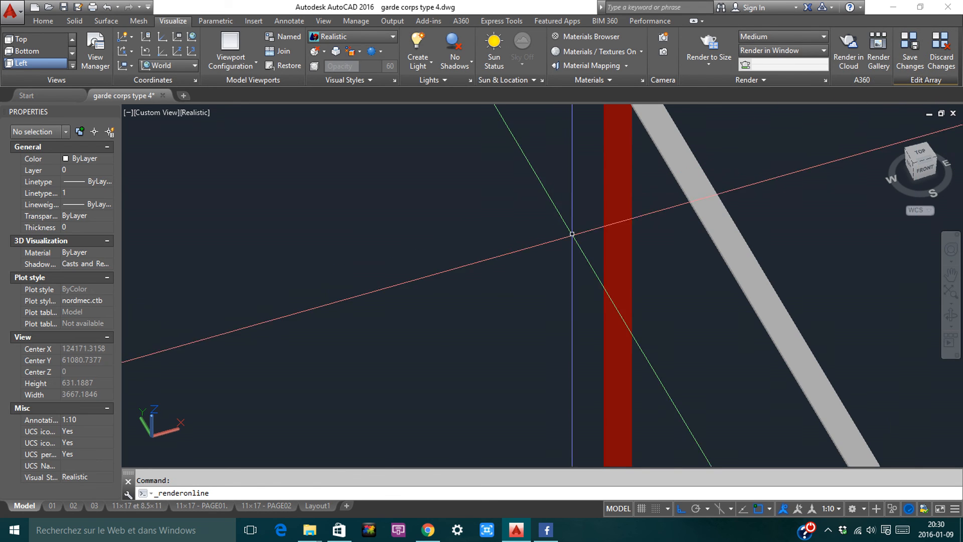
Examine the recolored balusters, joint bolts and base plates of the 3D railing from the front, left and back
middle_click(534, 217)
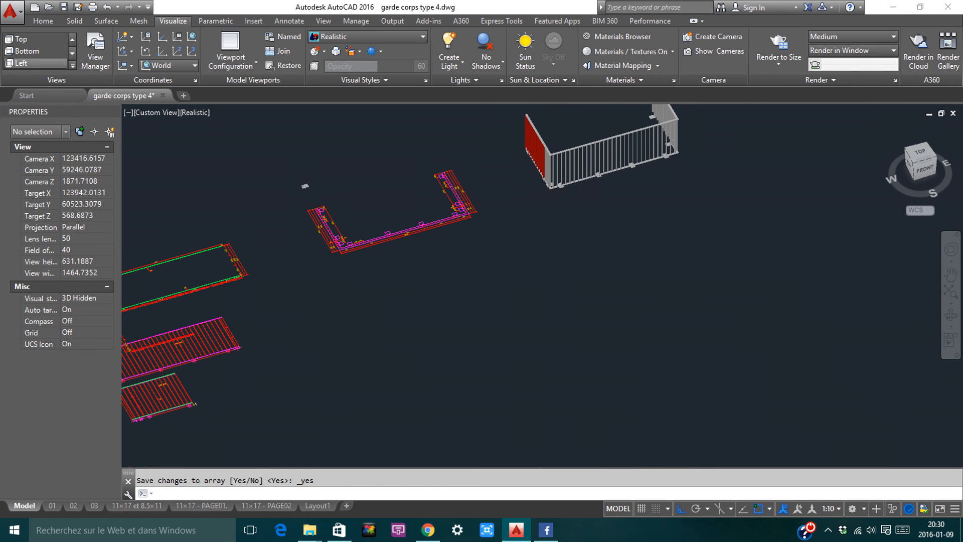
scroll(562, 160, up, 10)
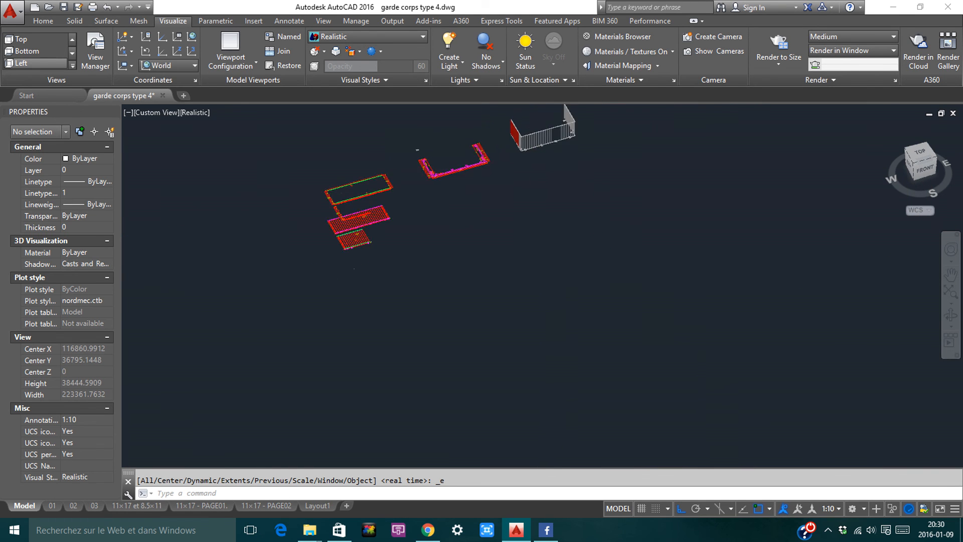
scroll(501, 162, up, 6)
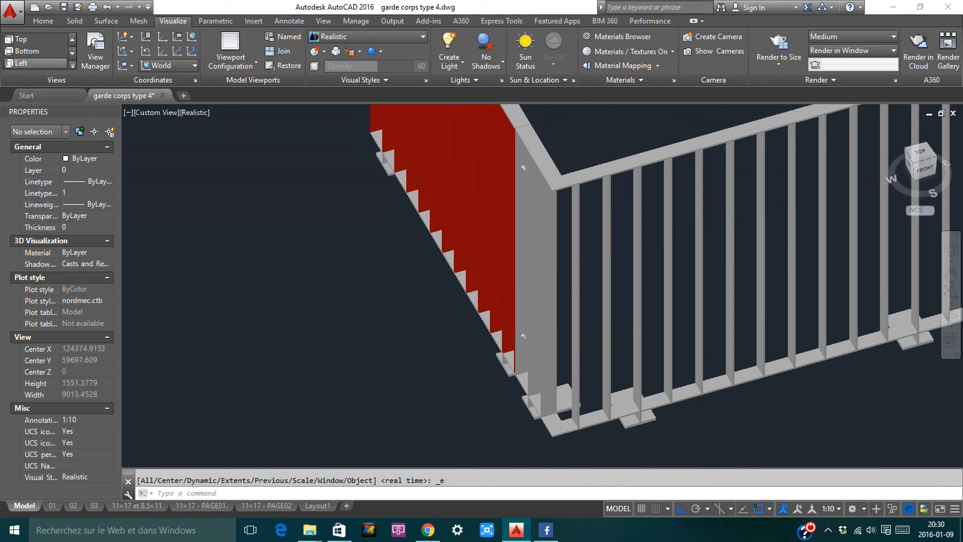
shift+middle_drag(501, 162, 612, 309)
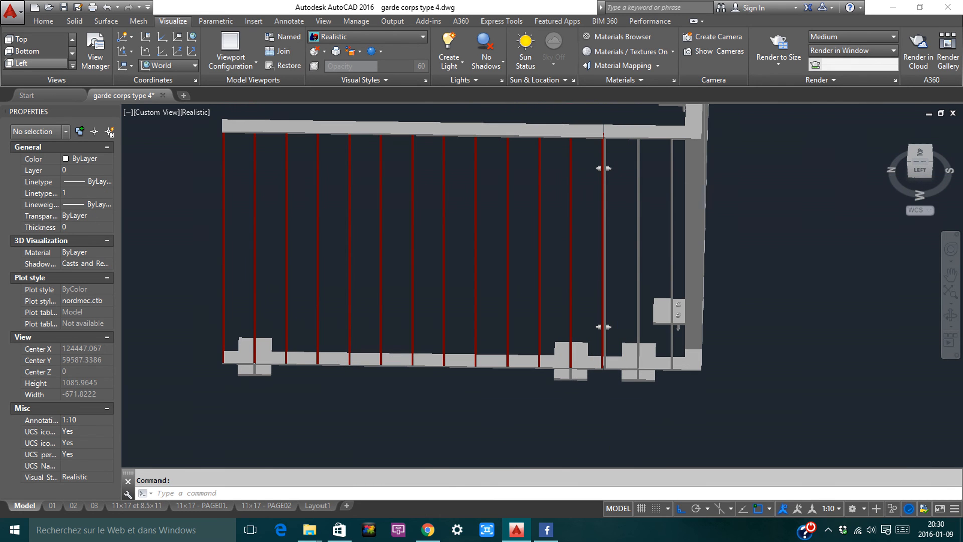
scroll(608, 168, up, 10)
scroll(582, 258, down, 12)
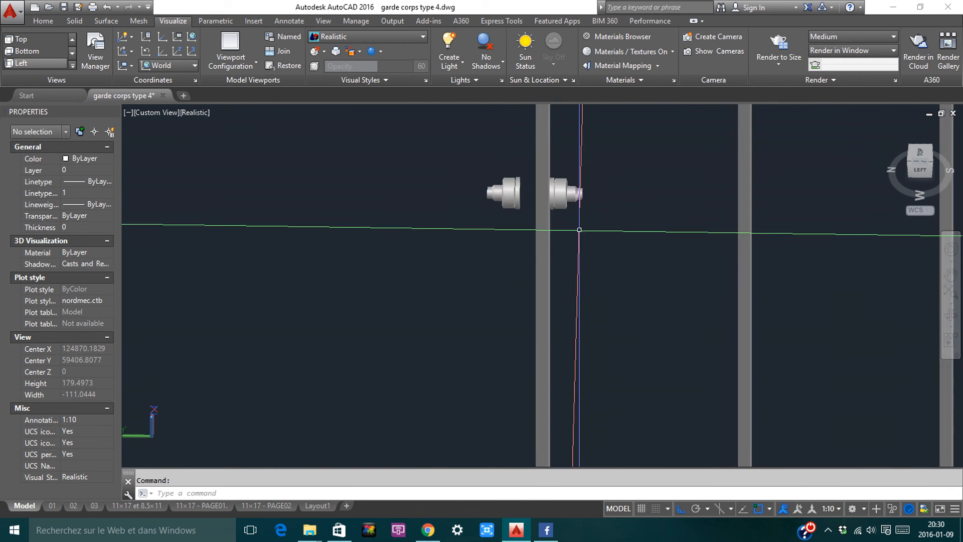
shift+middle_drag(583, 257, 521, 350)
scroll(521, 350, up, 14)
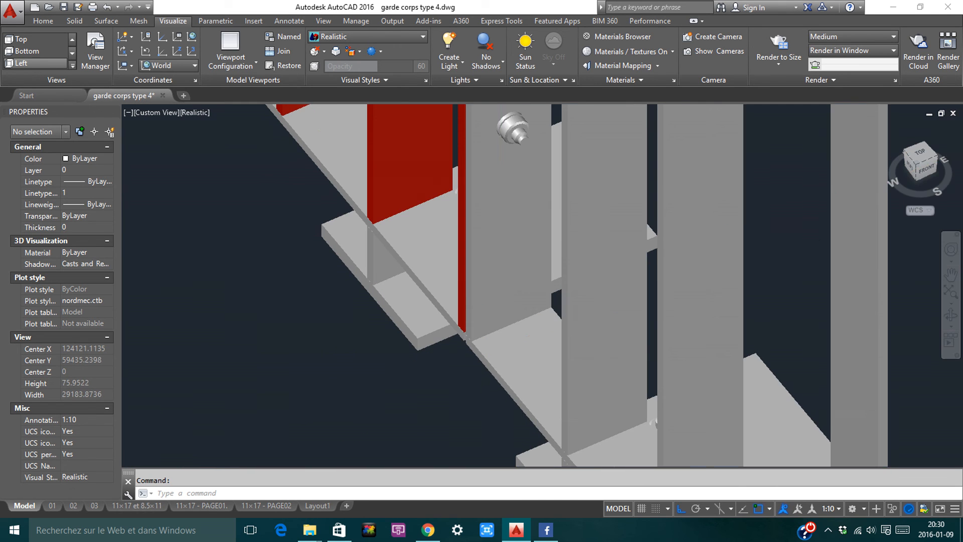
middle_drag(491, 353, 416, 284)
scroll(381, 240, down, 4)
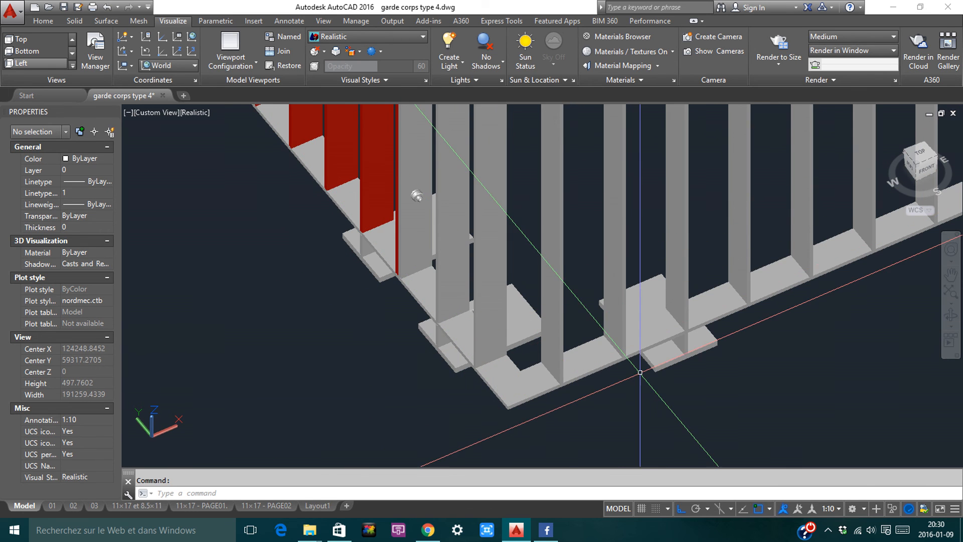
shift+middle_drag(642, 364, 398, 314)
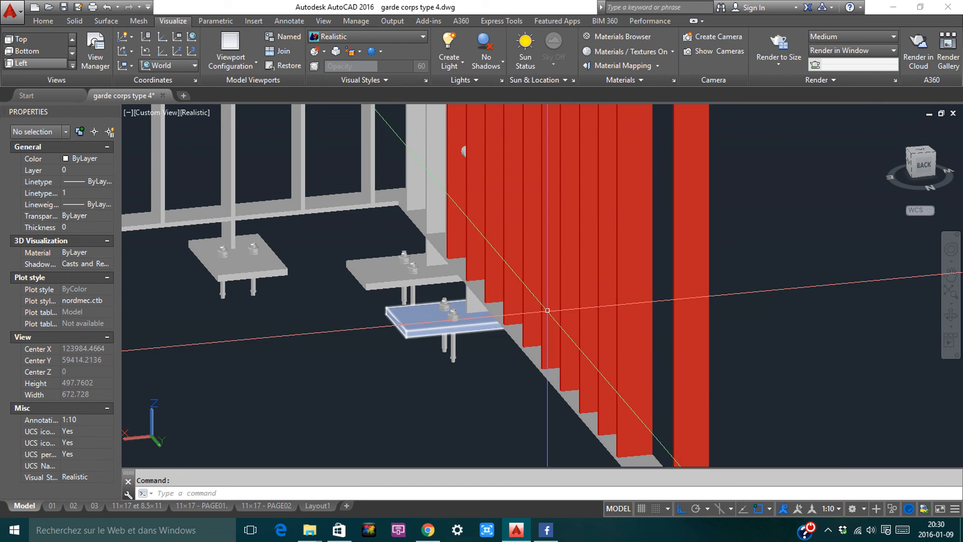
scroll(672, 328, down, 8)
shift+middle_drag(512, 321, 560, 339)
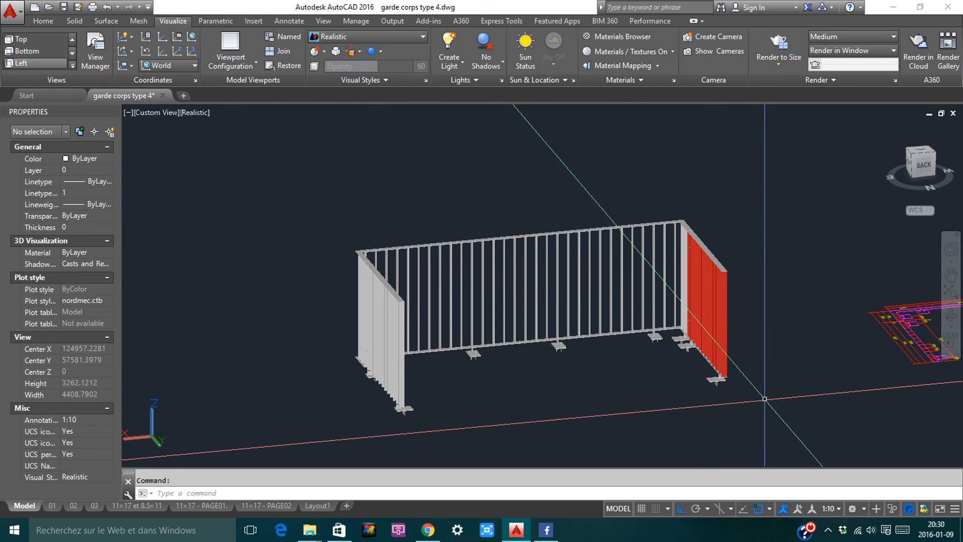